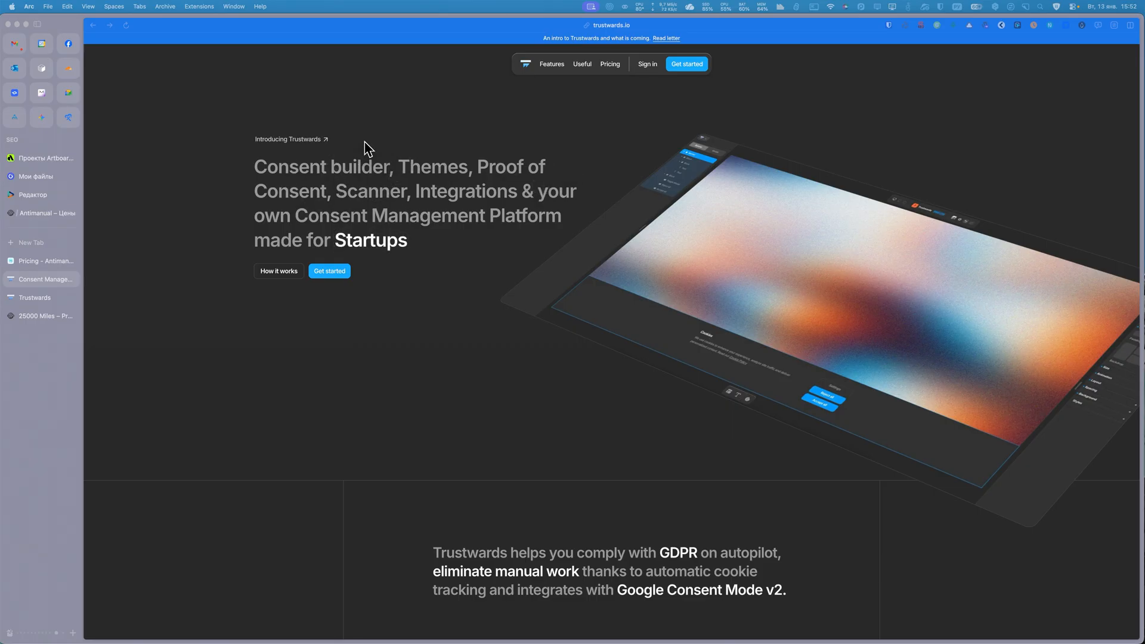
Review the home page introduction and the consent builder feature cards, from themes and structure to publishing.
{"action": "scroll", "coordinate": [450, 238], "scroll_direction": "down", "scroll_amount": 5}
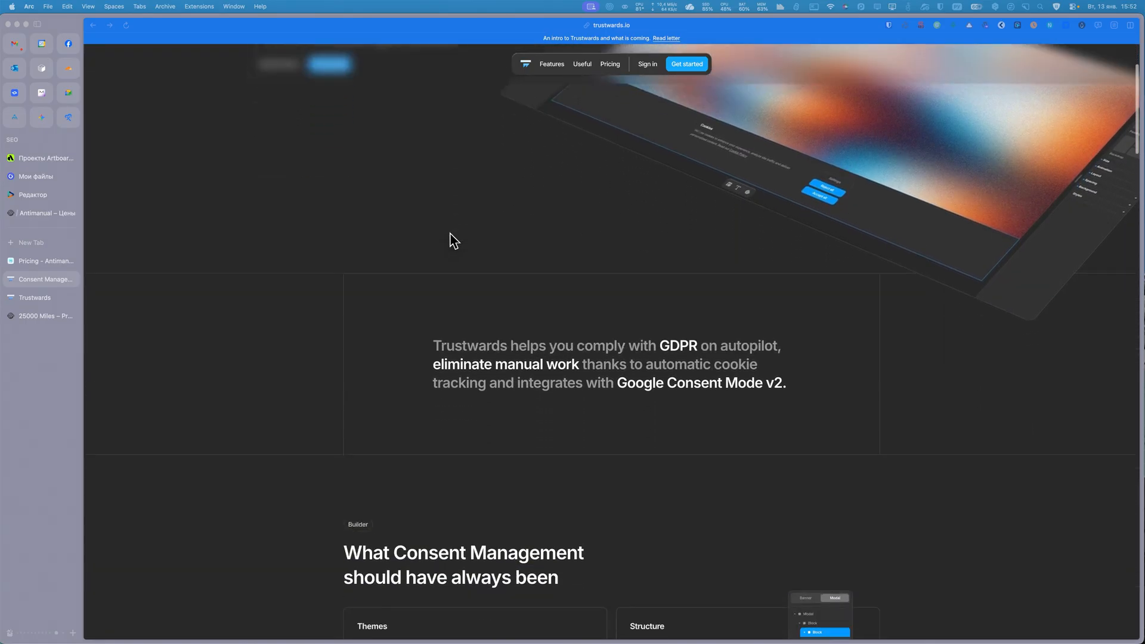
{"action": "scroll", "coordinate": [450, 240], "scroll_direction": "down", "scroll_amount": 6}
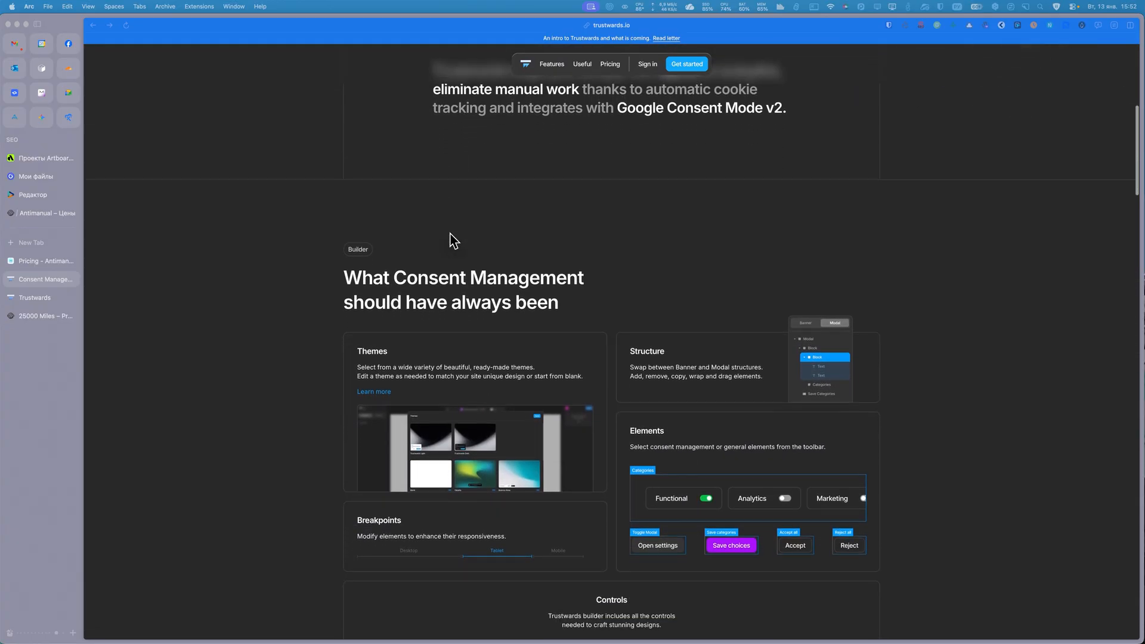
{"action": "scroll", "coordinate": [450, 240], "scroll_direction": "down", "scroll_amount": 1}
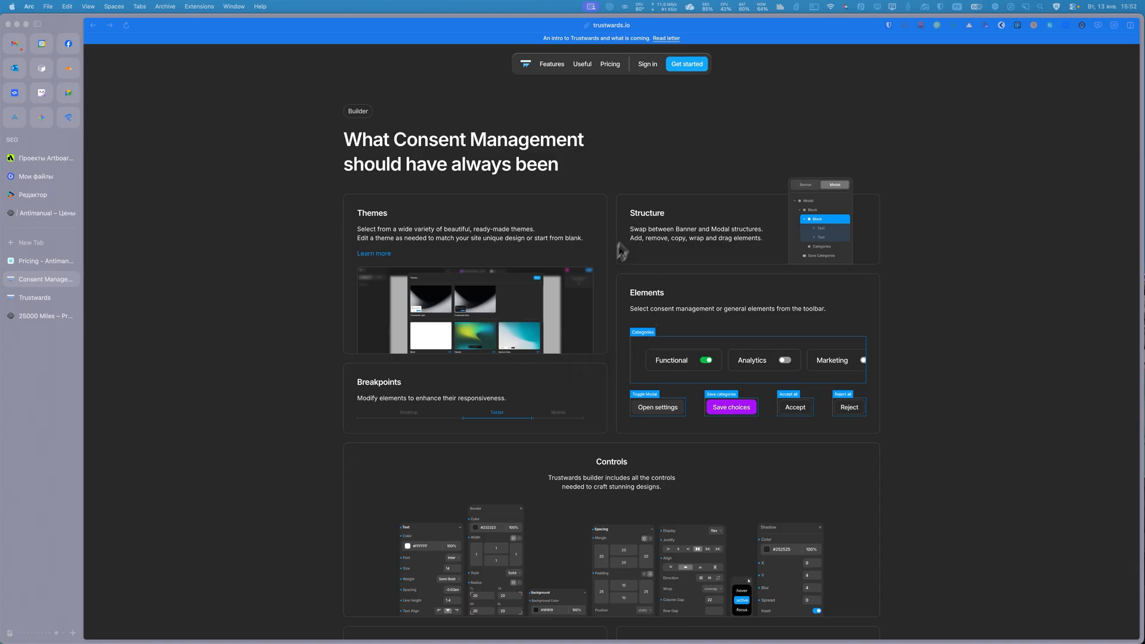
{"action": "scroll", "coordinate": [613, 269], "scroll_direction": "down", "scroll_amount": 5}
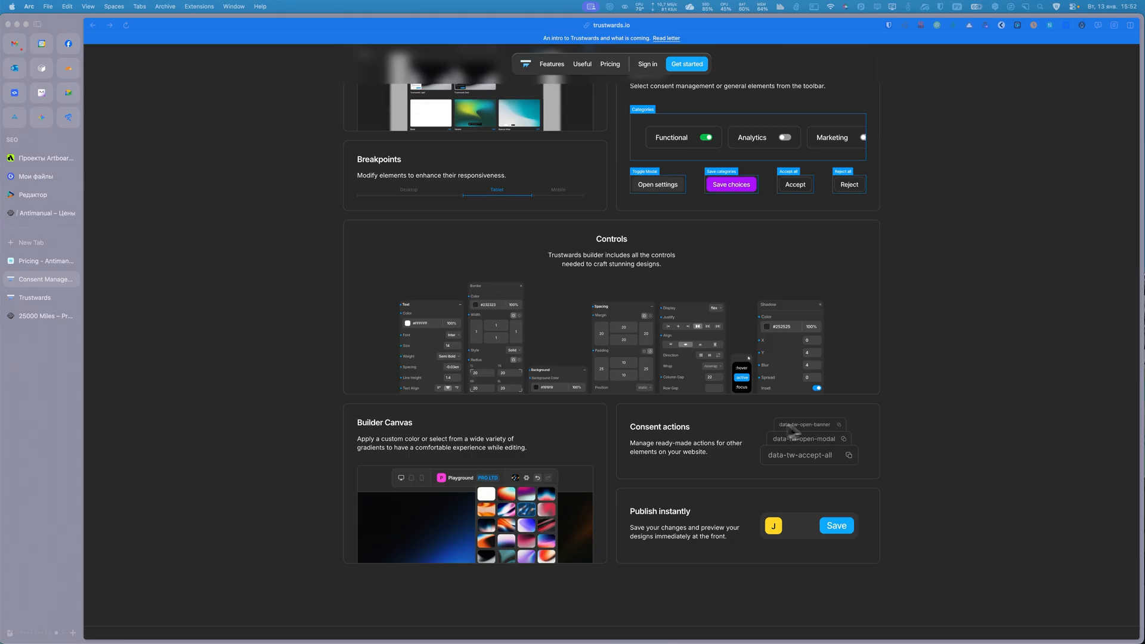
{"action": "scroll", "coordinate": [661, 420], "scroll_direction": "down", "scroll_amount": 5}
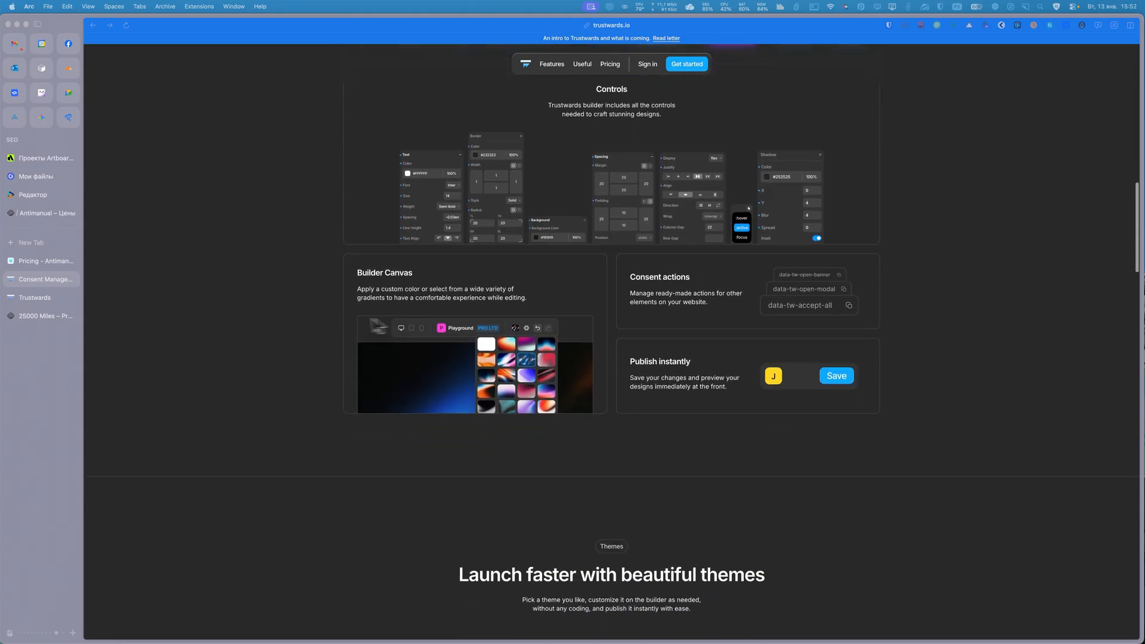
{"action": "scroll", "coordinate": [569, 358], "scroll_direction": "up", "scroll_amount": 7}
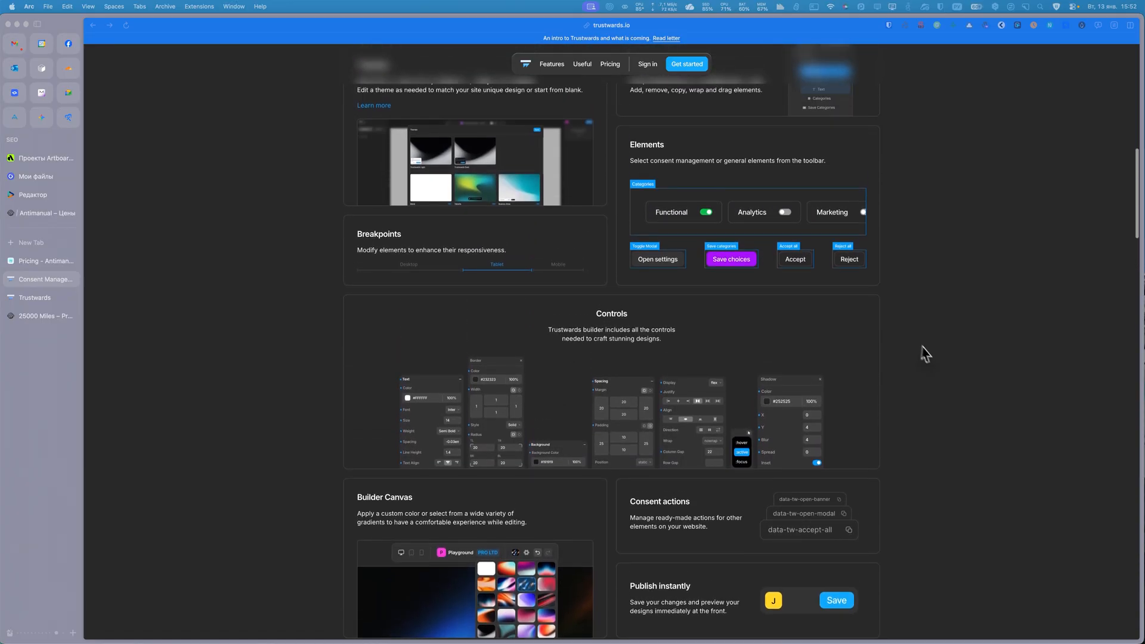
{"action": "scroll", "coordinate": [637, 285], "scroll_direction": "up", "scroll_amount": 4}
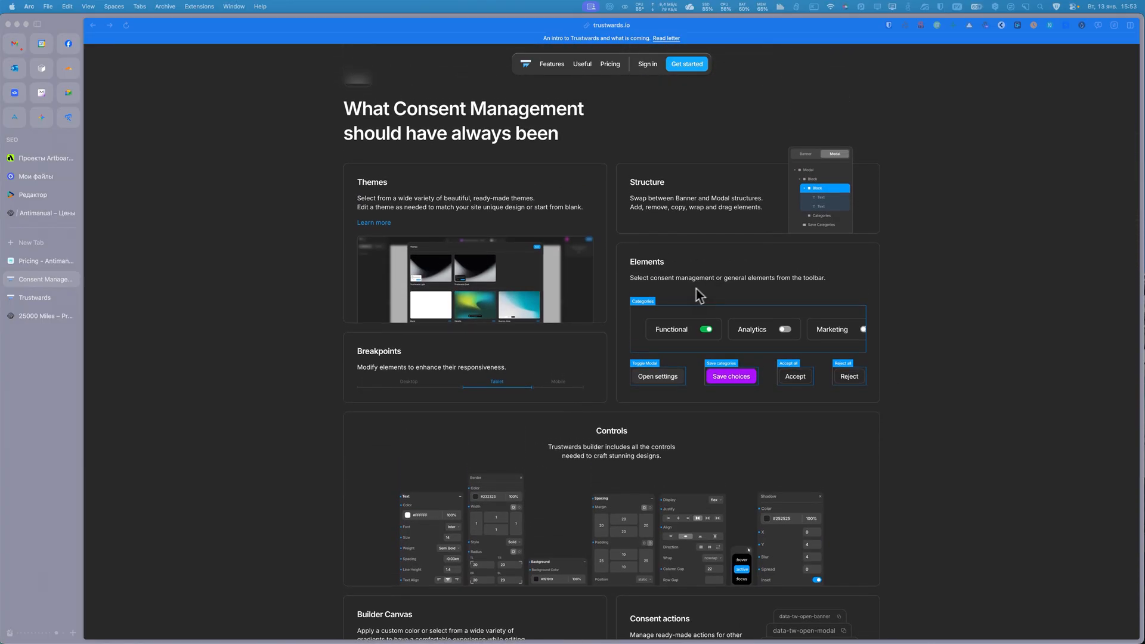
{"action": "scroll", "coordinate": [510, 331], "scroll_direction": "down", "scroll_amount": 11}
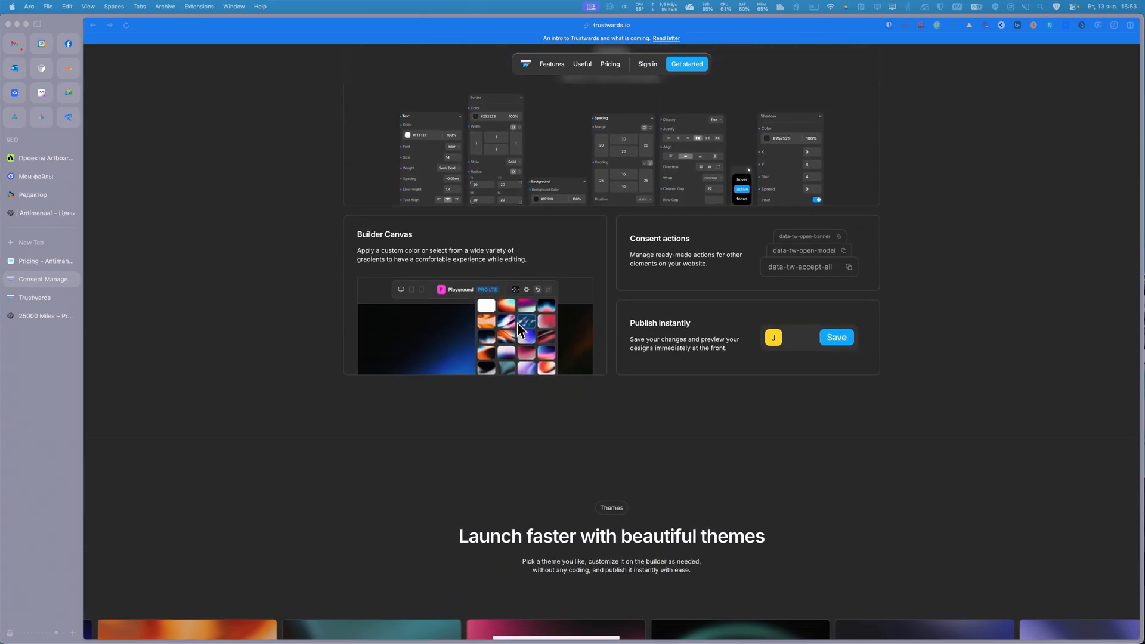
Examine the theme gallery and the compliance stack sections on the scanner, analytics, proof of consent and integrations.
{"action": "scroll", "coordinate": [519, 330], "scroll_direction": "down", "scroll_amount": 2}
{"action": "scroll", "coordinate": [516, 328], "scroll_direction": "down", "scroll_amount": 11}
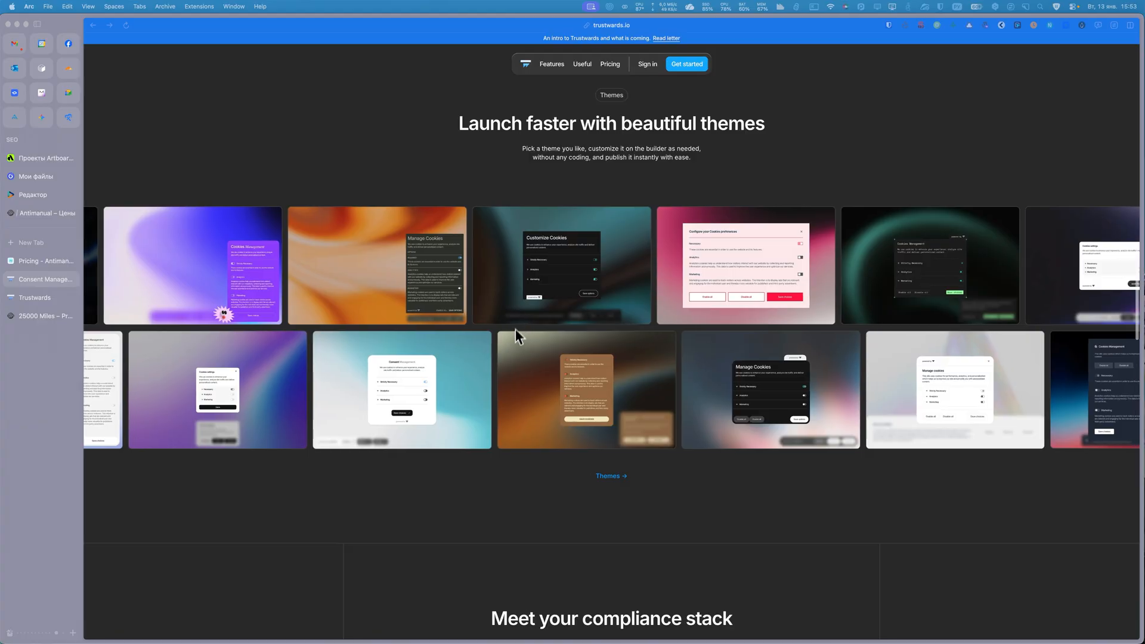
{"action": "scroll", "coordinate": [593, 372], "scroll_direction": "down", "scroll_amount": 4}
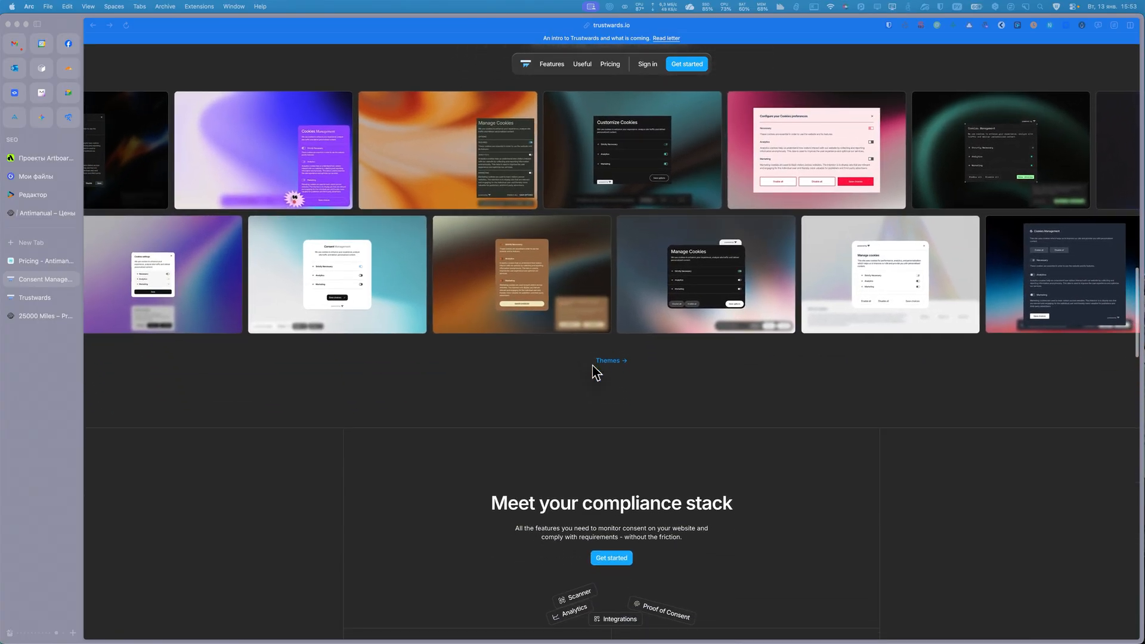
{"action": "scroll", "coordinate": [573, 440], "scroll_direction": "down", "scroll_amount": 7}
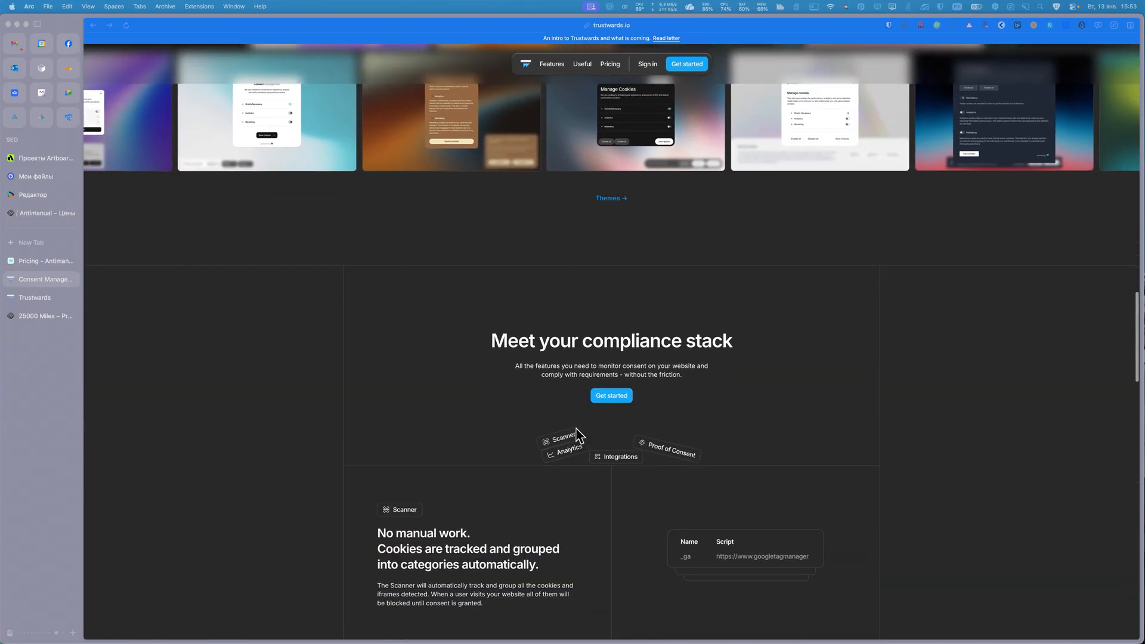
{"action": "scroll", "coordinate": [577, 434], "scroll_direction": "down", "scroll_amount": 5}
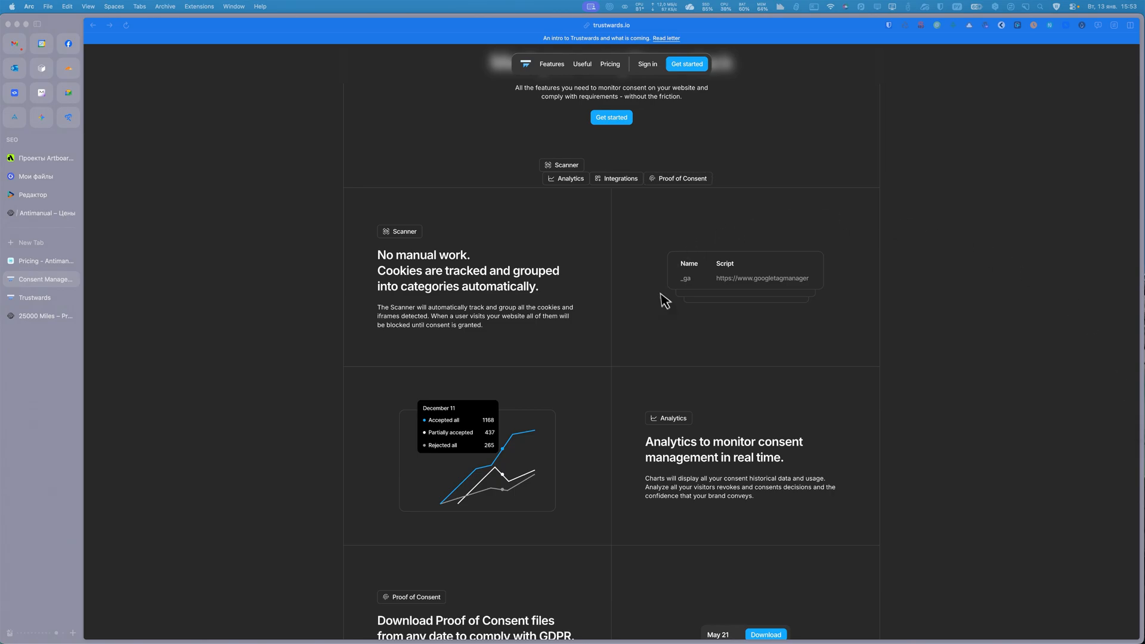
{"action": "scroll", "coordinate": [669, 302], "scroll_direction": "down", "scroll_amount": 5}
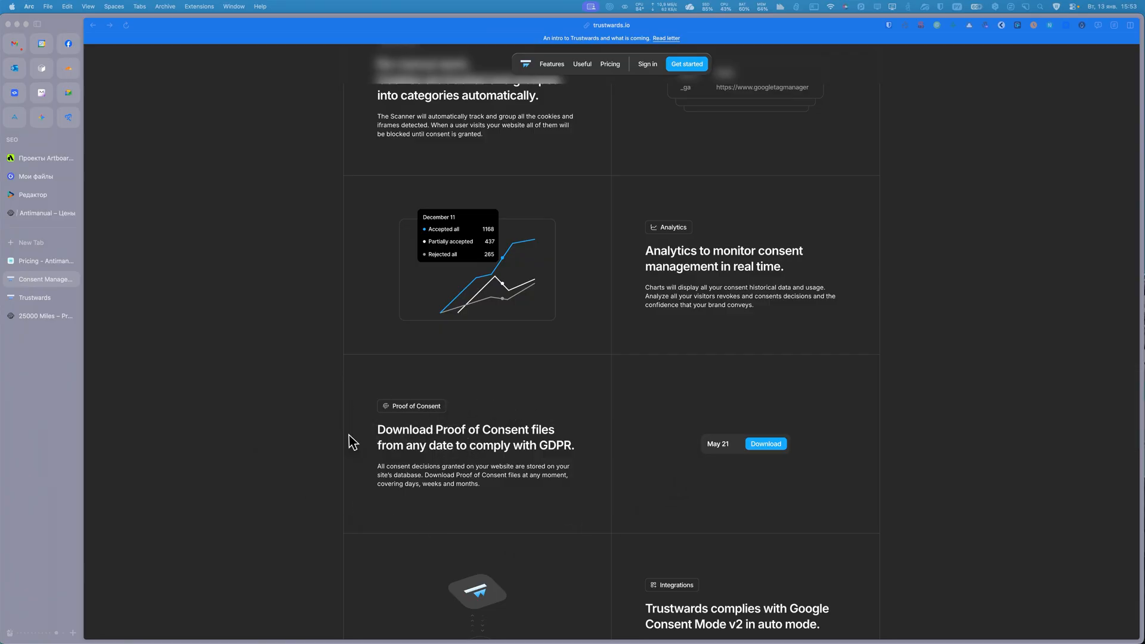
{"action": "scroll", "coordinate": [388, 438], "scroll_direction": "down", "scroll_amount": 4}
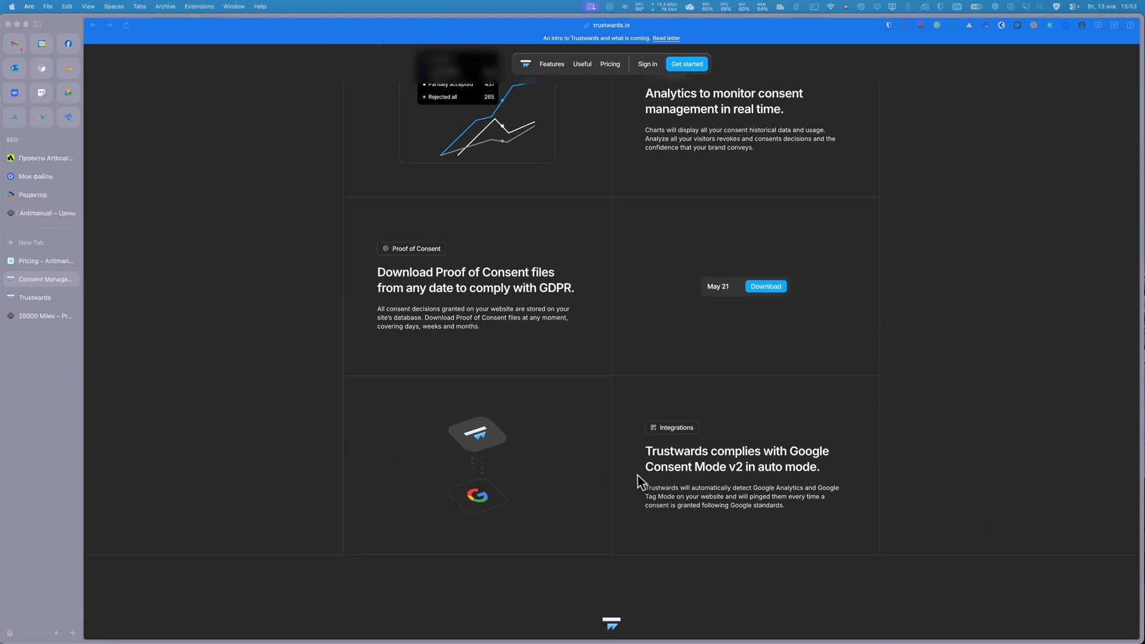
{"action": "scroll", "coordinate": [584, 456], "scroll_direction": "down", "scroll_amount": 4}
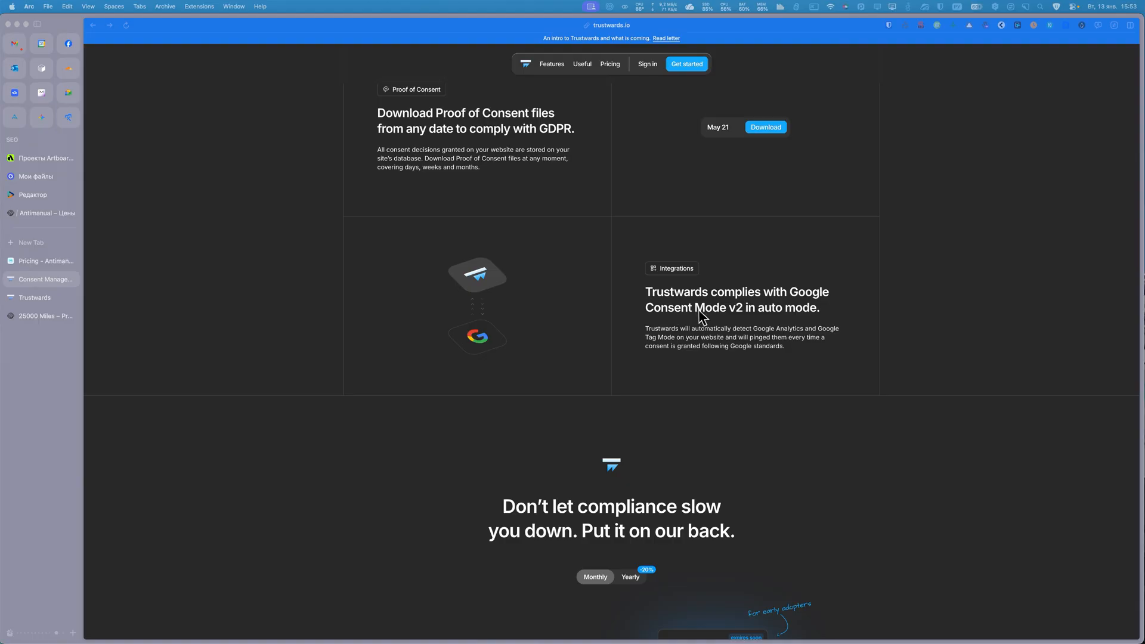
{"action": "scroll", "coordinate": [629, 337], "scroll_direction": "up", "scroll_amount": 10}
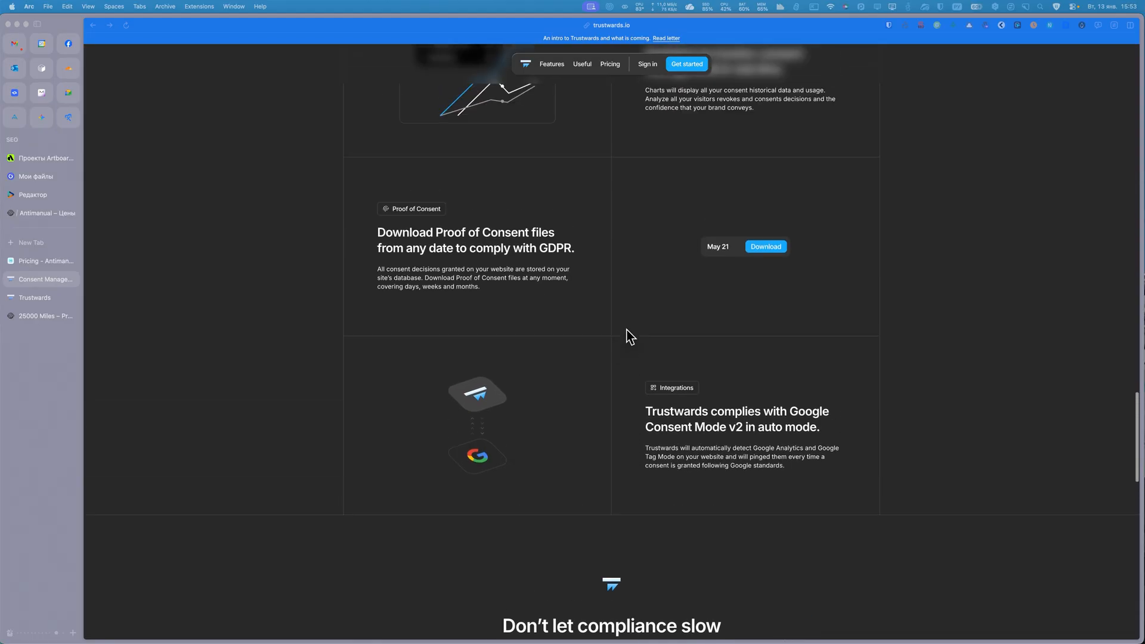
{"action": "scroll", "coordinate": [629, 337], "scroll_direction": "up", "scroll_amount": 10}
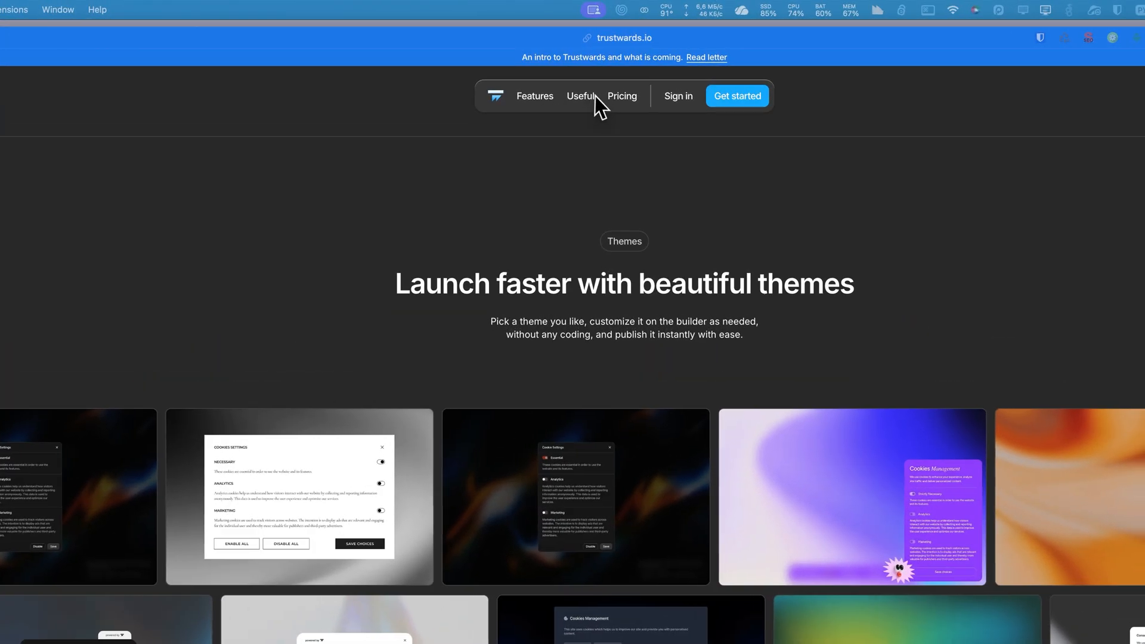
Open the Trustwards Roadmap page and dismiss its cookie consent banner.
{"action": "left_click", "coordinate": [533, 87]}
{"action": "left_click", "coordinate": [580, 96]}
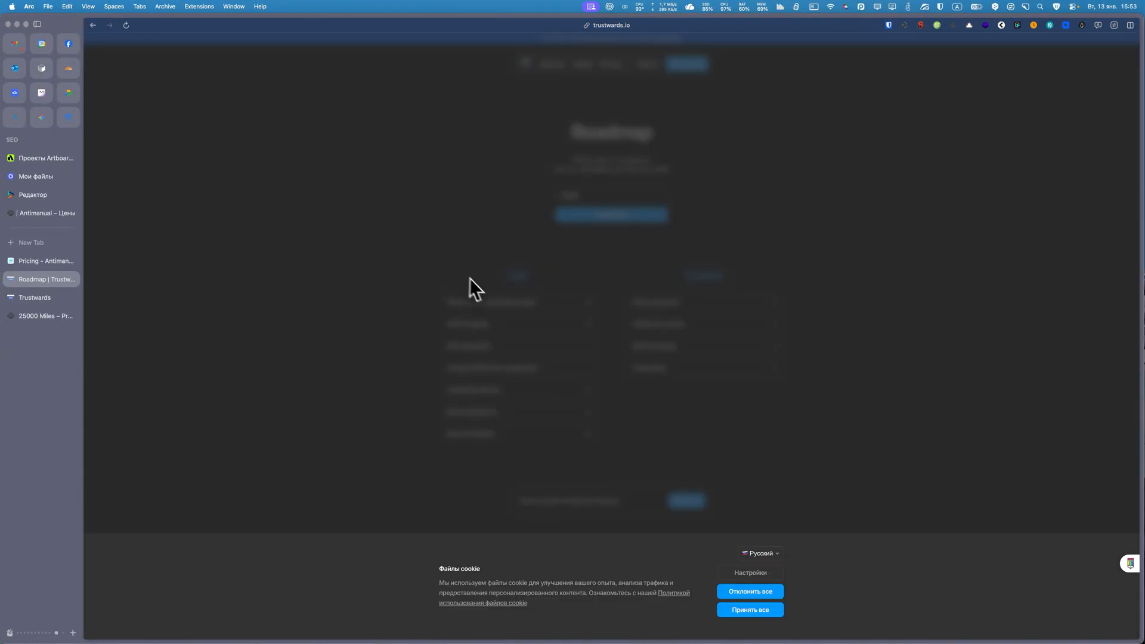
{"action": "left_click", "coordinate": [753, 610]}
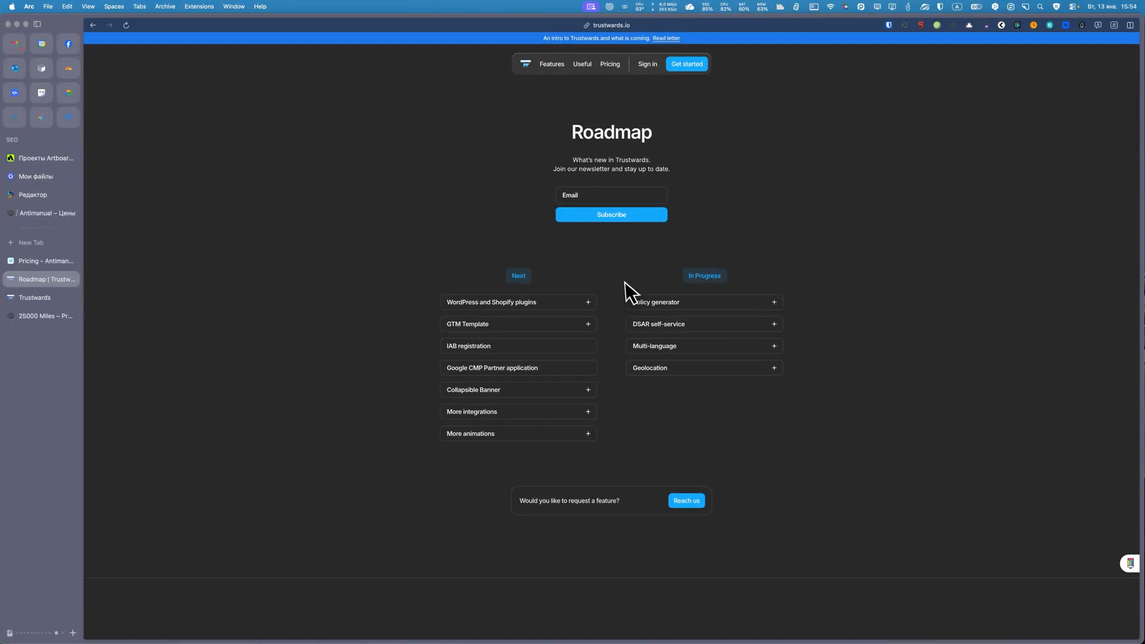
Read the In Progress roadmap details for Policy generator, DSAR self-service, Multi-language and Geolocation.
{"action": "left_click", "coordinate": [671, 305]}
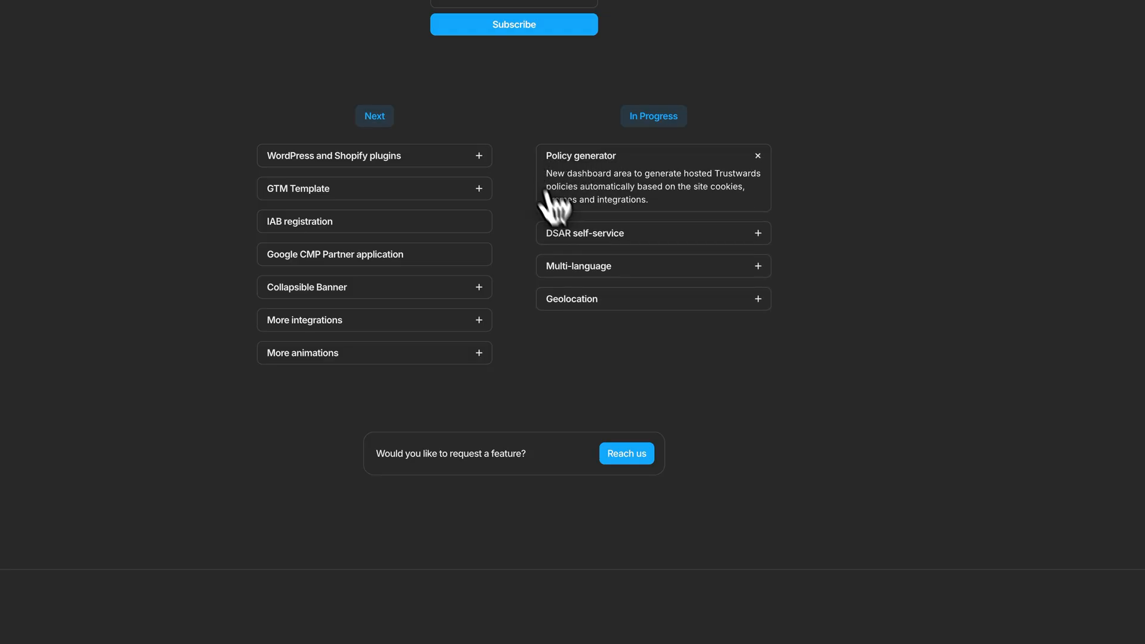
{"action": "left_click", "coordinate": [600, 235]}
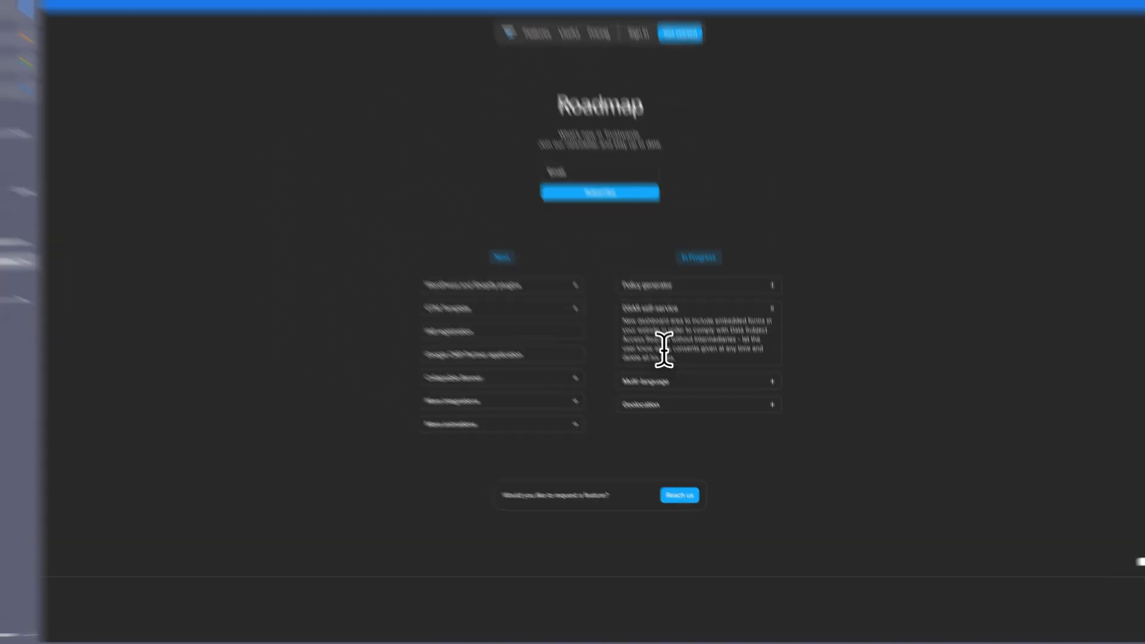
{"action": "left_click", "coordinate": [600, 293]}
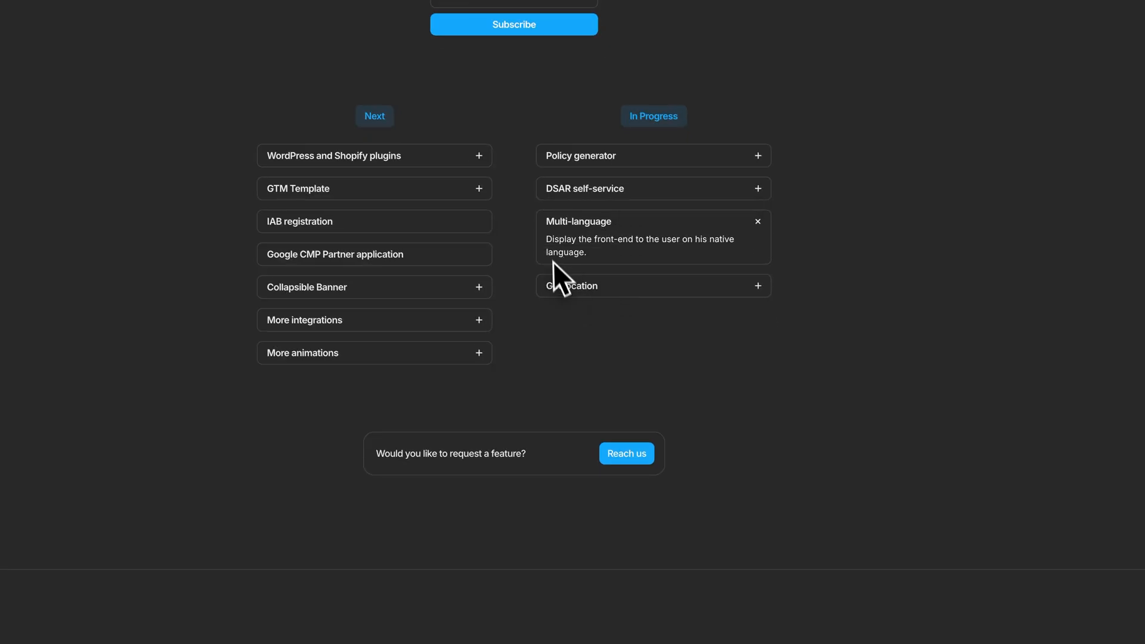
{"action": "left_click", "coordinate": [590, 286]}
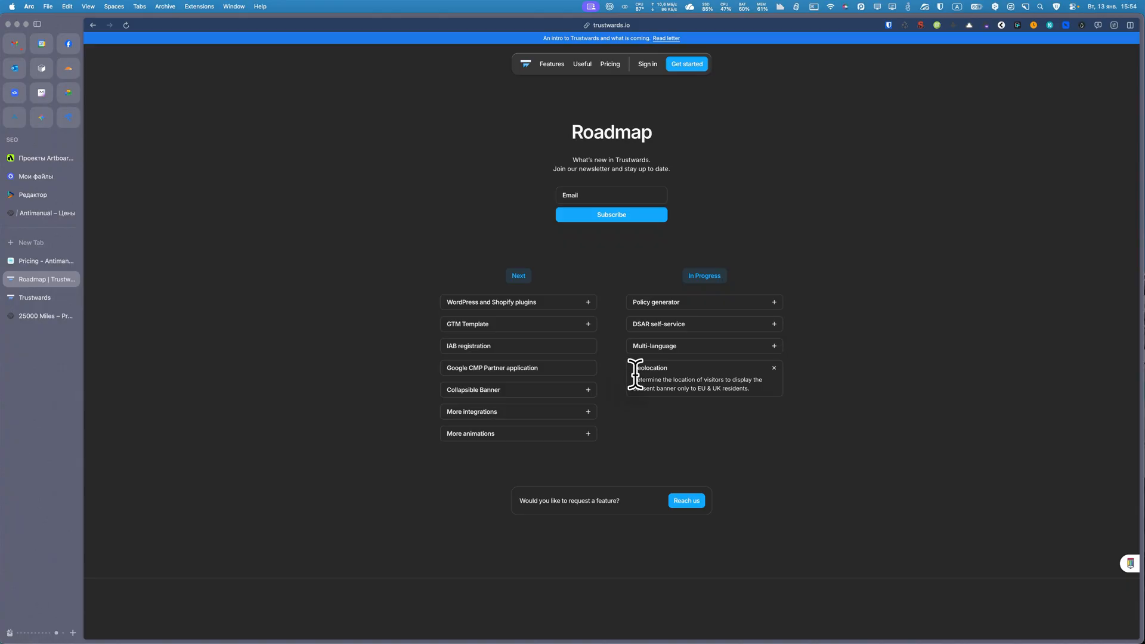
{"action": "scroll", "coordinate": [745, 383], "scroll_direction": "down", "scroll_amount": 1}
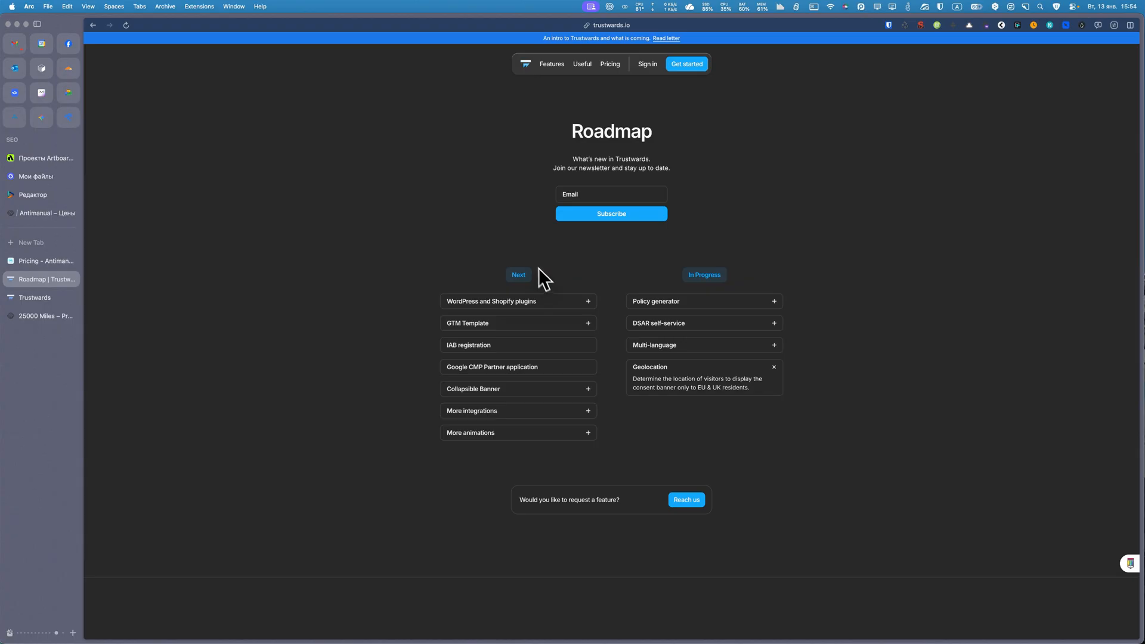
Read the Next roadmap details for WordPress and Shopify plugins, GTM Template, Collapsible Banner, More integrations and More animations.
{"action": "left_click", "coordinate": [517, 302]}
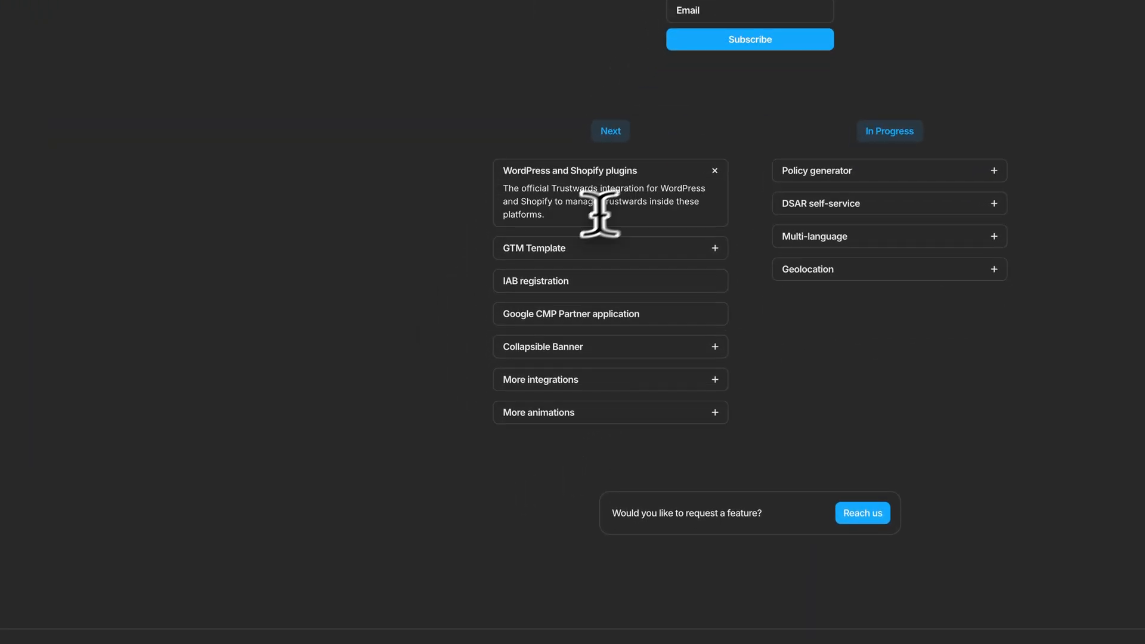
{"action": "left_click", "coordinate": [577, 246]}
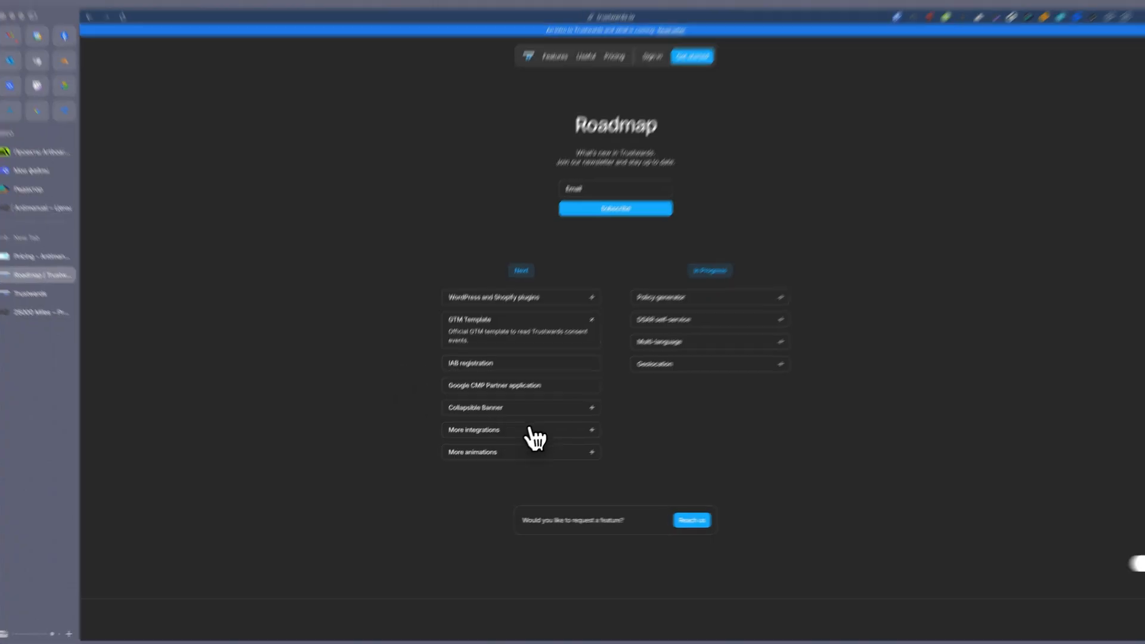
{"action": "left_click", "coordinate": [501, 409]}
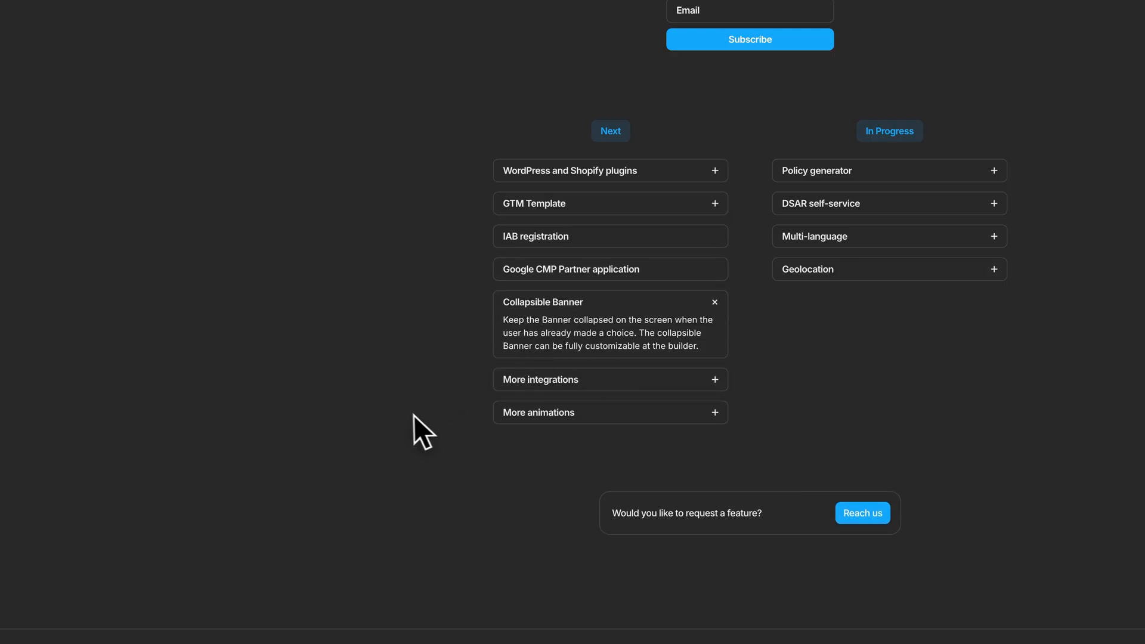
{"action": "left_click", "coordinate": [558, 384]}
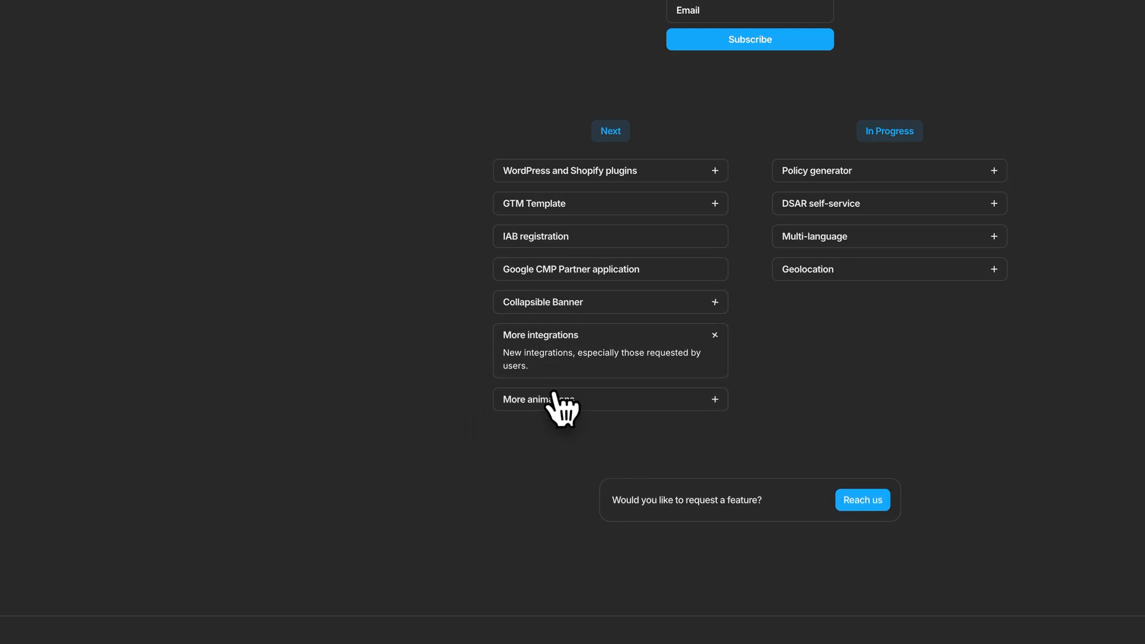
{"action": "left_click", "coordinate": [553, 396]}
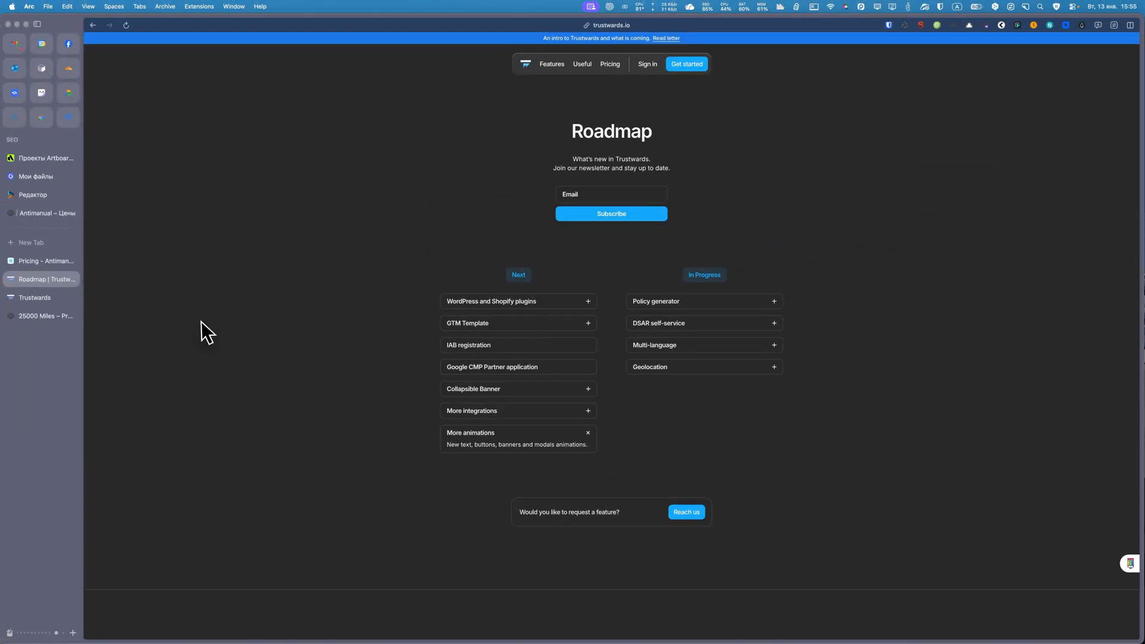
Switch to the Trustwards dashboard and open the dev.25000miles.eu site in the Builder.
{"action": "left_click", "coordinate": [28, 298]}
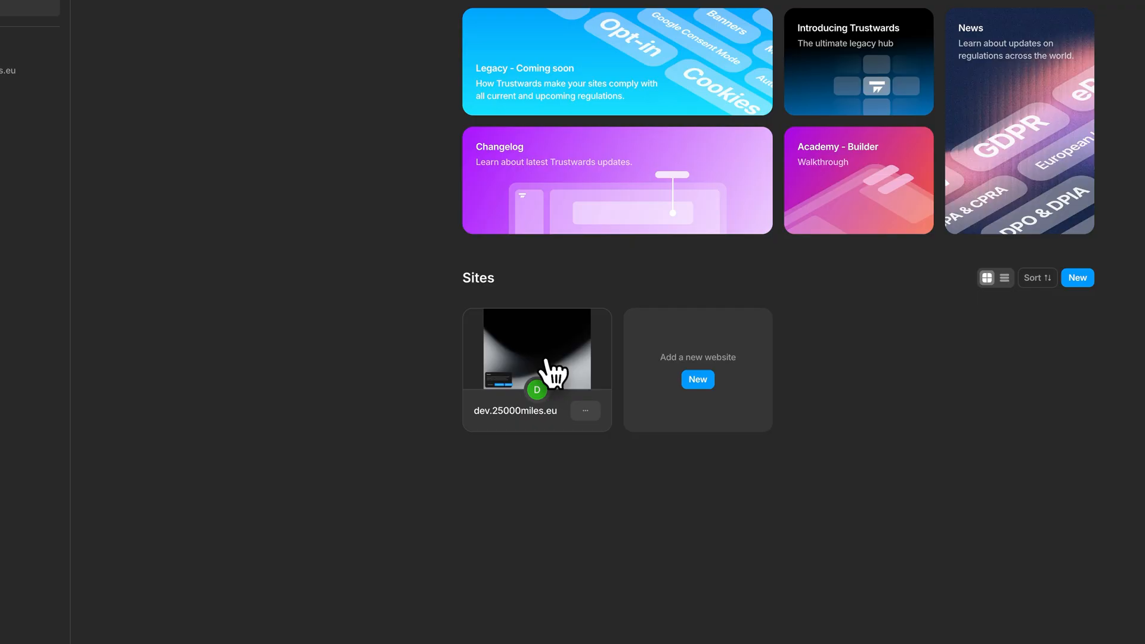
{"action": "left_click", "coordinate": [544, 359]}
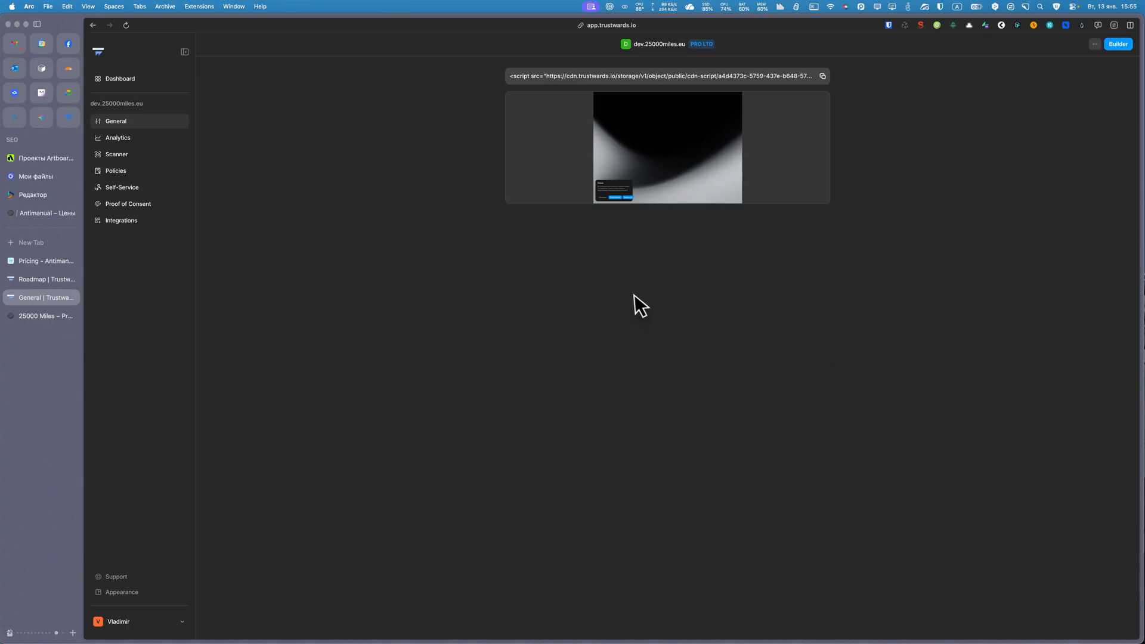
{"action": "mouse_move", "coordinate": [607, 165]}
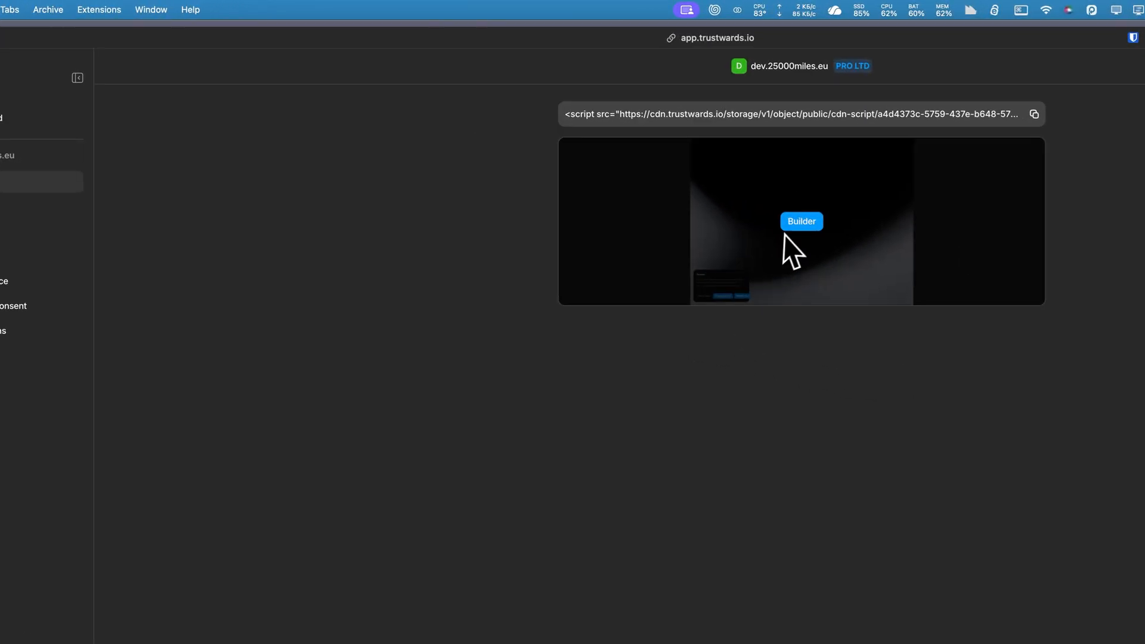
{"action": "left_click", "coordinate": [801, 222]}
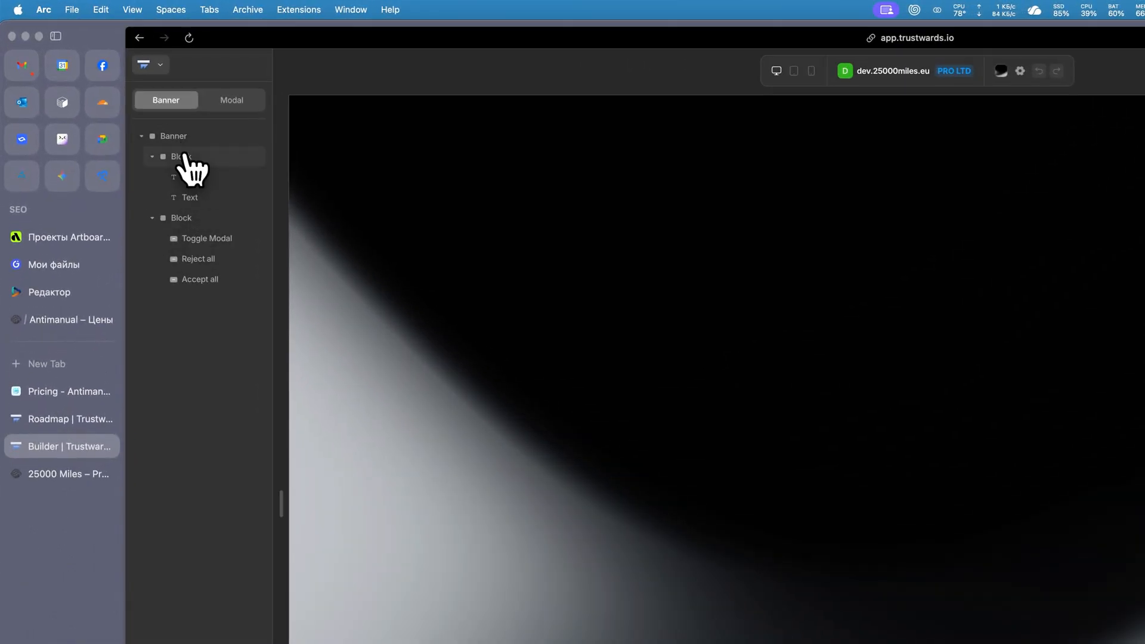
Select the Cookies heading in the banner and examine its Spacing and Size settings.
{"action": "left_click", "coordinate": [188, 156]}
{"action": "left_click", "coordinate": [189, 177]}
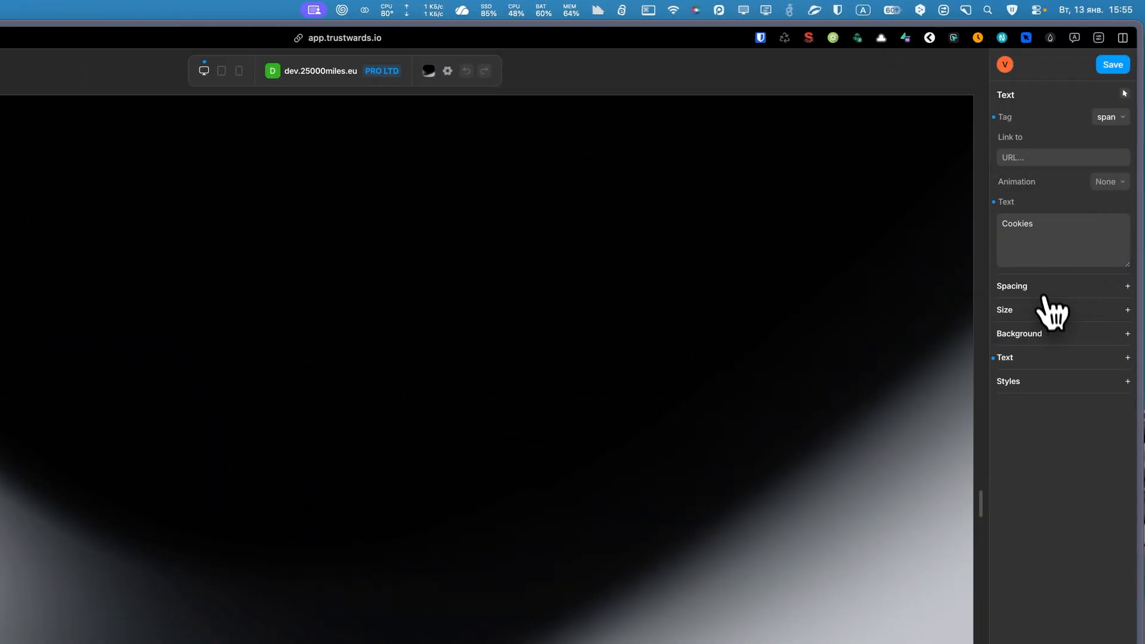
{"action": "left_click", "coordinate": [1027, 287]}
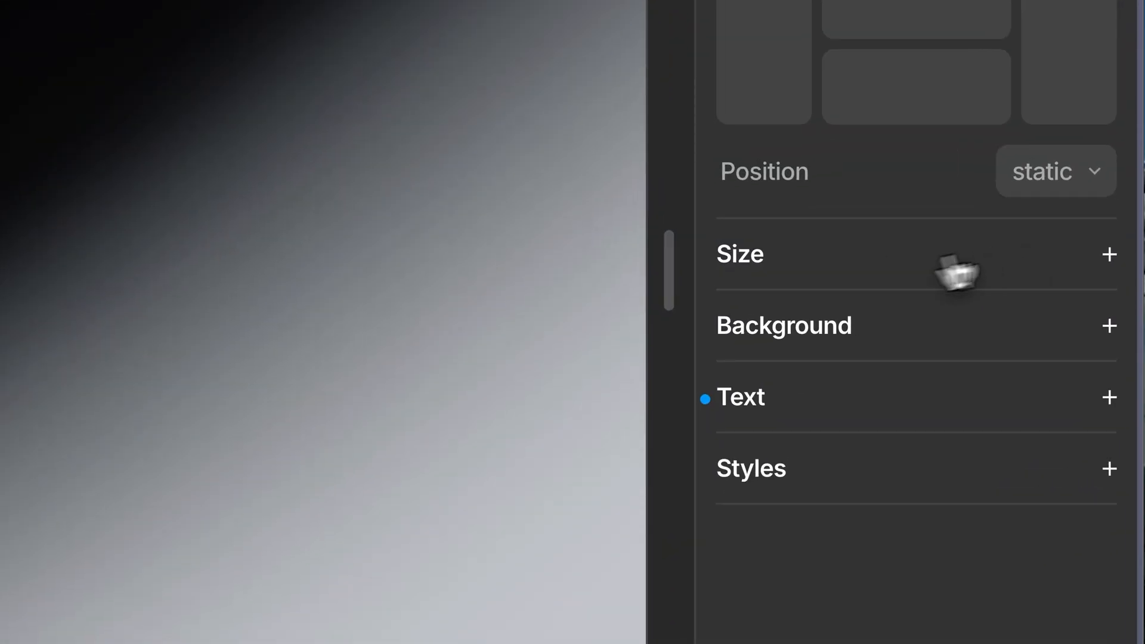
{"action": "left_click", "coordinate": [1015, 250]}
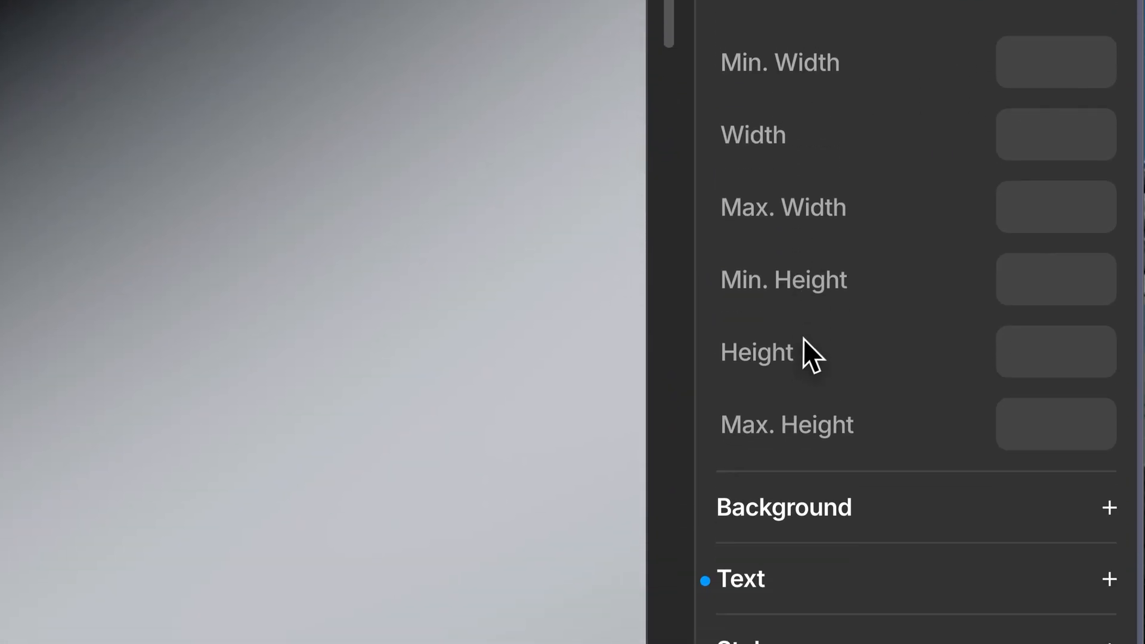
{"action": "scroll", "coordinate": [932, 210], "scroll_direction": "up", "scroll_amount": 10}
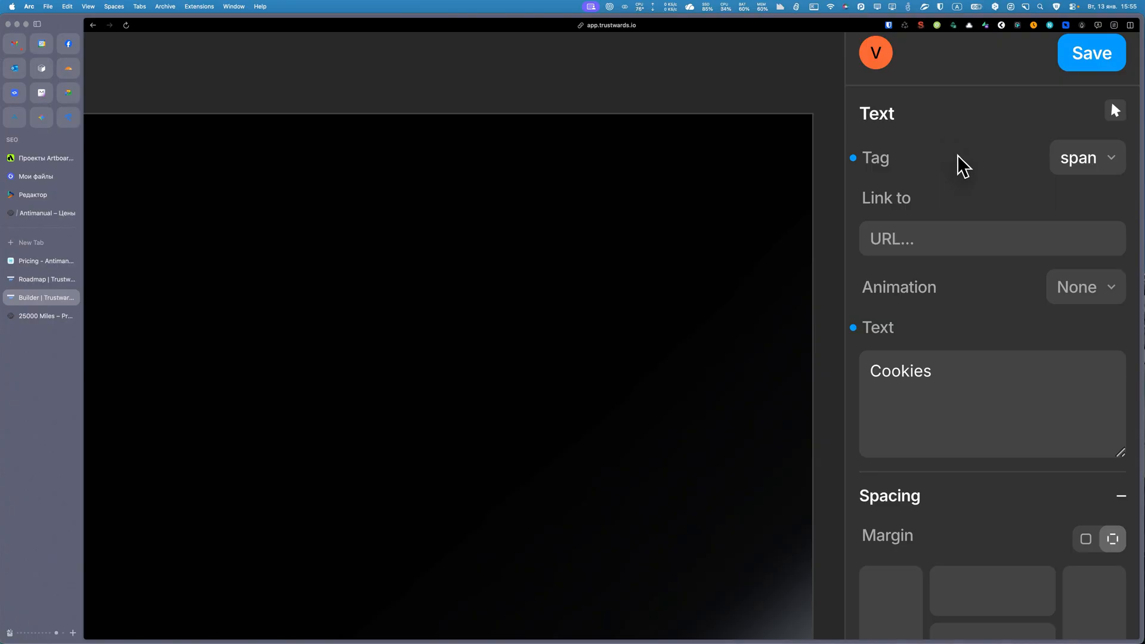
{"action": "scroll", "coordinate": [957, 156], "scroll_direction": "down", "scroll_amount": 10}
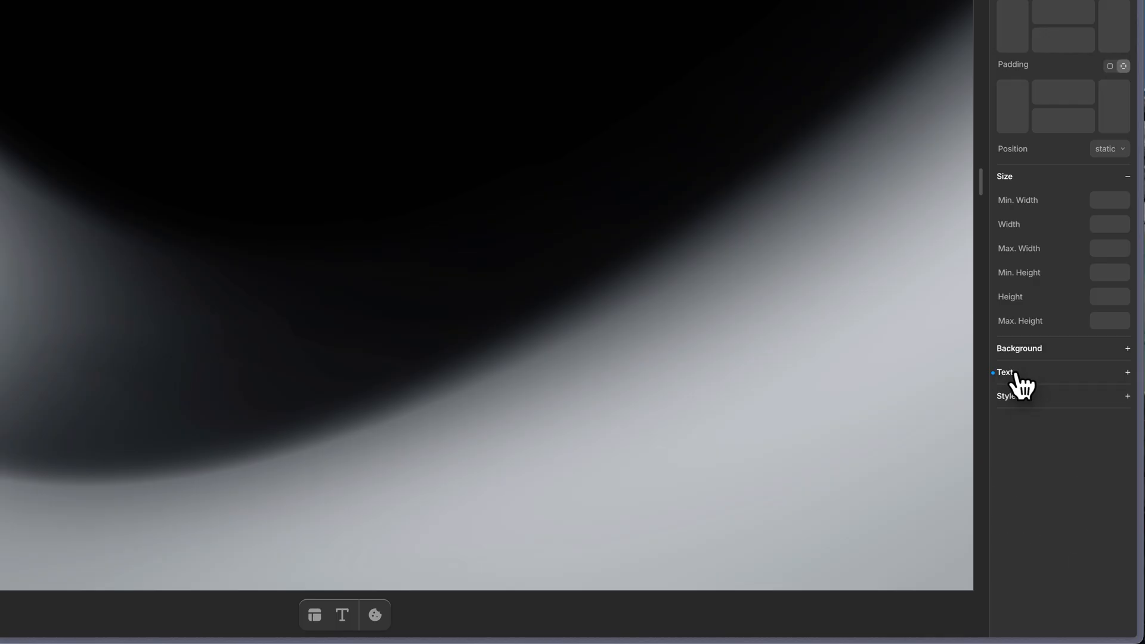
Set the Cookies heading's text size to 16 and color to #FF8A8A, and show its Background settings.
{"action": "left_click", "coordinate": [1022, 388]}
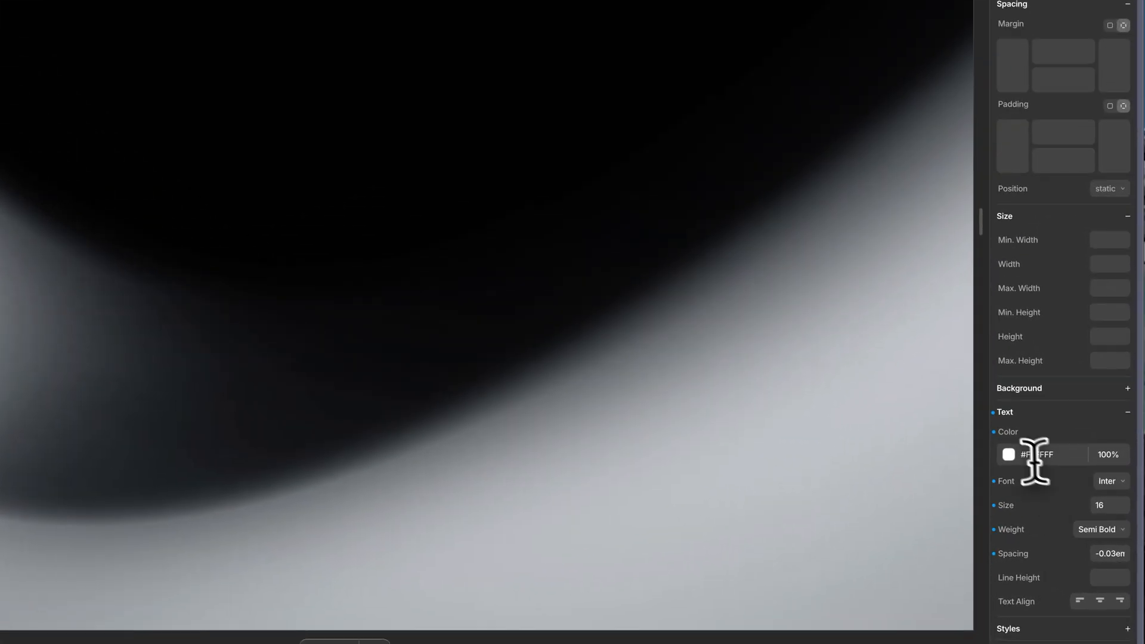
{"action": "left_click", "coordinate": [1008, 454]}
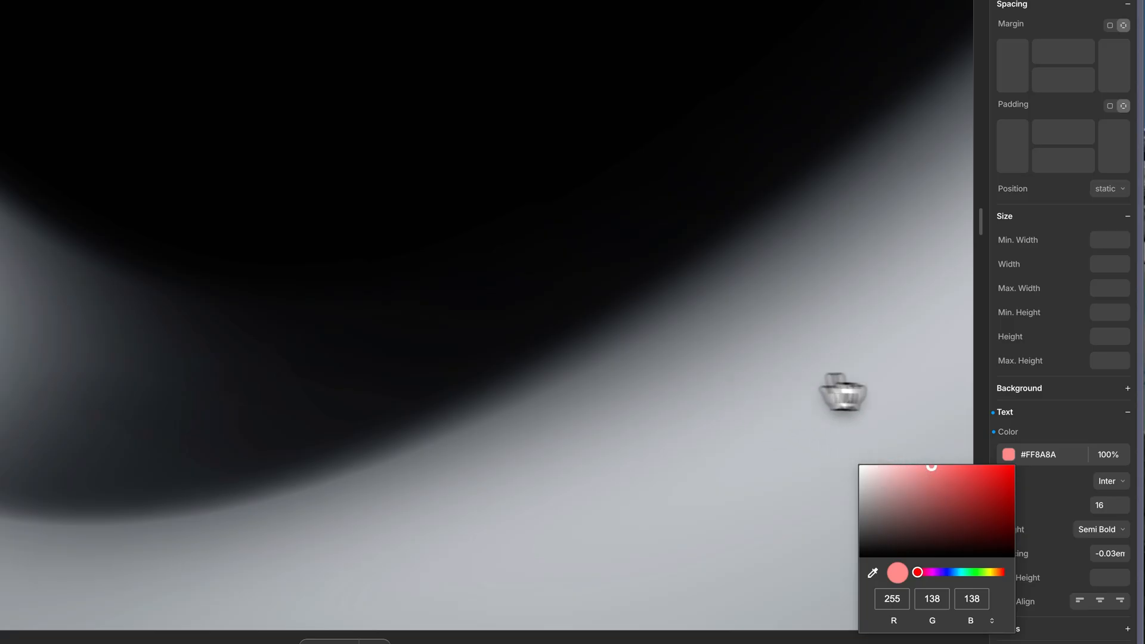
{"action": "left_click", "coordinate": [1036, 412]}
{"action": "left_click", "coordinate": [1042, 389]}
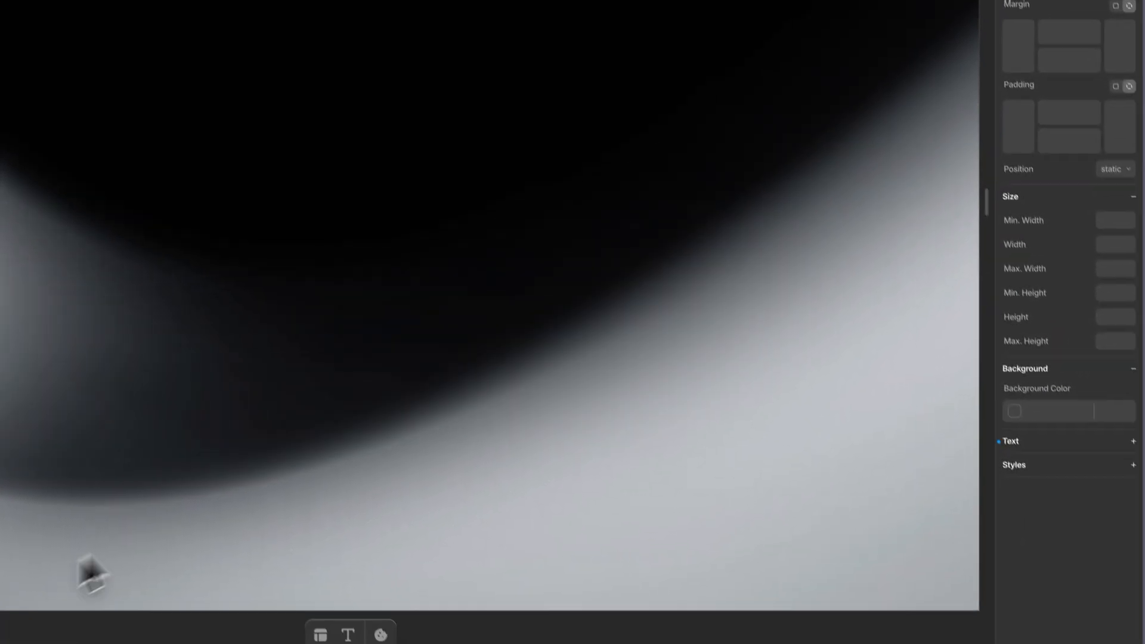
Examine the remaining style settings and the animation options of the Cookies heading.
{"action": "left_click", "coordinate": [1026, 456]}
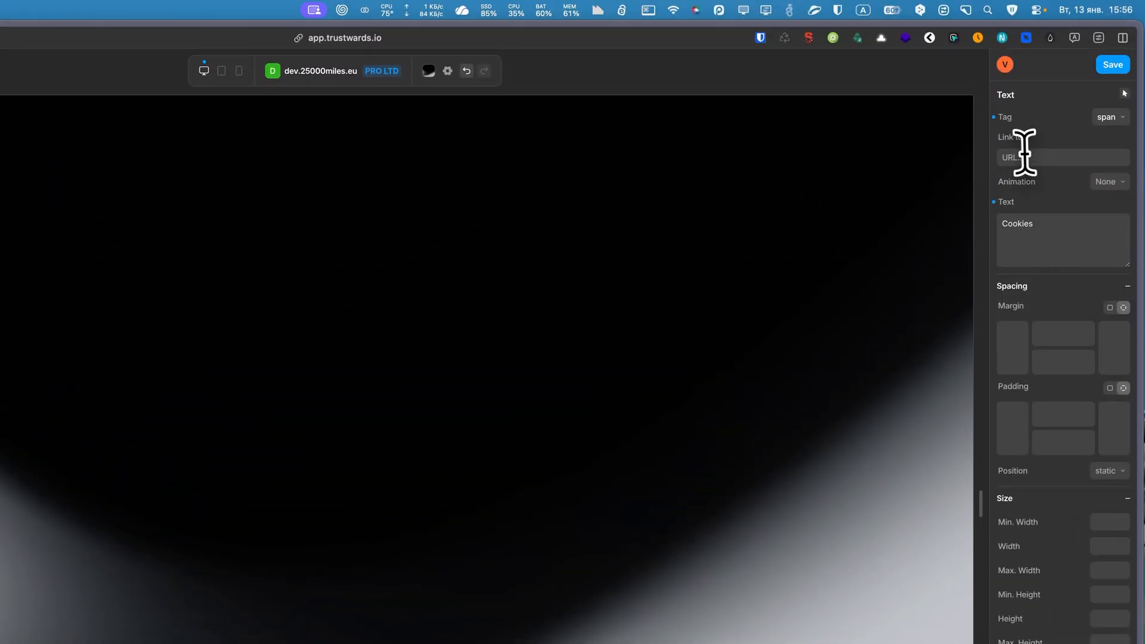
{"action": "left_click", "coordinate": [1107, 182]}
{"action": "left_click", "coordinate": [1065, 288]}
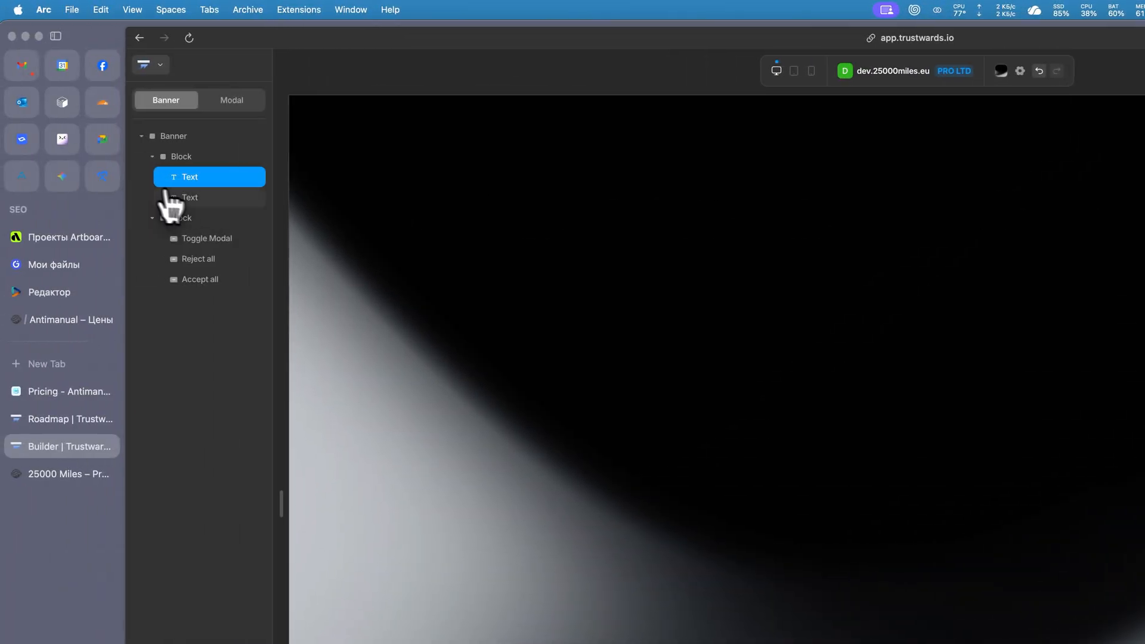
Select the Settings button in the banner and review the actions available for it.
{"action": "left_click", "coordinate": [184, 197]}
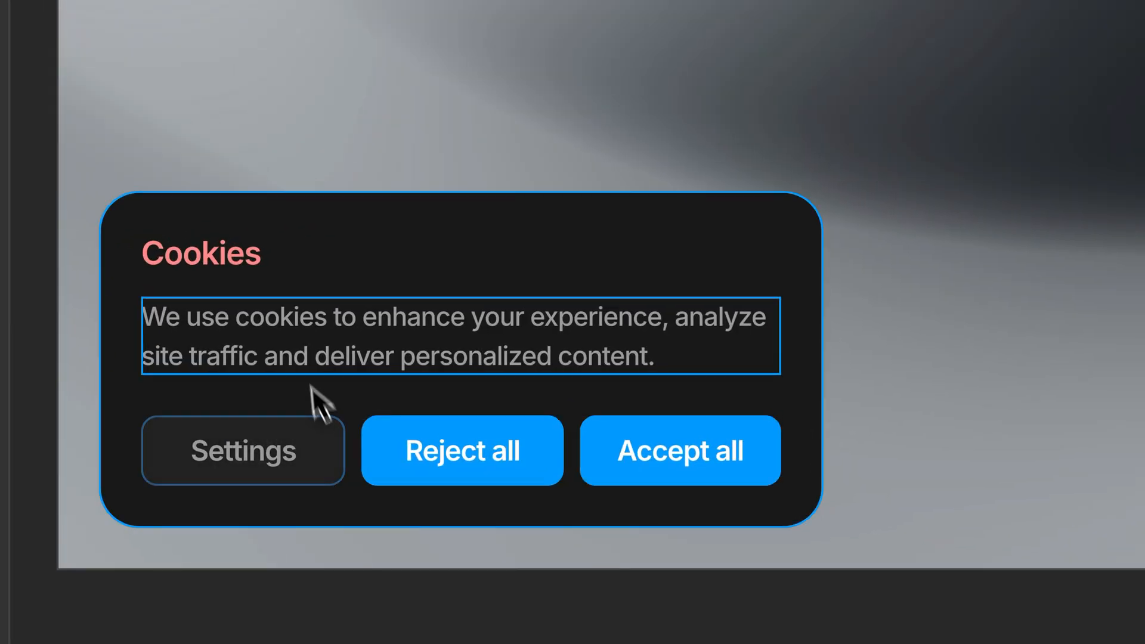
{"action": "left_click", "coordinate": [306, 460]}
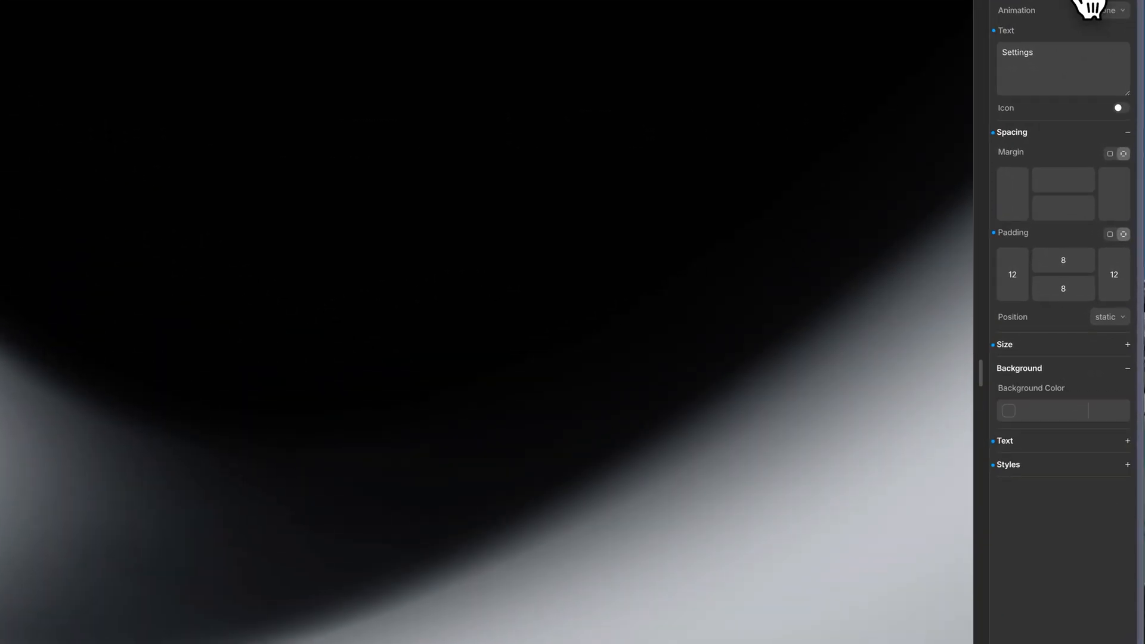
{"action": "left_click", "coordinate": [1108, 78]}
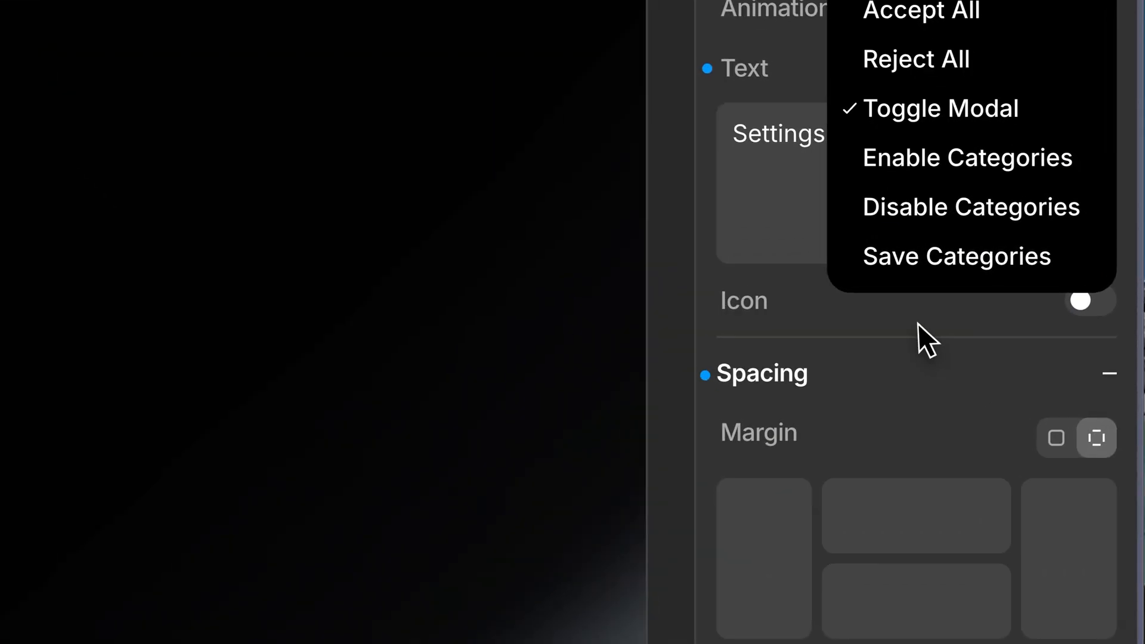
{"action": "left_click", "coordinate": [1007, 295]}
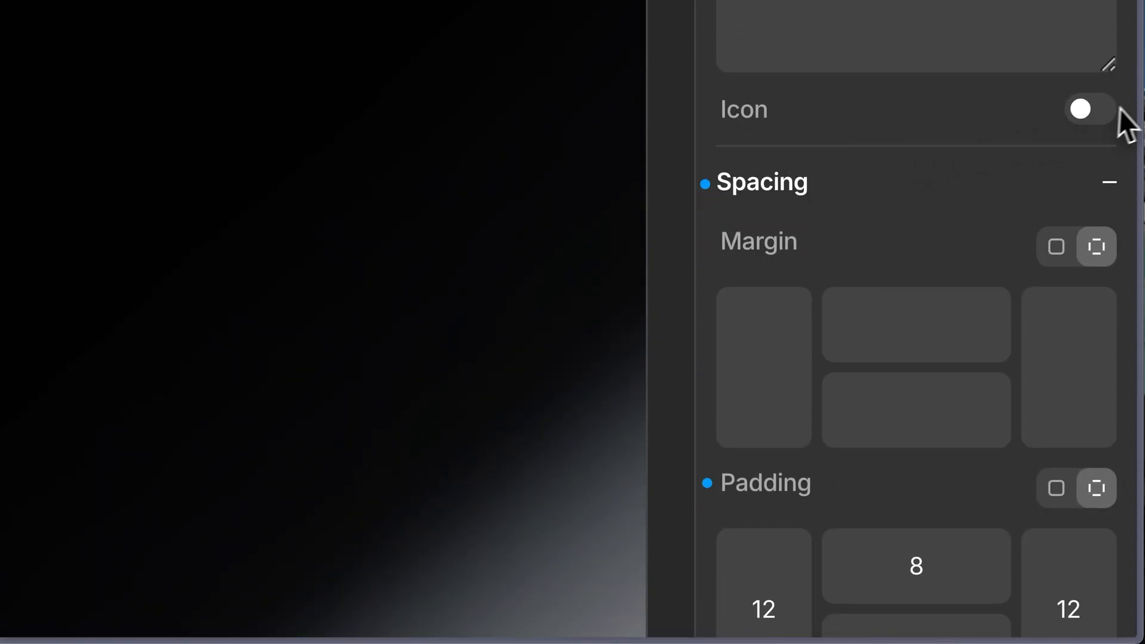
Enable an icon on the Settings button and choose the Adobe After Effects icon from the icon library.
{"action": "left_click", "coordinate": [1097, 110]}
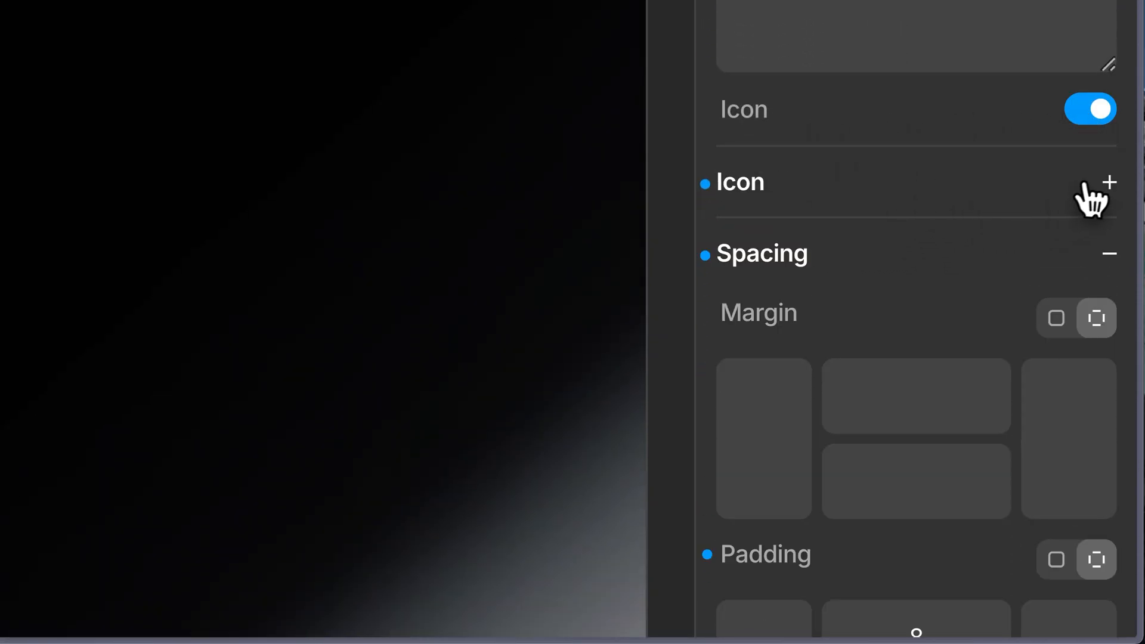
{"action": "left_click", "coordinate": [1107, 184]}
{"action": "scroll", "coordinate": [926, 200], "scroll_direction": "down", "scroll_amount": 2}
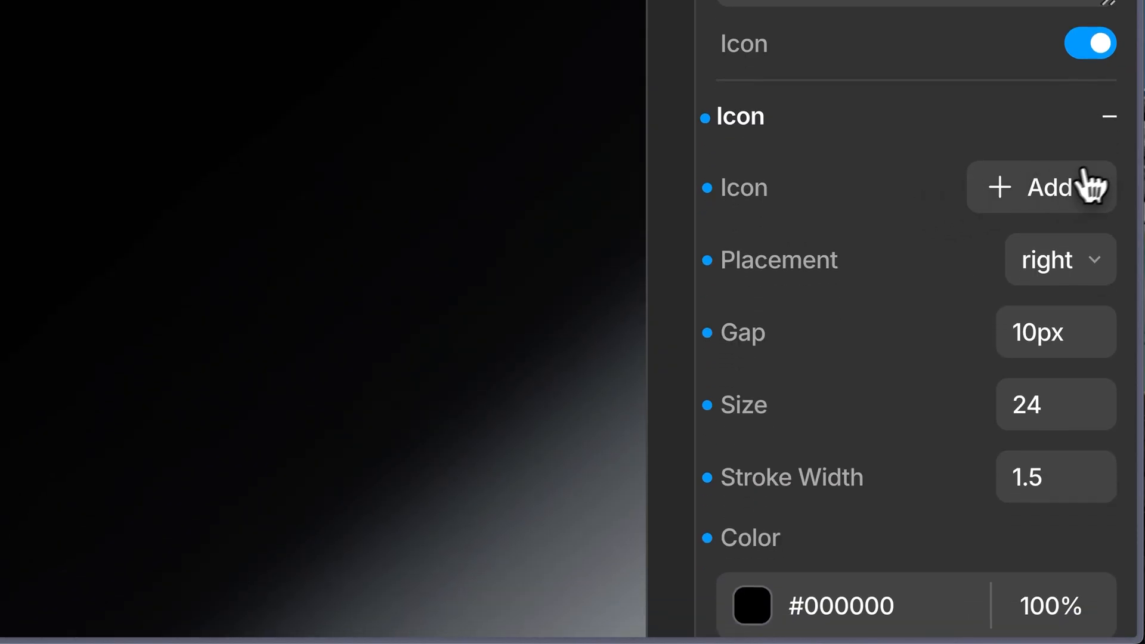
{"action": "left_click", "coordinate": [1007, 189]}
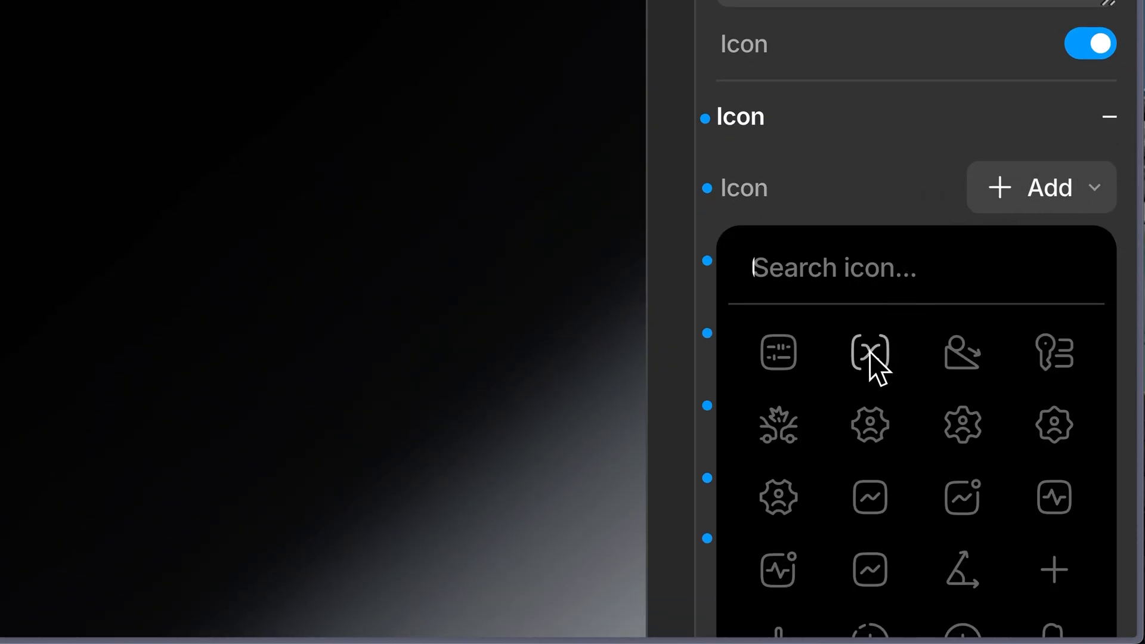
{"action": "scroll", "coordinate": [869, 358], "scroll_direction": "down", "scroll_amount": 3}
{"action": "scroll", "coordinate": [904, 311], "scroll_direction": "down", "scroll_amount": 5}
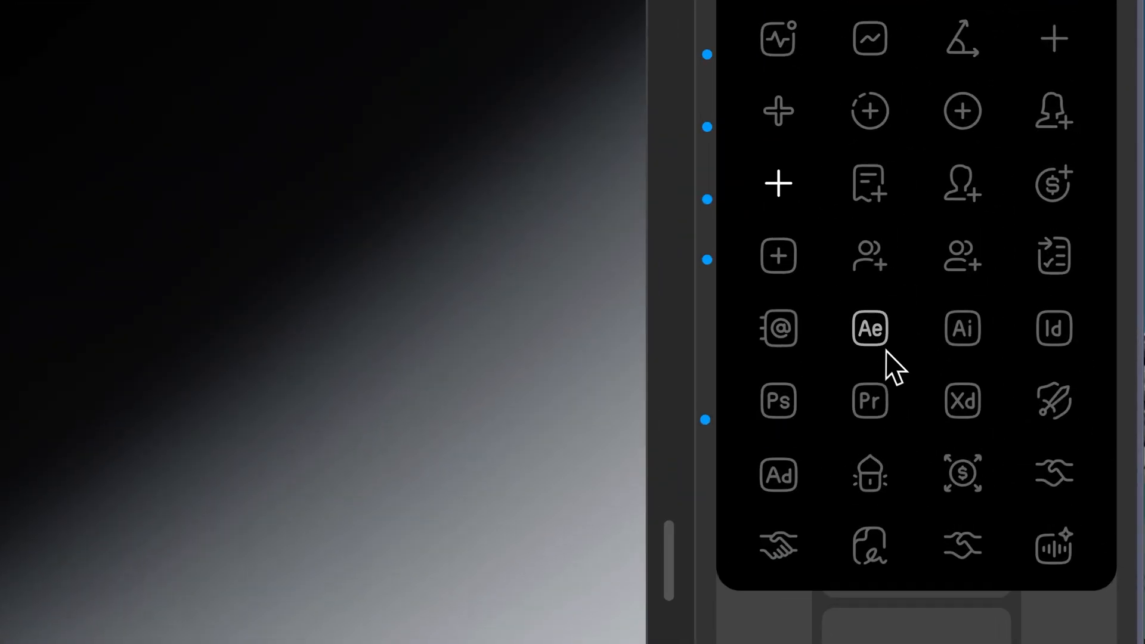
{"action": "left_click", "coordinate": [904, 307]}
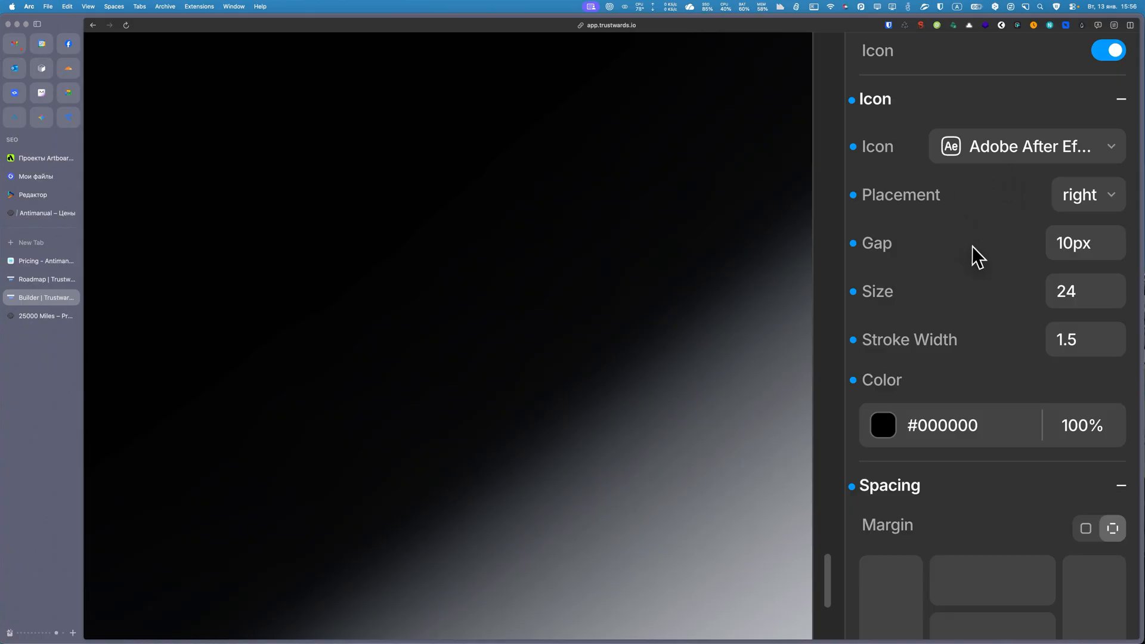
Review the Settings button's remaining options and set its icon color to #FFFFFF.
{"action": "scroll", "coordinate": [990, 290], "scroll_direction": "down", "scroll_amount": 10}
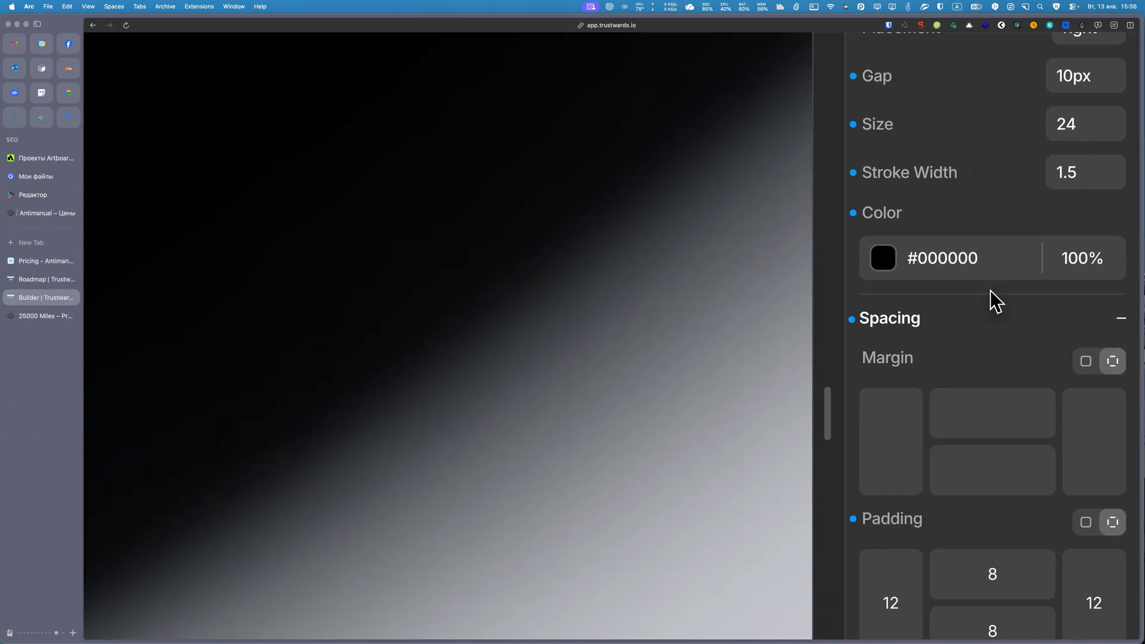
{"action": "scroll", "coordinate": [992, 290], "scroll_direction": "down", "scroll_amount": 5}
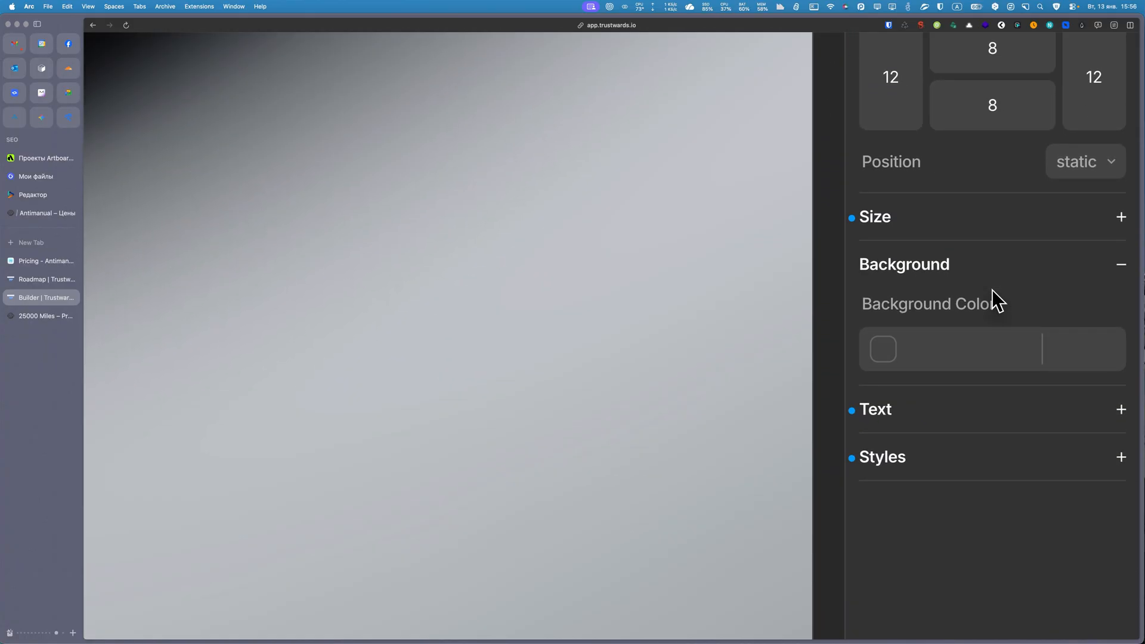
{"action": "scroll", "coordinate": [992, 288], "scroll_direction": "down", "scroll_amount": 5}
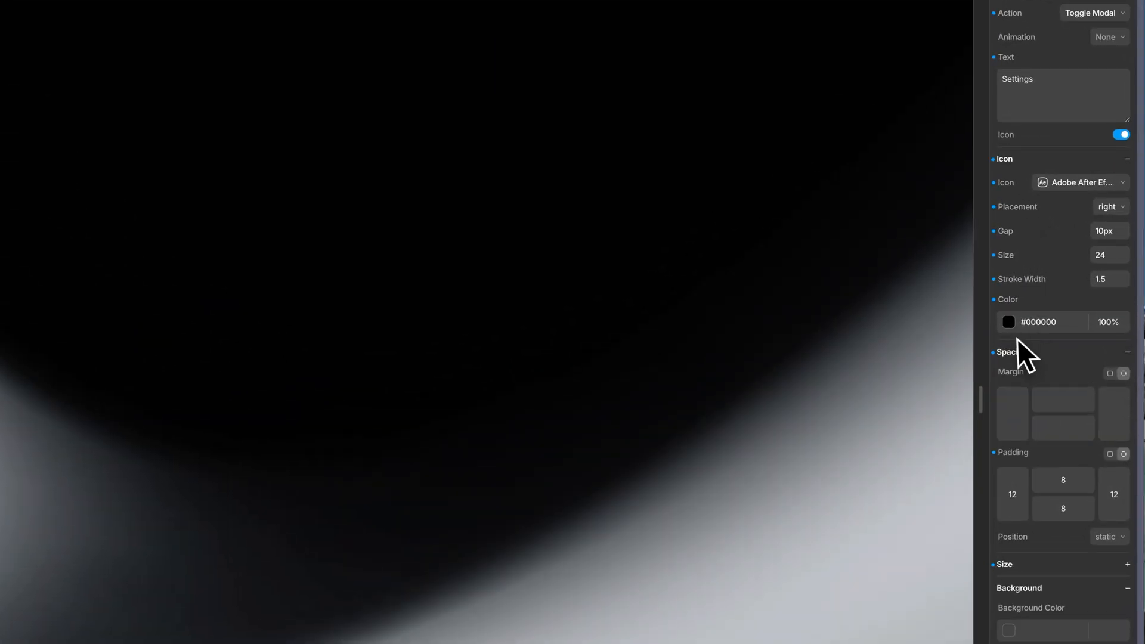
{"action": "left_click", "coordinate": [1008, 322]}
{"action": "left_click_drag", "start_coordinate": [874, 354], "coordinate": [779, 312]}
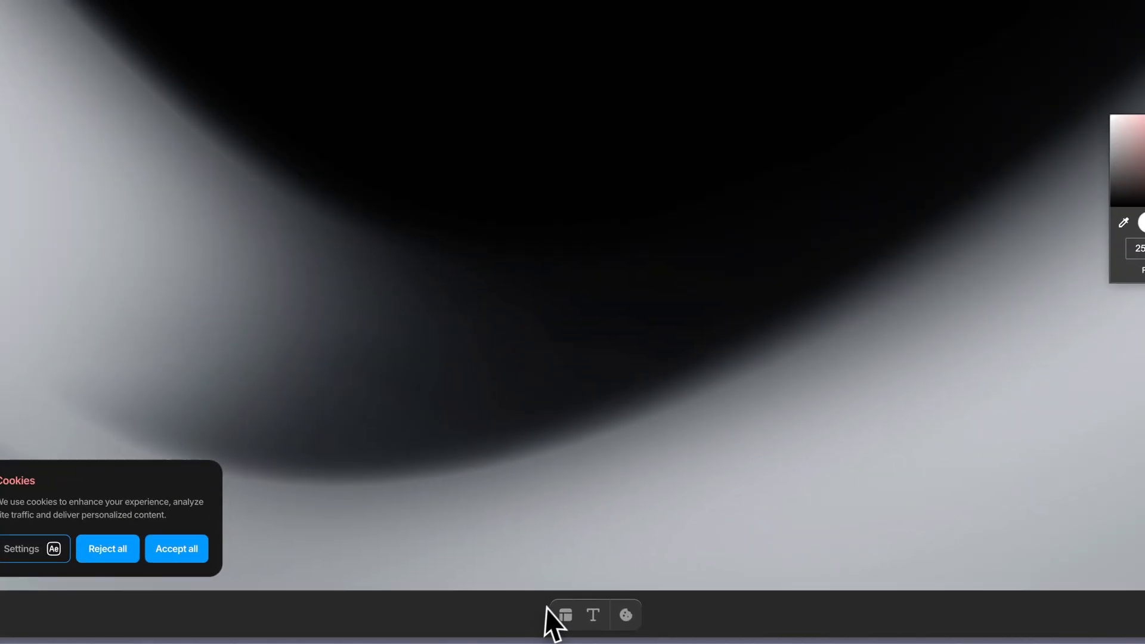
Add an Image element to the banner and move it between the two texts of the first block.
{"action": "left_click", "coordinate": [591, 624]}
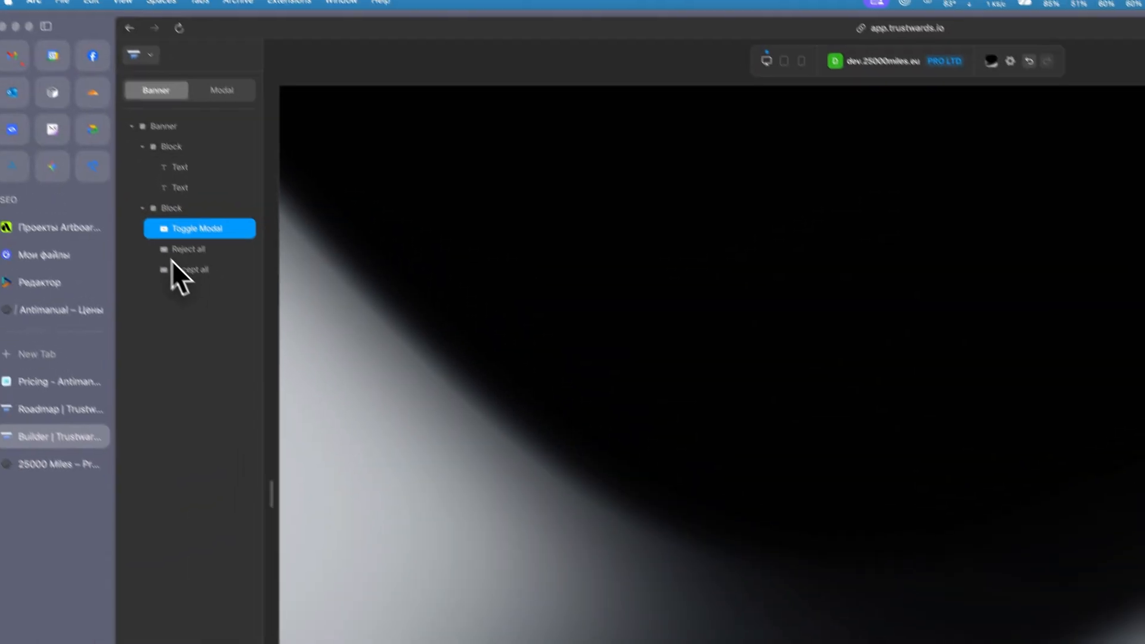
{"action": "left_click", "coordinate": [179, 136]}
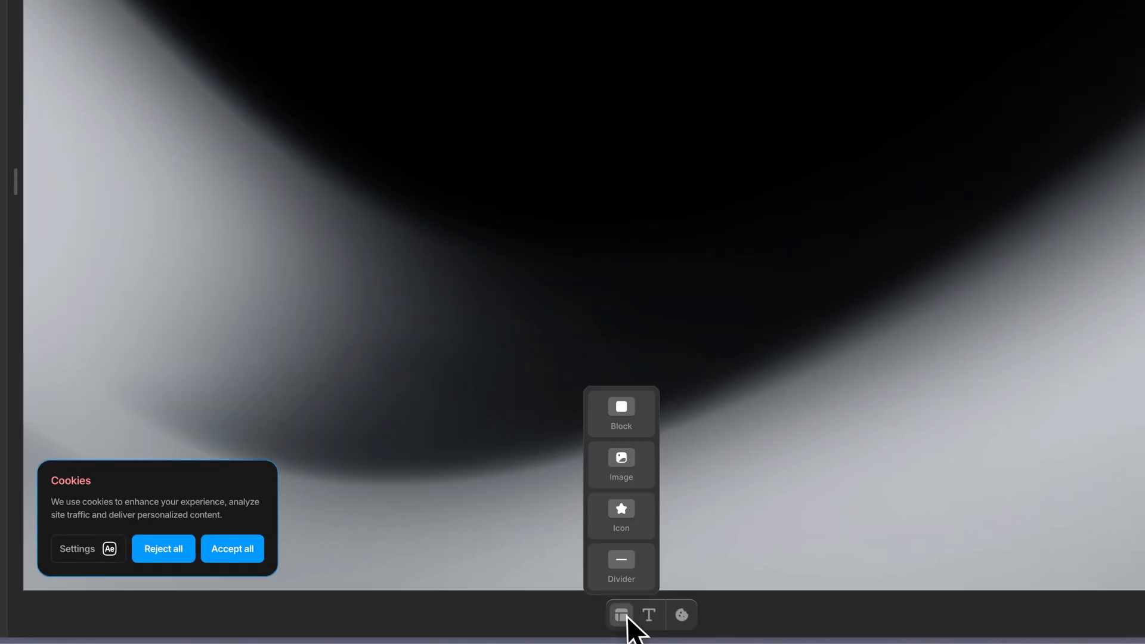
{"action": "left_click", "coordinate": [629, 463]}
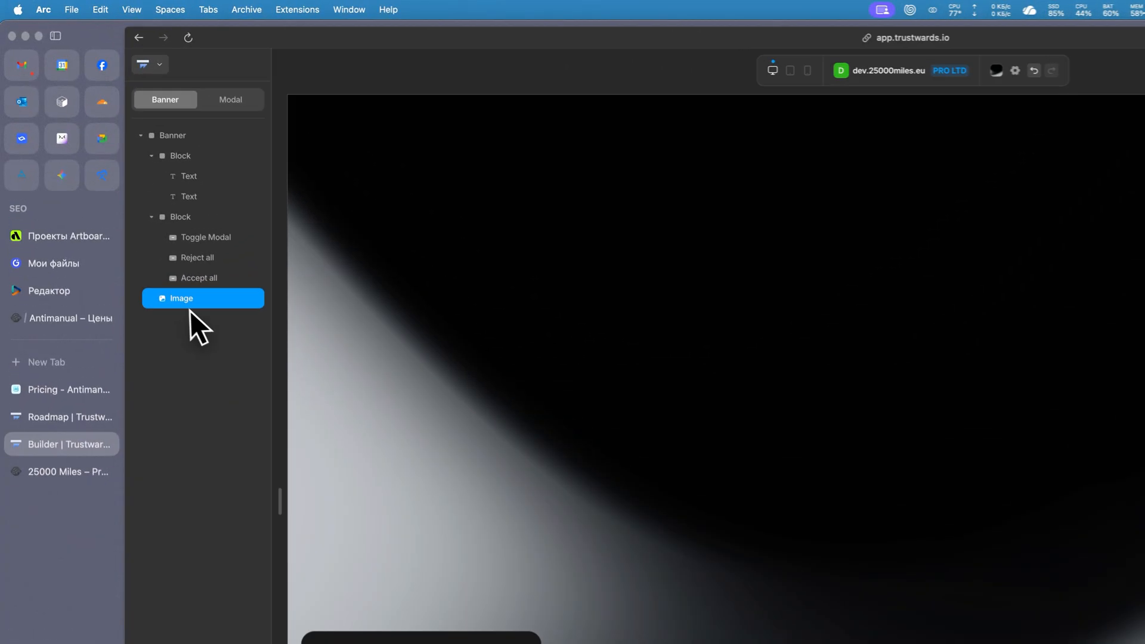
{"action": "left_click_drag", "start_coordinate": [137, 201], "coordinate": [147, 123]}
{"action": "left_click_drag", "start_coordinate": [220, 184], "coordinate": [220, 186]}
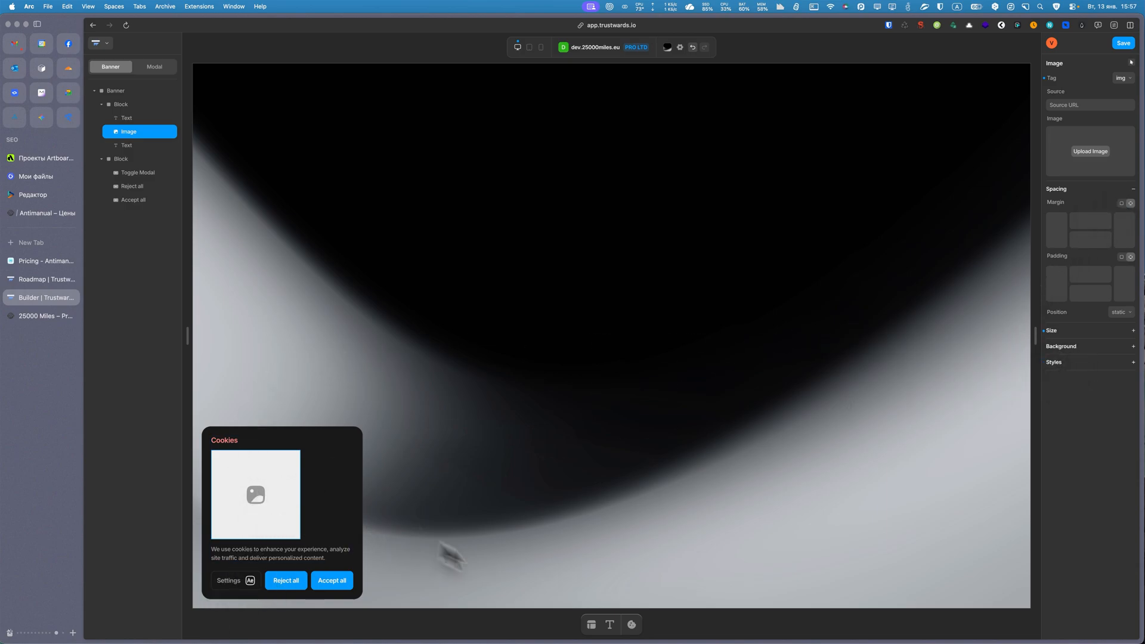
Add a Languages selector above the banner's description text and look through its list of languages.
{"action": "left_click", "coordinate": [610, 625]}
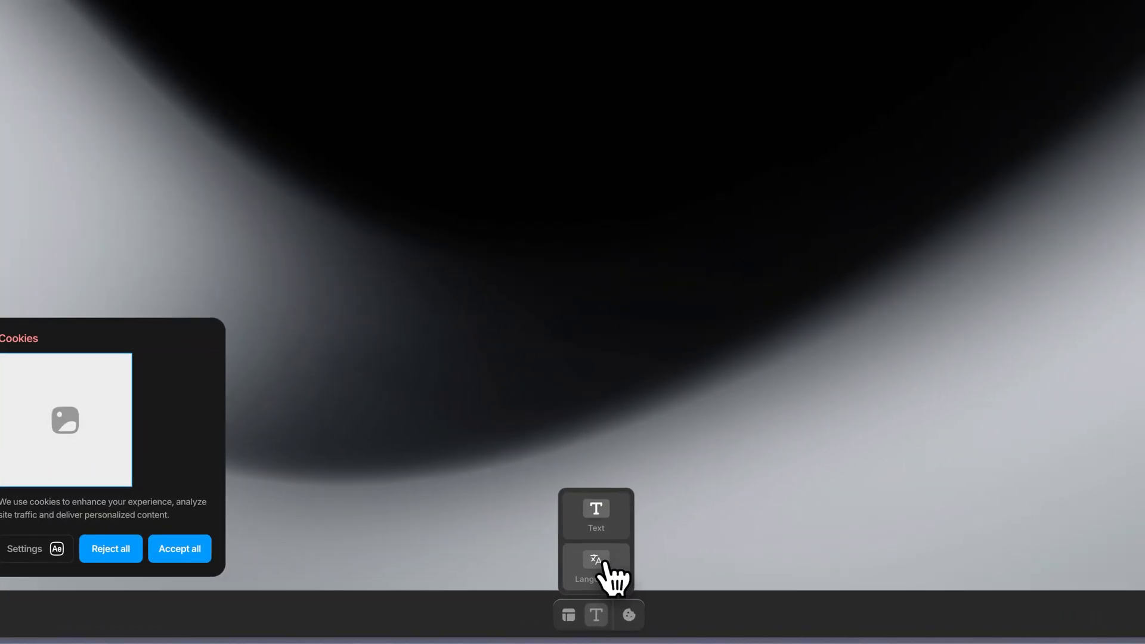
{"action": "left_click", "coordinate": [609, 590]}
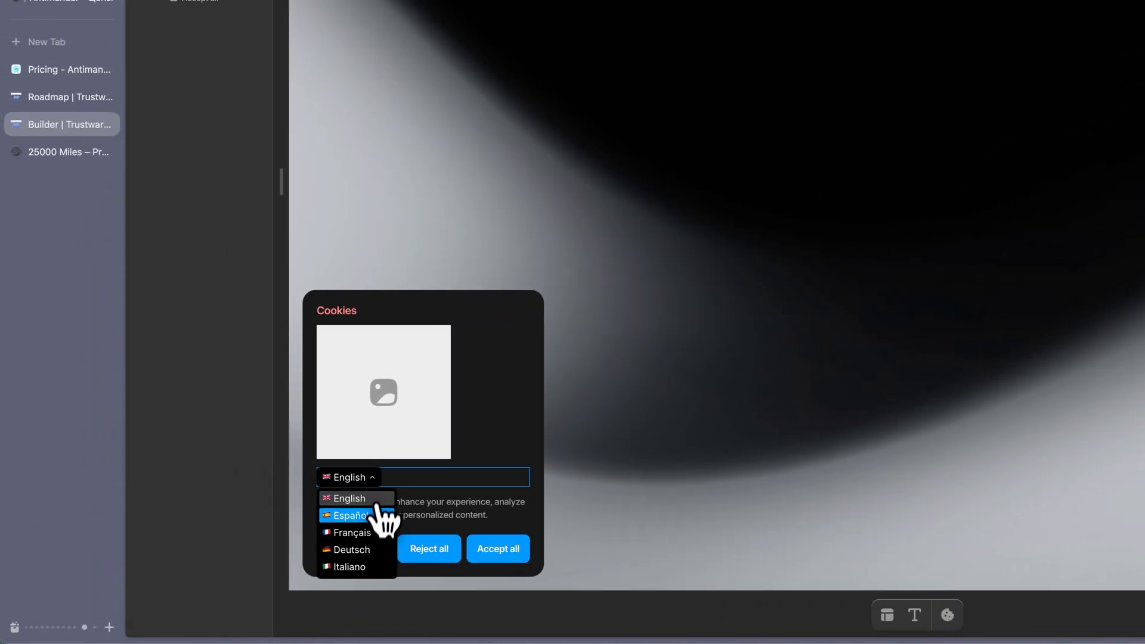
{"action": "scroll", "coordinate": [245, 516], "scroll_direction": "down", "scroll_amount": 2}
{"action": "scroll", "coordinate": [243, 567], "scroll_direction": "down", "scroll_amount": 2}
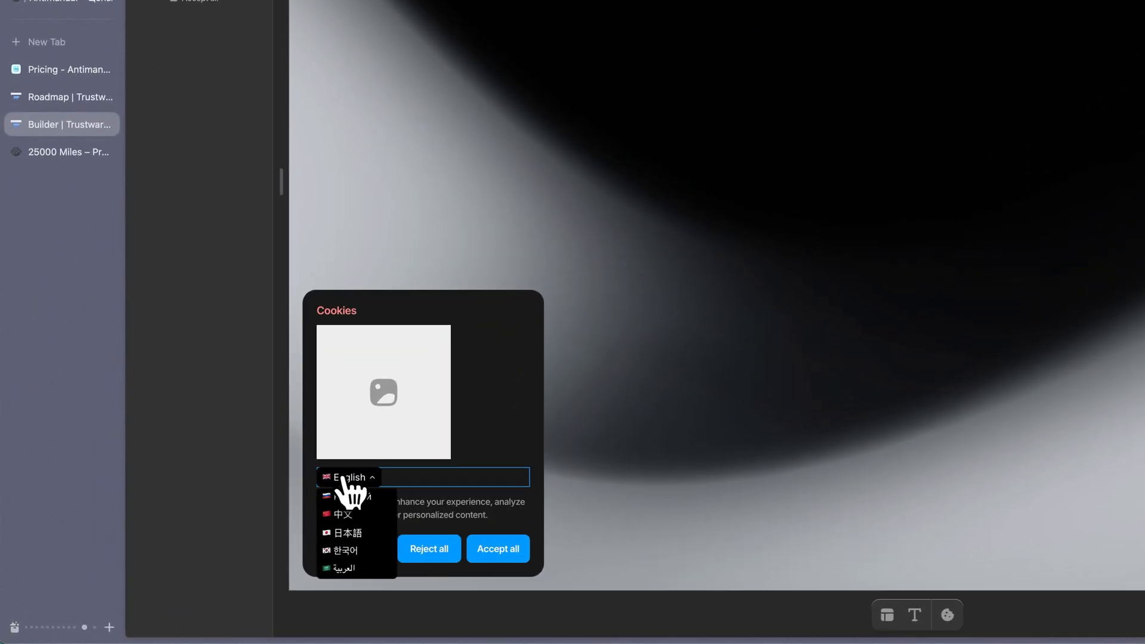
{"action": "mouse_move", "coordinate": [230, 533]}
{"action": "left_mouse_down"}
{"action": "mouse_move", "coordinate": [302, 536]}
{"action": "mouse_move", "coordinate": [250, 533]}
{"action": "left_mouse_up"}
{"action": "left_click_drag", "start_coordinate": [376, 477], "coordinate": [342, 474]}
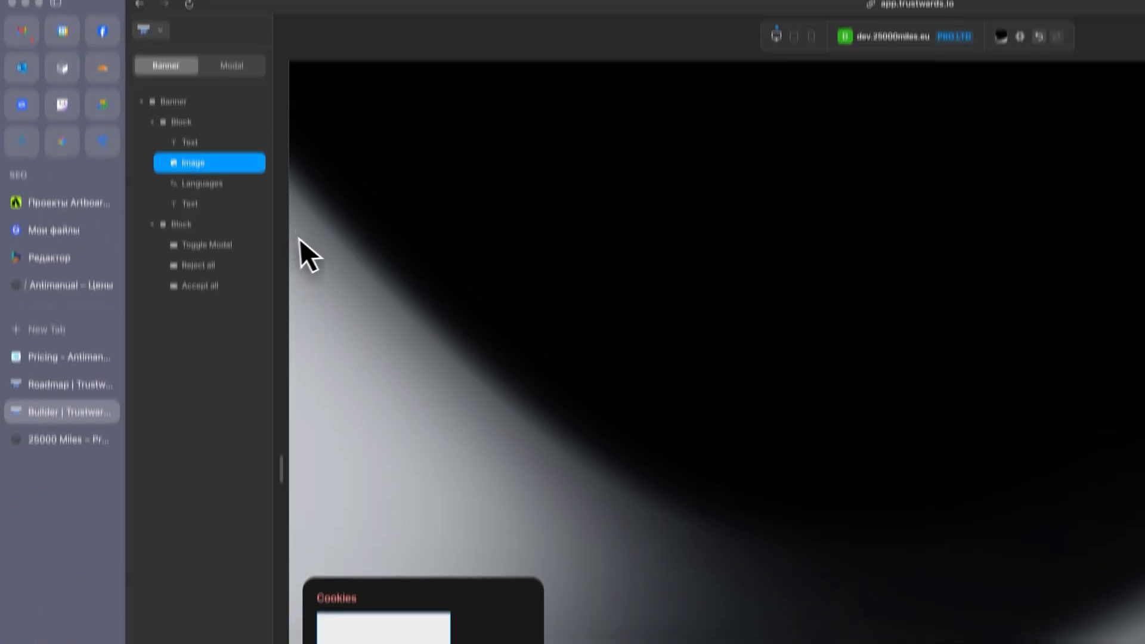
Remove the Image element from the banner's first block.
{"action": "right_click", "coordinate": [206, 197]}
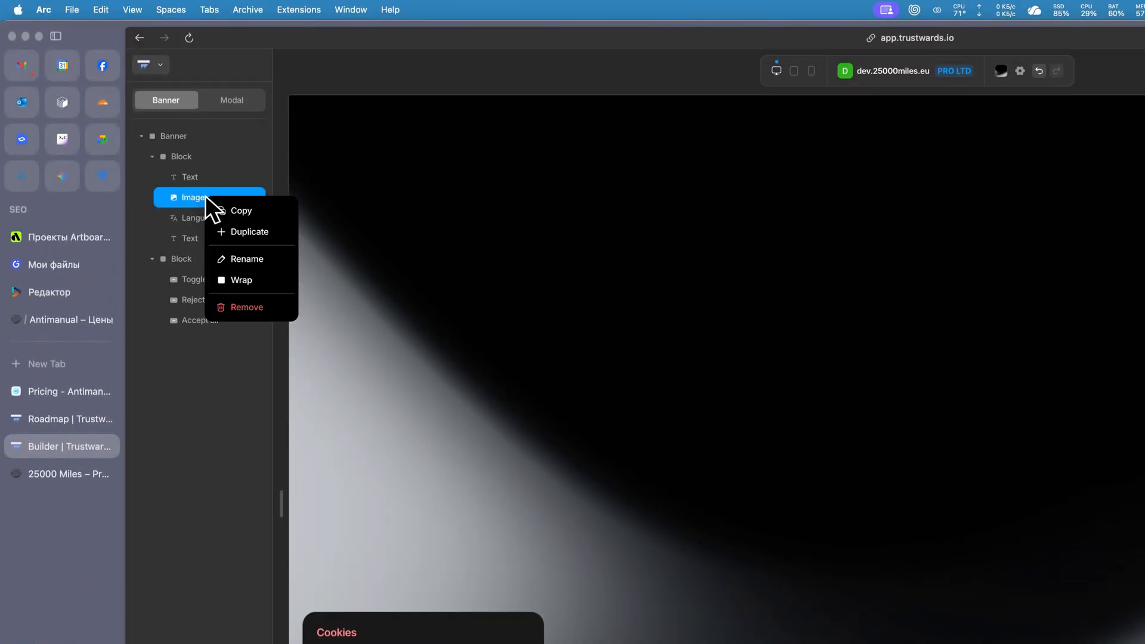
{"action": "left_click", "coordinate": [241, 308]}
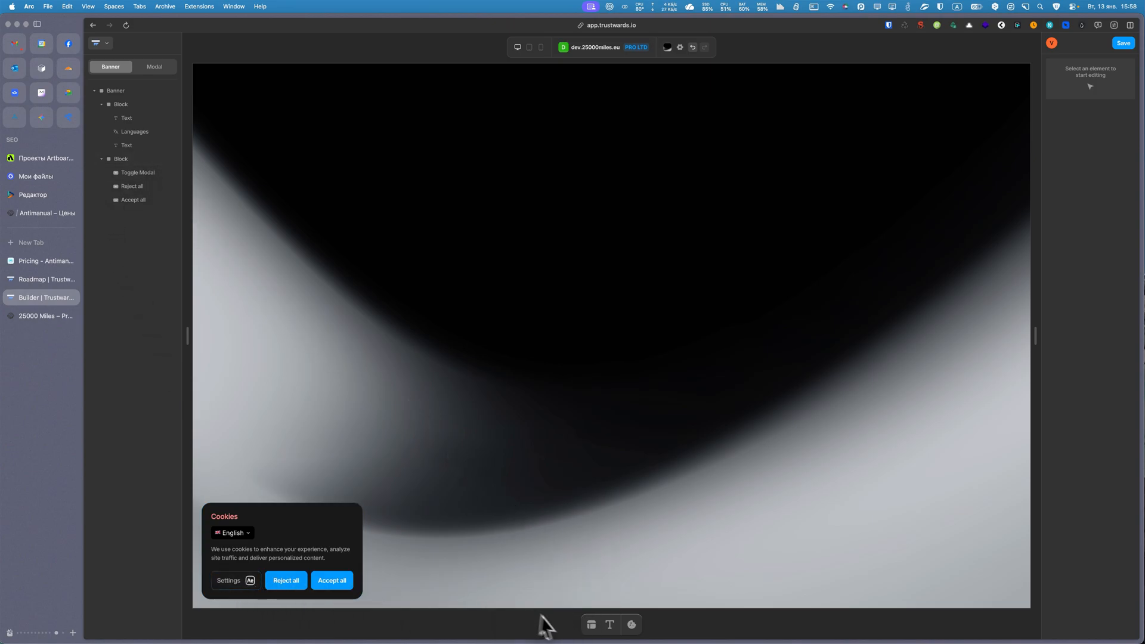
Preview the banner in the tablet layout and switch to the mobile layout.
{"action": "mouse_move", "coordinate": [633, 624]}
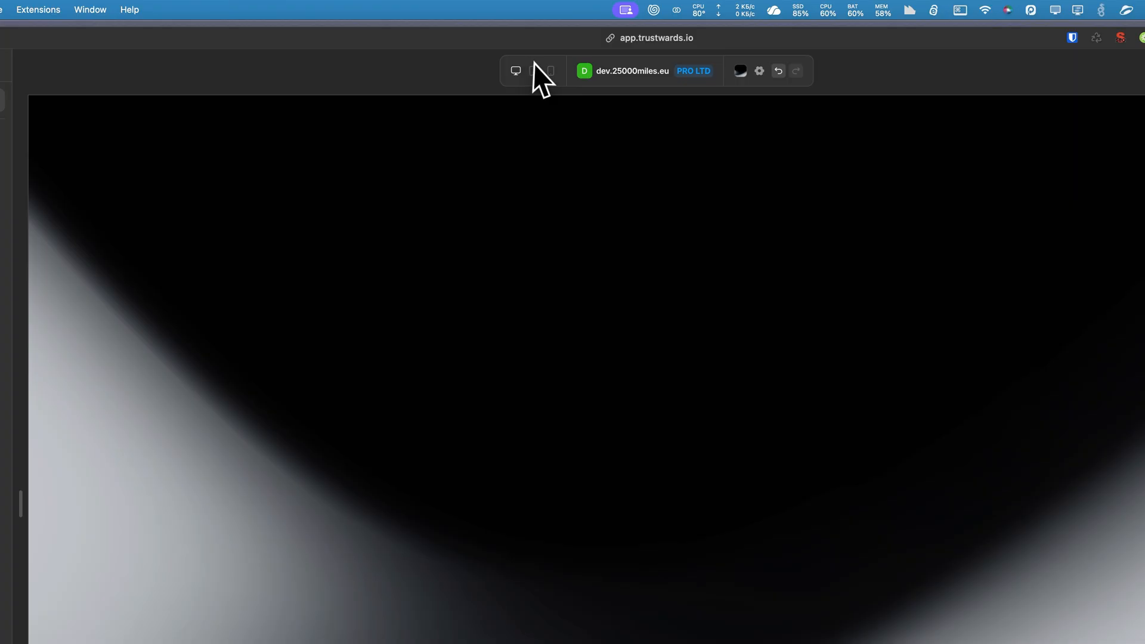
{"action": "left_click", "coordinate": [533, 71]}
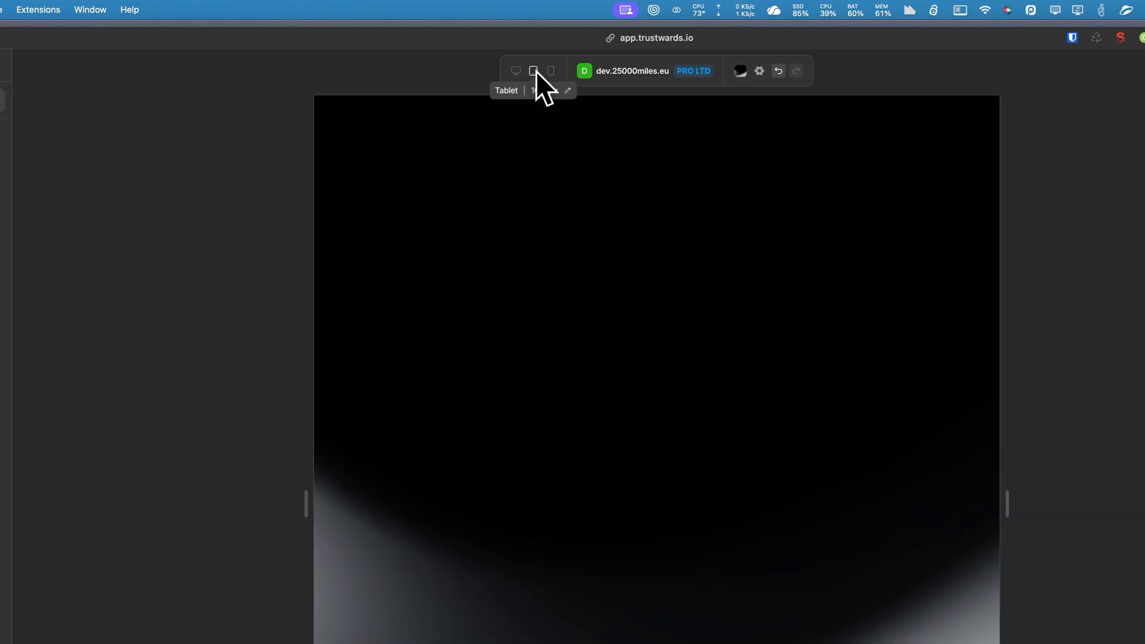
{"action": "left_click", "coordinate": [550, 71]}
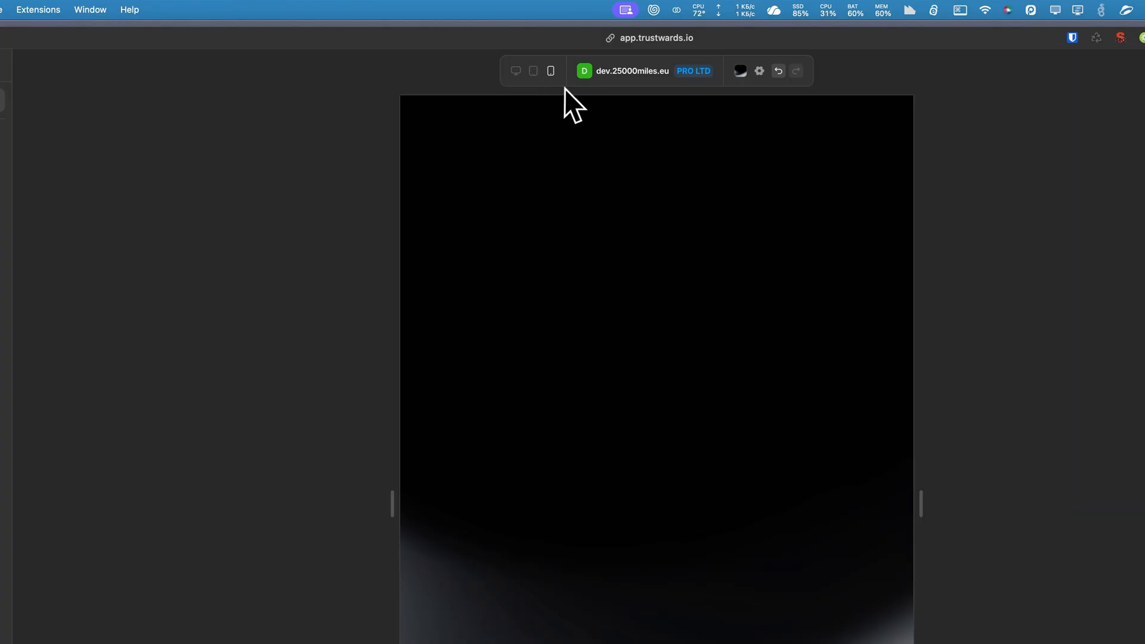
Select the whole banner and review its Type and Tag options along with its Overlay and Size settings.
{"action": "left_click", "coordinate": [584, 91]}
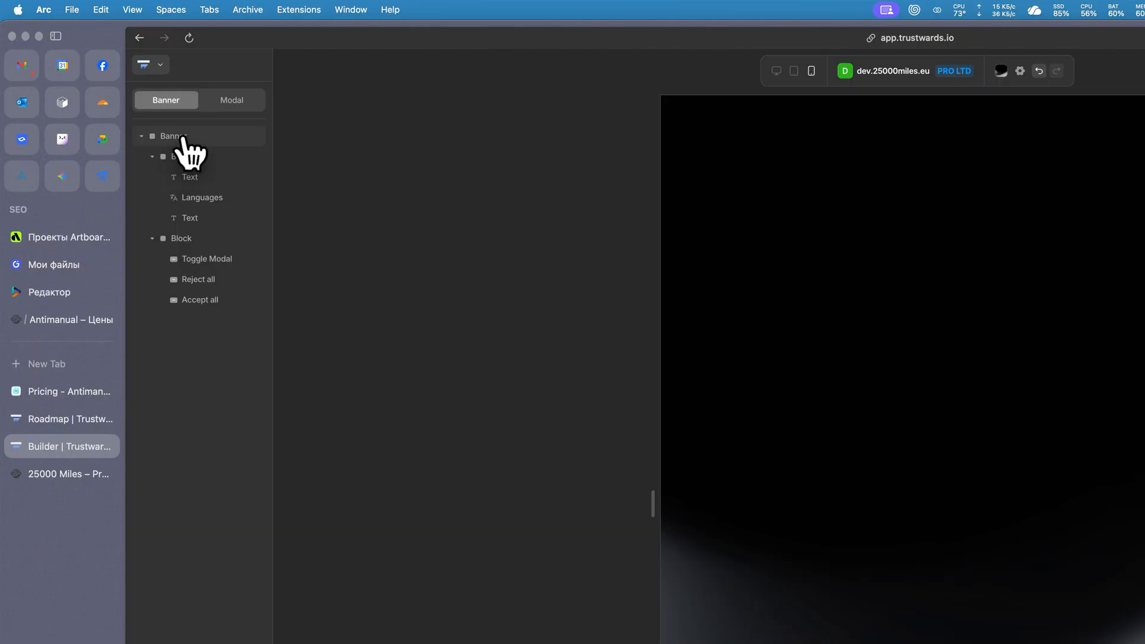
{"action": "left_click", "coordinate": [121, 90]}
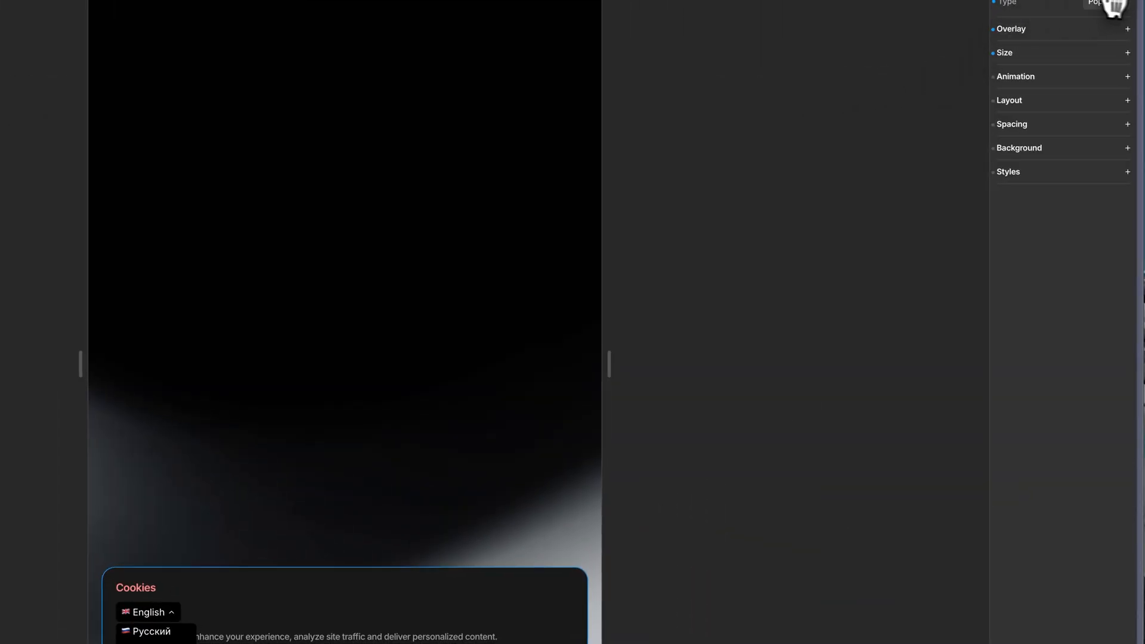
{"action": "left_click", "coordinate": [1100, 5]}
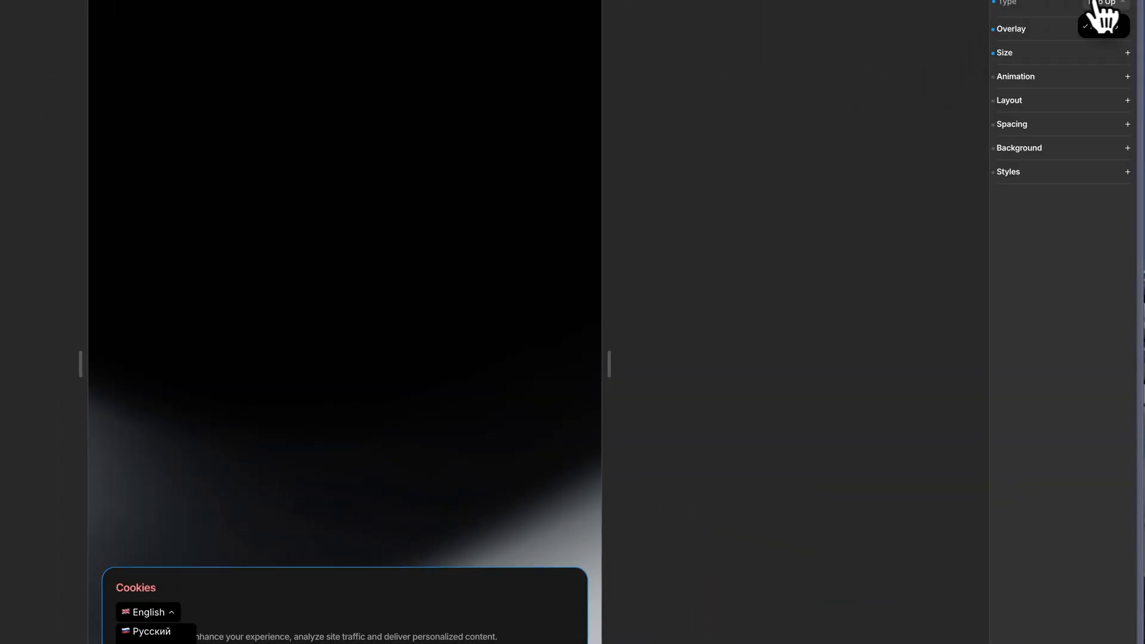
{"action": "left_click", "coordinate": [1096, 2]}
{"action": "left_click", "coordinate": [1123, 3]}
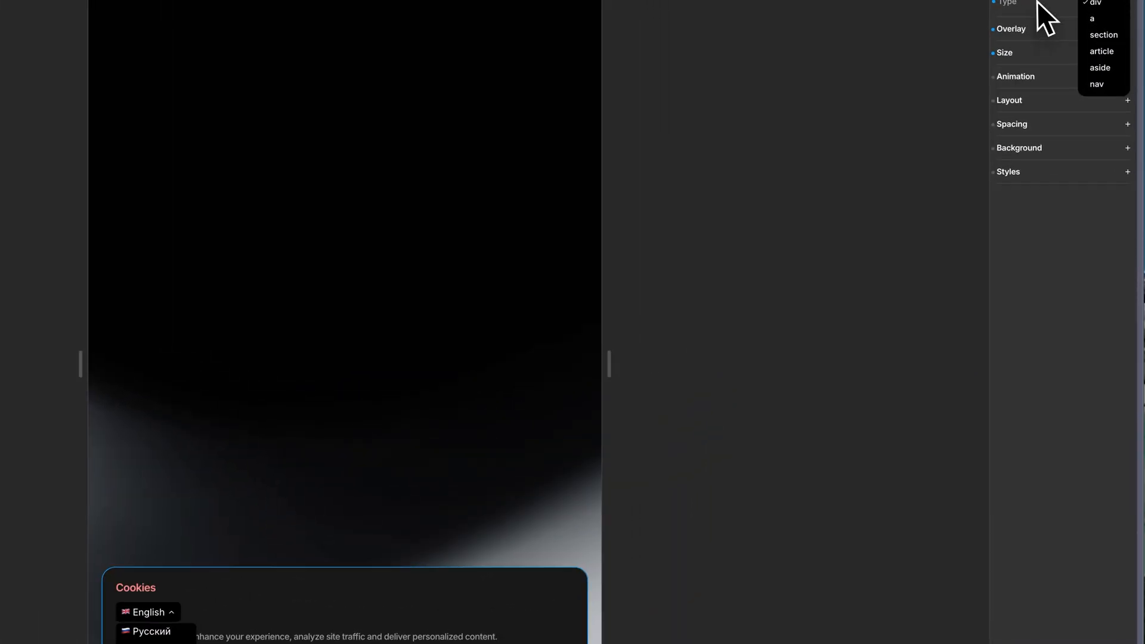
{"action": "left_click", "coordinate": [1073, 94]}
{"action": "left_click", "coordinate": [1035, 30]}
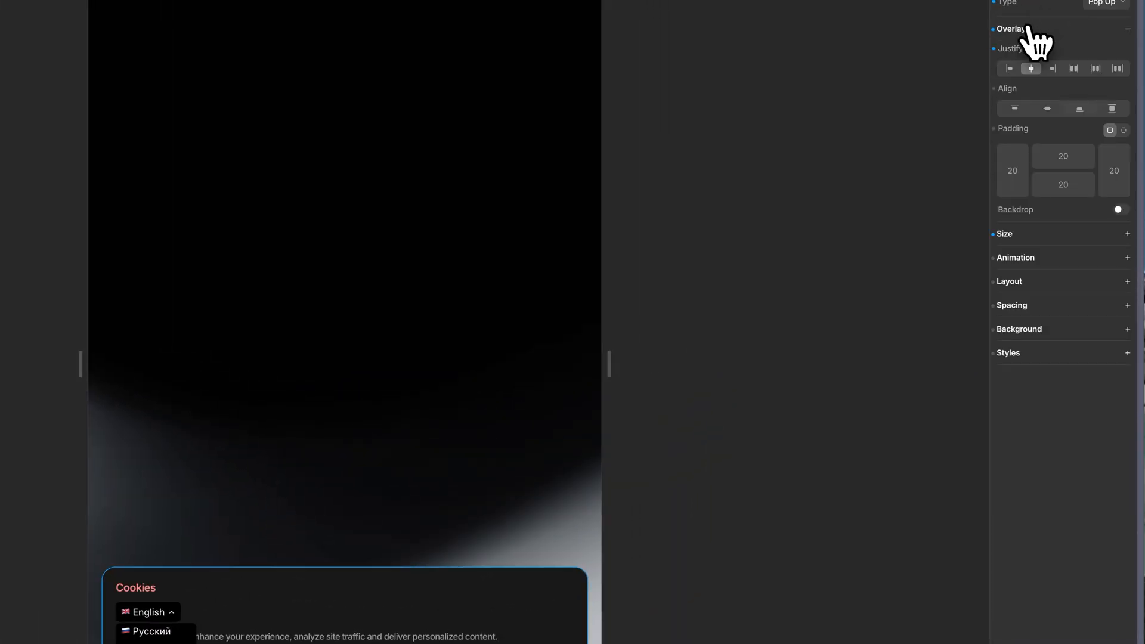
{"action": "left_click", "coordinate": [1024, 235]}
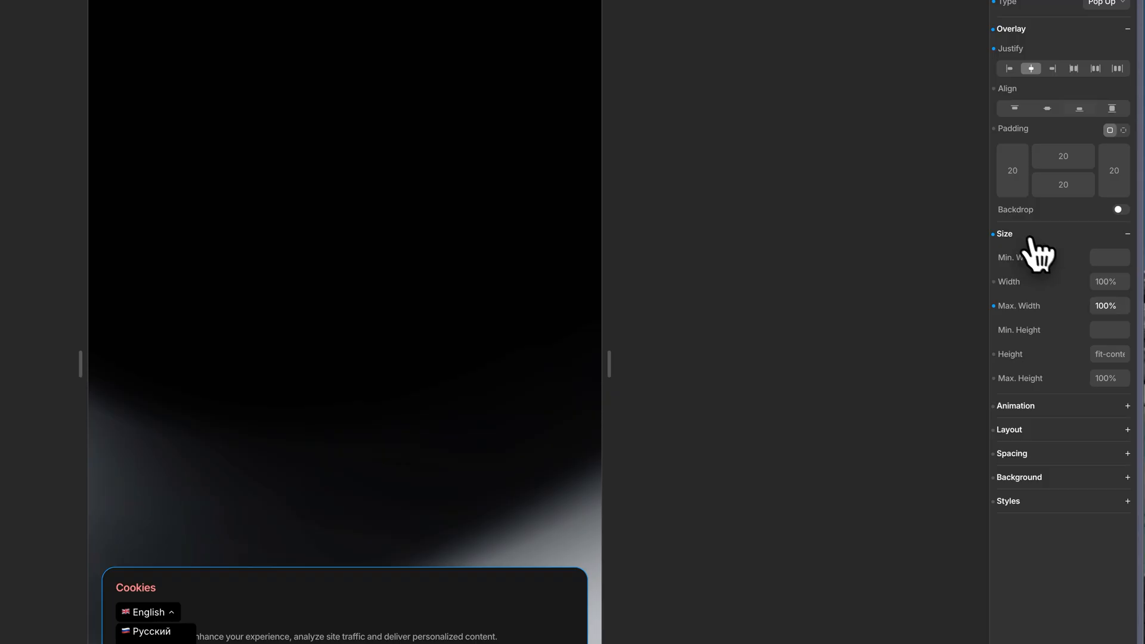
Try a Max. Width of 50% on the banner and restore it to 100%.
{"action": "left_click", "coordinate": [1110, 304]}
{"action": "type", "text": "50"}
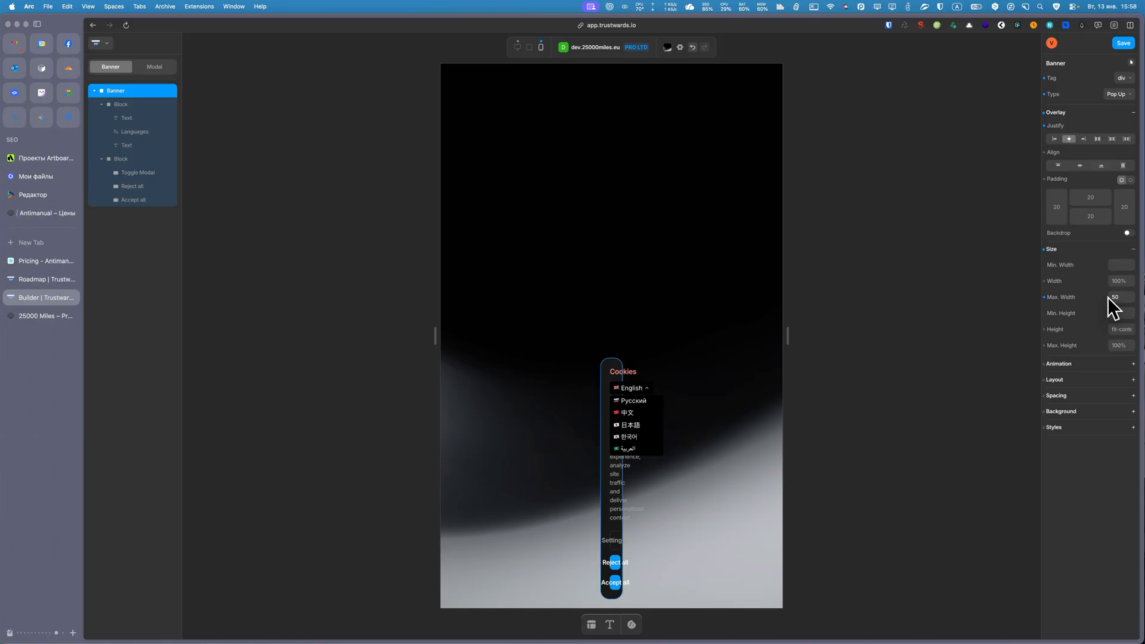
{"action": "type", "text": "%"}
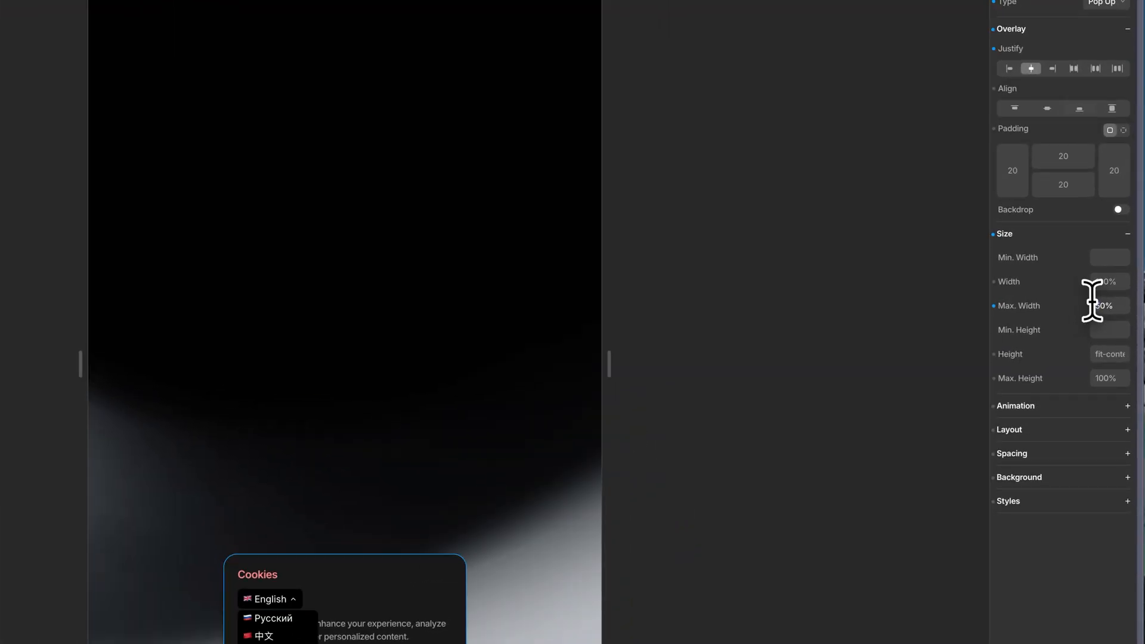
{"action": "left_click", "coordinate": [1092, 301]}
{"action": "key", "text": "Delete"}
{"action": "type", "text": "10"}
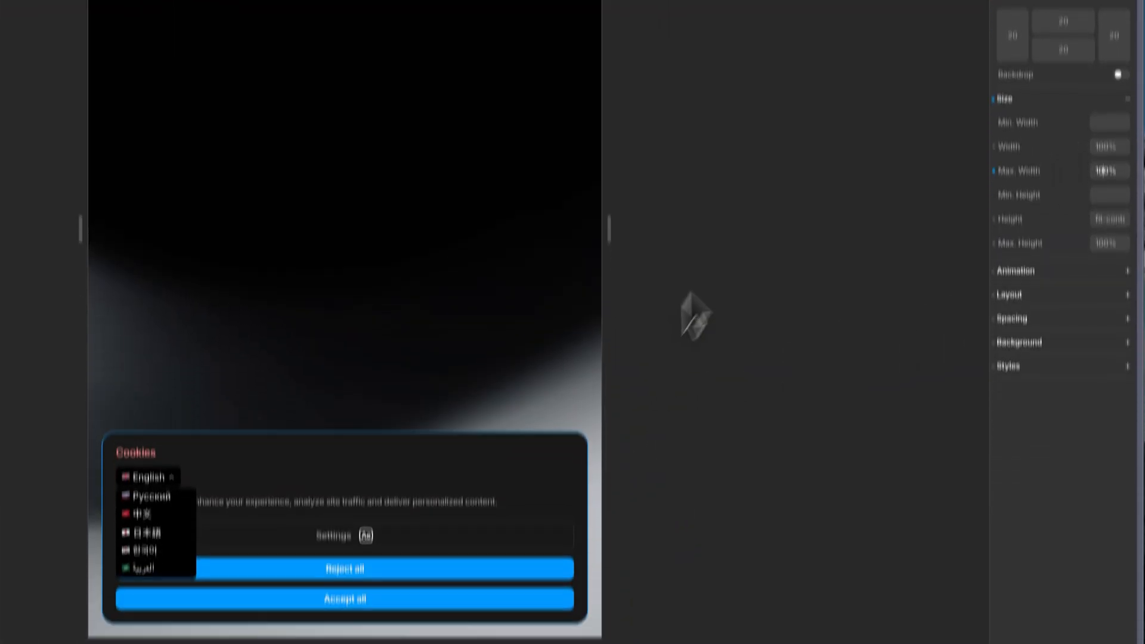
Review the banner's Animation and Layout settings.
{"action": "left_click", "coordinate": [1016, 405]}
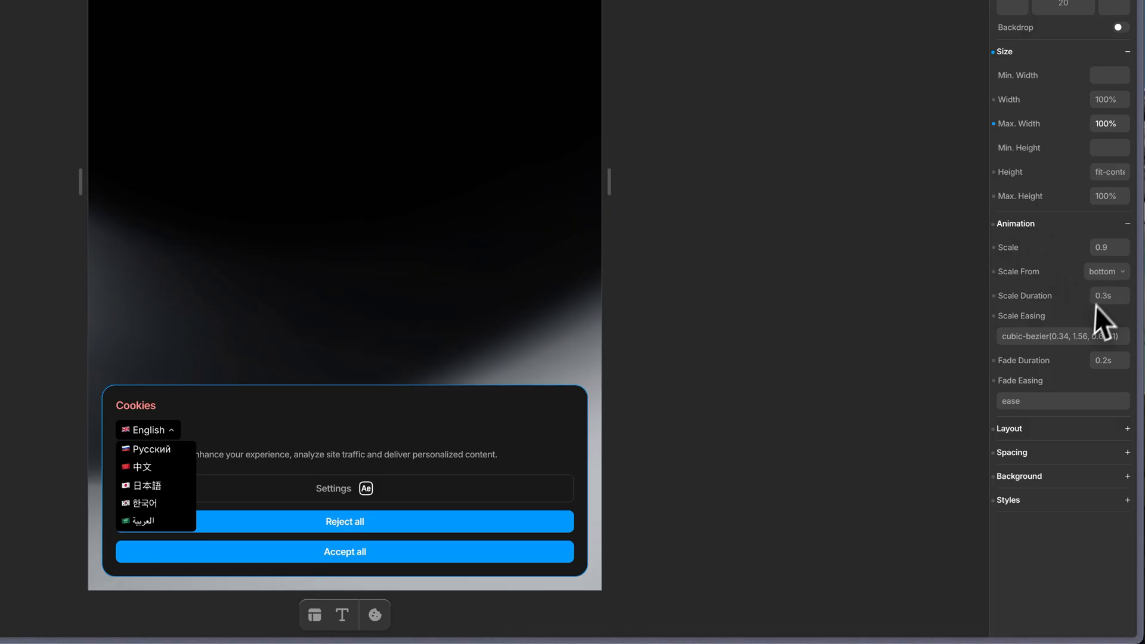
{"action": "left_click", "coordinate": [1030, 429]}
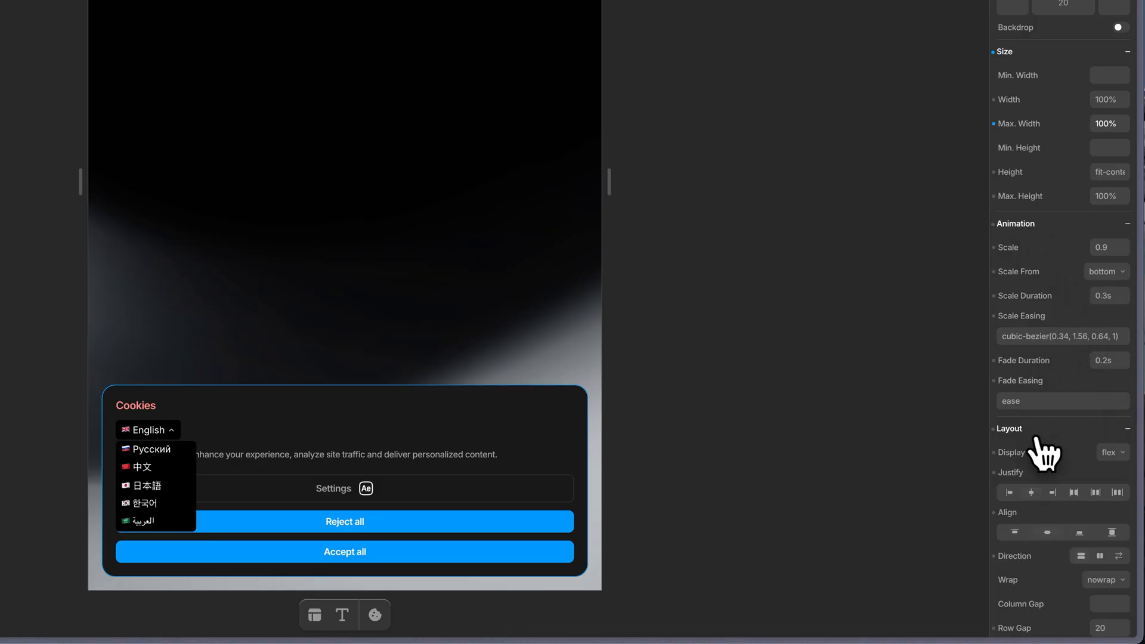
{"action": "scroll", "coordinate": [1034, 434], "scroll_direction": "down", "scroll_amount": 2}
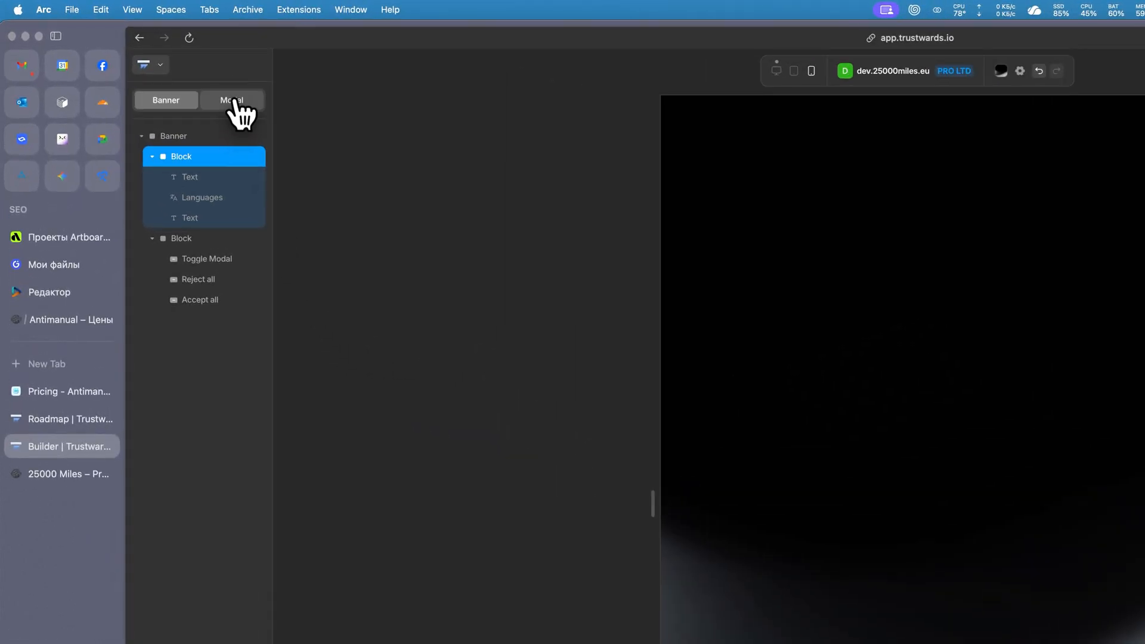
Switch to the consent Modal and expand its Strictly Necessary category.
{"action": "left_click", "coordinate": [234, 101]}
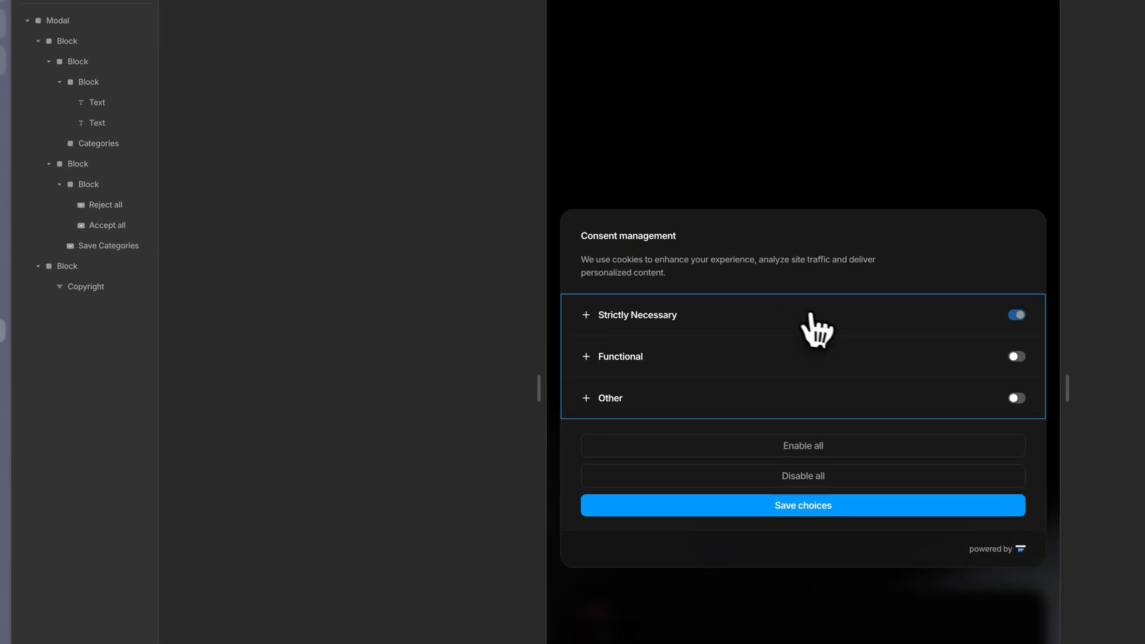
{"action": "left_click", "coordinate": [505, 289]}
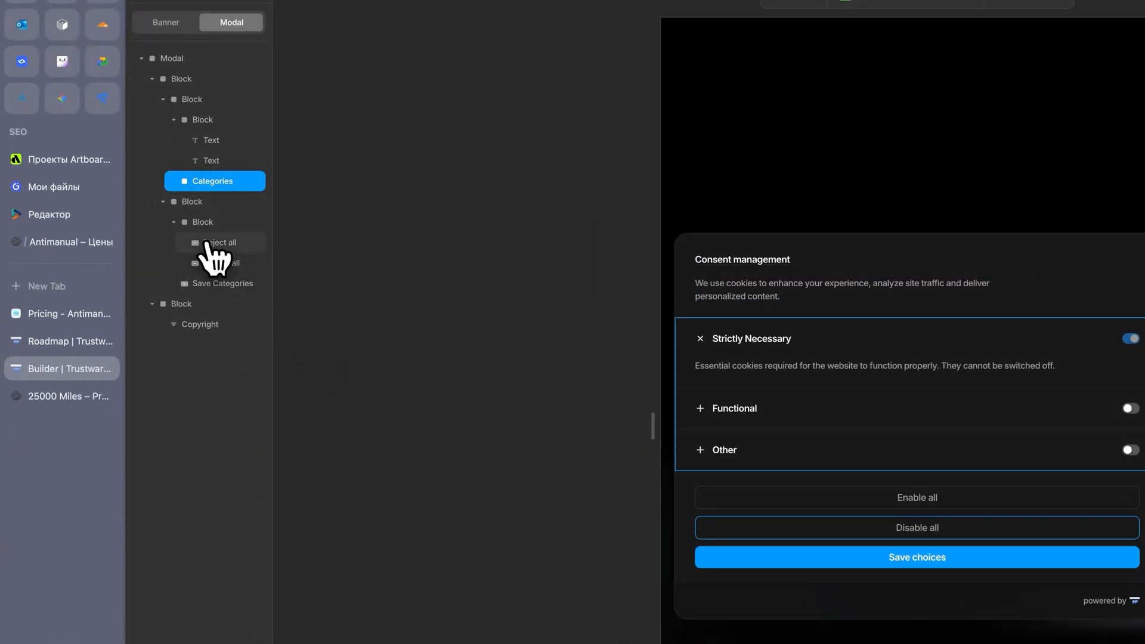
Try an Icon element after the modal's Reject all button and remove it again.
{"action": "left_click", "coordinate": [205, 242]}
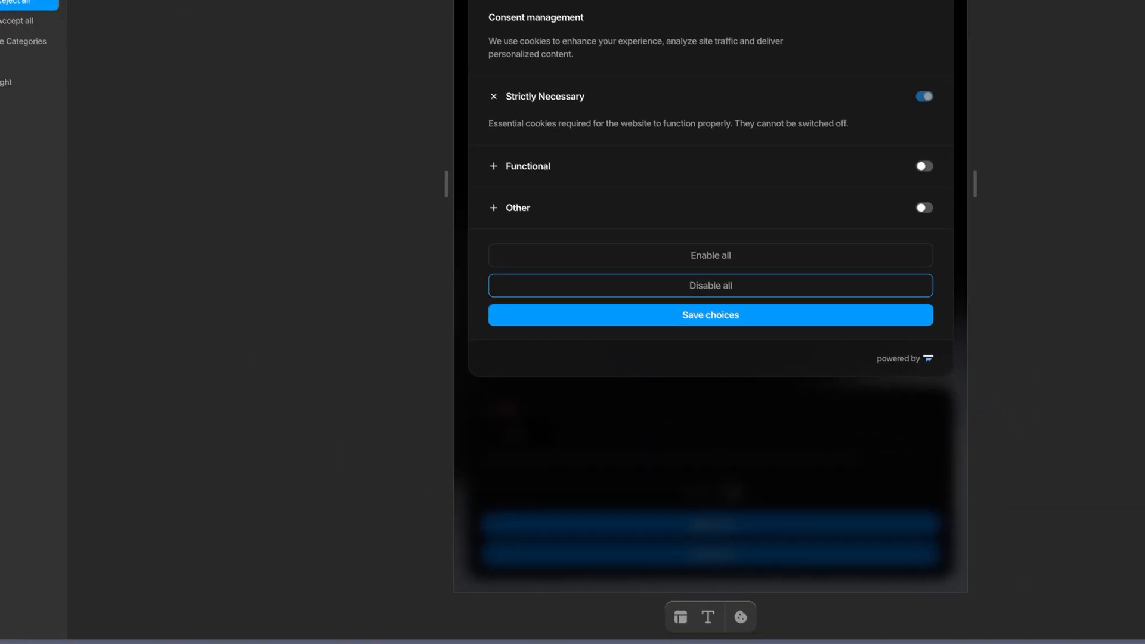
{"action": "mouse_move", "coordinate": [676, 615]}
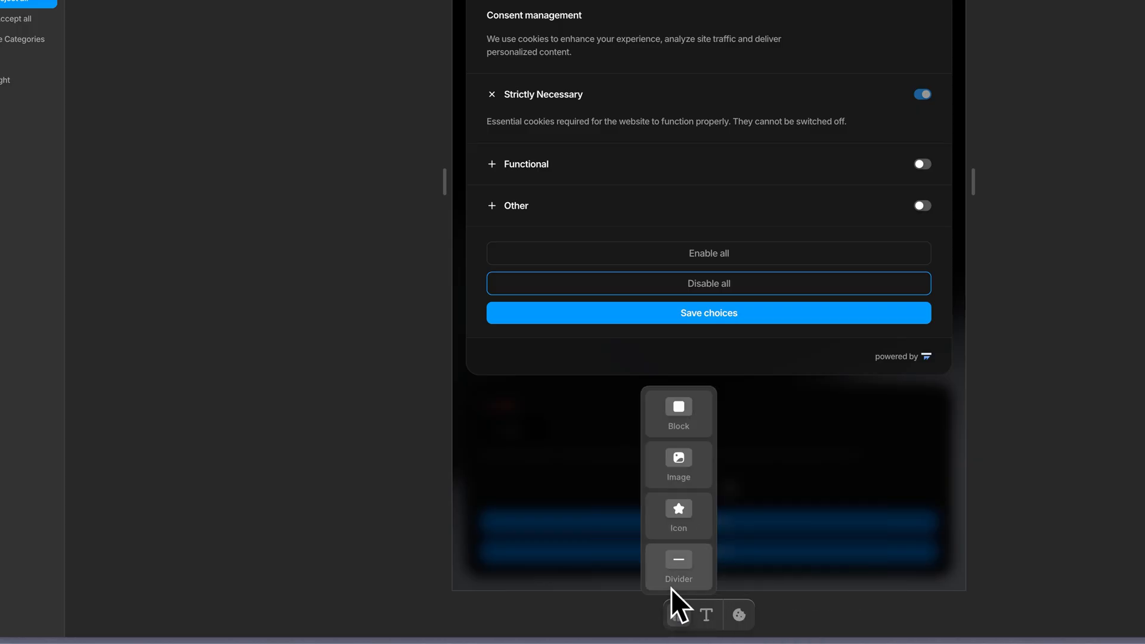
{"action": "left_click", "coordinate": [680, 518]}
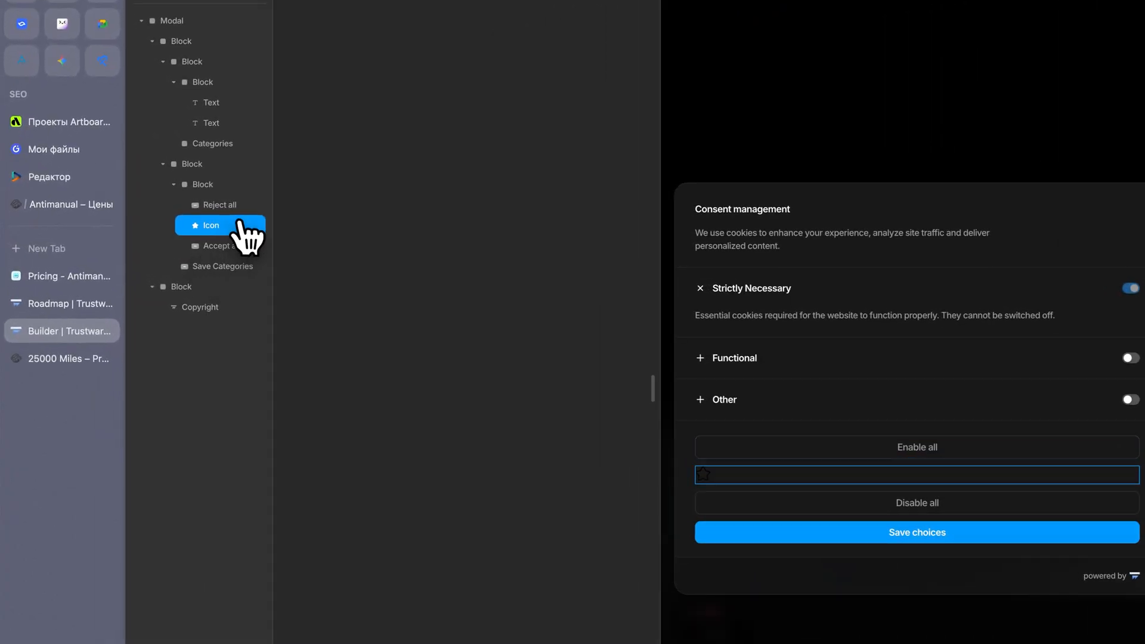
{"action": "right_click", "coordinate": [150, 224]}
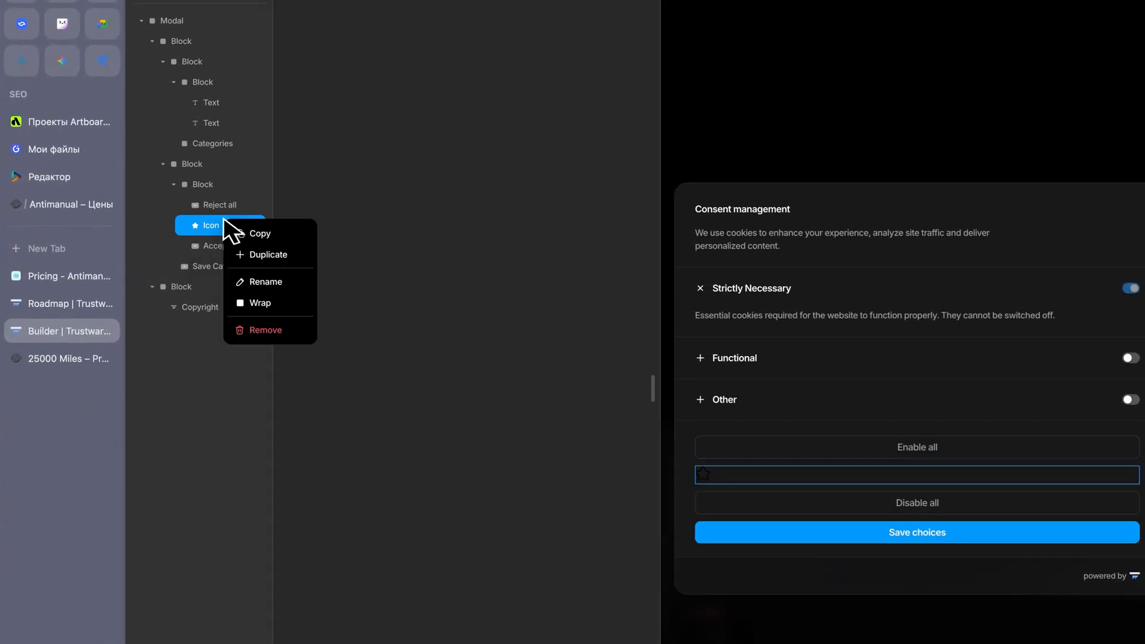
{"action": "left_click", "coordinate": [275, 329]}
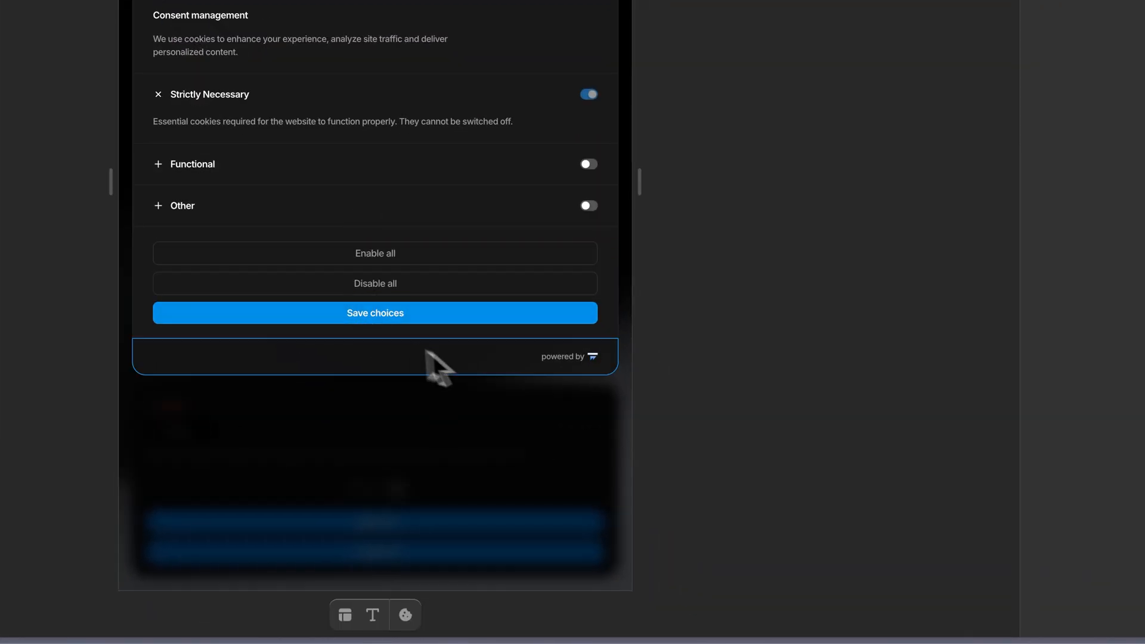
Look through the Copyright element's Logo settings and remove the element from the modal's footer block.
{"action": "left_click", "coordinate": [563, 357]}
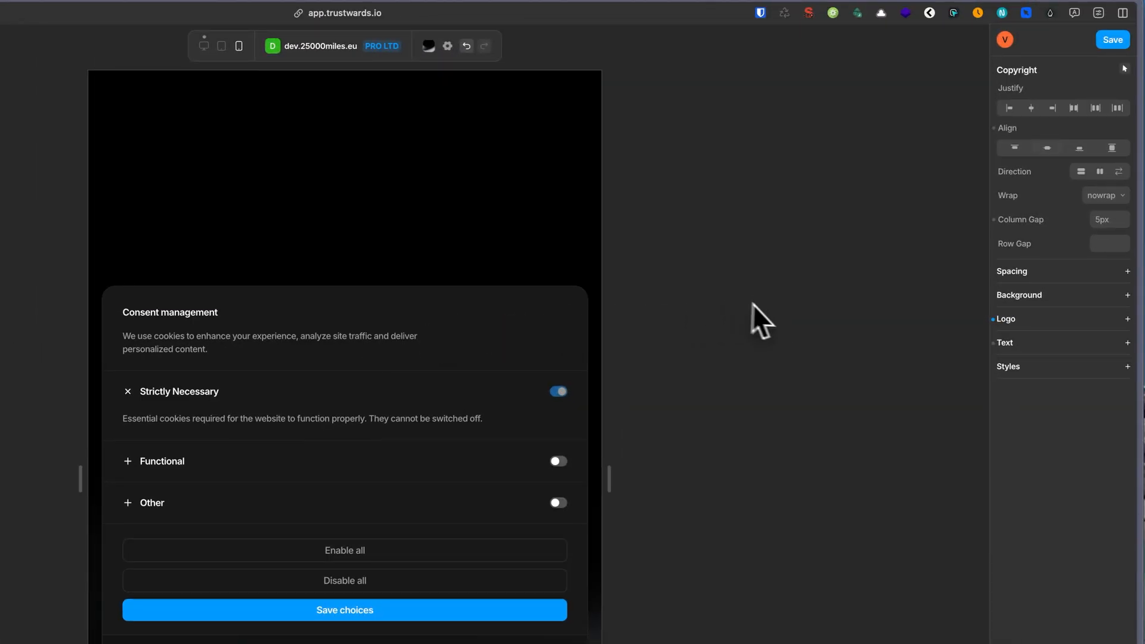
{"action": "left_click", "coordinate": [1067, 319]}
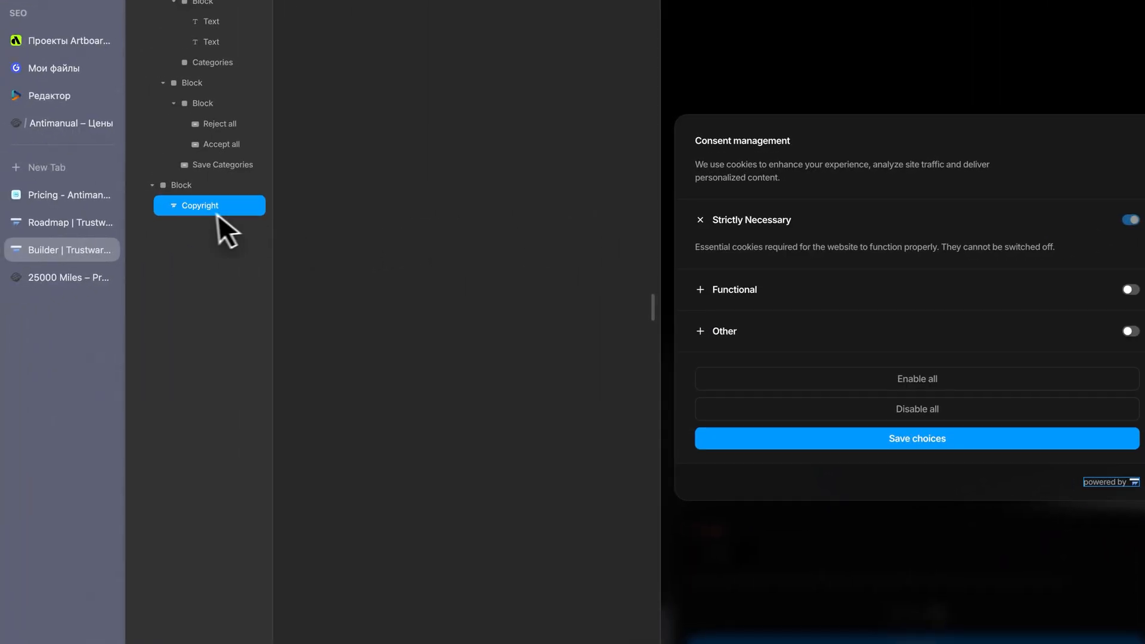
{"action": "right_click", "coordinate": [202, 206]}
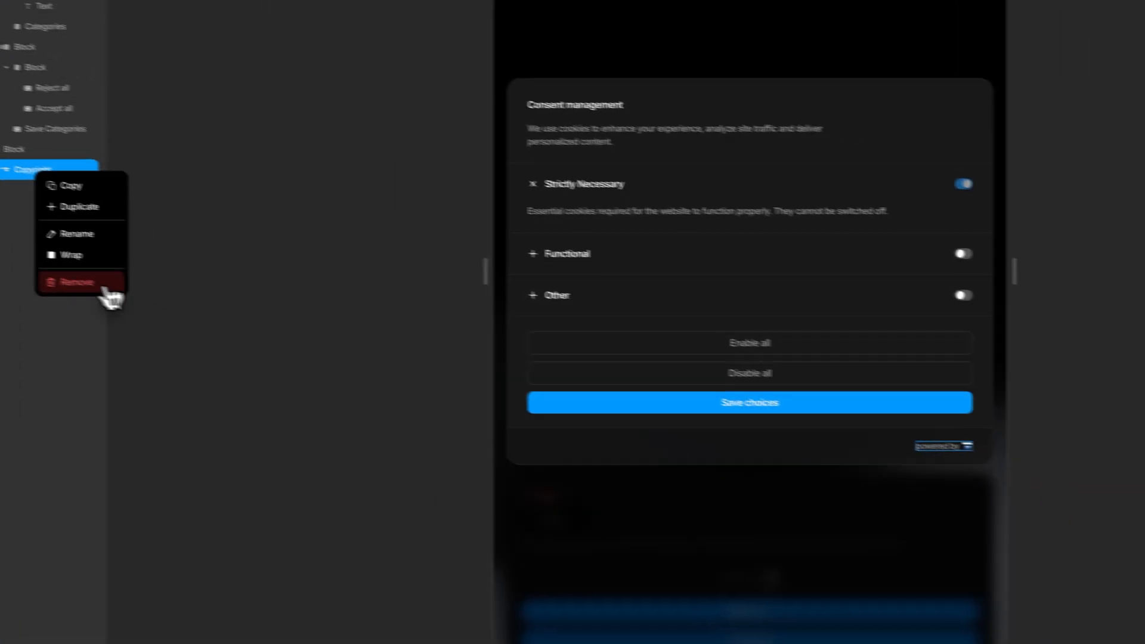
{"action": "left_click", "coordinate": [256, 318]}
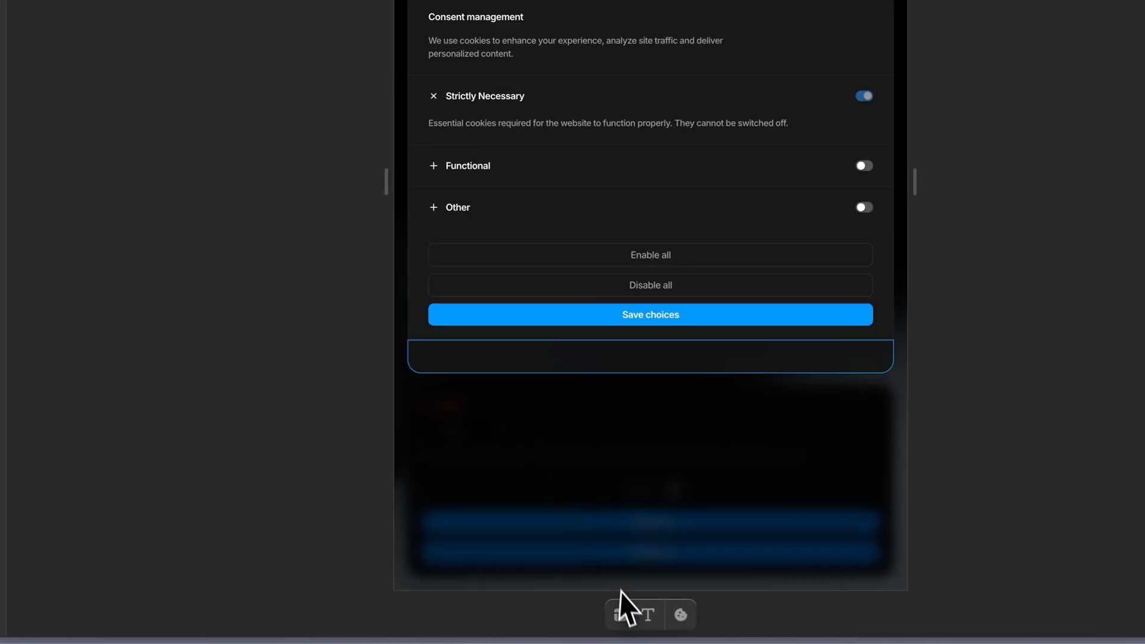
Add an Image element to the modal's footer block and upload the Pifagor Studio logo into it.
{"action": "left_click", "coordinate": [620, 611]}
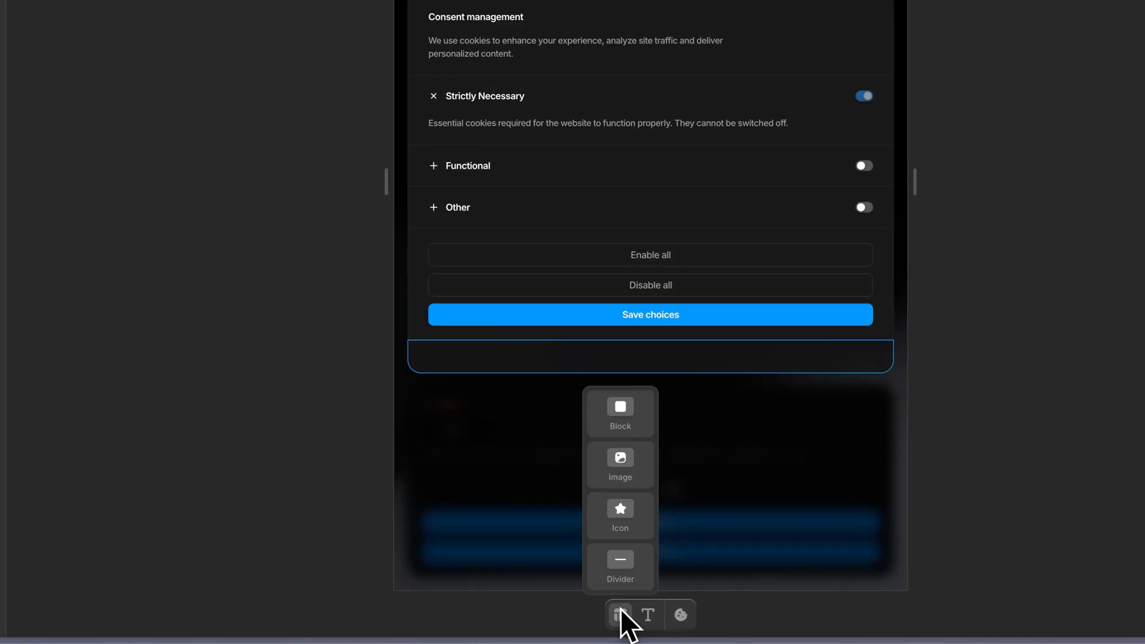
{"action": "left_click", "coordinate": [622, 468]}
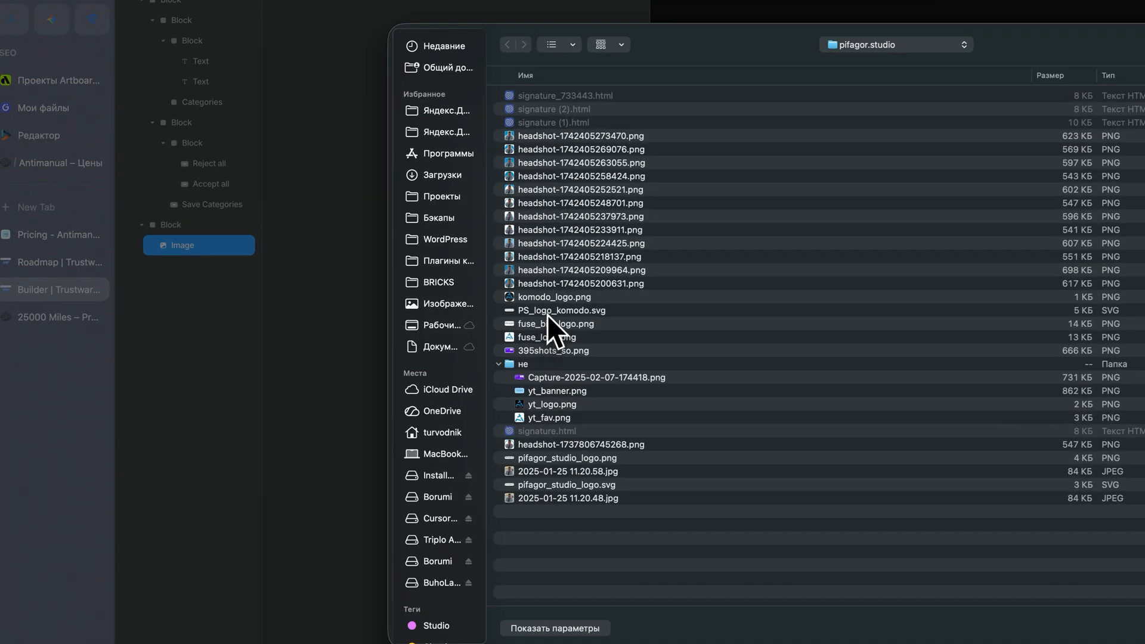
{"action": "left_click", "coordinate": [369, 311]}
{"action": "left_click", "coordinate": [694, 462]}
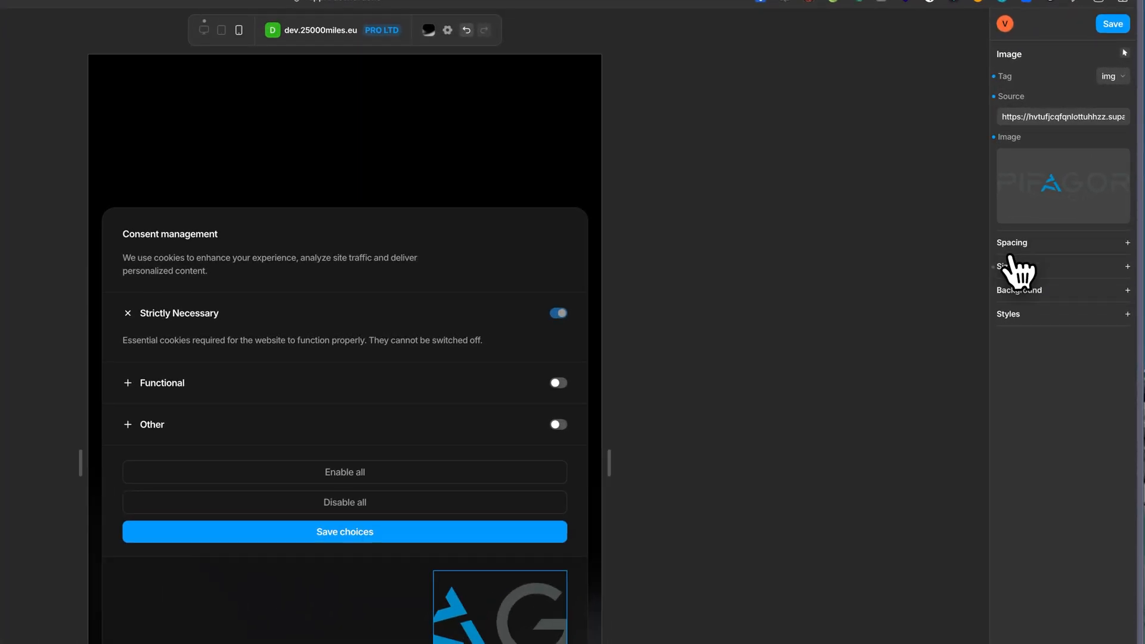
Set the footer logo's height to auto, then try a width of 100px and clear it.
{"action": "left_click", "coordinate": [1059, 205]}
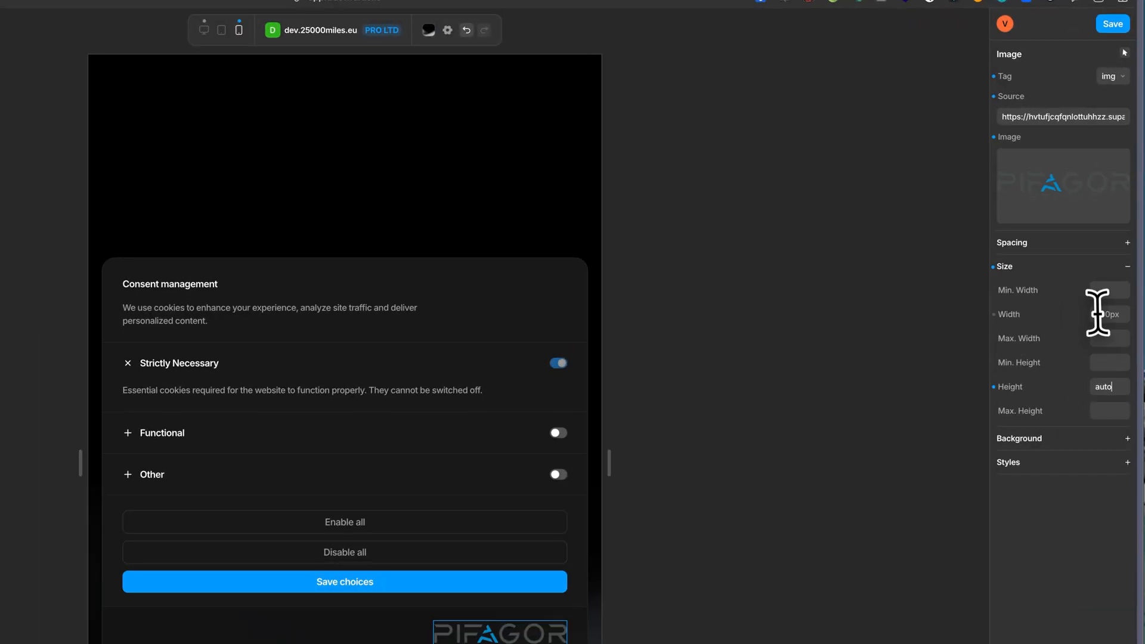
{"action": "left_click", "coordinate": [1097, 313]}
{"action": "type", "text": "100px"}
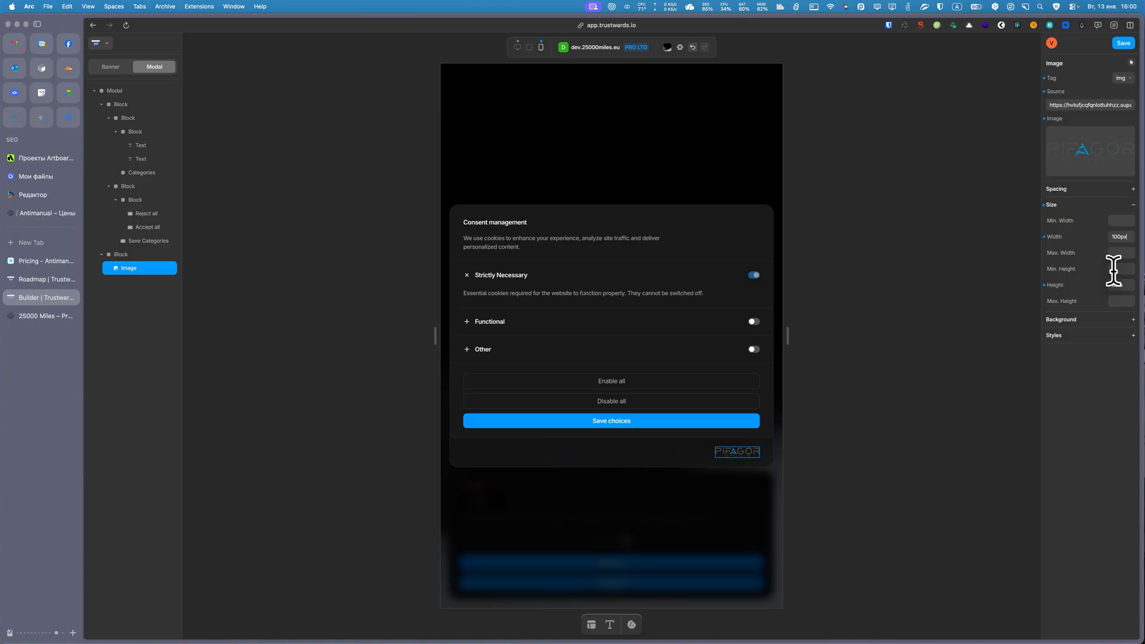
{"action": "key", "text": "BackSpace"}
{"action": "key", "text": "BackSpace"}
{"action": "key", "text": "BackSpace"}
{"action": "key", "text": "BackSpace"}
{"action": "key", "text": "BackSpace"}
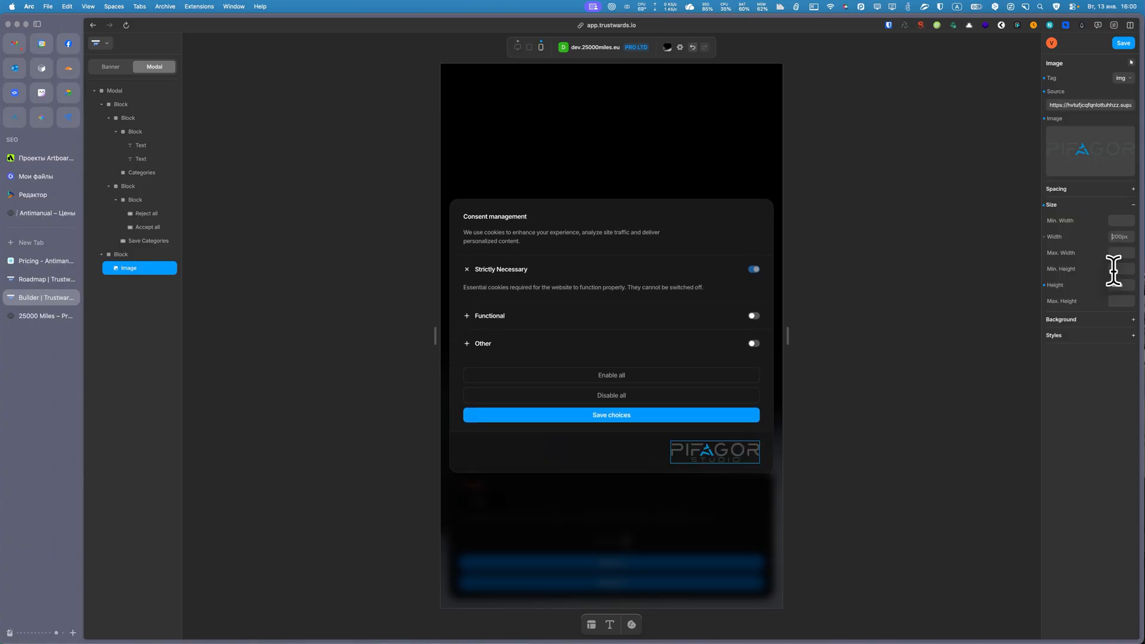
Try footer logo widths of 2rem, 4rem and 20rem, and settle on 10rem.
{"action": "type", "text": "2rem"}
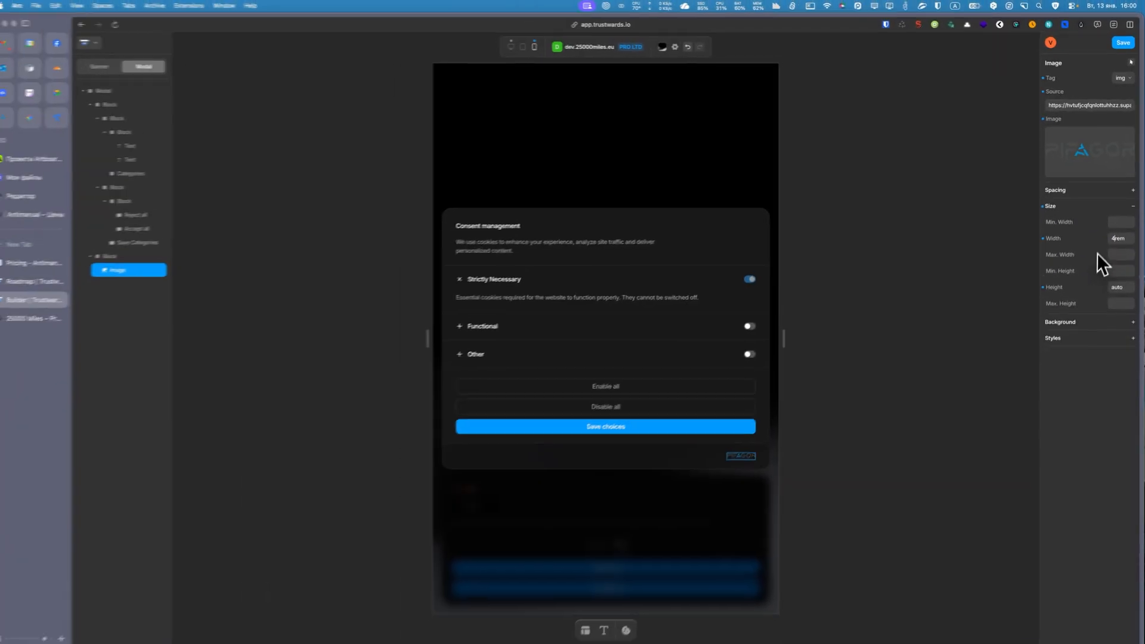
{"action": "type", "text": "4"}
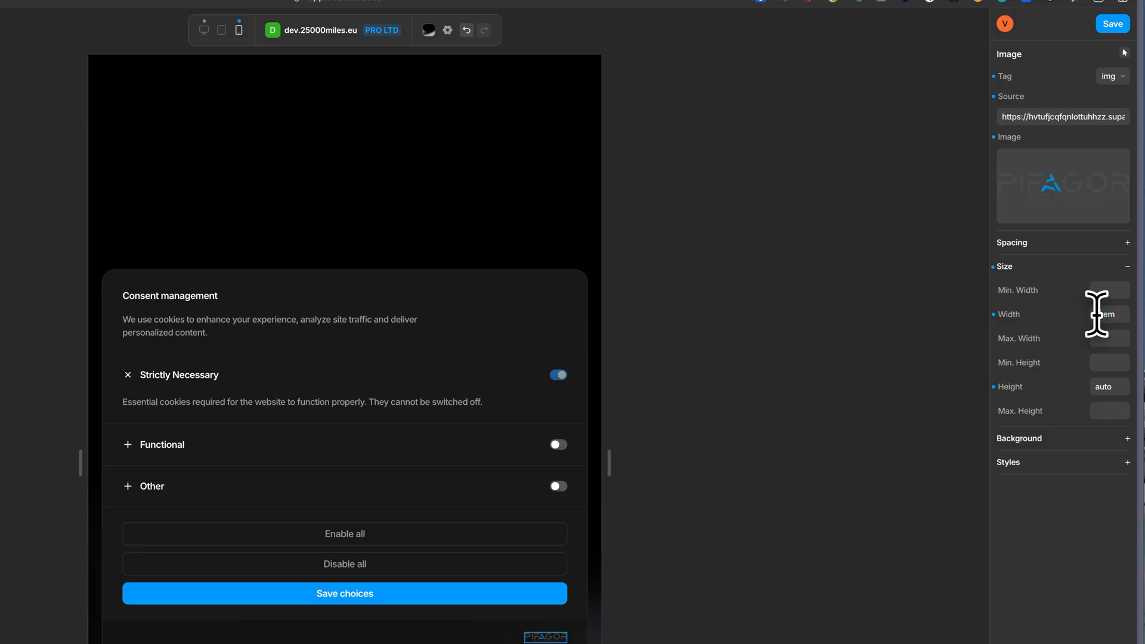
{"action": "type", "text": "20"}
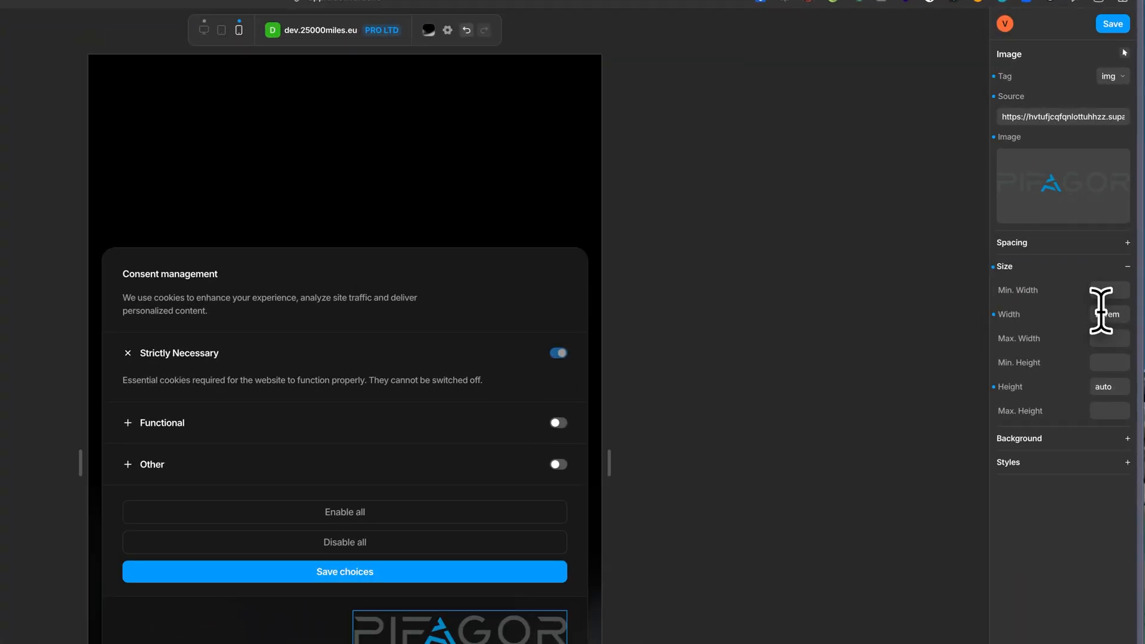
{"action": "left_click", "coordinate": [1099, 313]}
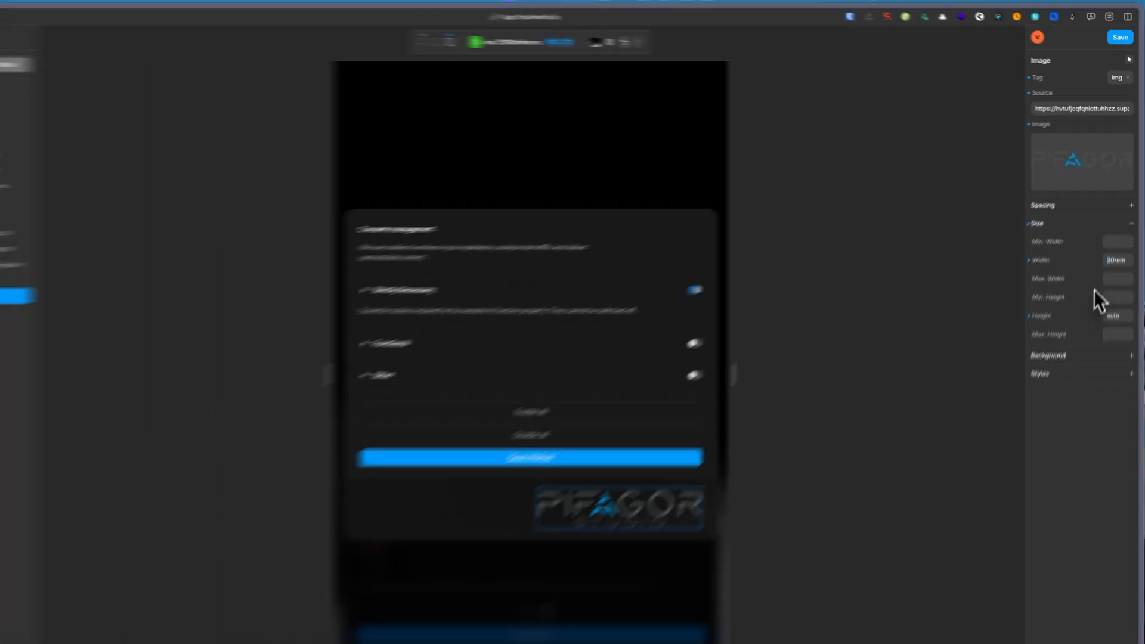
{"action": "key", "text": "BackSpace"}
{"action": "type", "text": "1"}
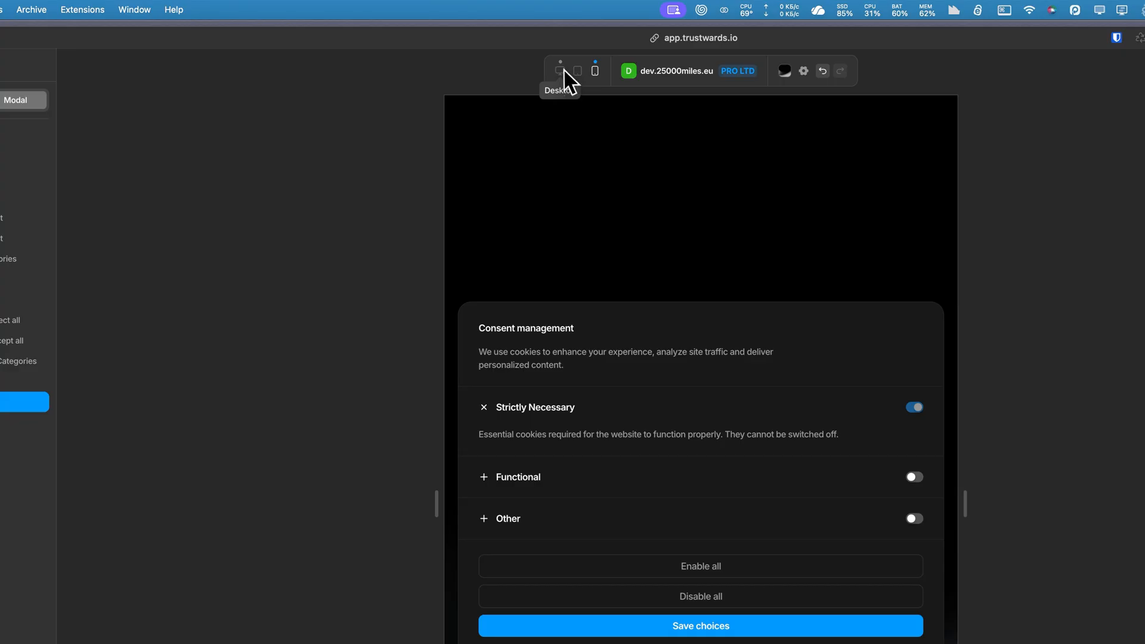
Switch the preview to desktop and set the footer logo's height to auto.
{"action": "left_click", "coordinate": [564, 70]}
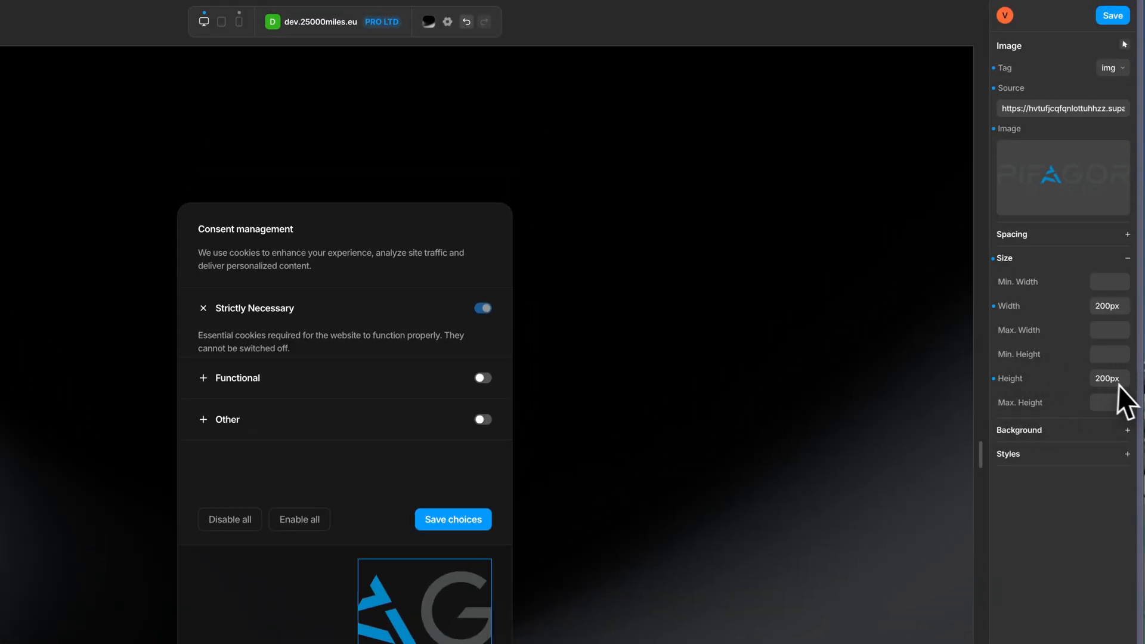
{"action": "left_click_drag", "start_coordinate": [1119, 377], "coordinate": [1067, 377]}
{"action": "type", "text": "aut"}
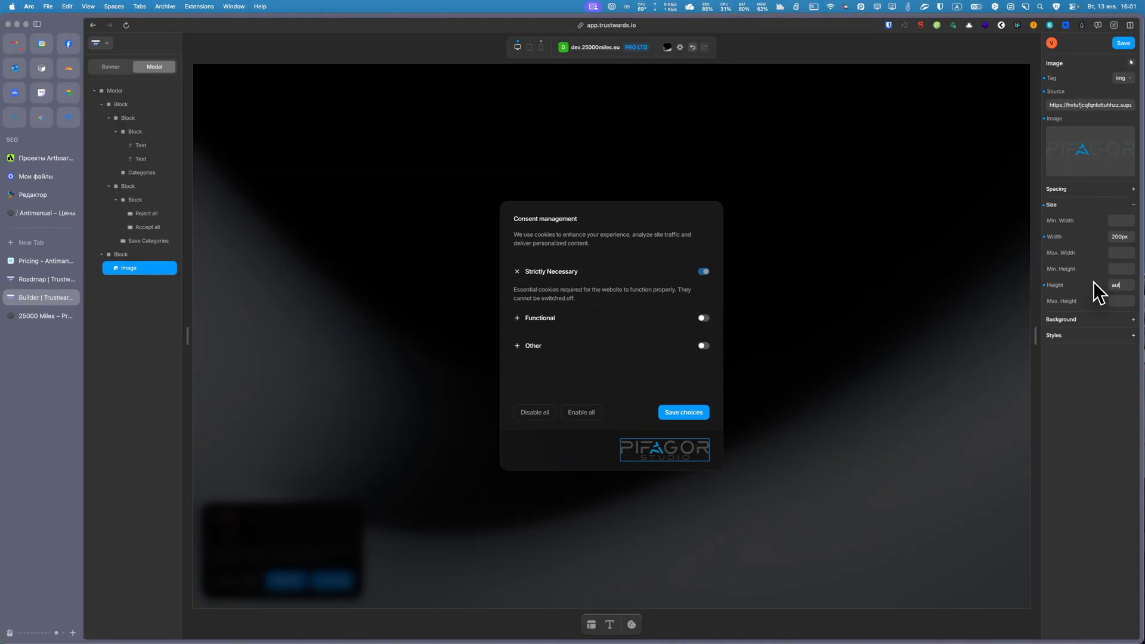
{"action": "type", "text": "o"}
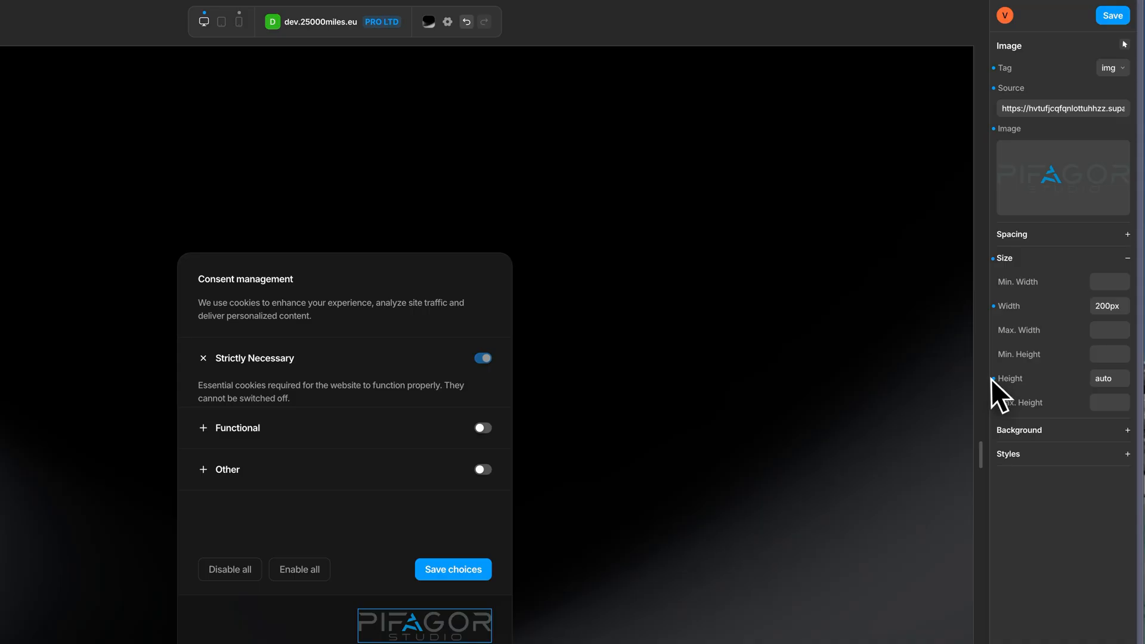
{"action": "left_click", "coordinate": [1044, 285]}
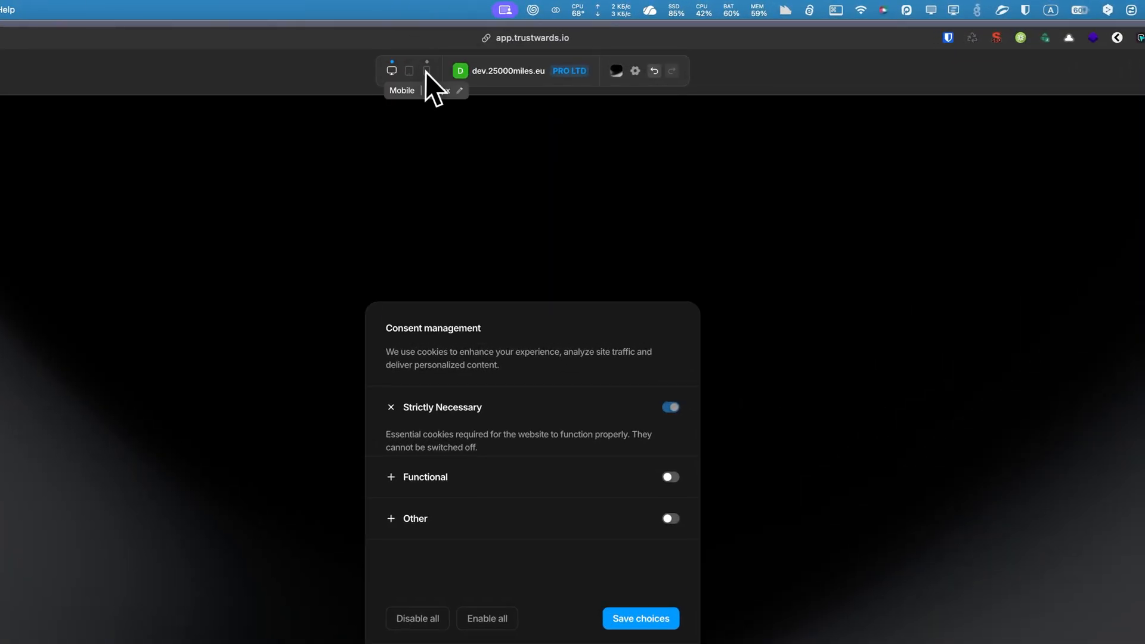
Check the footer logo in the mobile preview and save the design.
{"action": "left_click", "coordinate": [541, 47]}
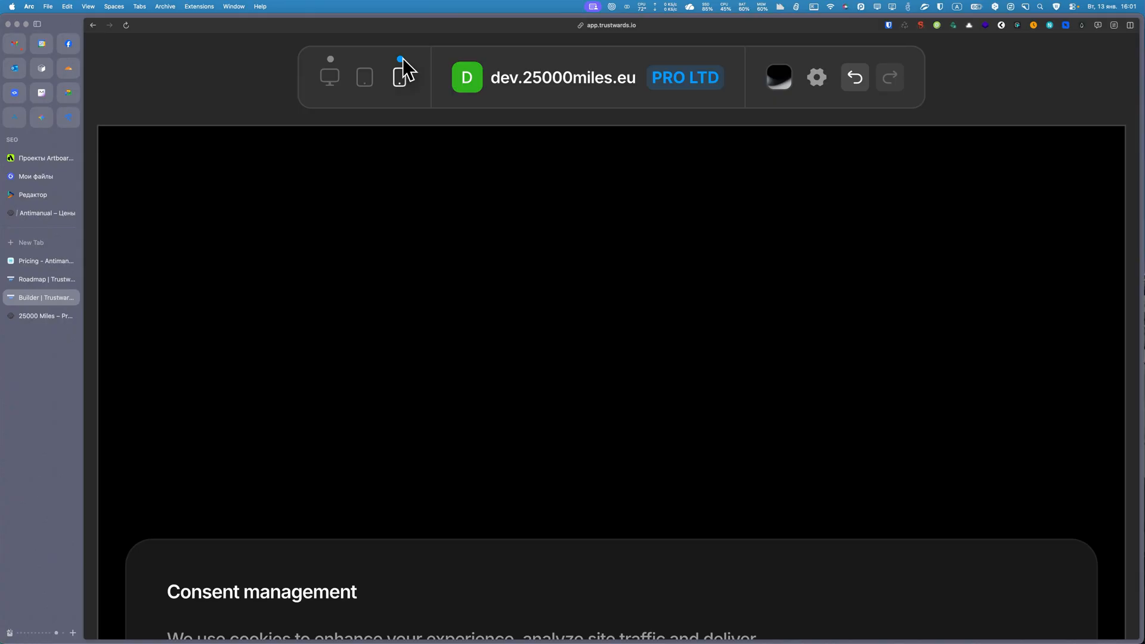
{"action": "scroll", "coordinate": [403, 69], "scroll_direction": "down", "scroll_amount": 5}
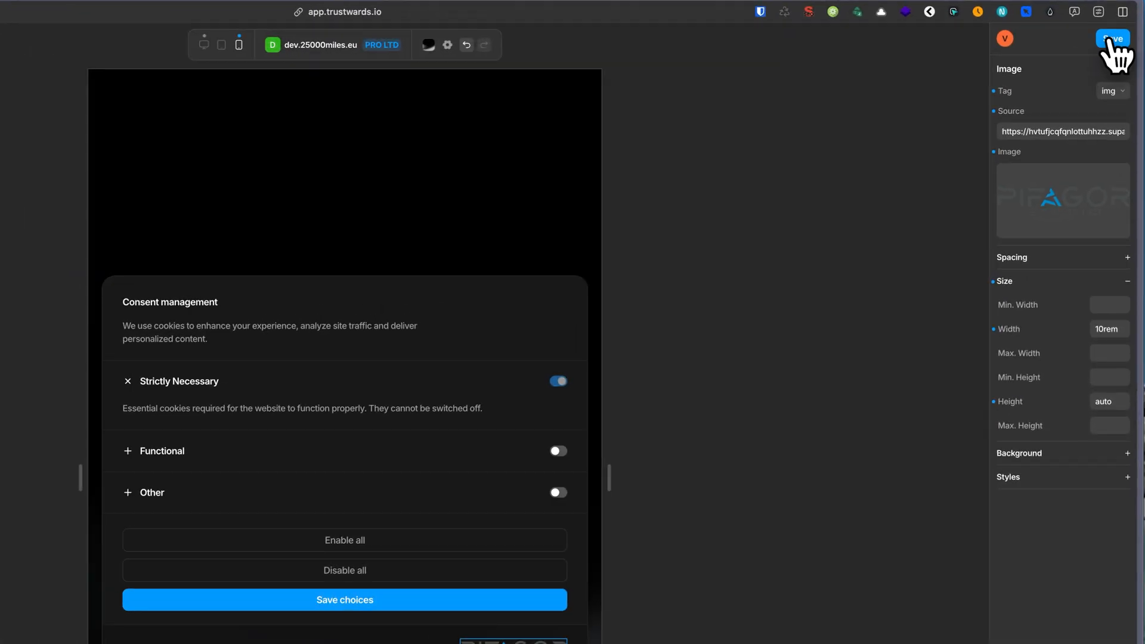
{"action": "left_click", "coordinate": [1123, 43]}
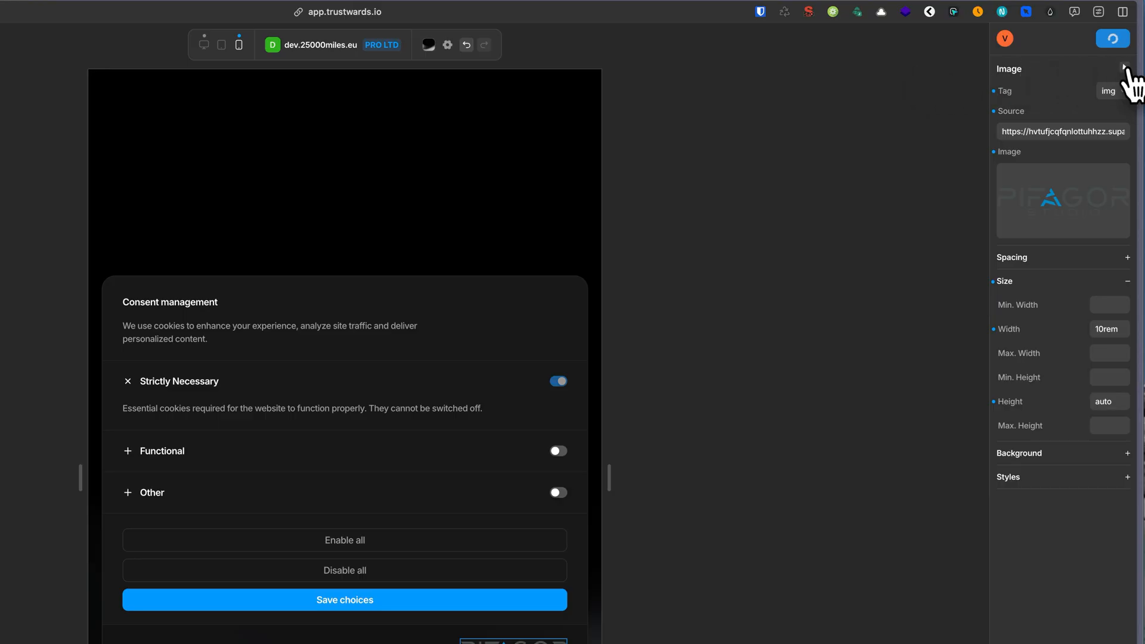
Look through the hover, active and focus states offered for the Image element.
{"action": "left_click", "coordinate": [1125, 66]}
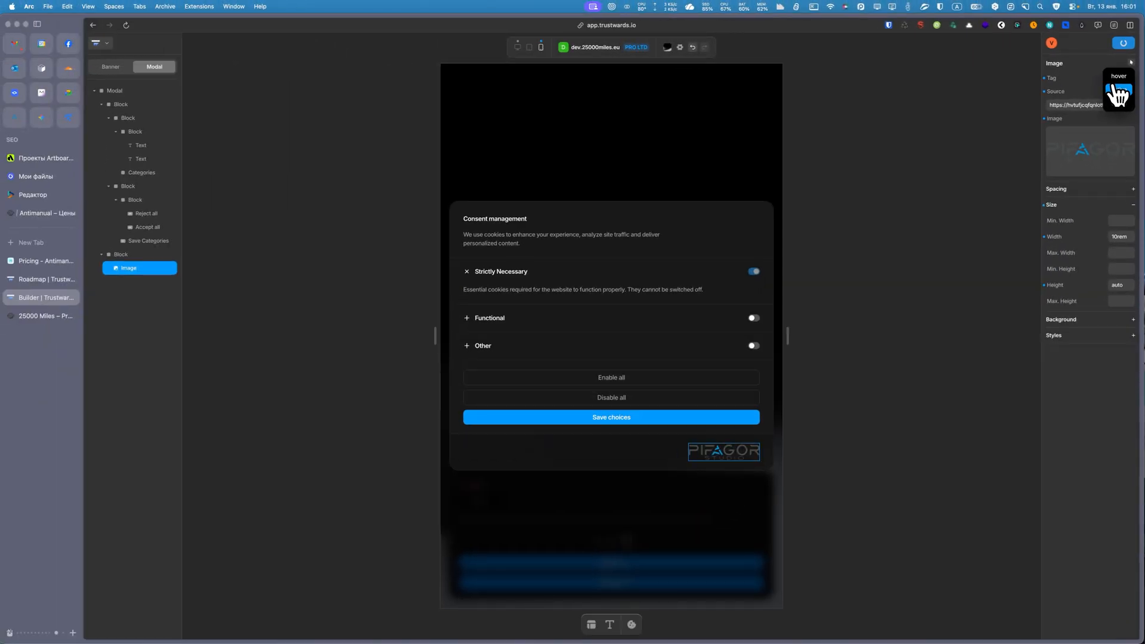
{"action": "scroll", "coordinate": [1112, 87], "scroll_direction": "up", "scroll_amount": 5}
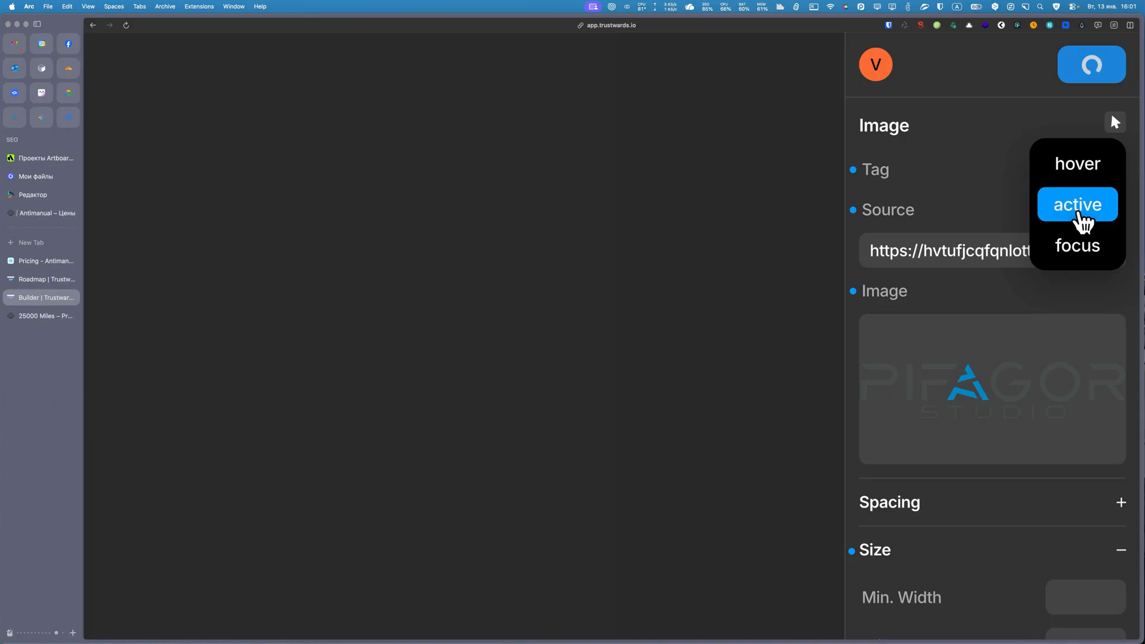
{"action": "left_click", "coordinate": [967, 185]}
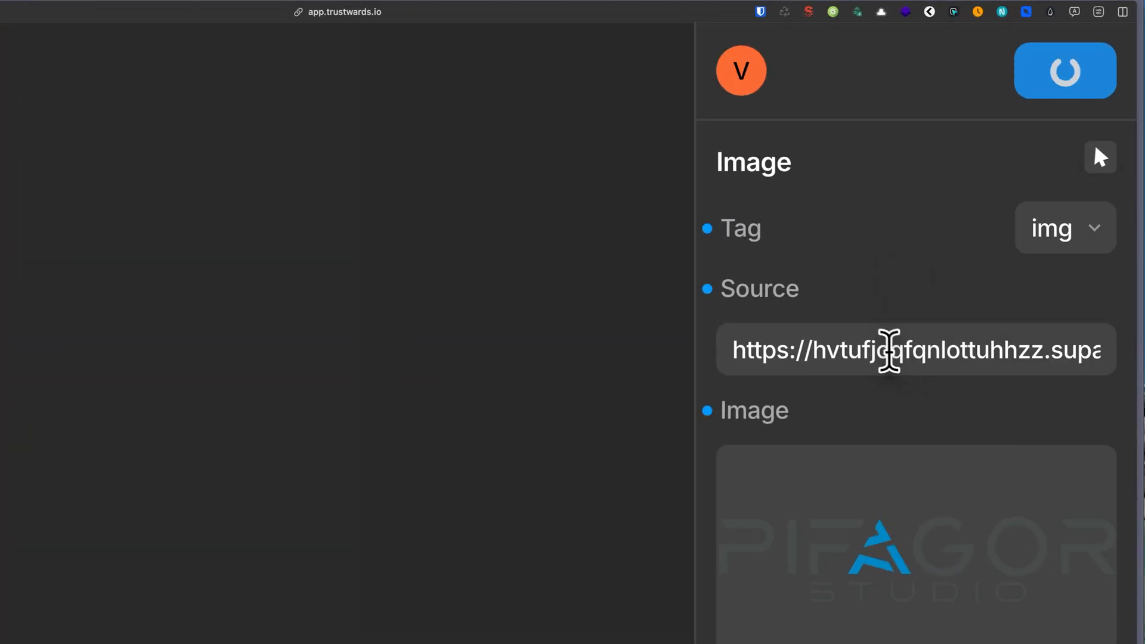
{"action": "left_click_drag", "start_coordinate": [888, 351], "coordinate": [1137, 360]}
{"action": "left_click", "coordinate": [862, 295]}
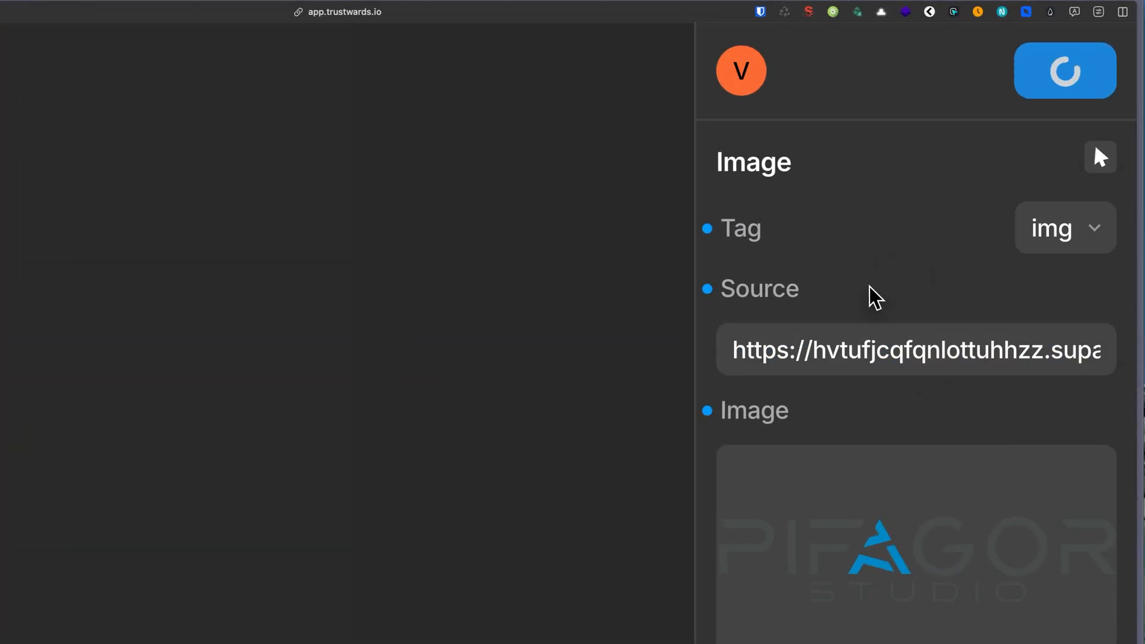
Examine the Image element's size, background and style settings and its available tag options.
{"action": "scroll", "coordinate": [868, 292], "scroll_direction": "down", "scroll_amount": 2}
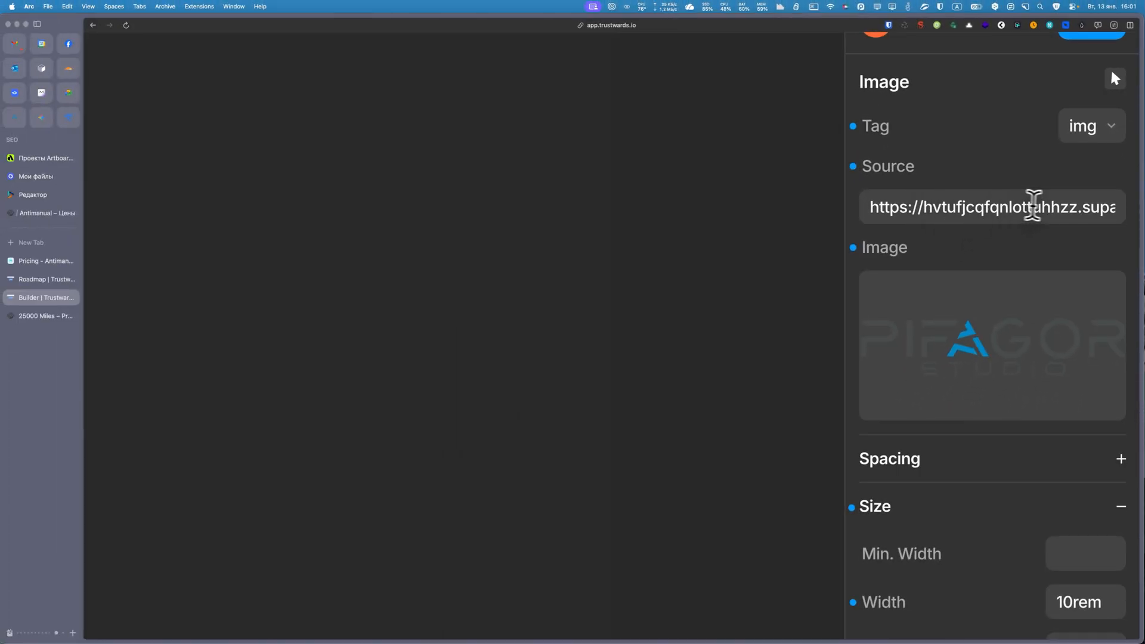
{"action": "scroll", "coordinate": [1032, 205], "scroll_direction": "down", "scroll_amount": 8}
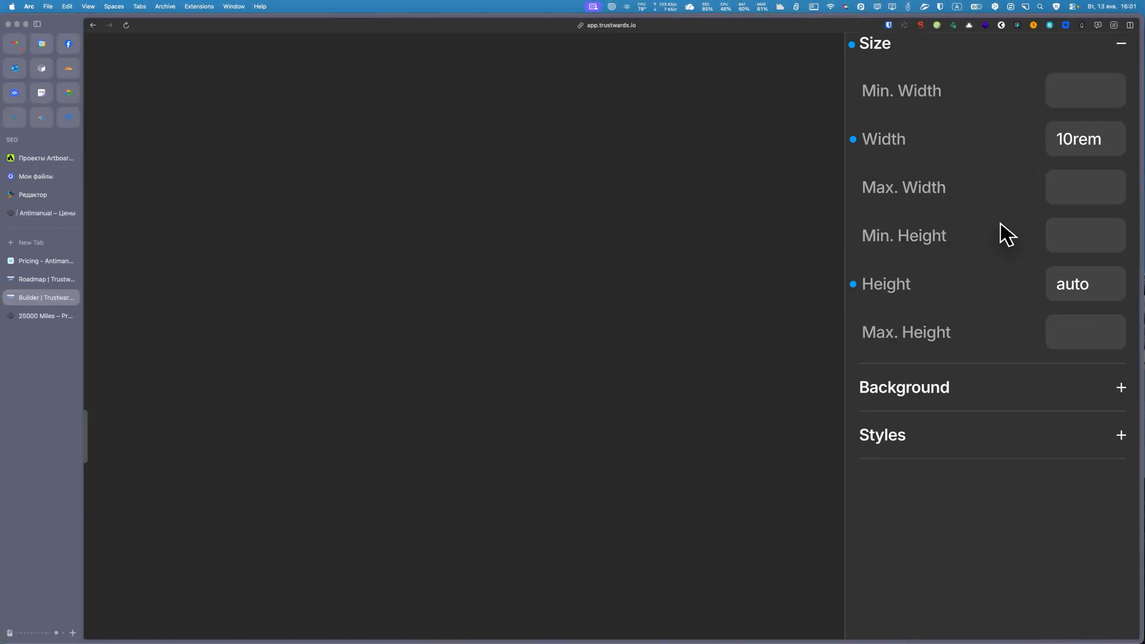
{"action": "left_click", "coordinate": [918, 392]}
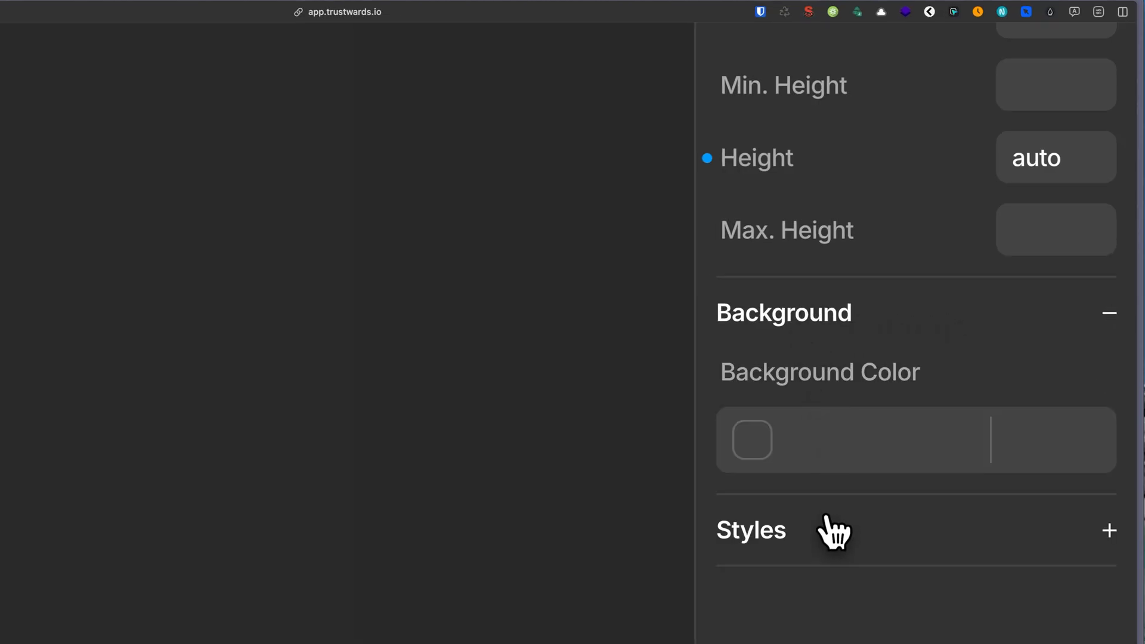
{"action": "left_click", "coordinate": [834, 529]}
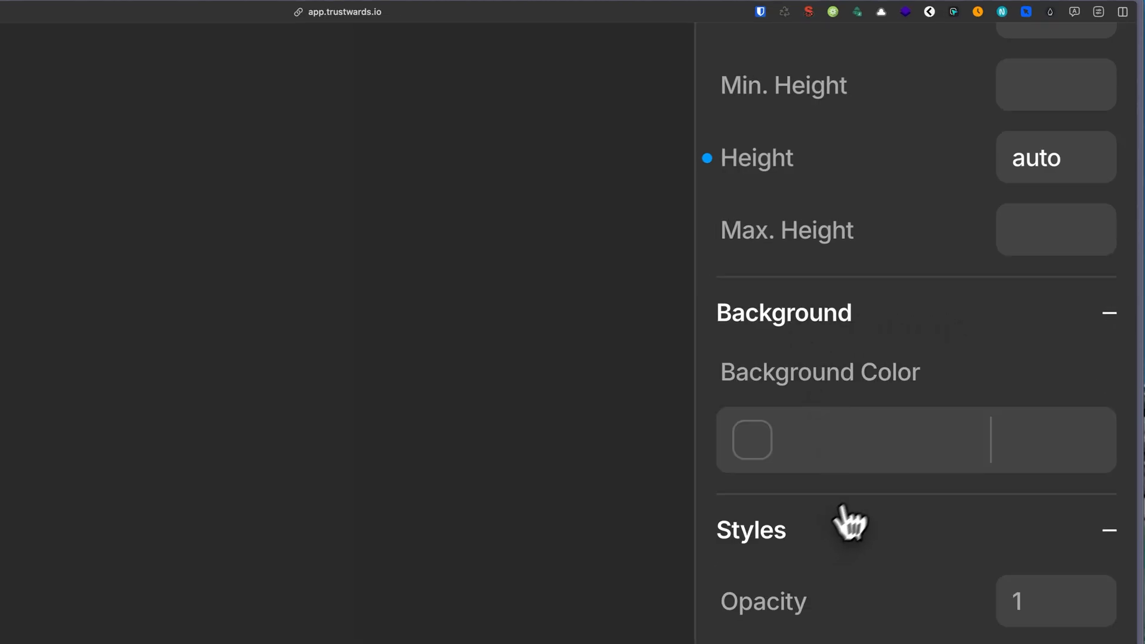
{"action": "scroll", "coordinate": [899, 465], "scroll_direction": "down", "scroll_amount": 8}
{"action": "scroll", "coordinate": [899, 464], "scroll_direction": "up", "scroll_amount": 8}
{"action": "scroll", "coordinate": [899, 463], "scroll_direction": "up", "scroll_amount": 15}
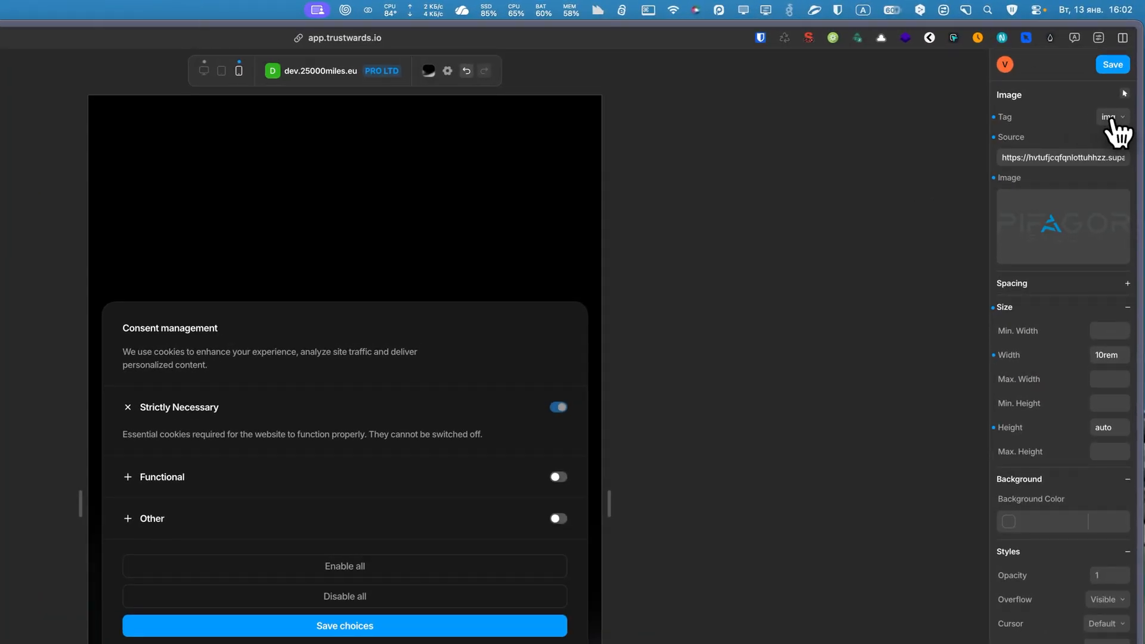
{"action": "left_click", "coordinate": [1088, 170]}
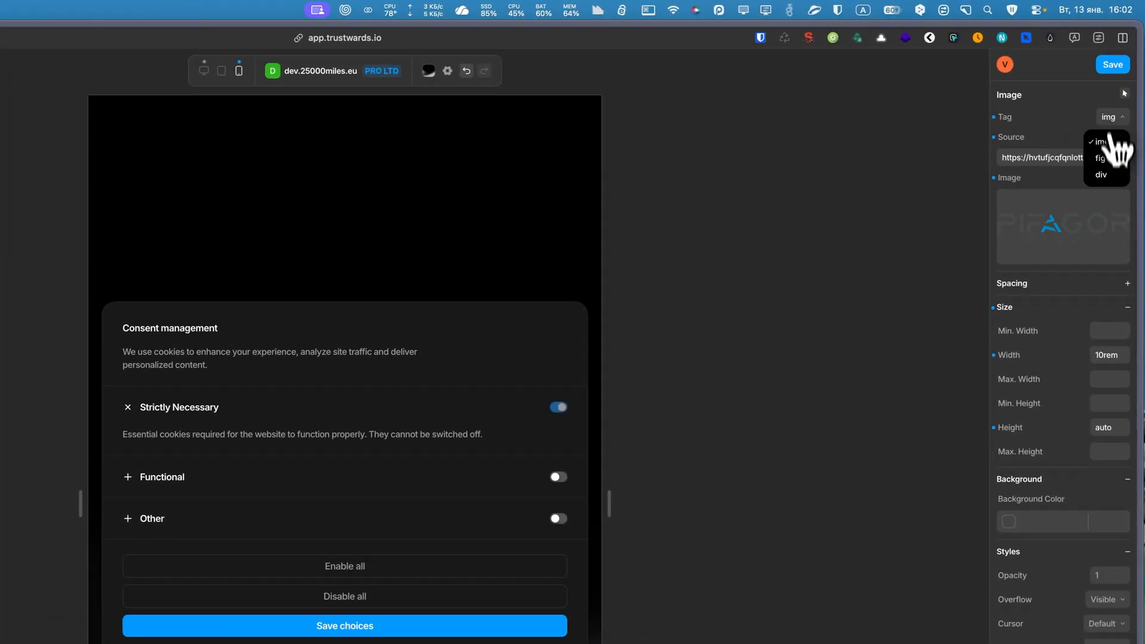
{"action": "left_click", "coordinate": [1106, 158]}
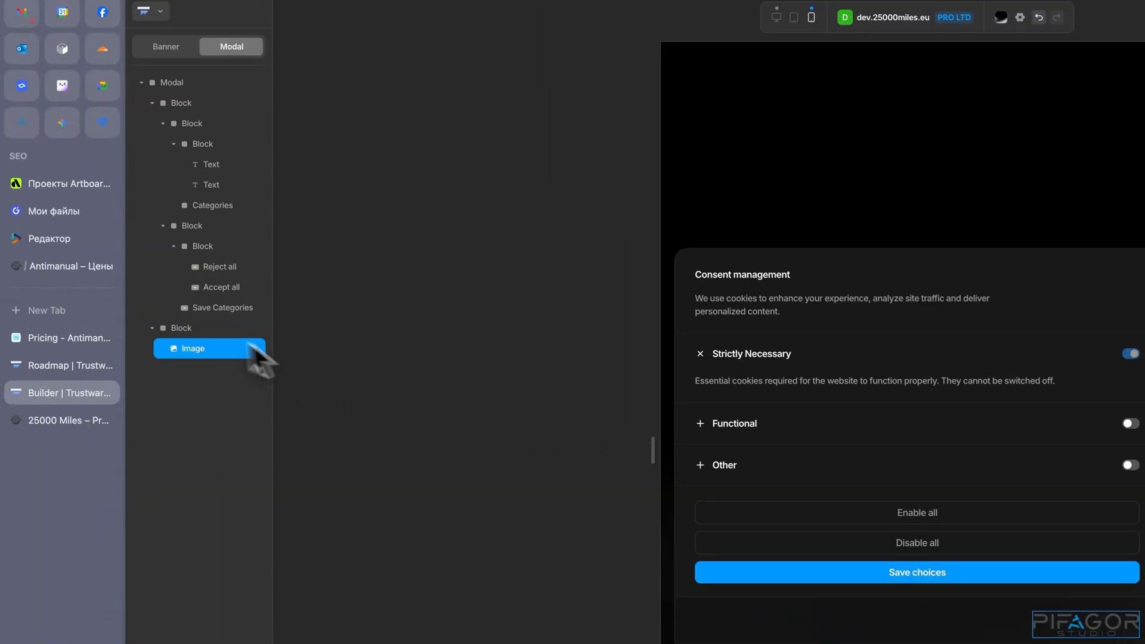
{"action": "left_click", "coordinate": [177, 328]}
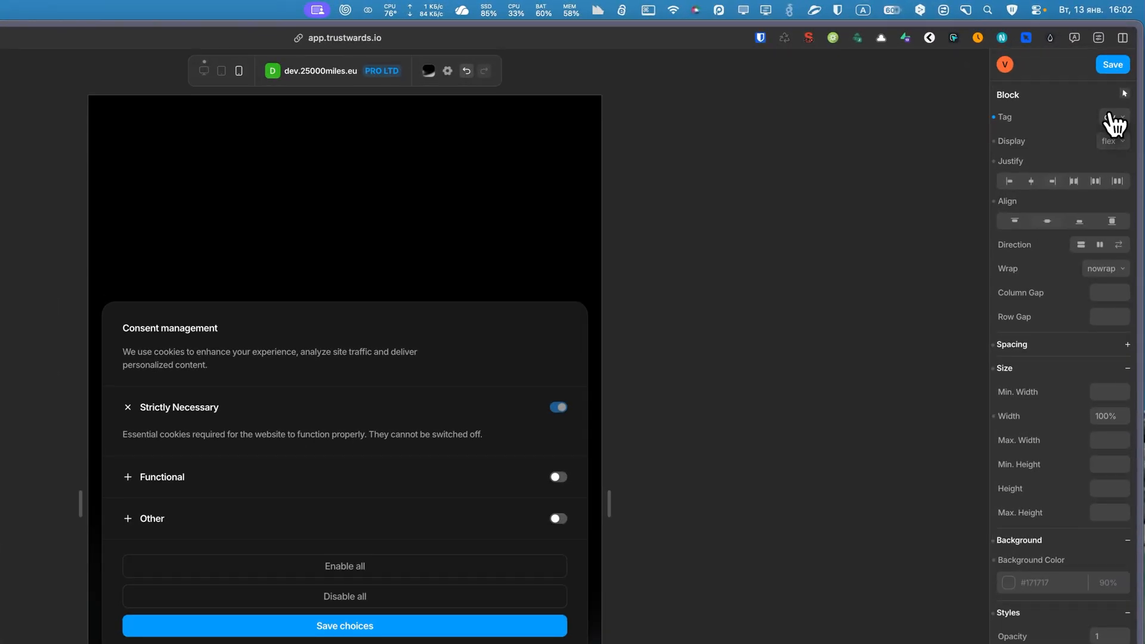
{"action": "left_click", "coordinate": [1121, 77]}
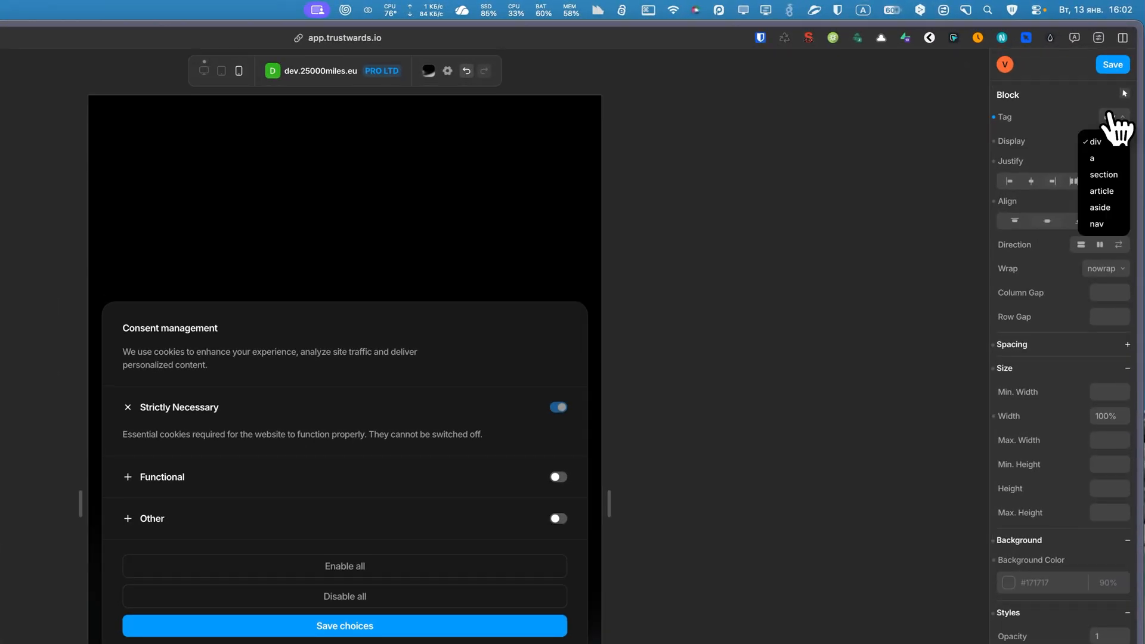
{"action": "left_click", "coordinate": [1099, 158]}
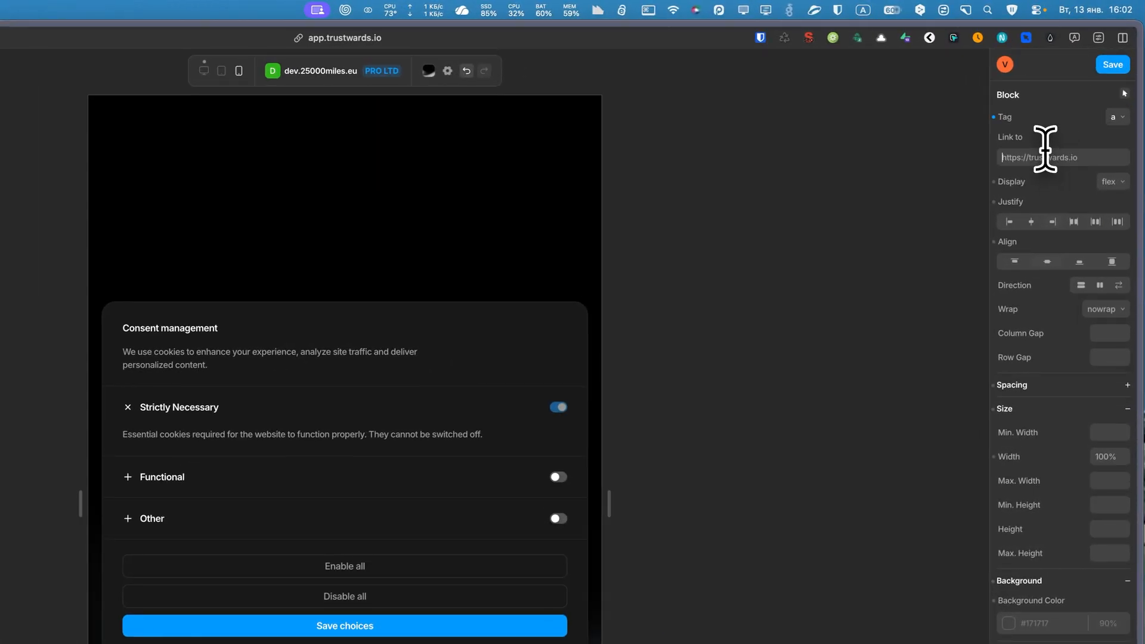
{"action": "type", "text": "ttps://pifagor.studio"}
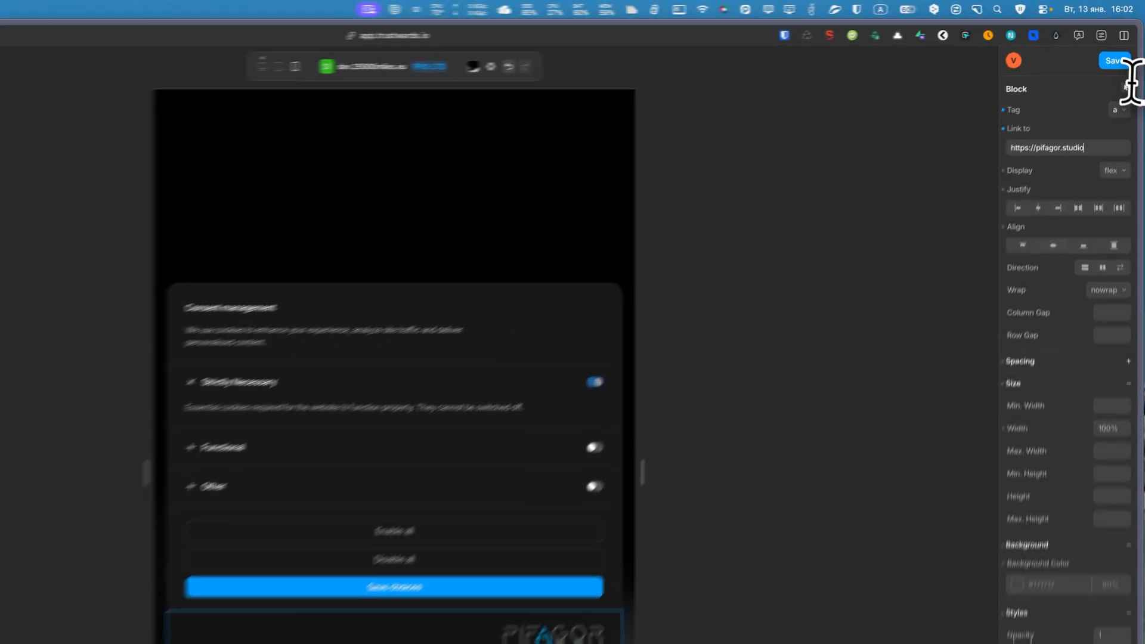
{"action": "left_click", "coordinate": [1123, 43]}
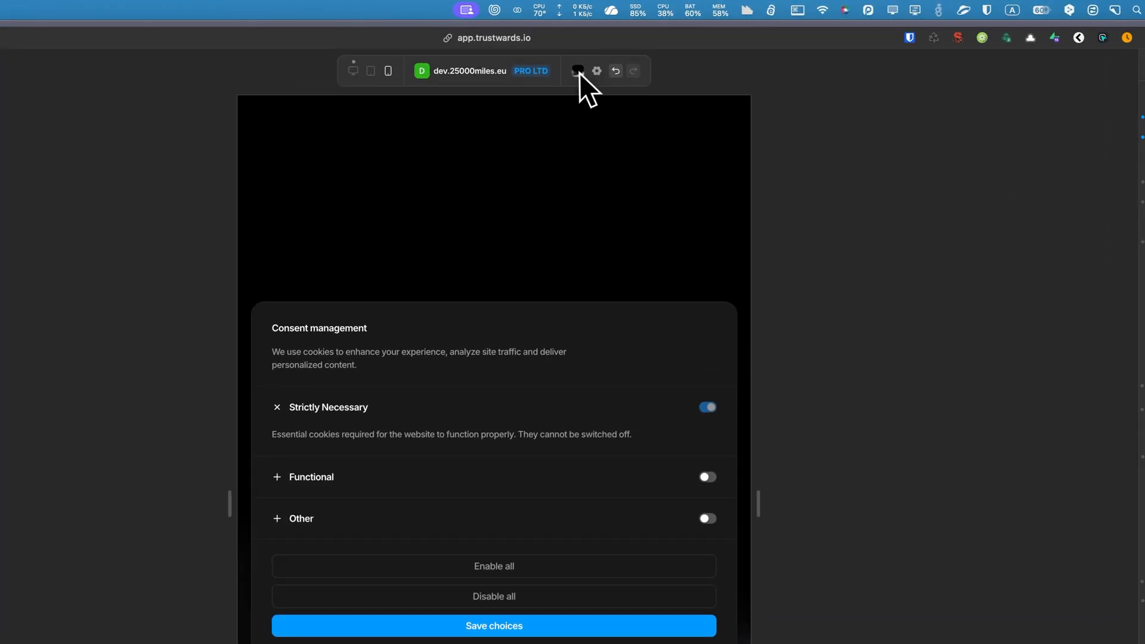
Change the builder's preview backdrop to the blue gradient.
{"action": "left_click", "coordinate": [667, 47]}
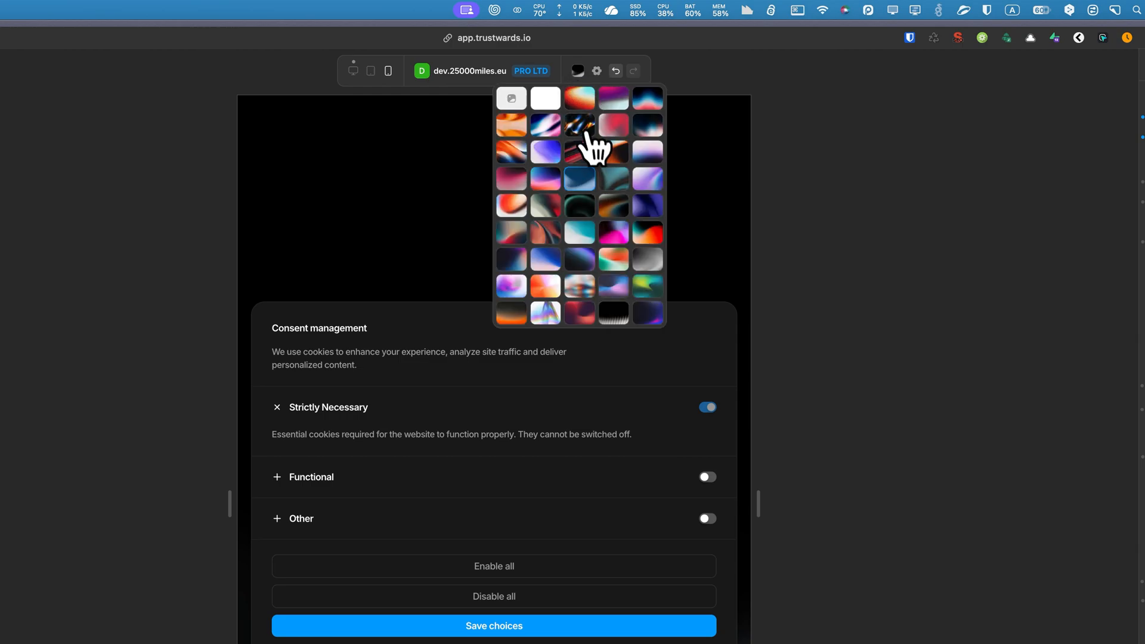
{"action": "left_click", "coordinate": [546, 258]}
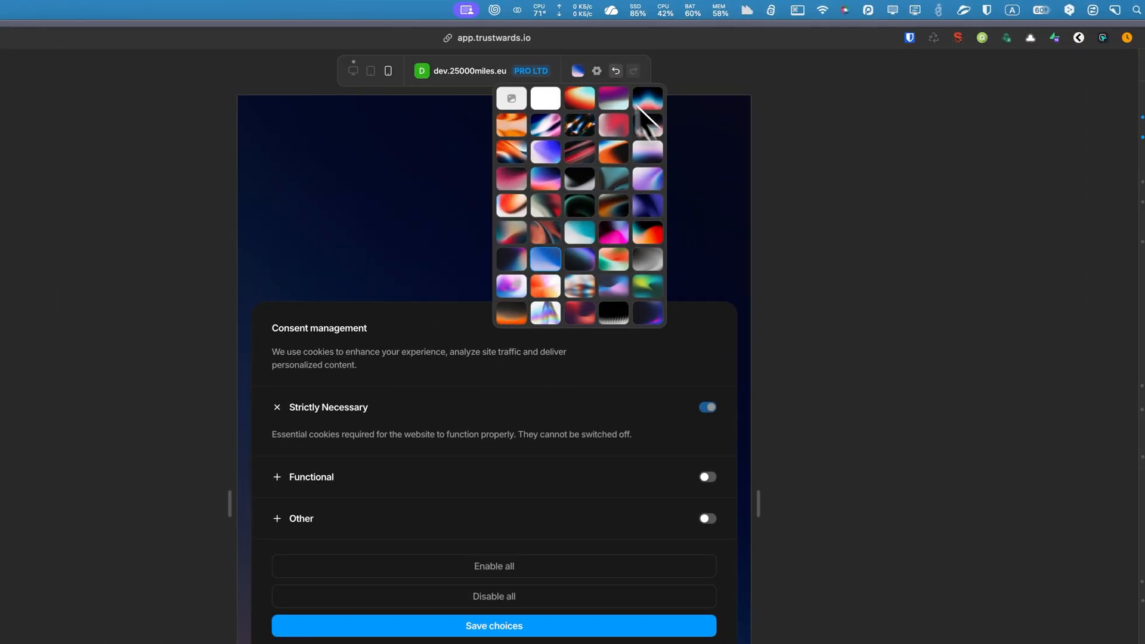
Turn on Block events and Block scroll in the consent settings until a decision is given.
{"action": "left_click", "coordinate": [597, 70]}
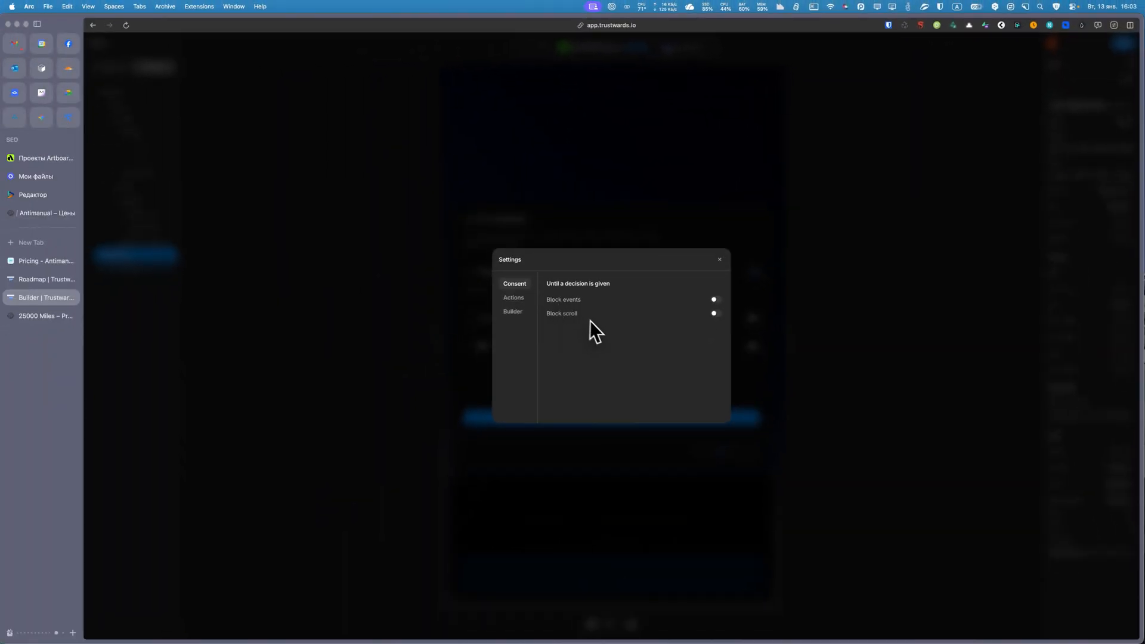
{"action": "left_click", "coordinate": [714, 313]}
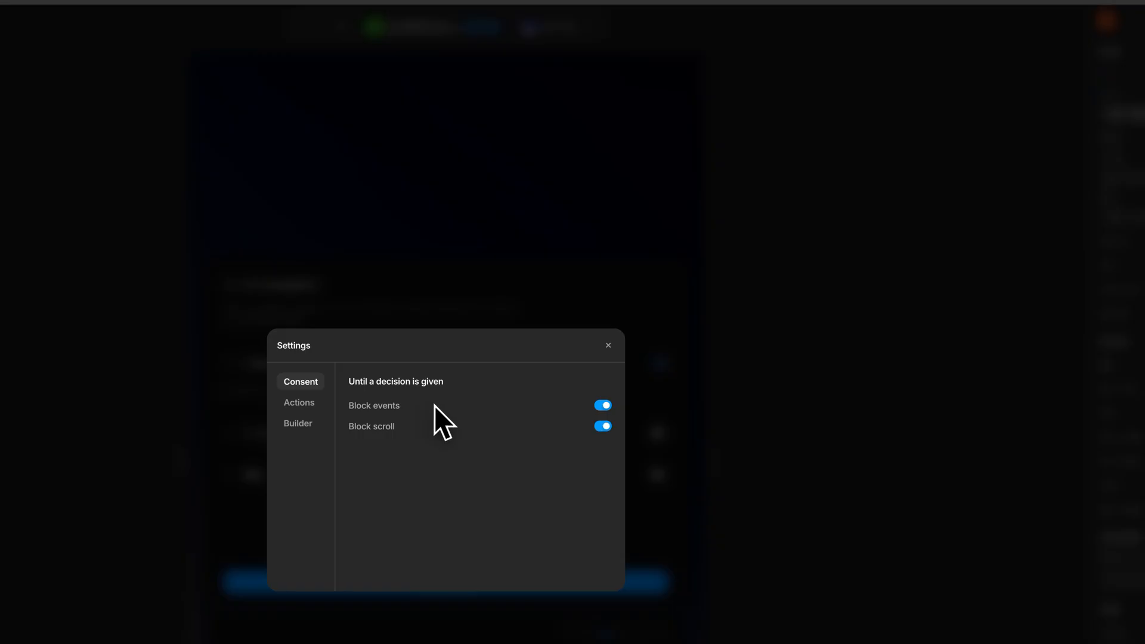
Look through the attributes in the Actions settings and copy the Open modal attribute, data-tw-open-modal.
{"action": "left_click", "coordinate": [299, 402]}
{"action": "scroll", "coordinate": [455, 435], "scroll_direction": "down", "scroll_amount": 3}
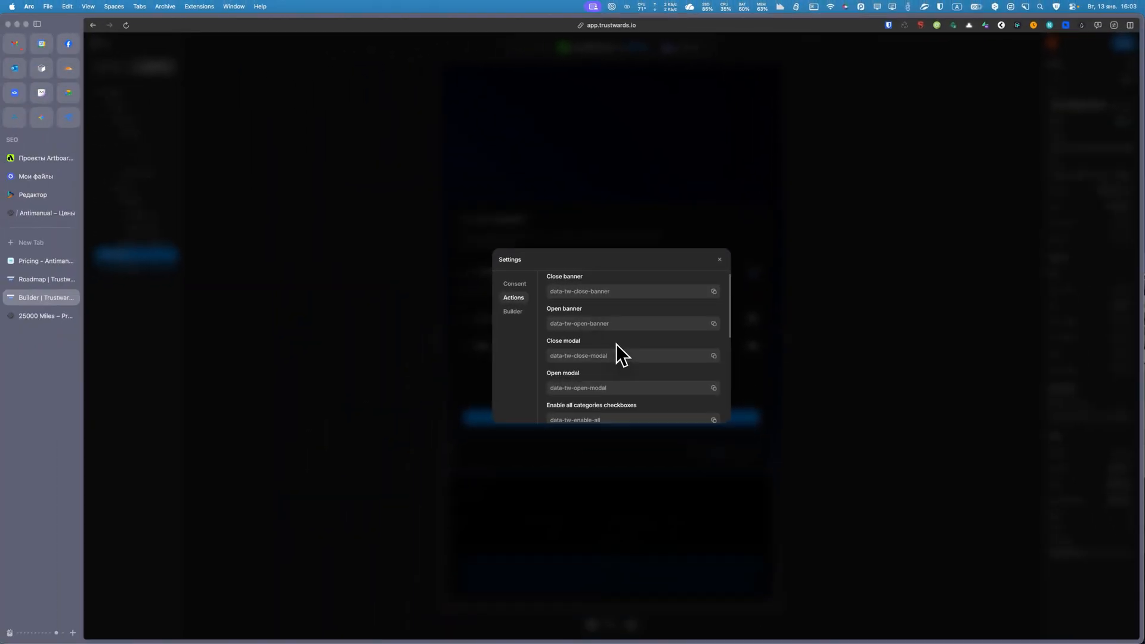
{"action": "scroll", "coordinate": [607, 322], "scroll_direction": "down", "scroll_amount": 3}
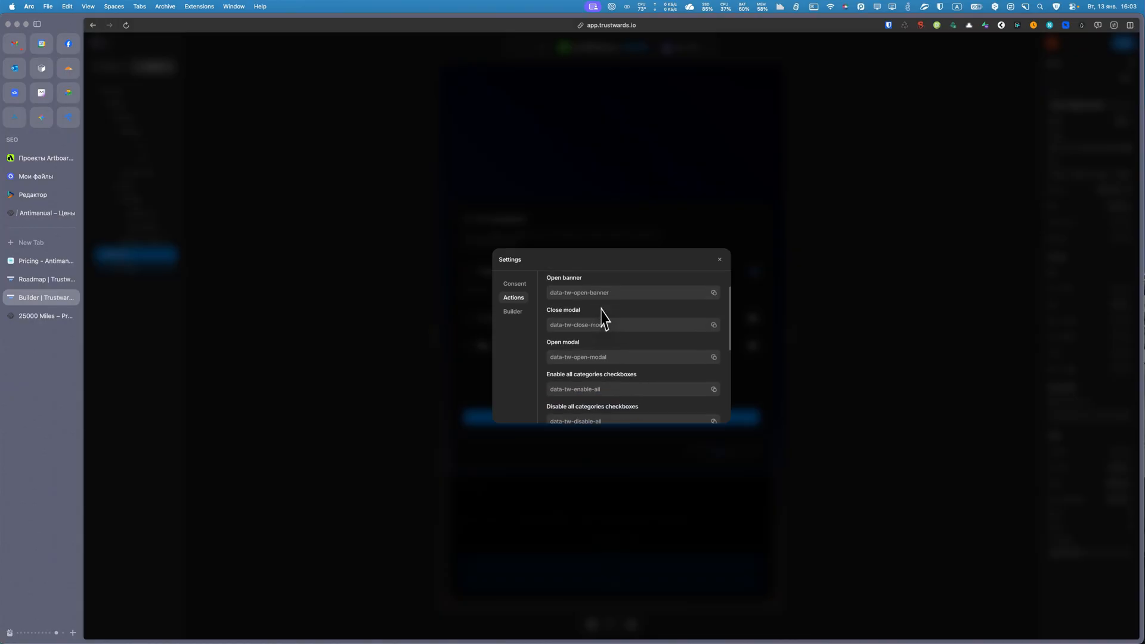
{"action": "scroll", "coordinate": [607, 322], "scroll_direction": "down", "scroll_amount": 2}
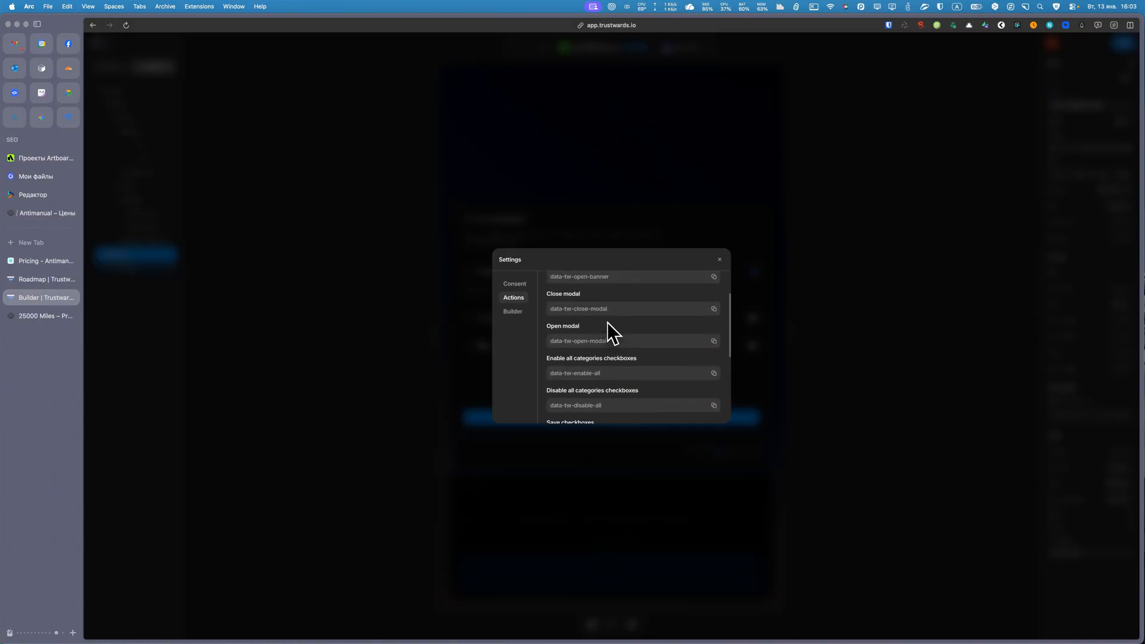
{"action": "scroll", "coordinate": [606, 334], "scroll_direction": "down", "scroll_amount": 3}
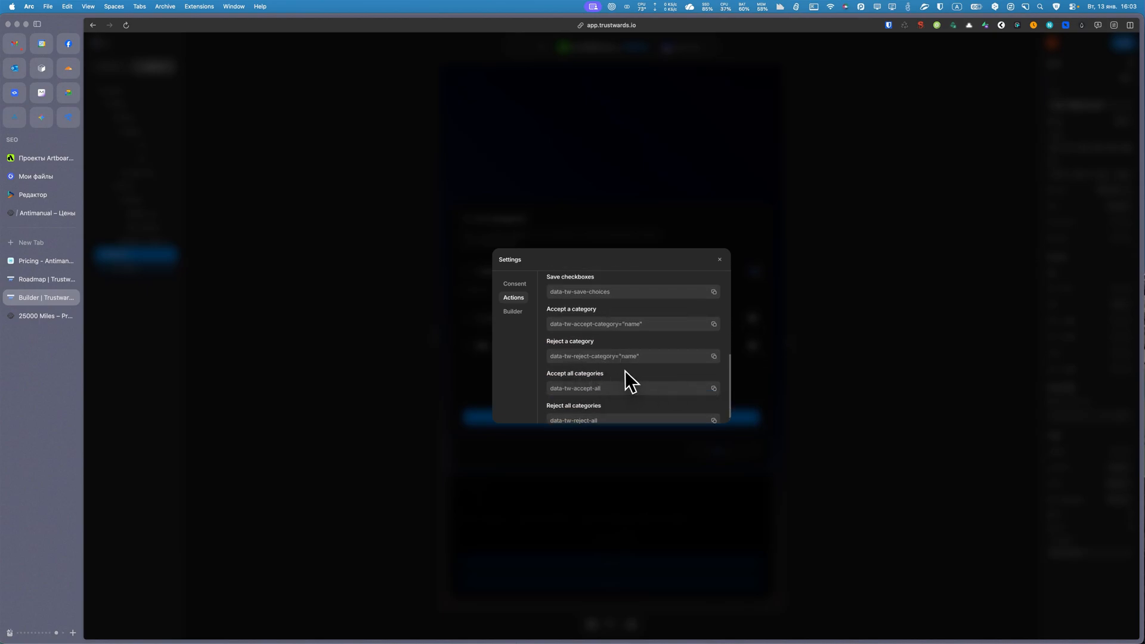
{"action": "scroll", "coordinate": [626, 370], "scroll_direction": "up", "scroll_amount": 3}
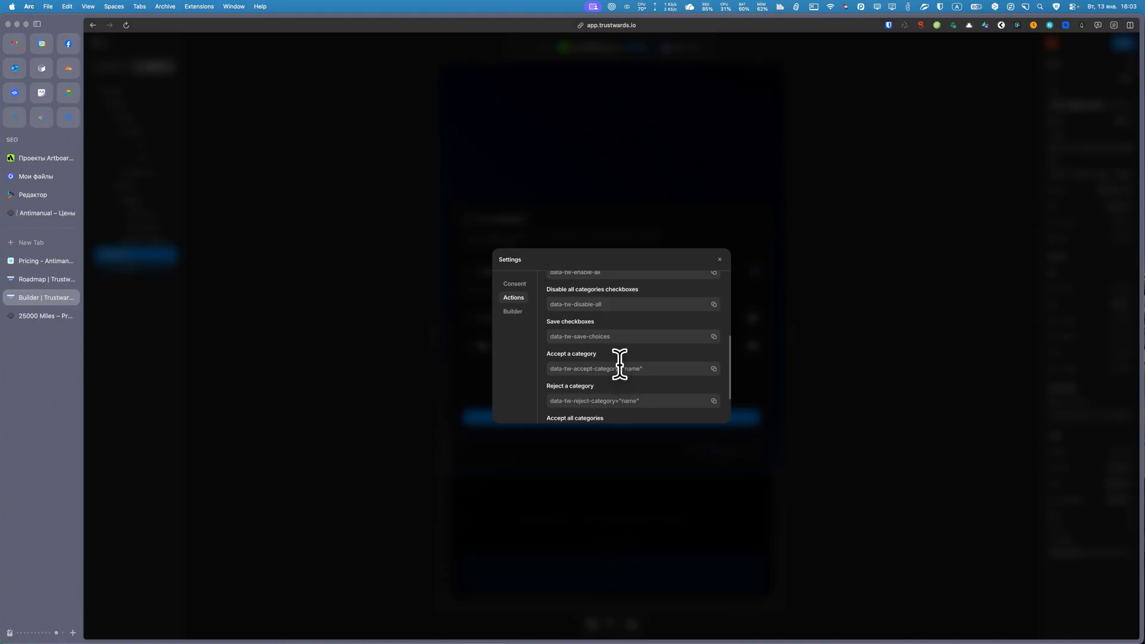
{"action": "scroll", "coordinate": [622, 363], "scroll_direction": "up", "scroll_amount": 1}
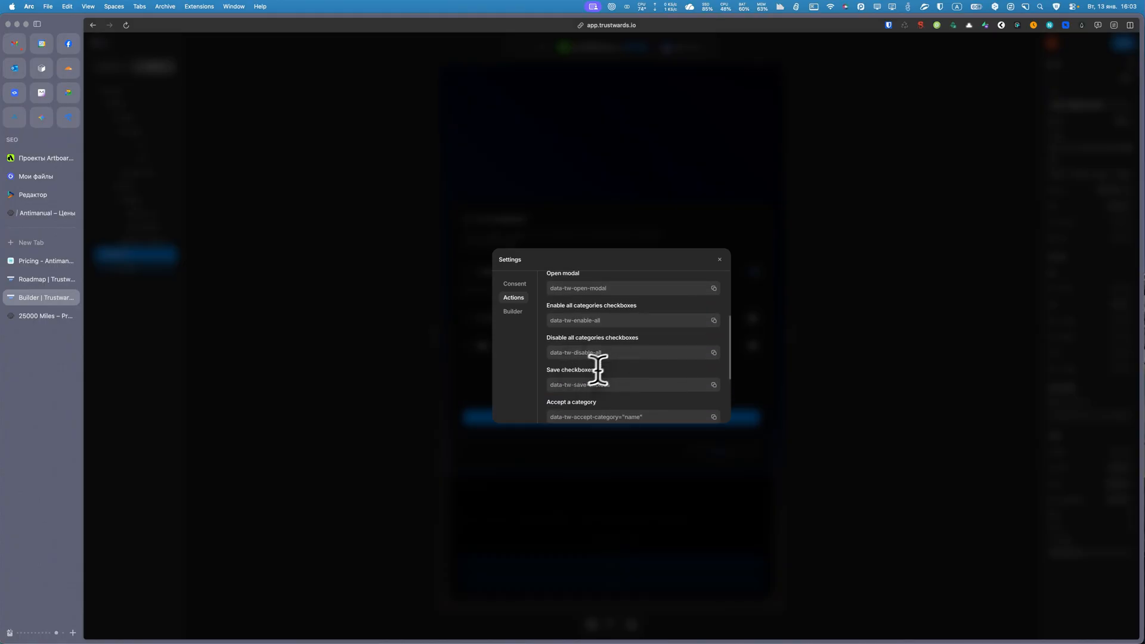
{"action": "scroll", "coordinate": [609, 361], "scroll_direction": "up", "scroll_amount": 3}
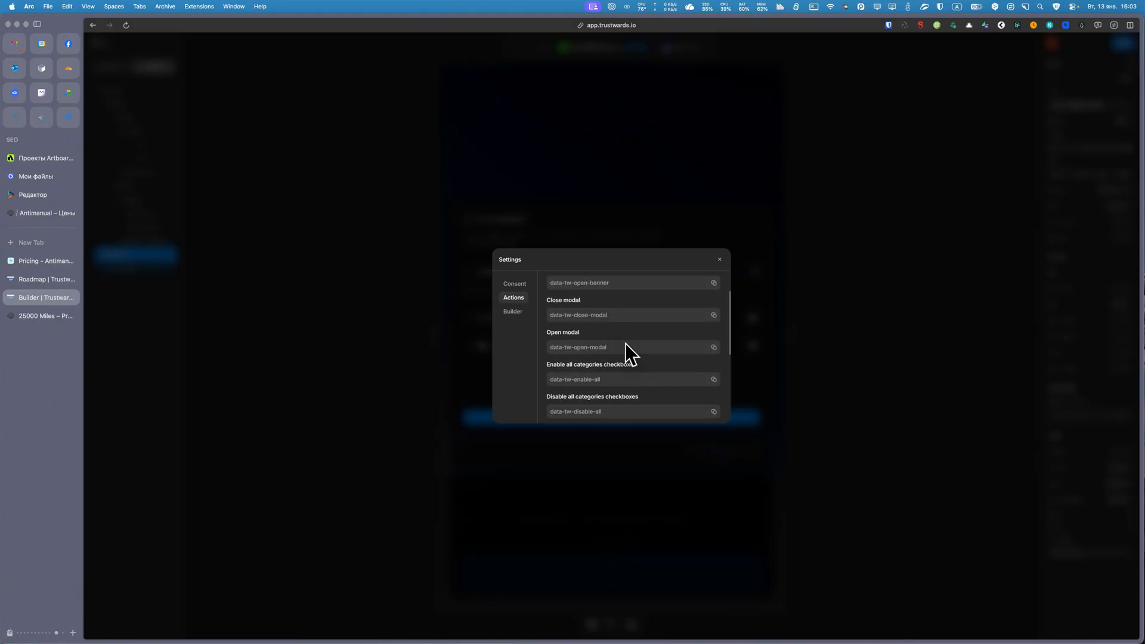
{"action": "scroll", "coordinate": [625, 343], "scroll_direction": "up", "scroll_amount": 1}
{"action": "scroll", "coordinate": [605, 358], "scroll_direction": "up", "scroll_amount": 1}
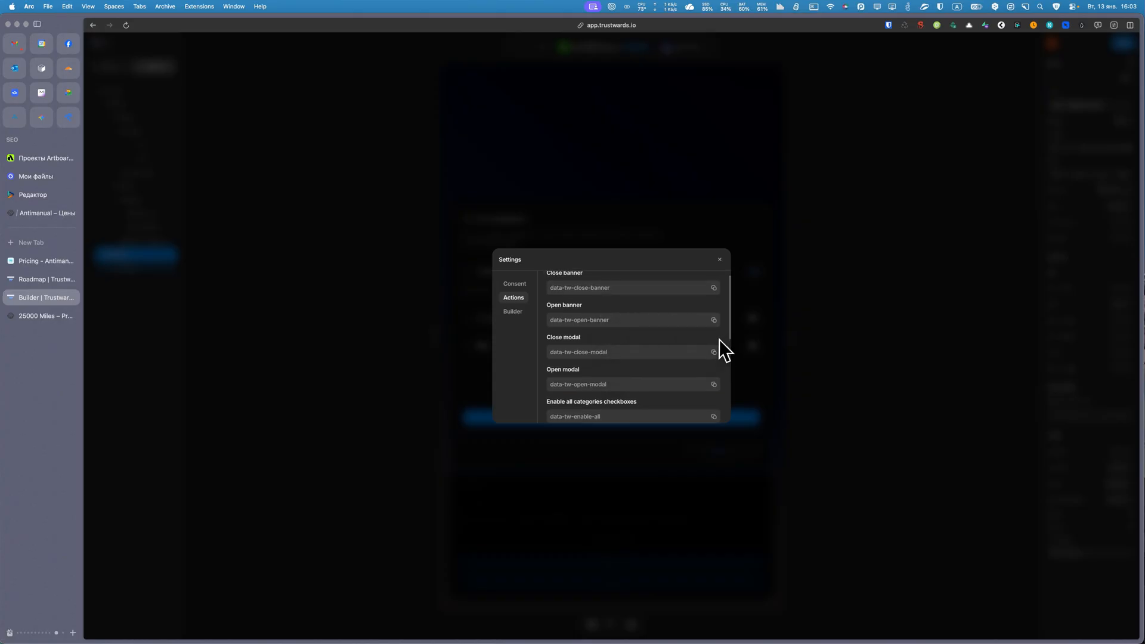
{"action": "left_click", "coordinate": [713, 384]}
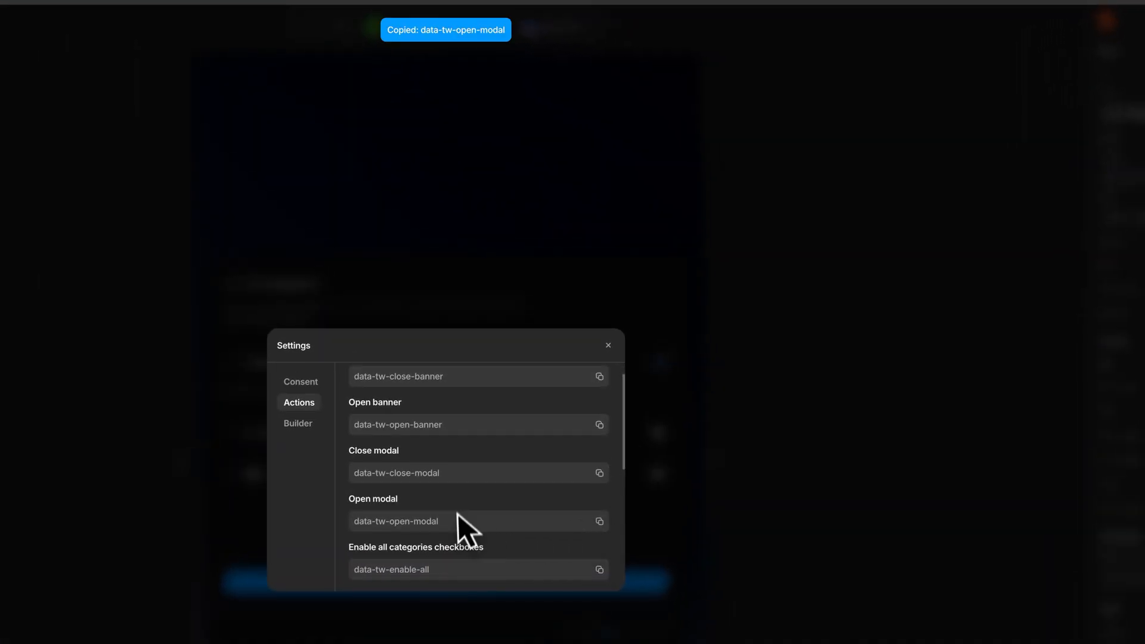
{"action": "scroll", "coordinate": [476, 540], "scroll_direction": "down", "scroll_amount": 5}
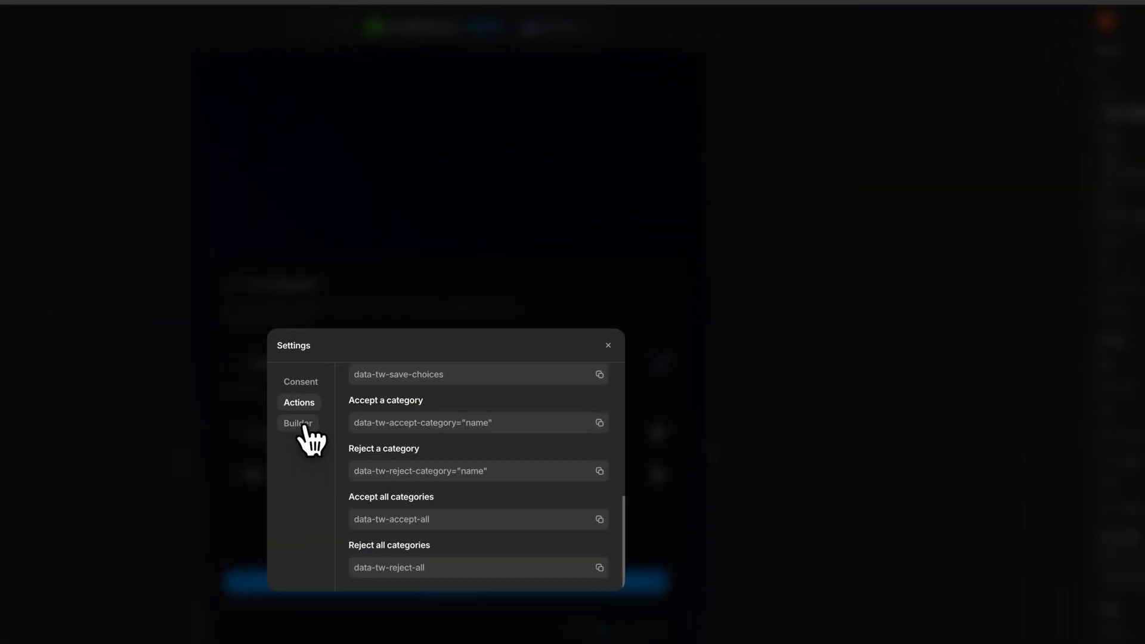
Look at the builder settings, including the Host Google Fonts Locally option, and close the settings.
{"action": "left_click", "coordinate": [301, 424]}
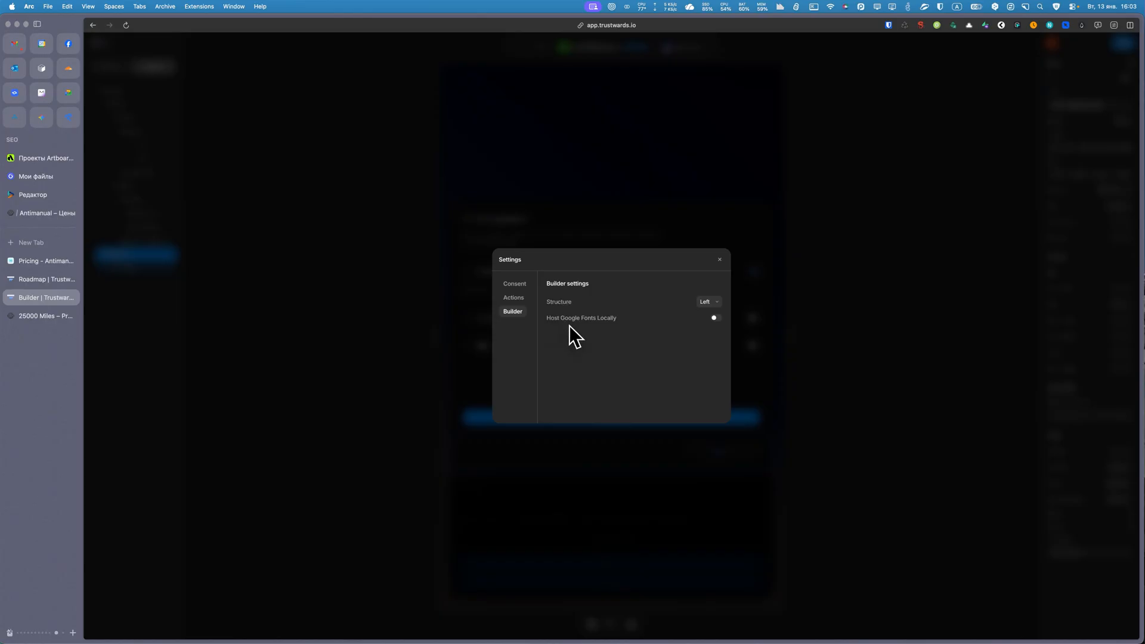
{"action": "left_click_drag", "start_coordinate": [548, 317], "coordinate": [616, 317]}
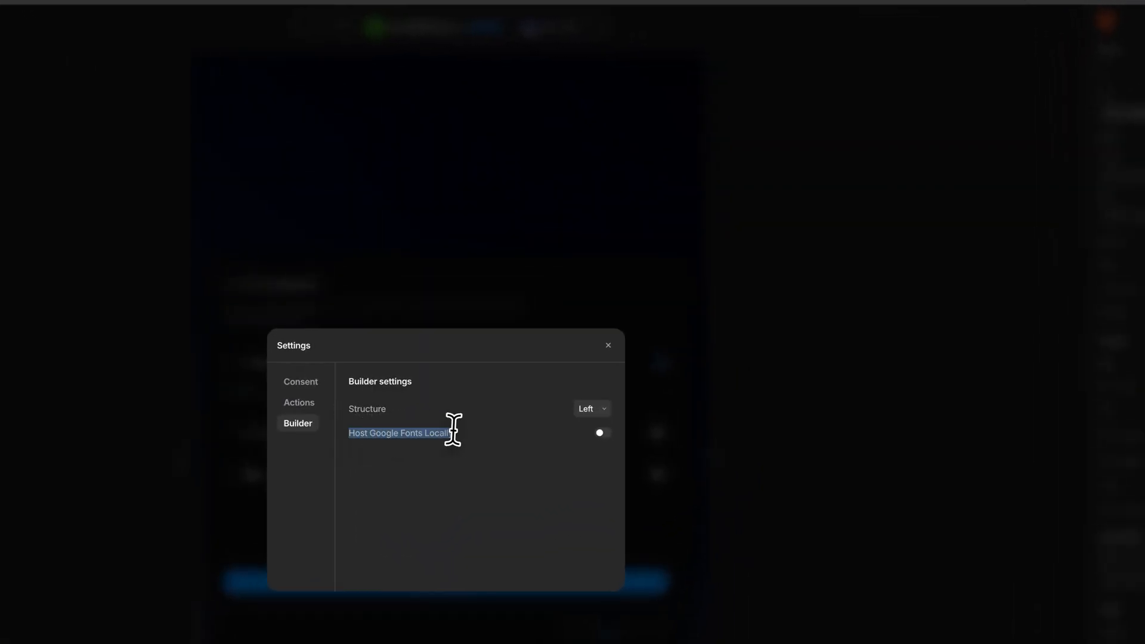
{"action": "left_click", "coordinate": [601, 432]}
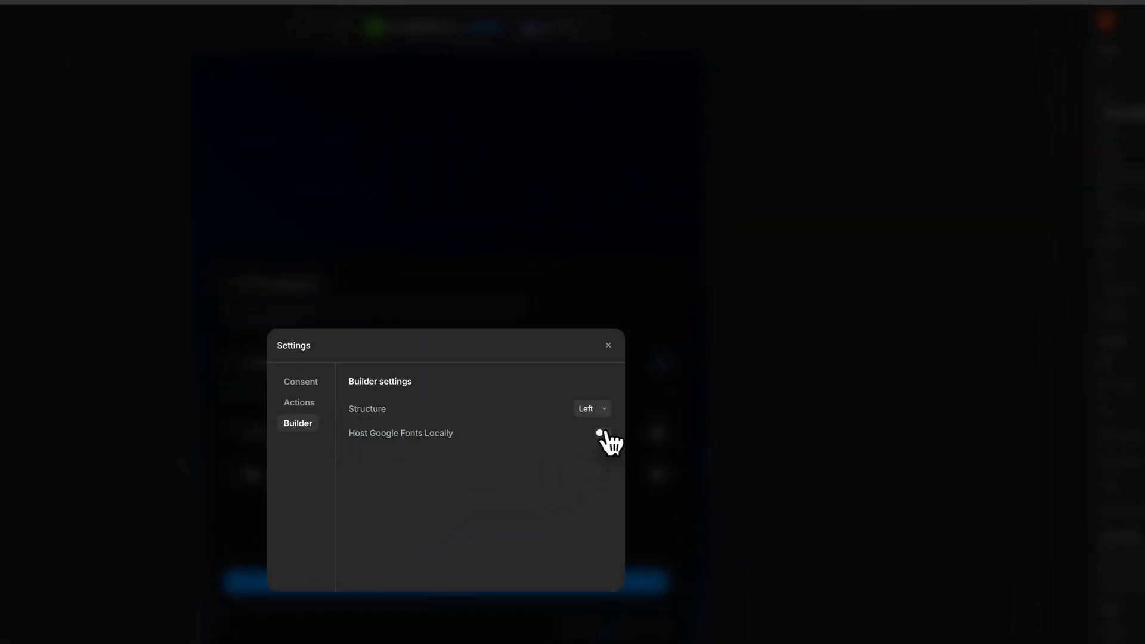
{"action": "left_click", "coordinate": [608, 347]}
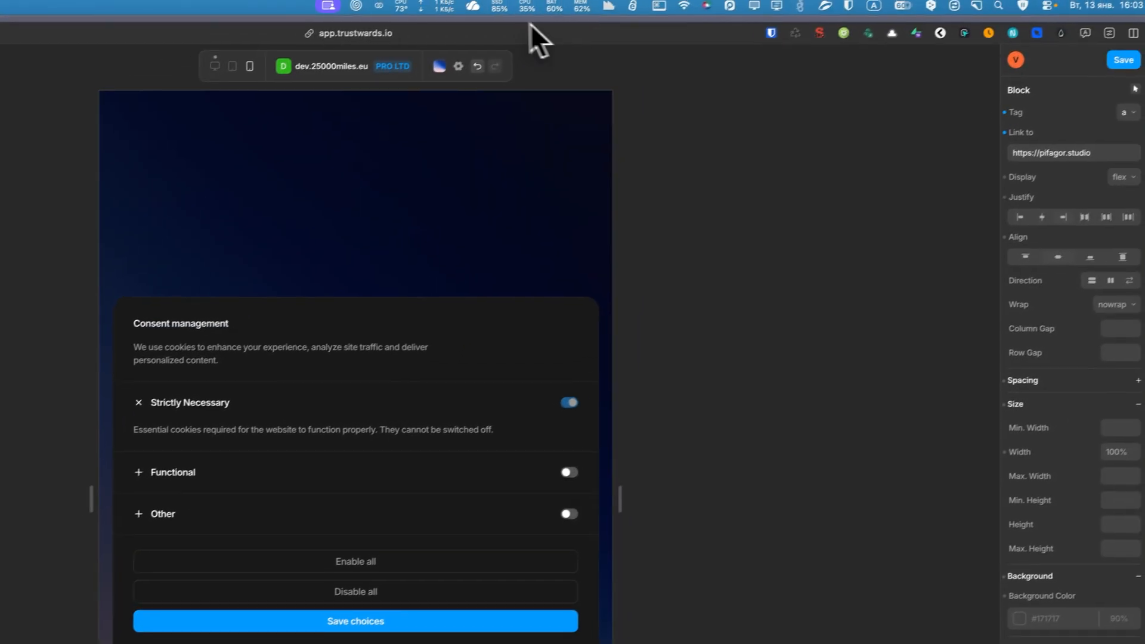
Save the design and recheck the consent settings.
{"action": "left_click", "coordinate": [1112, 66]}
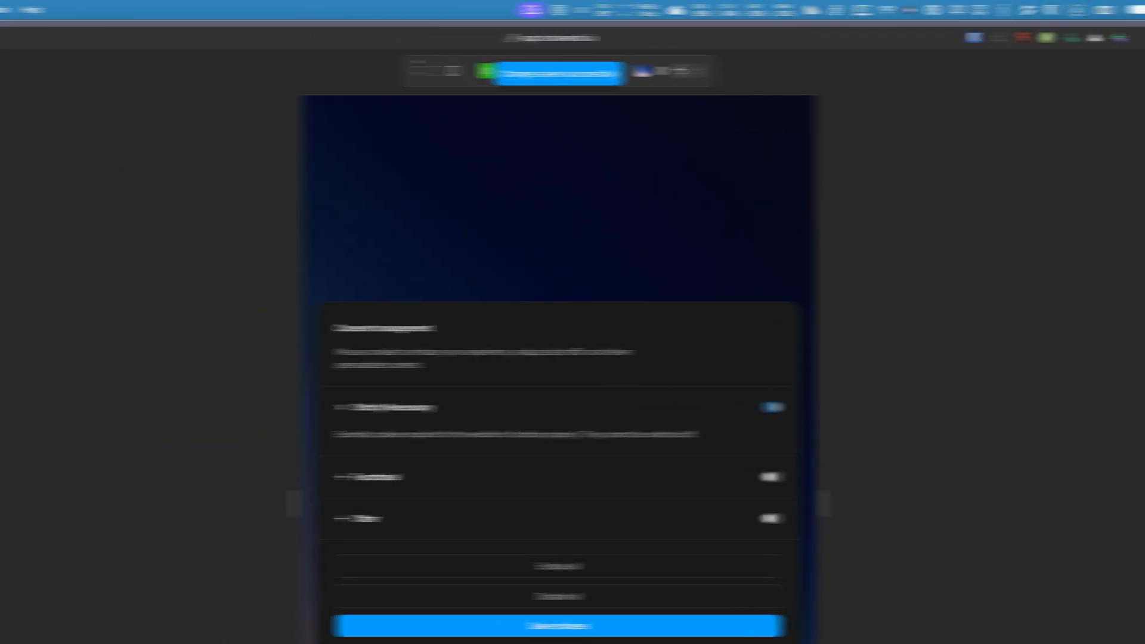
{"action": "left_click", "coordinate": [806, 71]}
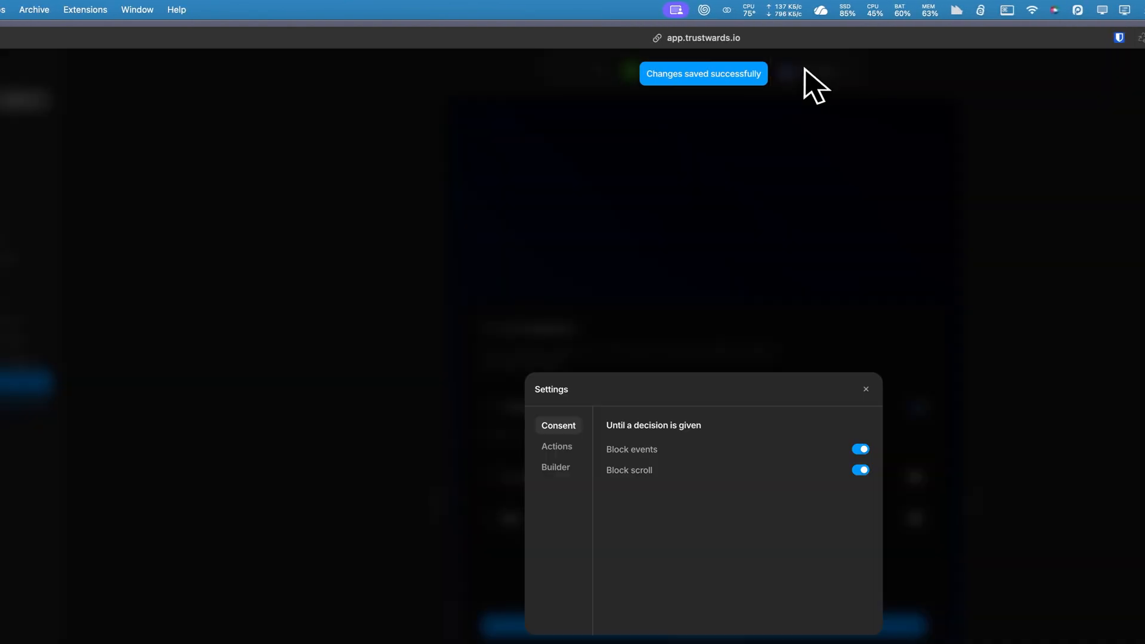
{"action": "left_click", "coordinate": [816, 162]}
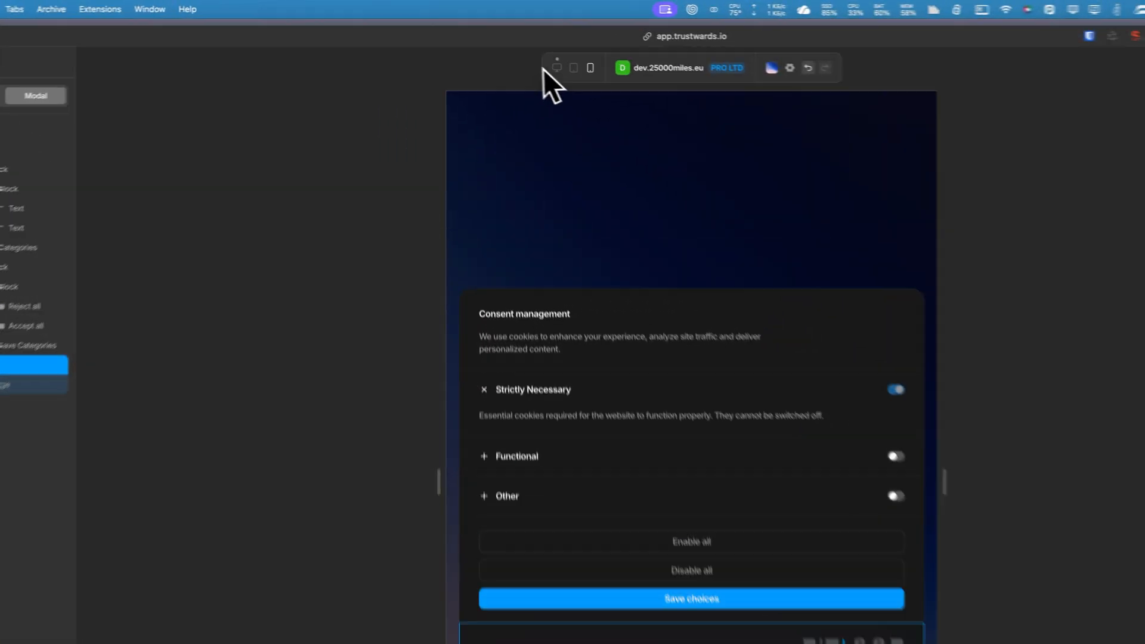
Switch the preview to the desktop view and change its backdrop to the teal and white gradient.
{"action": "left_click", "coordinate": [556, 67]}
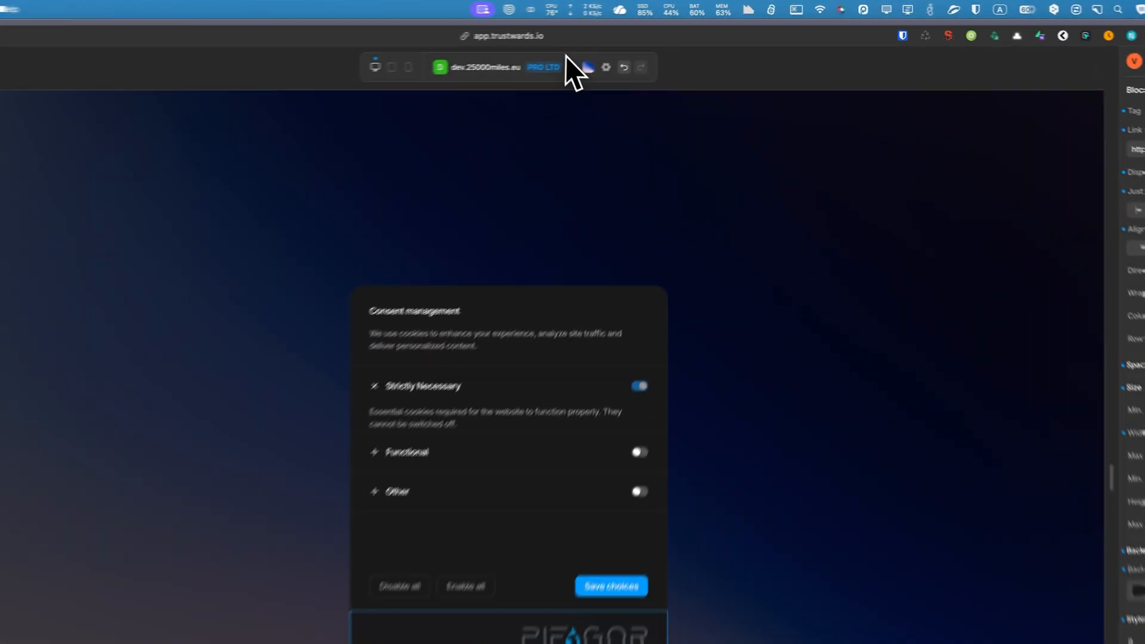
{"action": "left_click", "coordinate": [571, 71]}
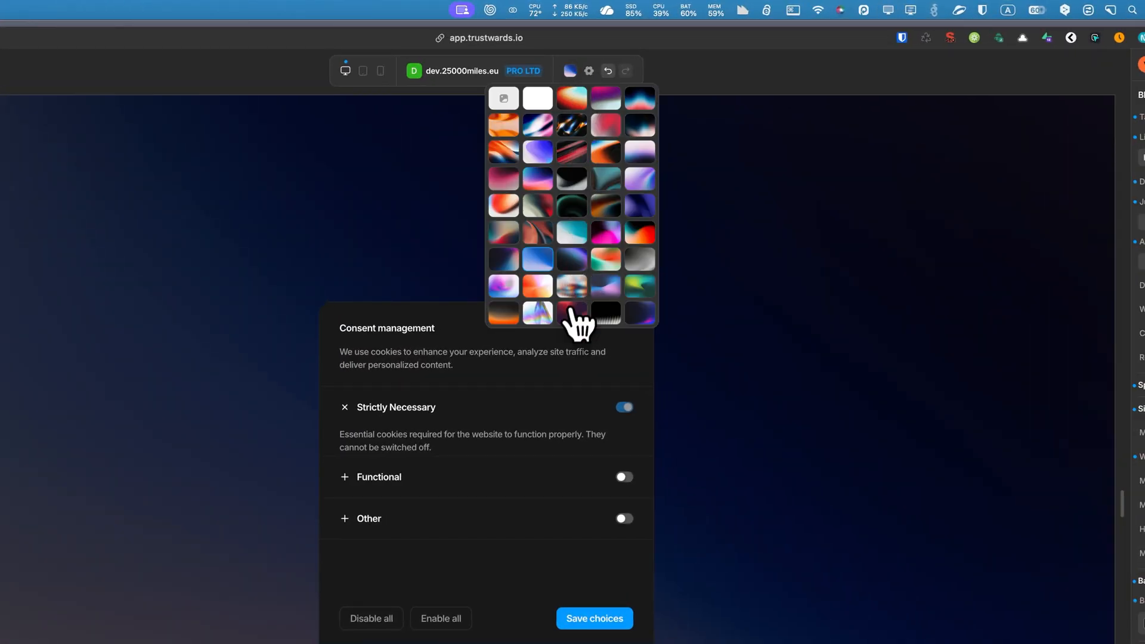
{"action": "left_click", "coordinate": [576, 234]}
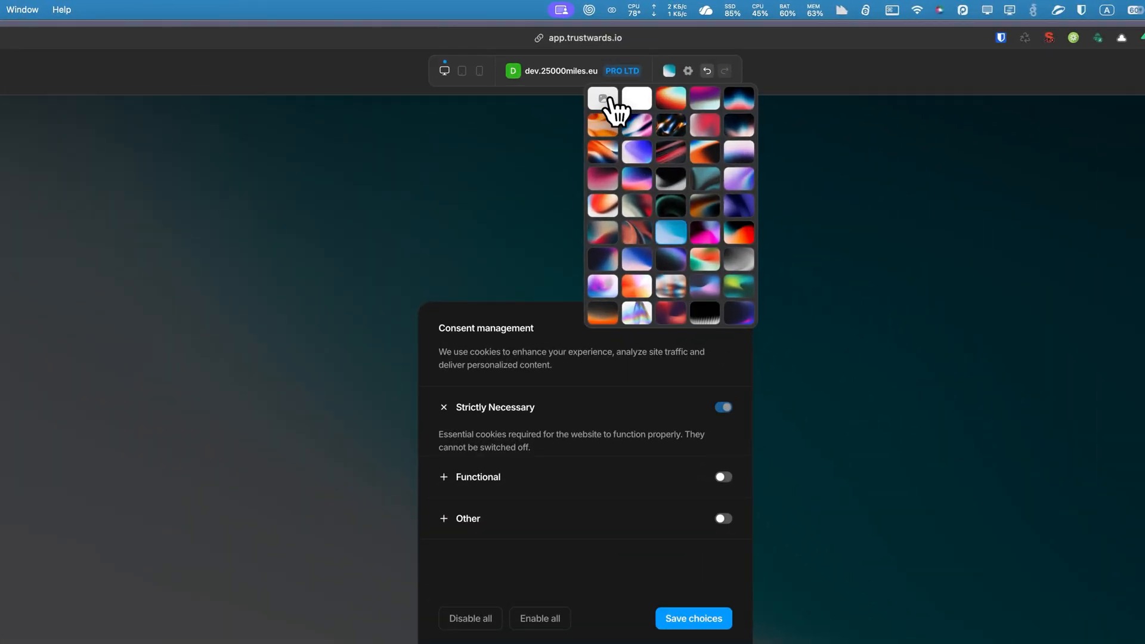
{"action": "left_click", "coordinate": [604, 99]}
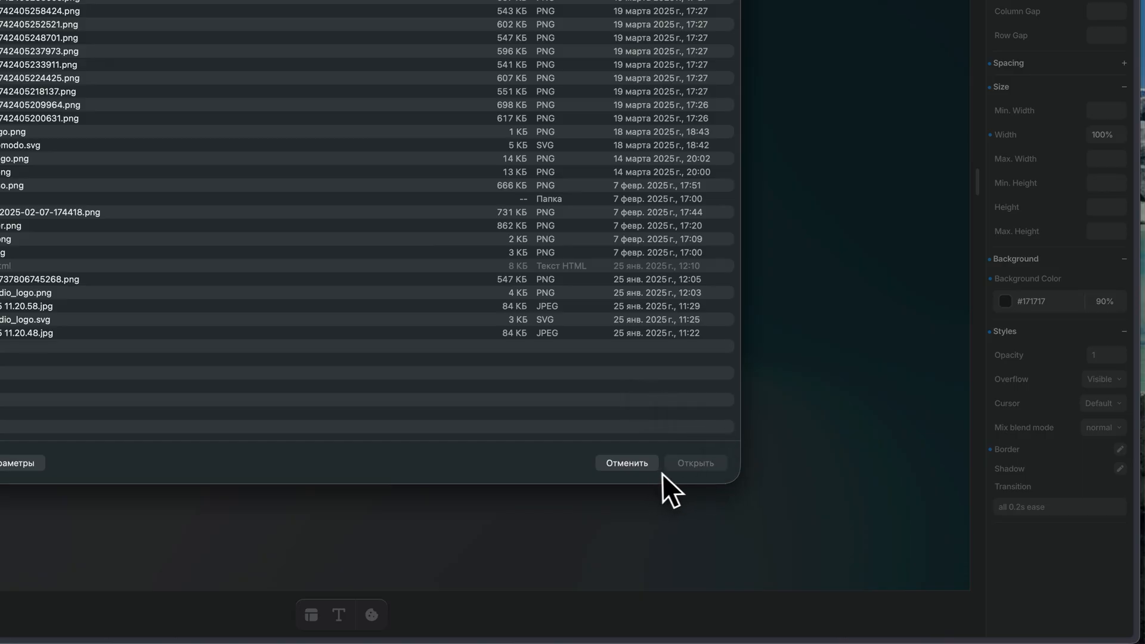
{"action": "left_click", "coordinate": [627, 463]}
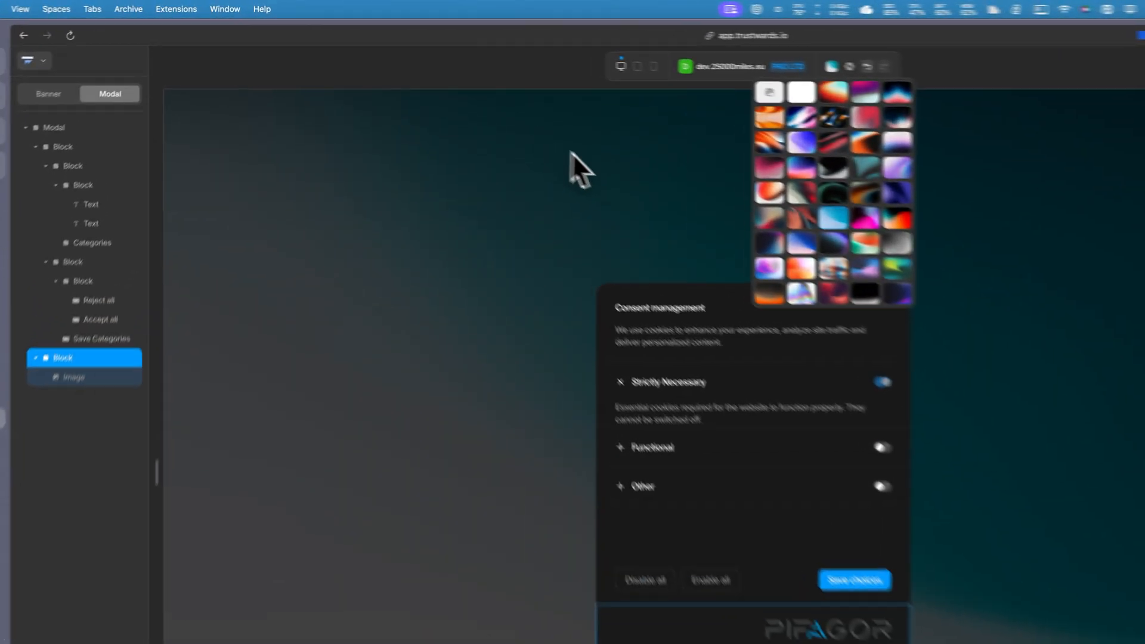
{"action": "left_click", "coordinate": [499, 96]}
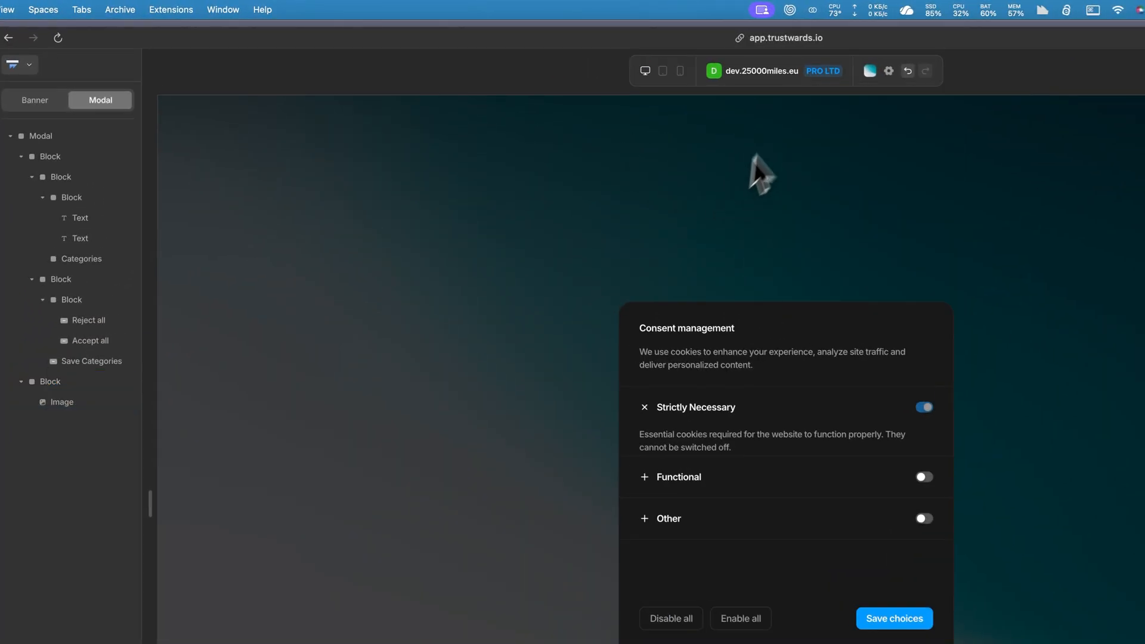
{"action": "left_click", "coordinate": [871, 72]}
{"action": "left_click", "coordinate": [735, 66]}
{"action": "left_click", "coordinate": [870, 71]}
{"action": "left_click", "coordinate": [888, 72]}
{"action": "left_click", "coordinate": [572, 269]}
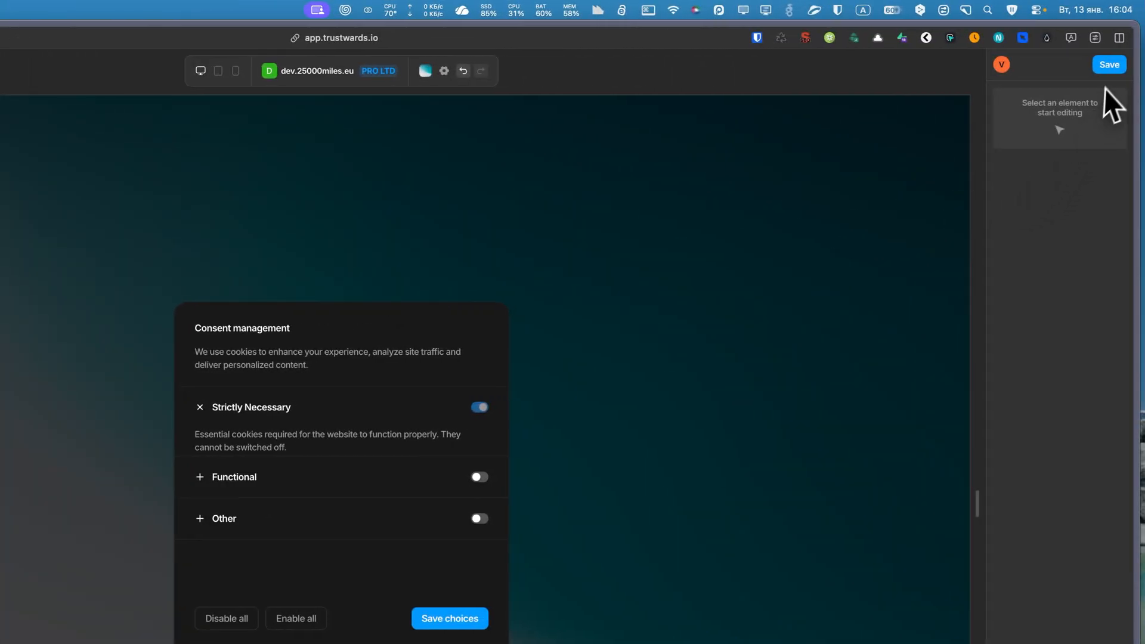
Save the current design and switch from the modal to the banner.
{"action": "left_click", "coordinate": [1109, 65]}
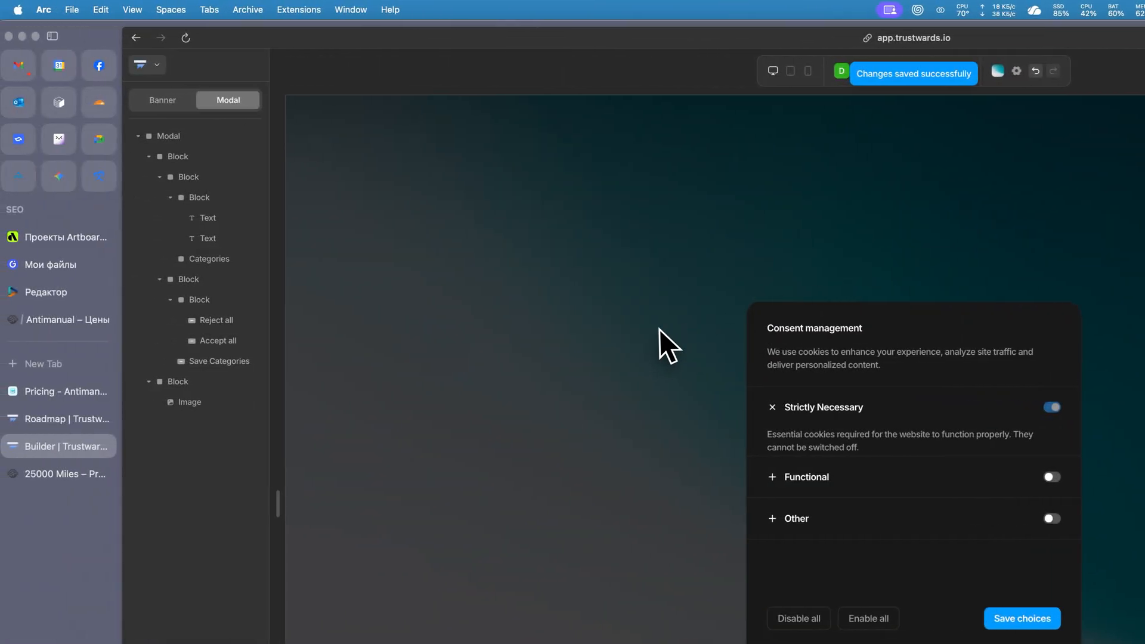
{"action": "left_click", "coordinate": [163, 101]}
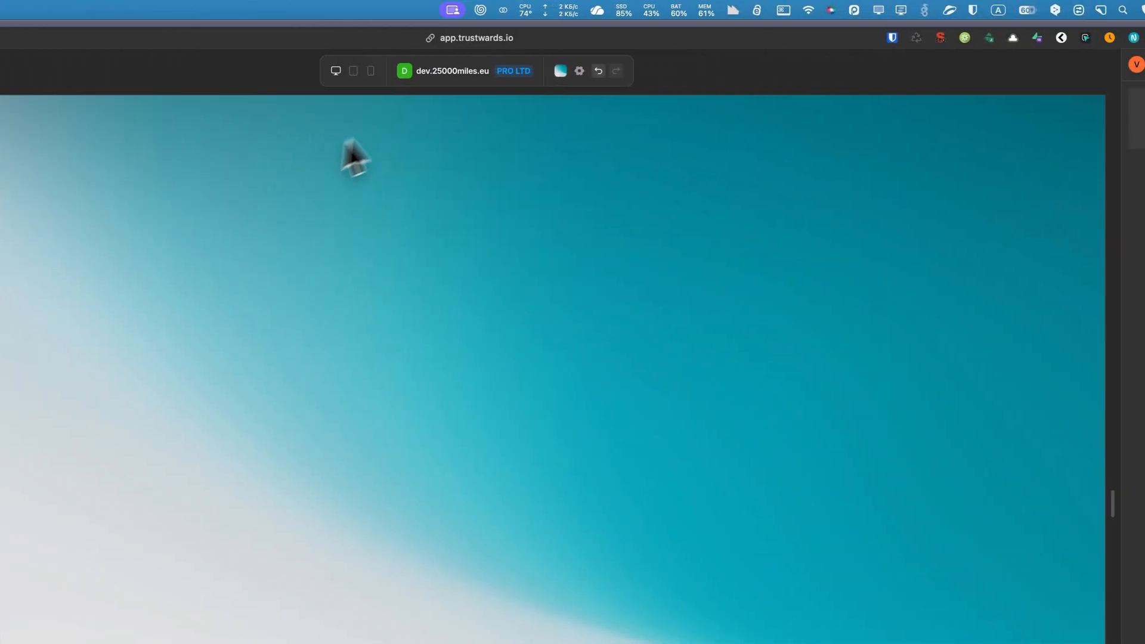
{"action": "left_click", "coordinate": [560, 71]}
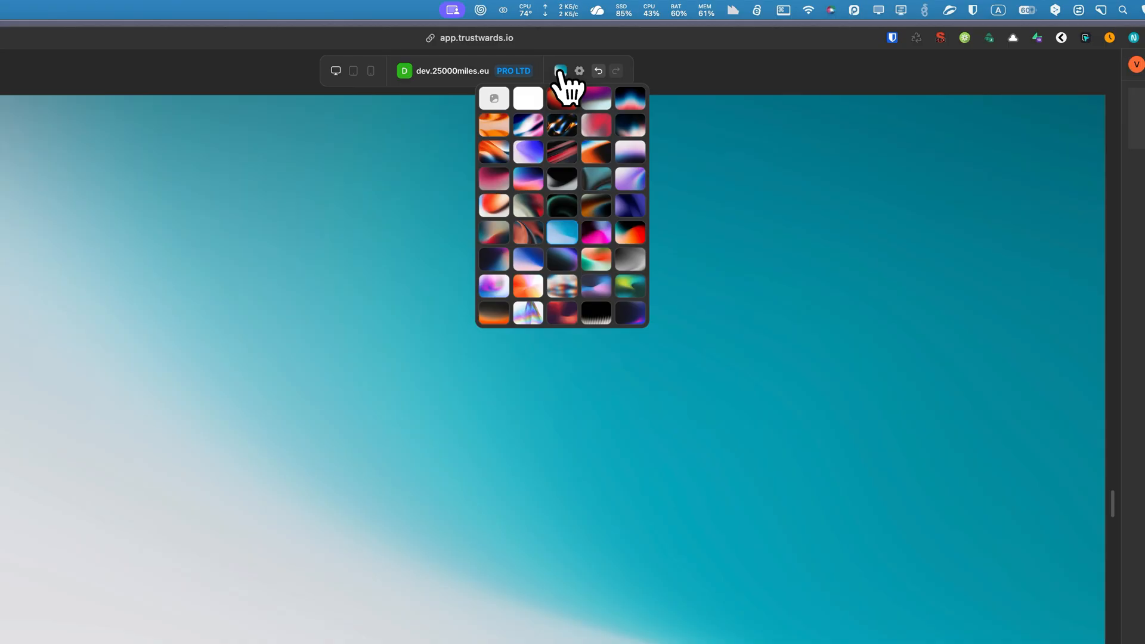
{"action": "left_click", "coordinate": [424, 84]}
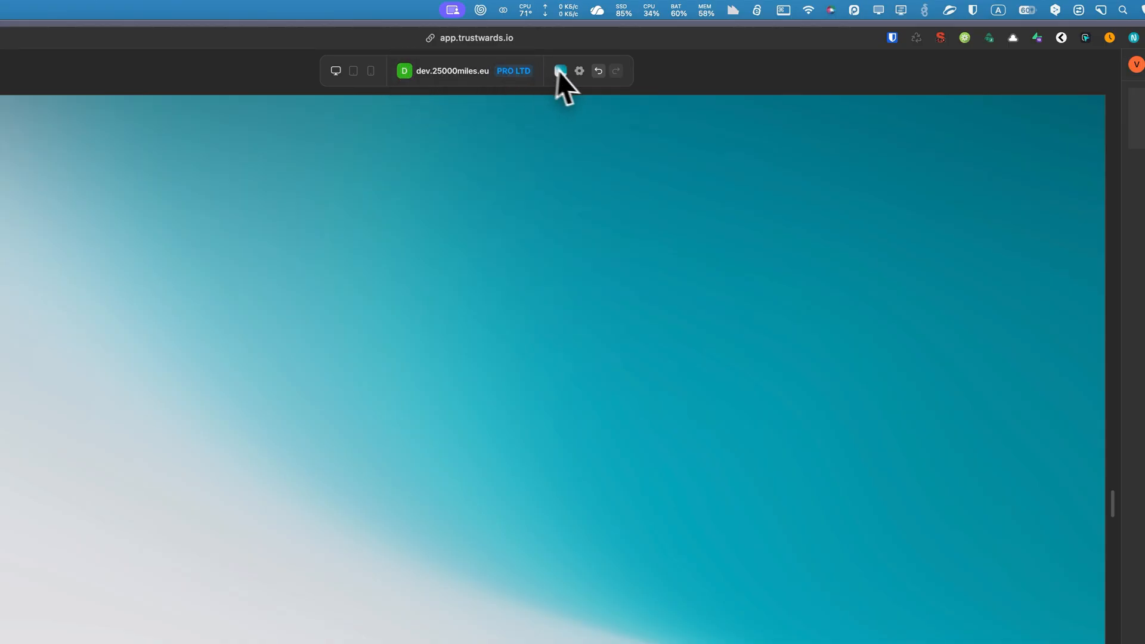
{"action": "left_click", "coordinate": [580, 70]}
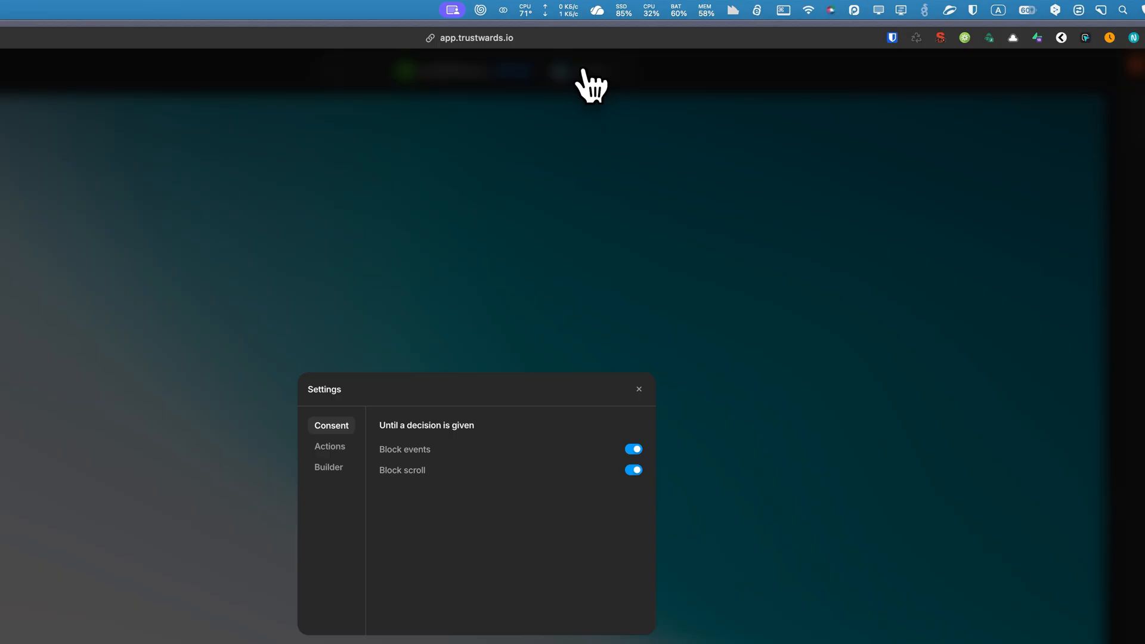
{"action": "left_click", "coordinate": [568, 302]}
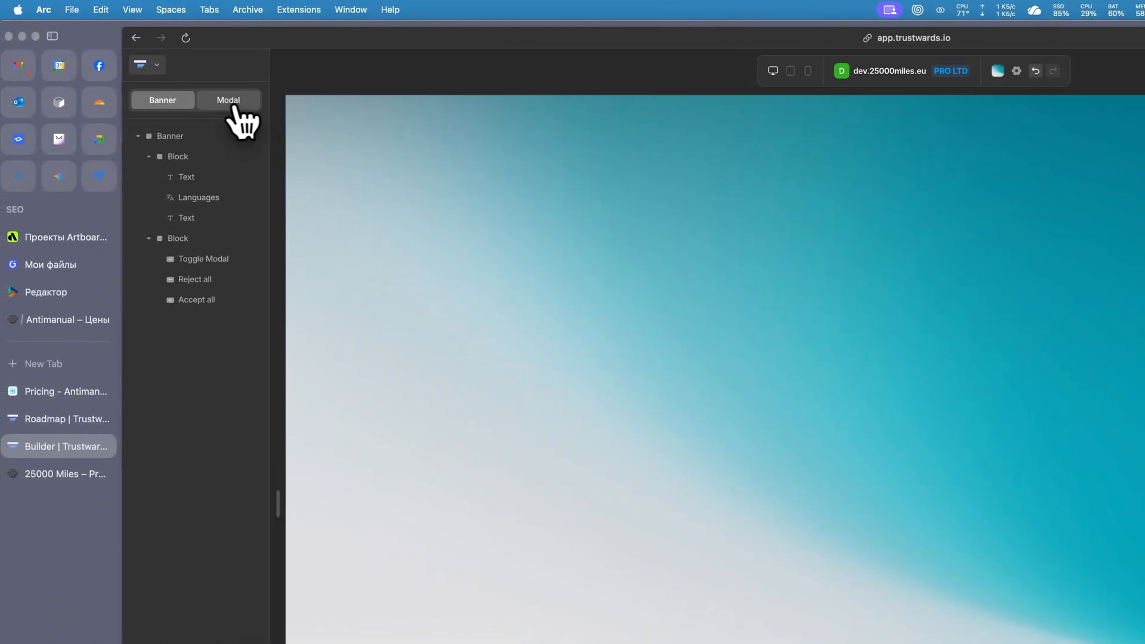
Browse the builder's theme gallery and apply the New Delhi theme.
{"action": "left_click", "coordinate": [152, 65]}
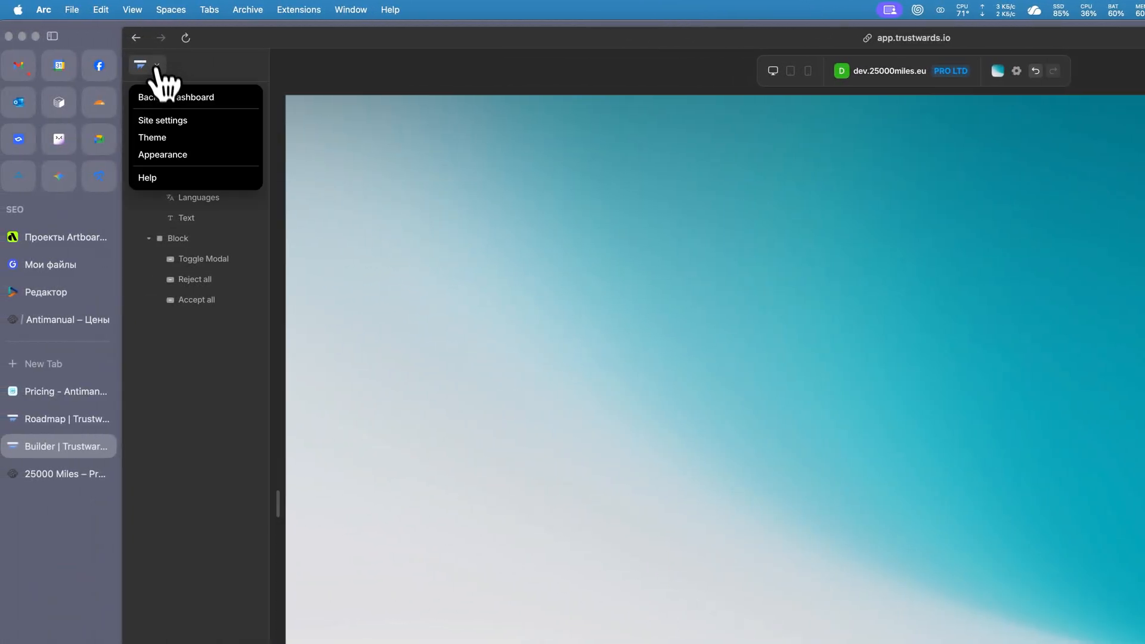
{"action": "left_click", "coordinate": [162, 138]}
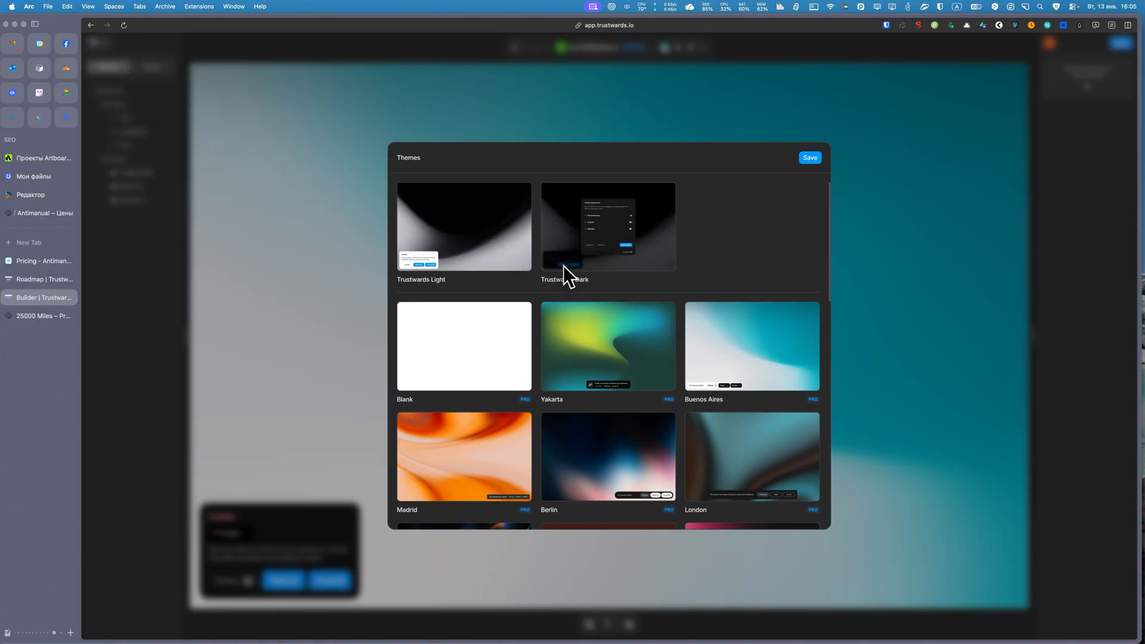
{"action": "scroll", "coordinate": [585, 329], "scroll_direction": "down", "scroll_amount": 3}
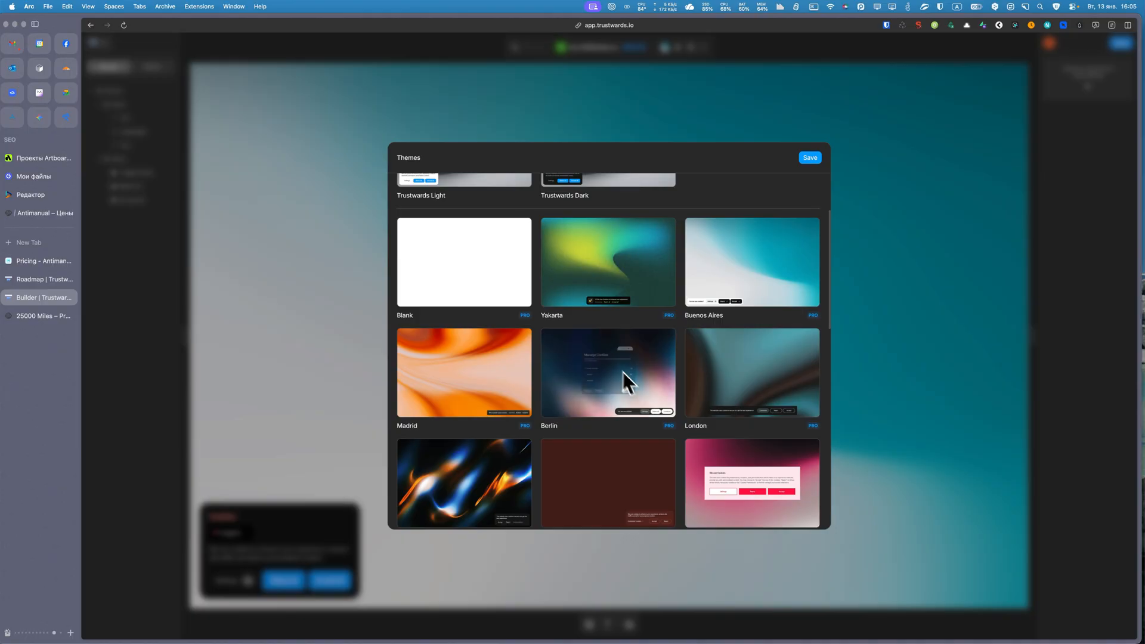
{"action": "scroll", "coordinate": [649, 378], "scroll_direction": "down", "scroll_amount": 4}
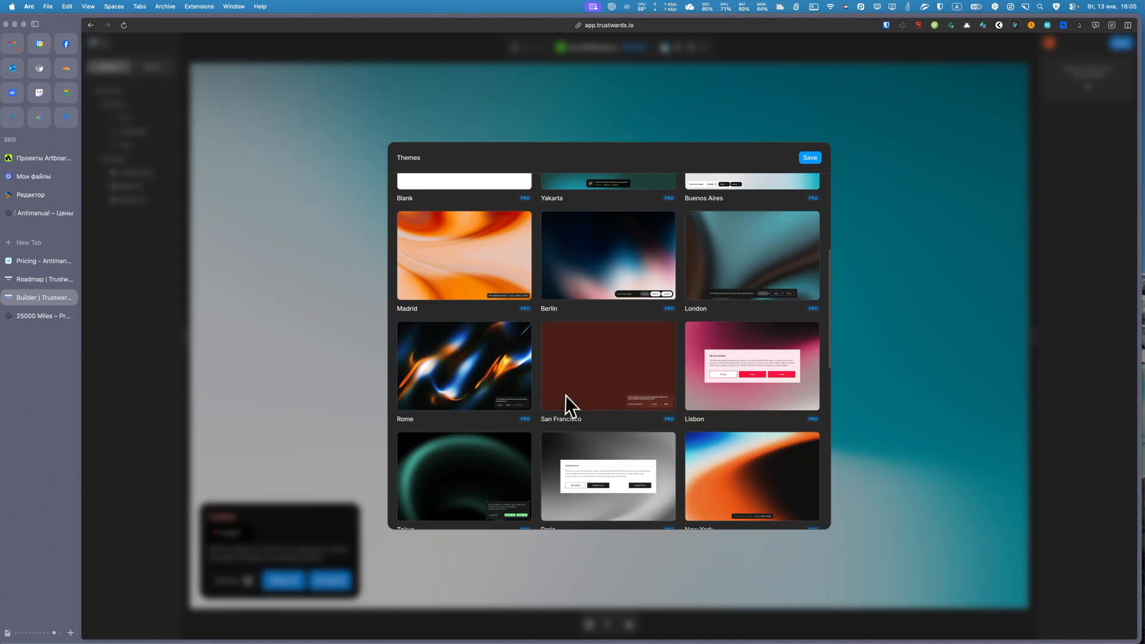
{"action": "scroll", "coordinate": [564, 381], "scroll_direction": "down", "scroll_amount": 3}
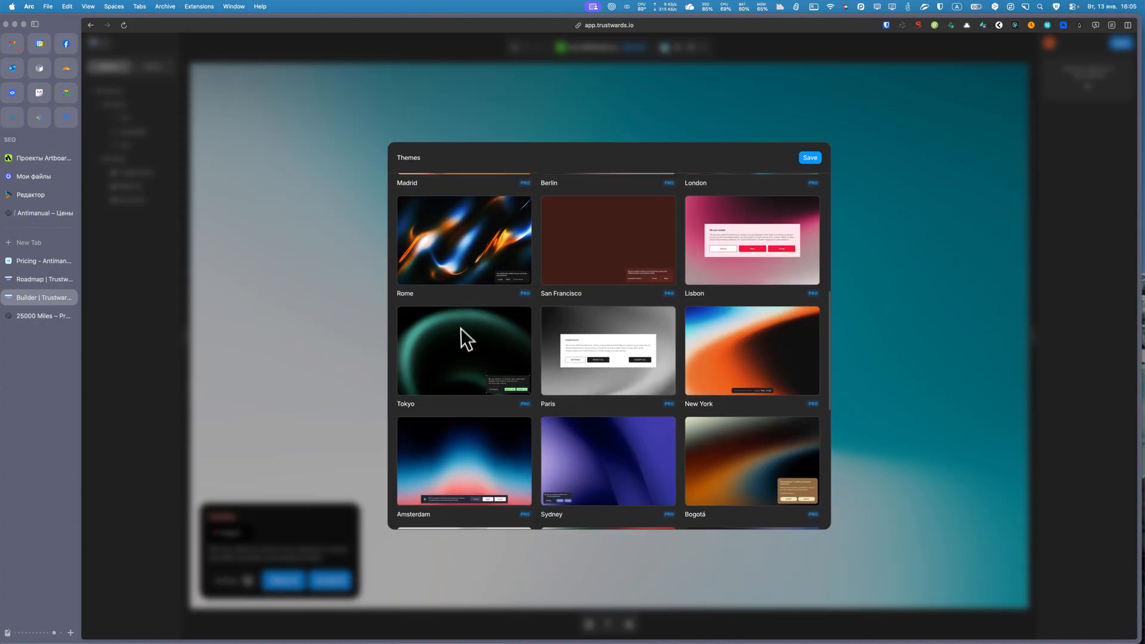
{"action": "scroll", "coordinate": [590, 430], "scroll_direction": "down", "scroll_amount": 3}
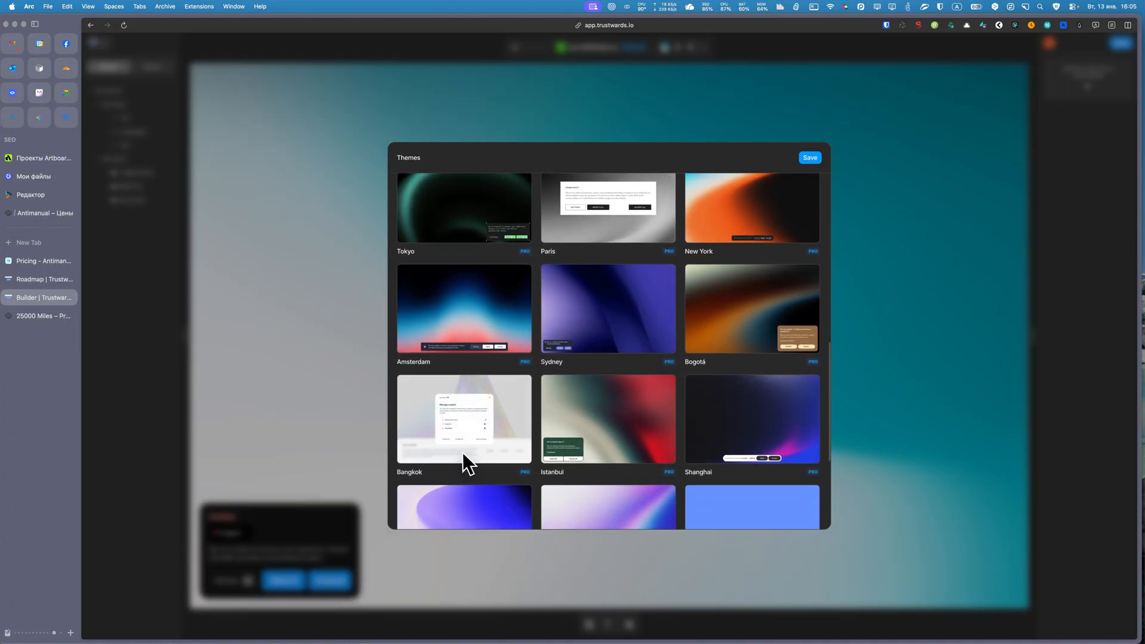
{"action": "scroll", "coordinate": [596, 435], "scroll_direction": "down", "scroll_amount": 3}
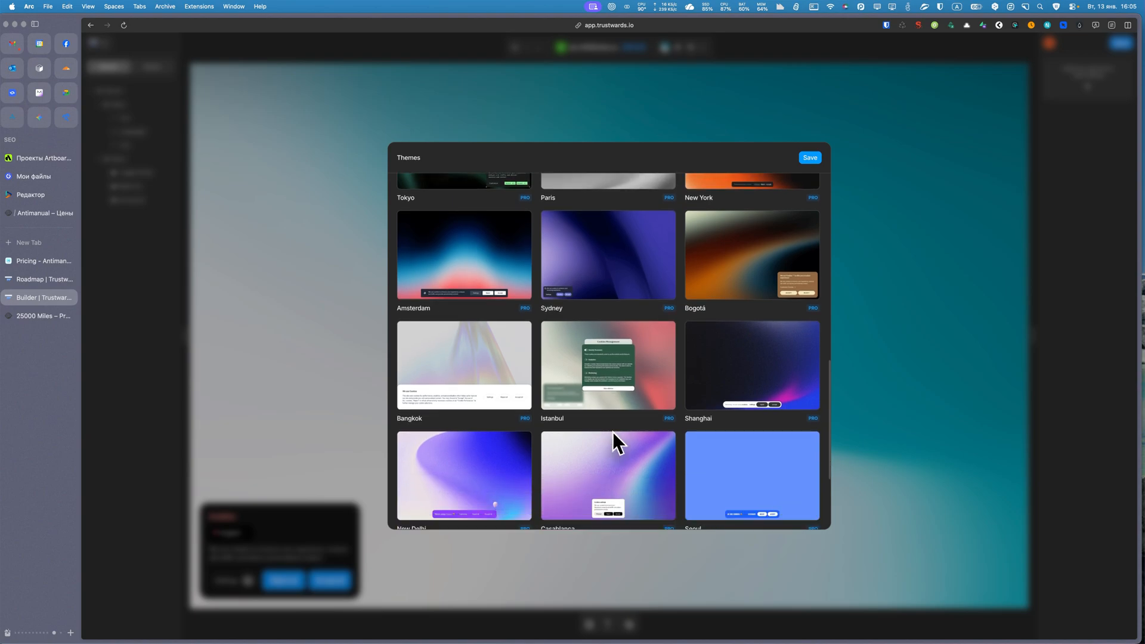
{"action": "scroll", "coordinate": [746, 334], "scroll_direction": "down", "scroll_amount": 1}
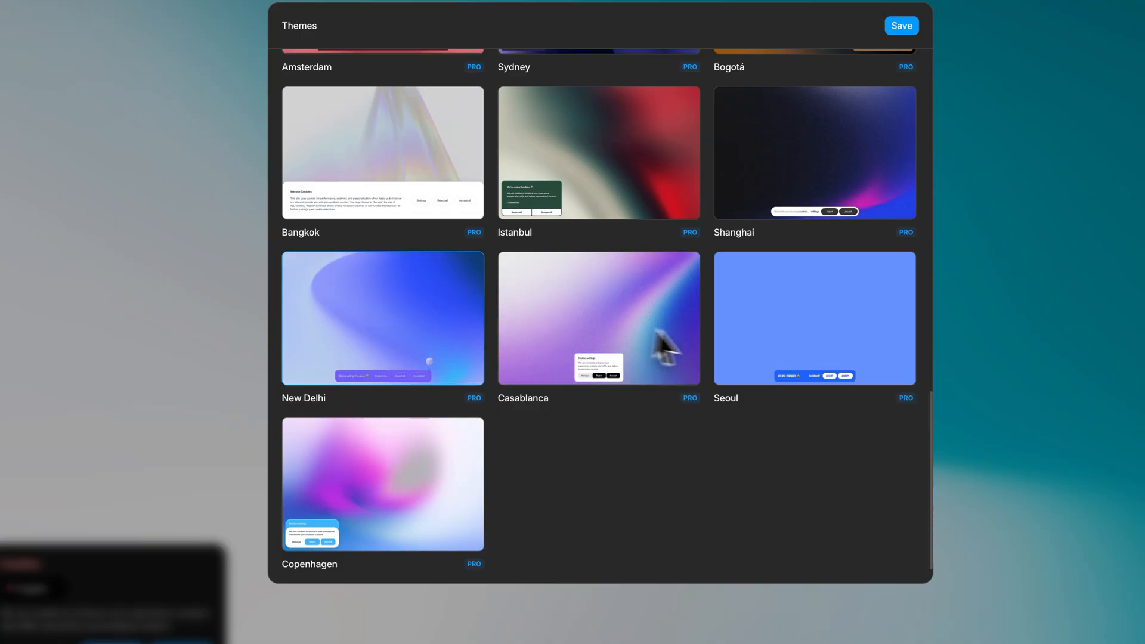
{"action": "left_click", "coordinate": [659, 238]}
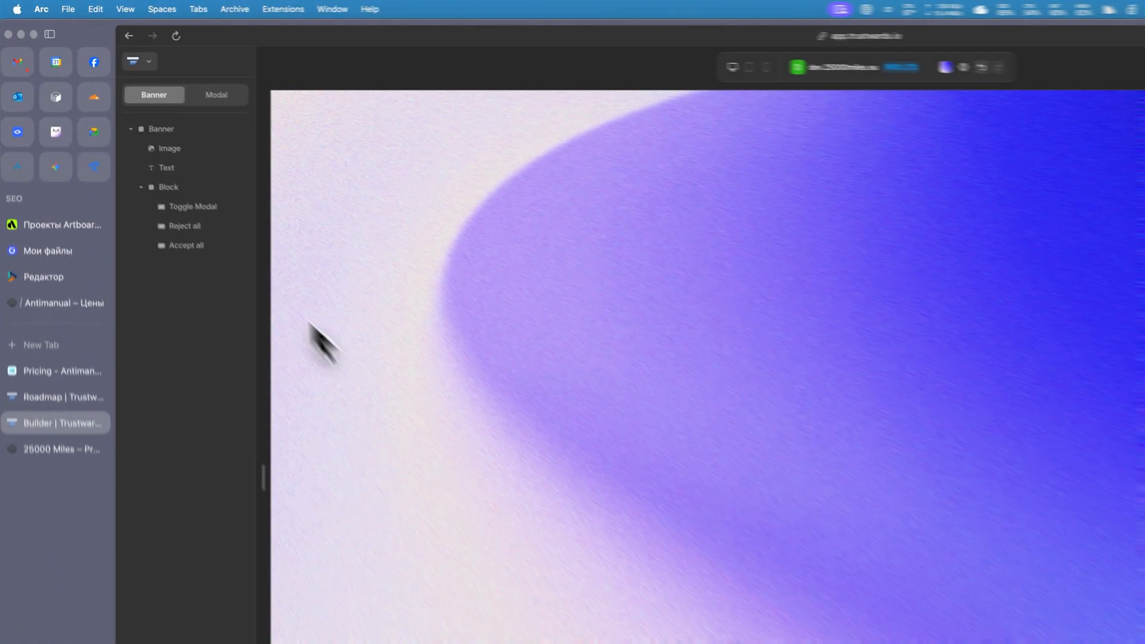
View the New Delhi theme's modal and save the design.
{"action": "left_click", "coordinate": [237, 100]}
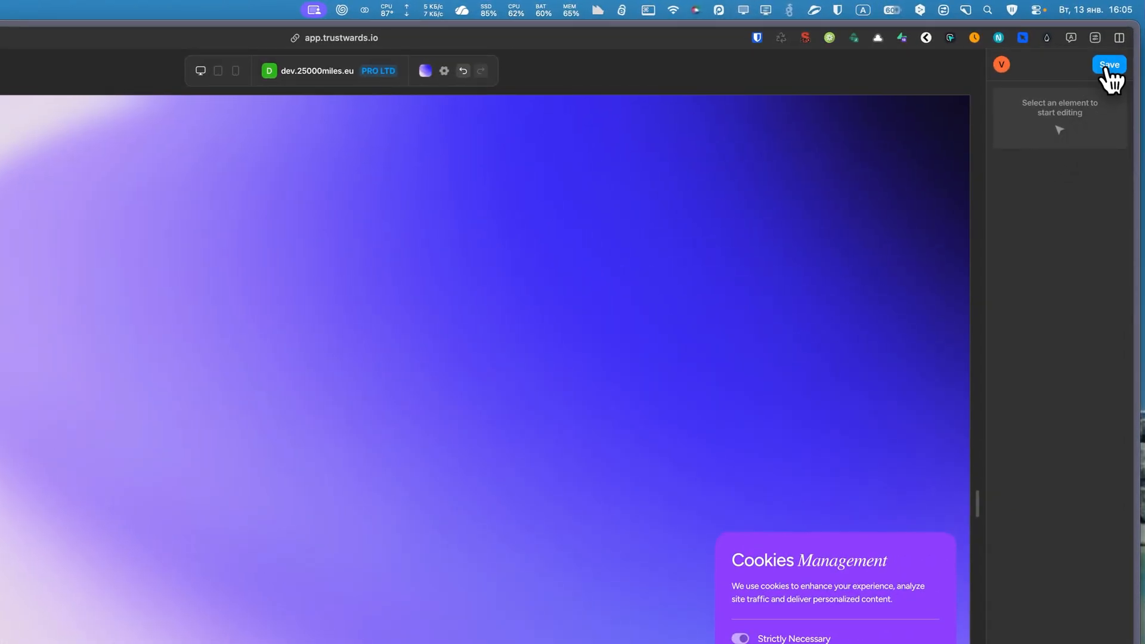
{"action": "left_click", "coordinate": [1107, 67]}
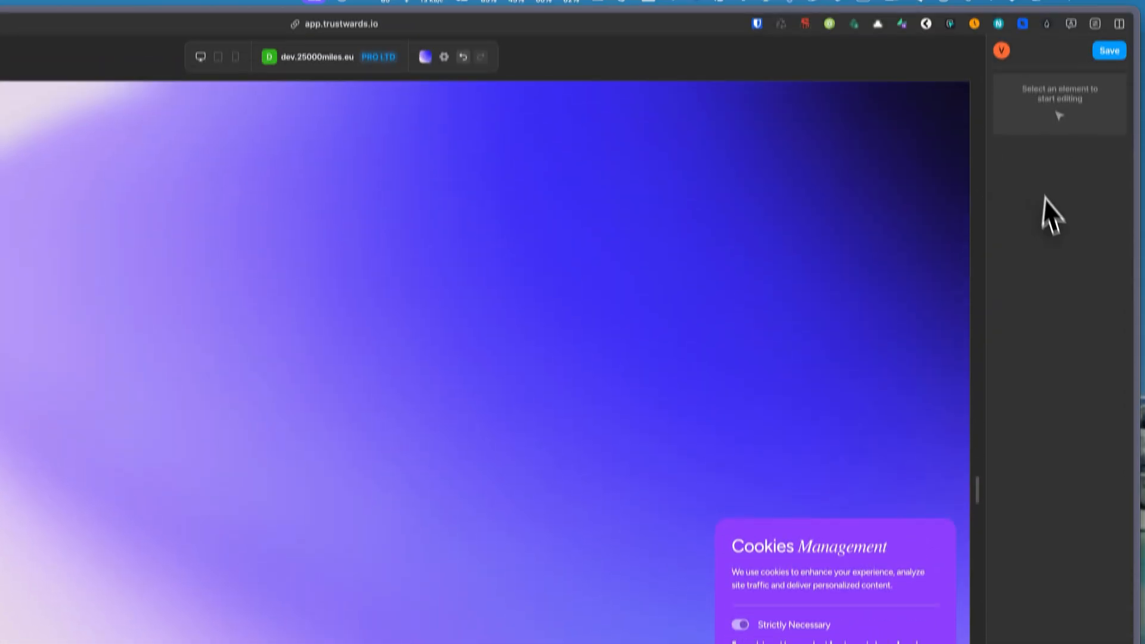
{"action": "left_click", "coordinate": [1107, 66]}
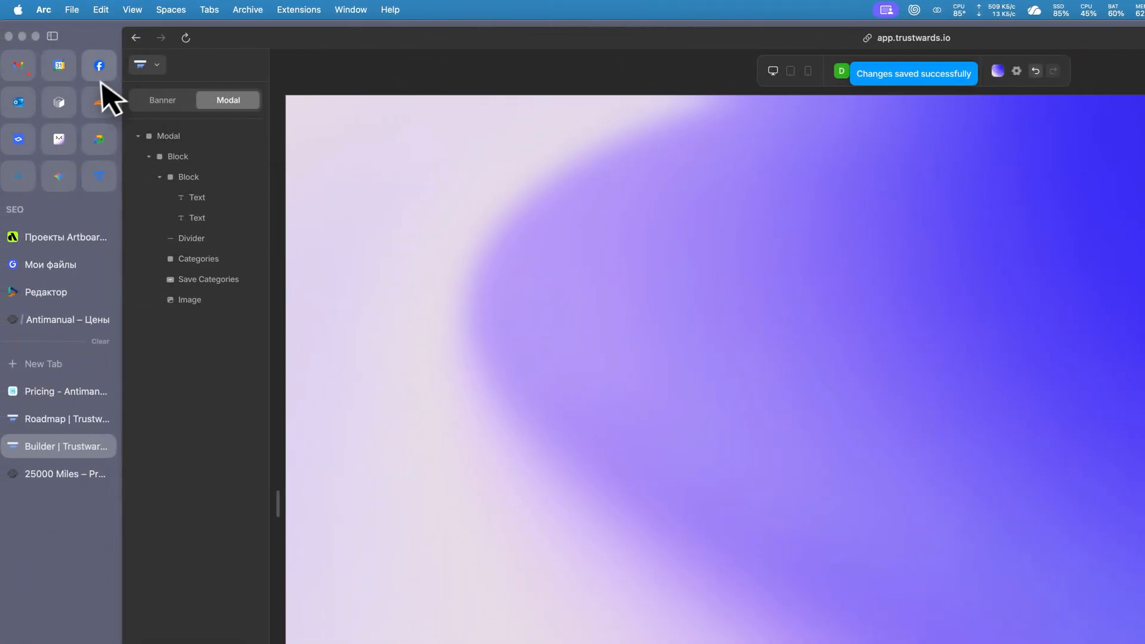
Switch to the 25000 Miles site and open its home page in an incognito window to examine the cookie banner.
{"action": "left_click", "coordinate": [152, 66]}
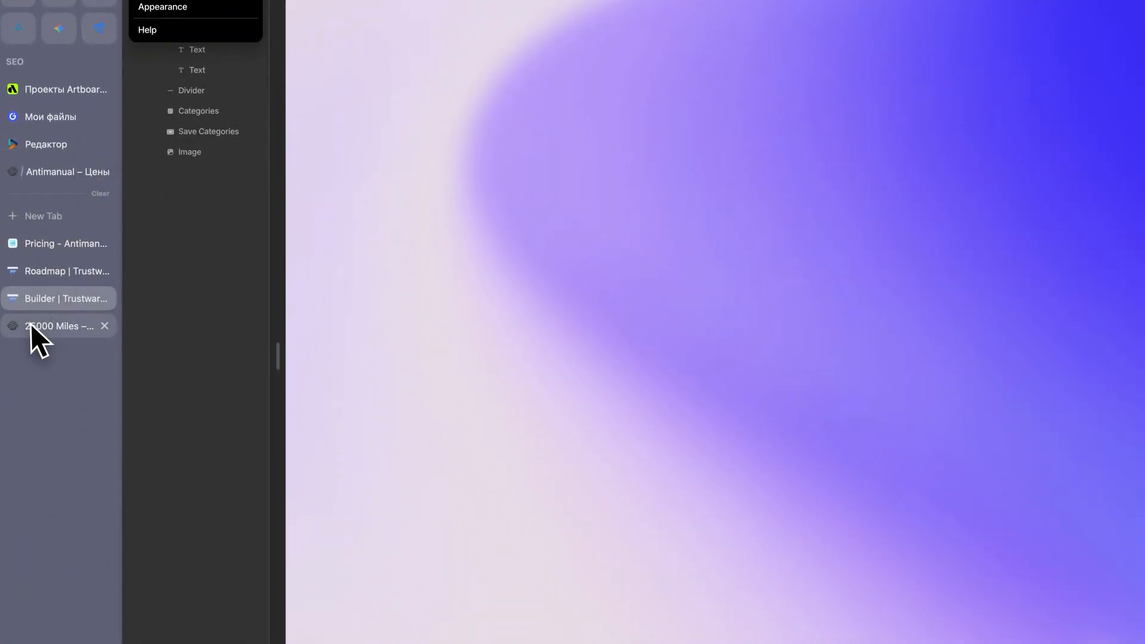
{"action": "left_click", "coordinate": [36, 474]}
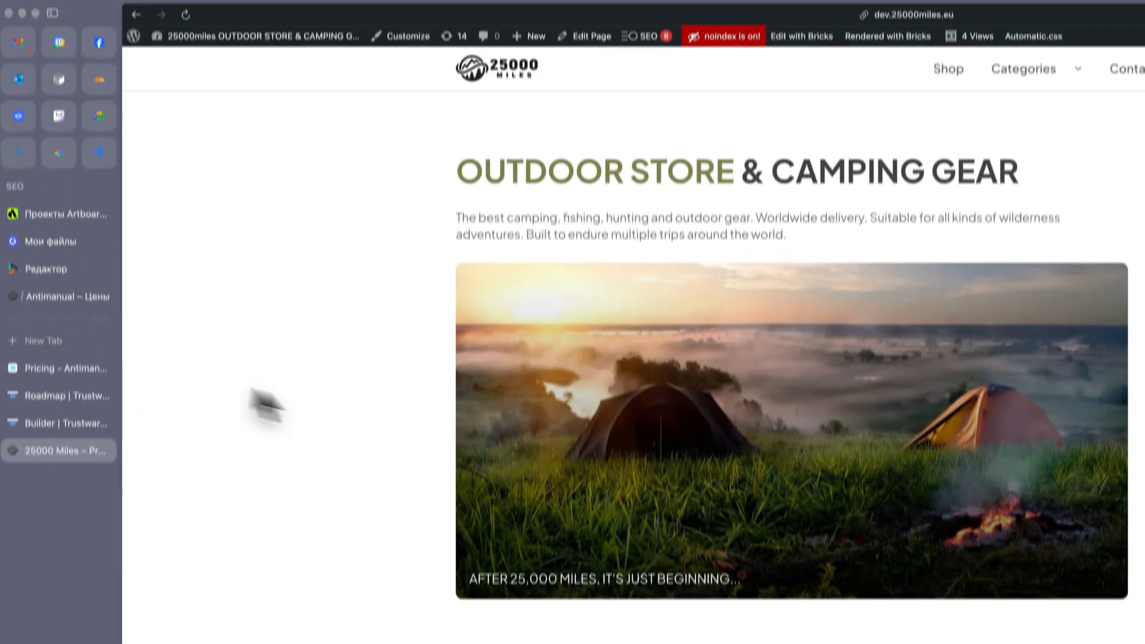
{"action": "mouse_move", "coordinate": [213, 60]}
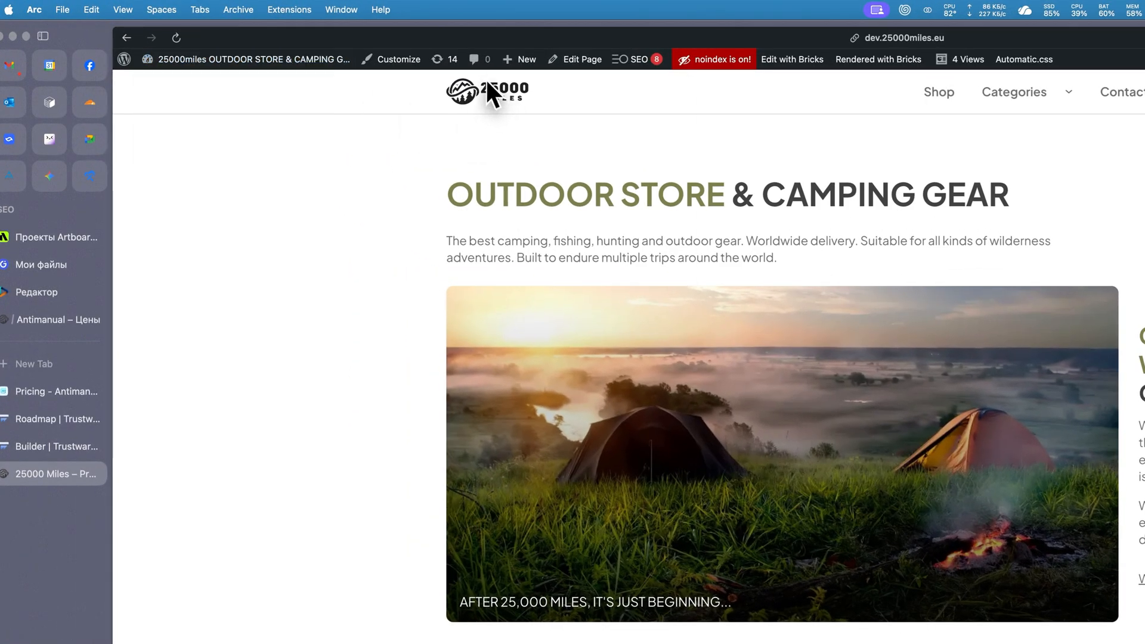
{"action": "right_click", "coordinate": [331, 53]}
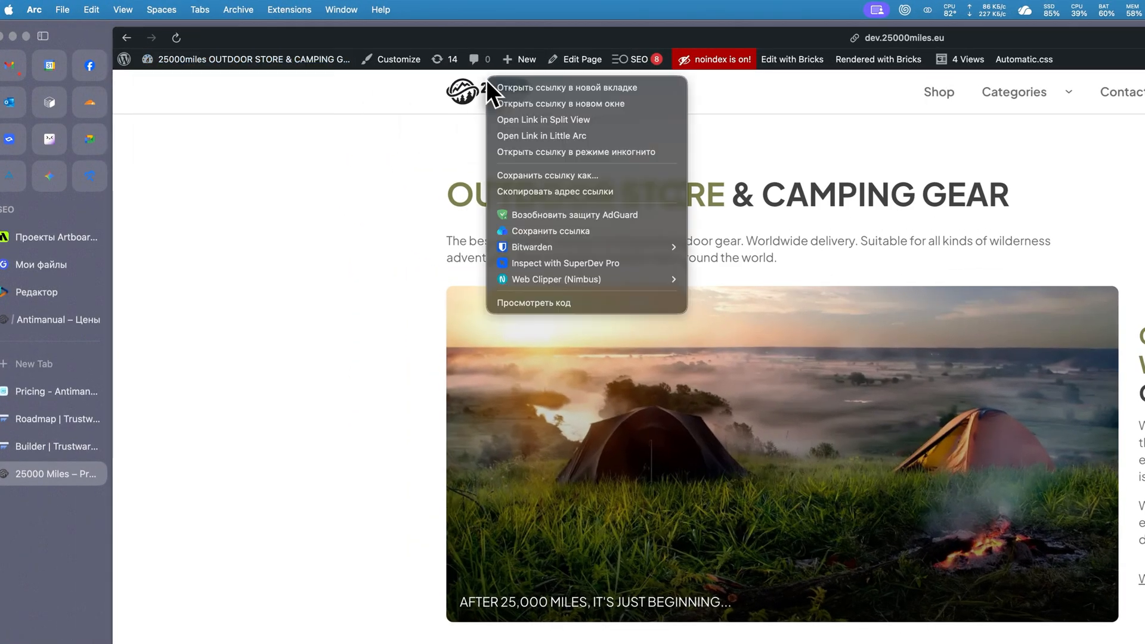
{"action": "left_click", "coordinate": [571, 152]}
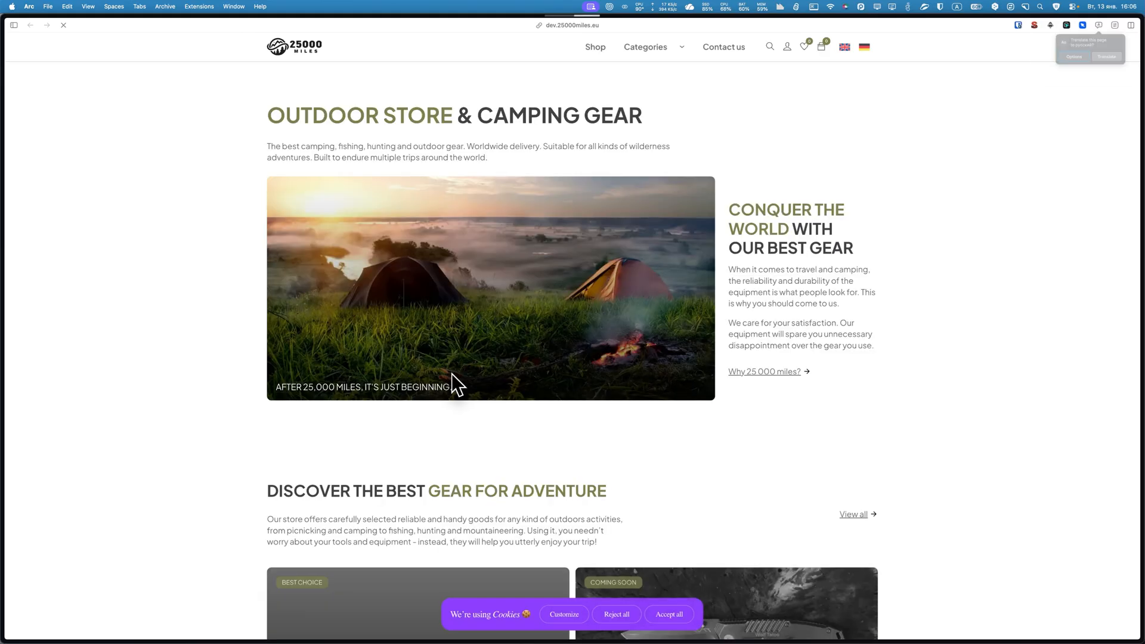
{"action": "scroll", "coordinate": [454, 391], "scroll_direction": "down", "scroll_amount": 3}
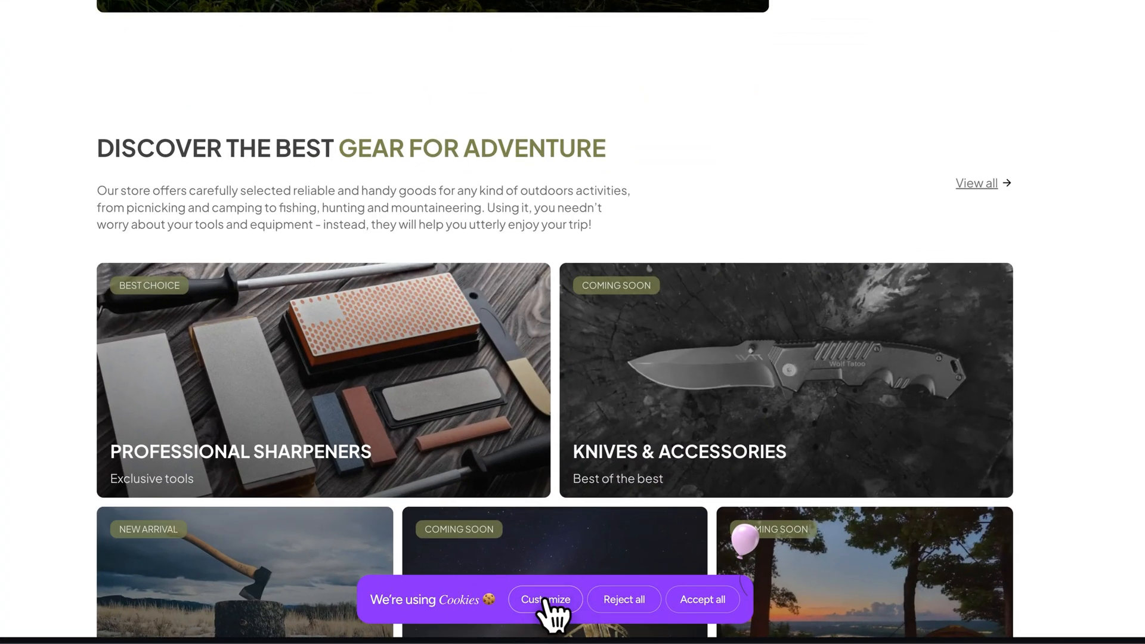
Customize the cookie preferences from the banner, enabling the Functional and Other categories, and save the choices.
{"action": "left_click", "coordinate": [566, 614]}
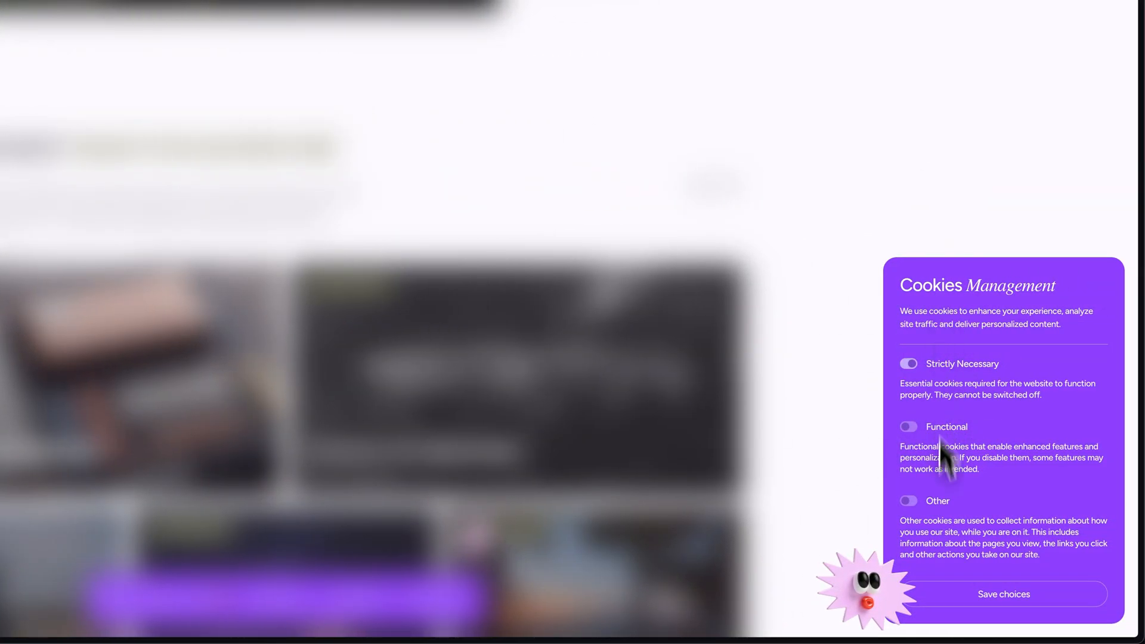
{"action": "left_click", "coordinate": [908, 427]}
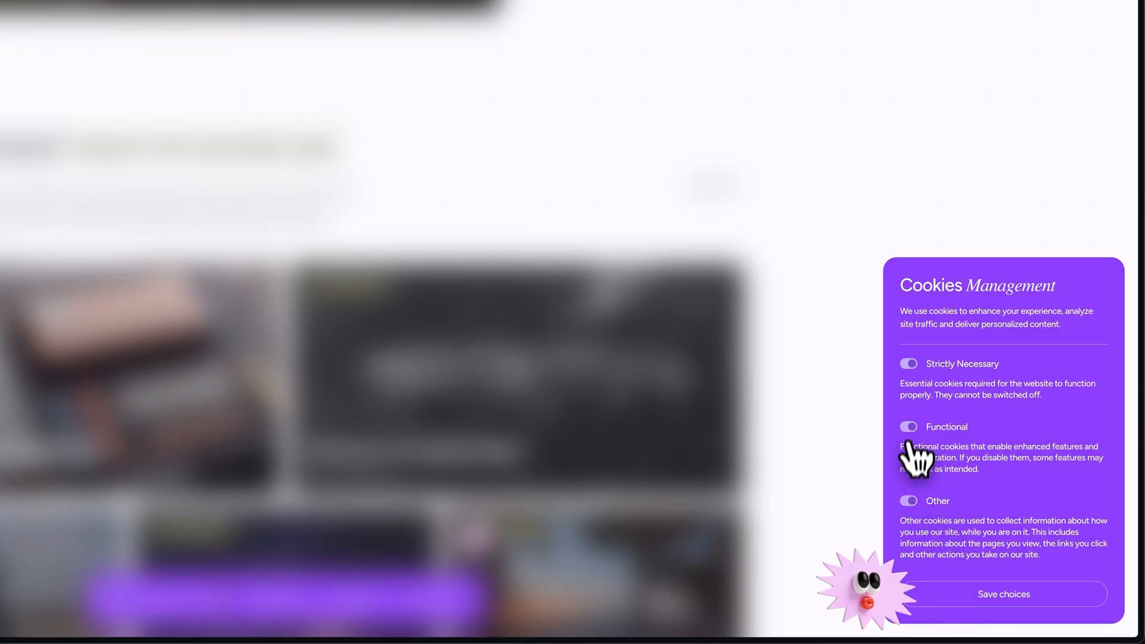
{"action": "left_click", "coordinate": [991, 605]}
Look over the home page for the cookie banner once consent is given, and close the incognito window.
{"action": "scroll", "coordinate": [775, 113], "scroll_direction": "up", "scroll_amount": 5}
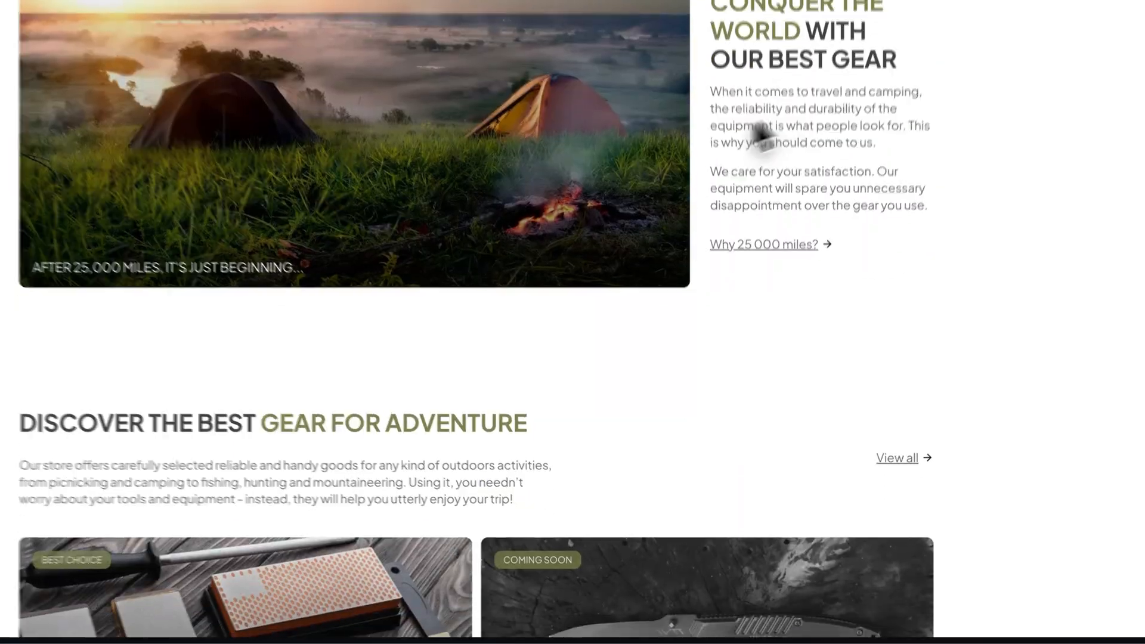
{"action": "scroll", "coordinate": [623, 441], "scroll_direction": "down", "scroll_amount": 4}
{"action": "scroll", "coordinate": [598, 457], "scroll_direction": "down", "scroll_amount": 1}
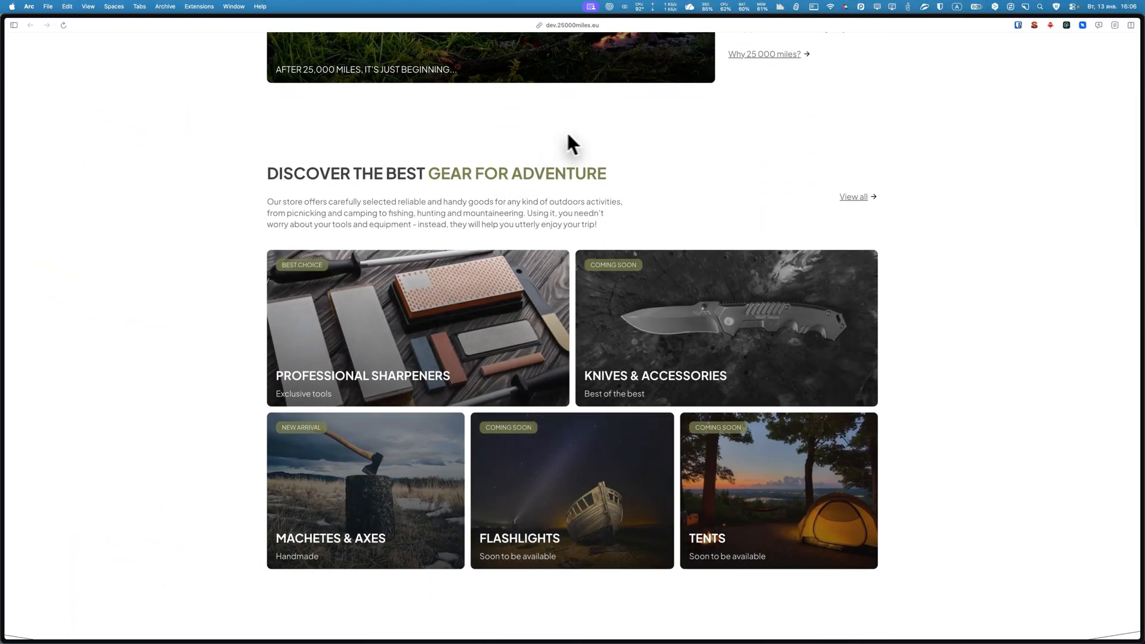
{"action": "scroll", "coordinate": [561, 280], "scroll_direction": "down", "scroll_amount": 7}
{"action": "scroll", "coordinate": [631, 461], "scroll_direction": "up", "scroll_amount": 10}
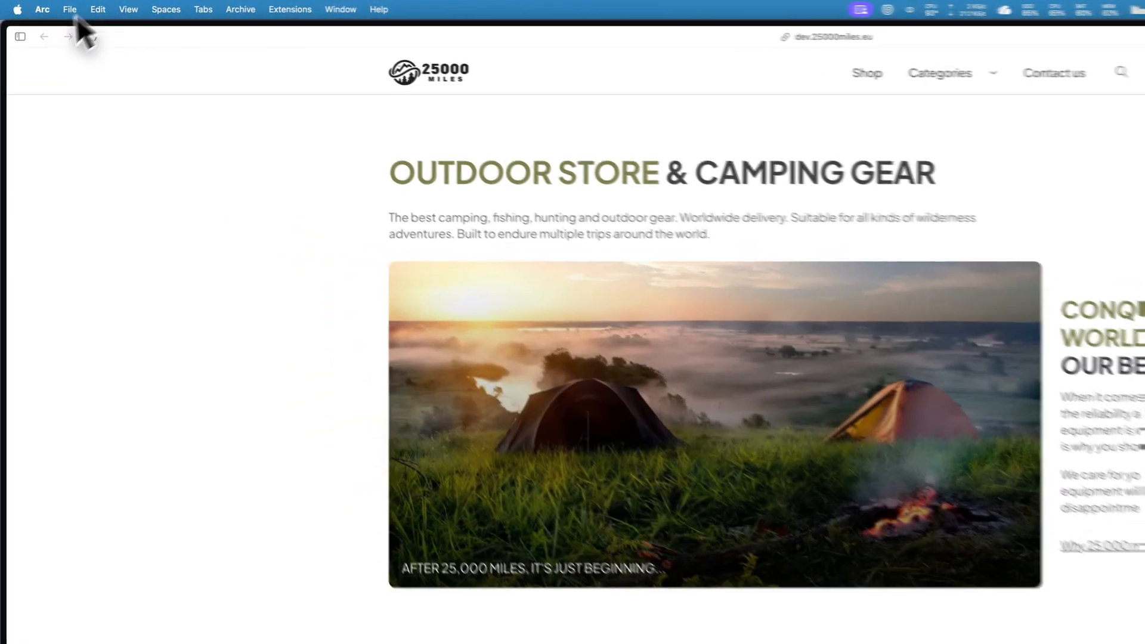
{"action": "left_click", "coordinate": [13, 25]}
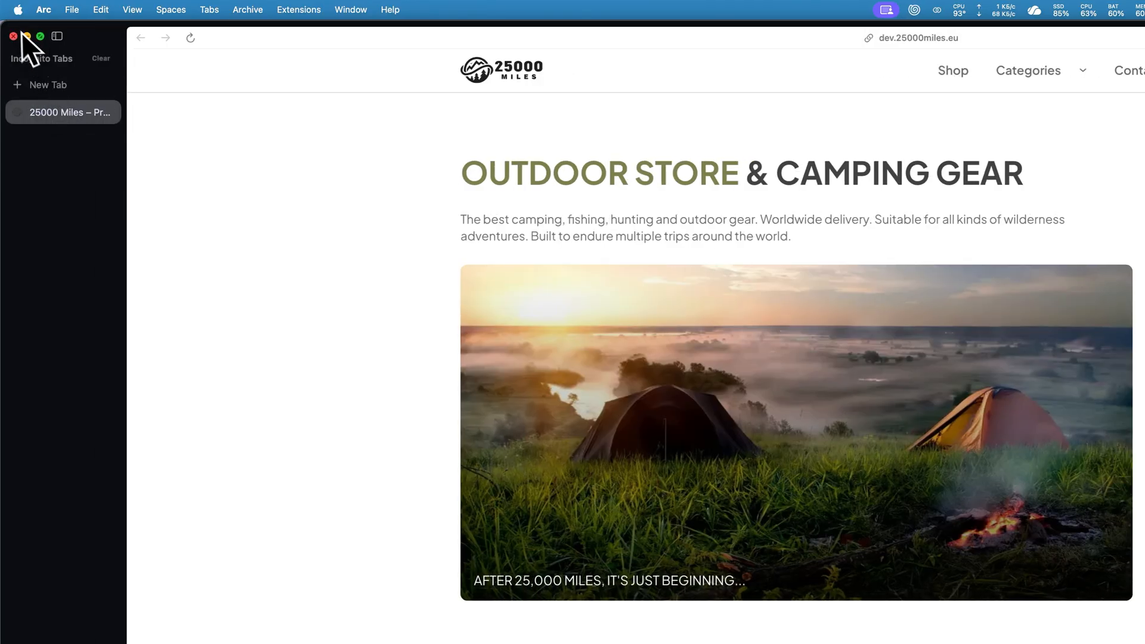
{"action": "left_click", "coordinate": [10, 36]}
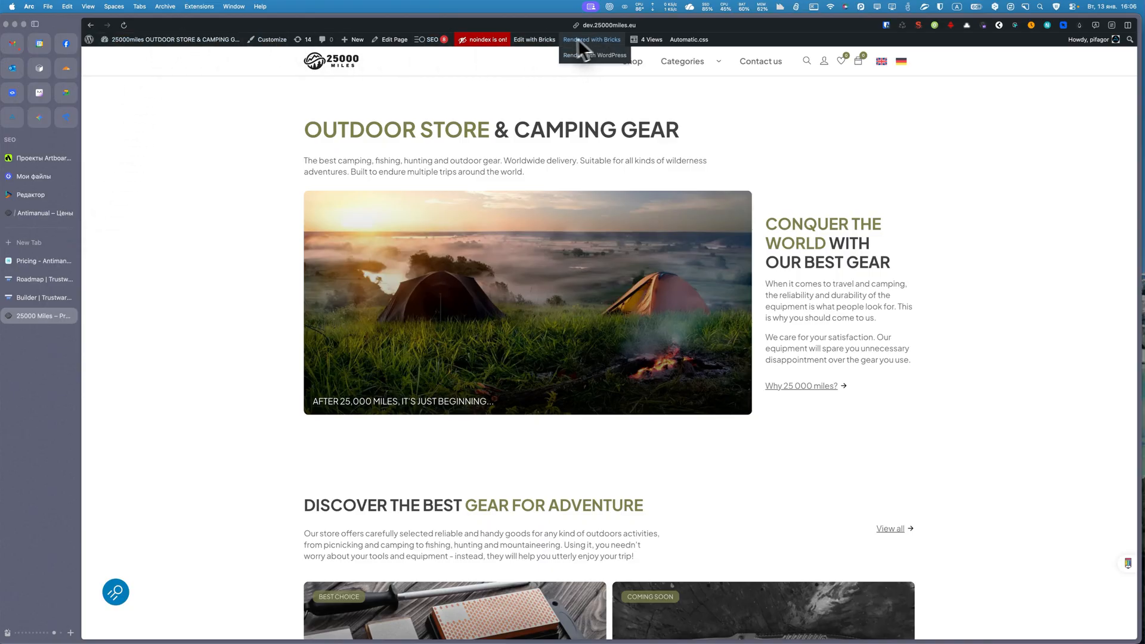
Open the site's footer template for editing with Bricks in a new tab, check the live footer, and switch to the template.
{"action": "mouse_move", "coordinate": [531, 41]}
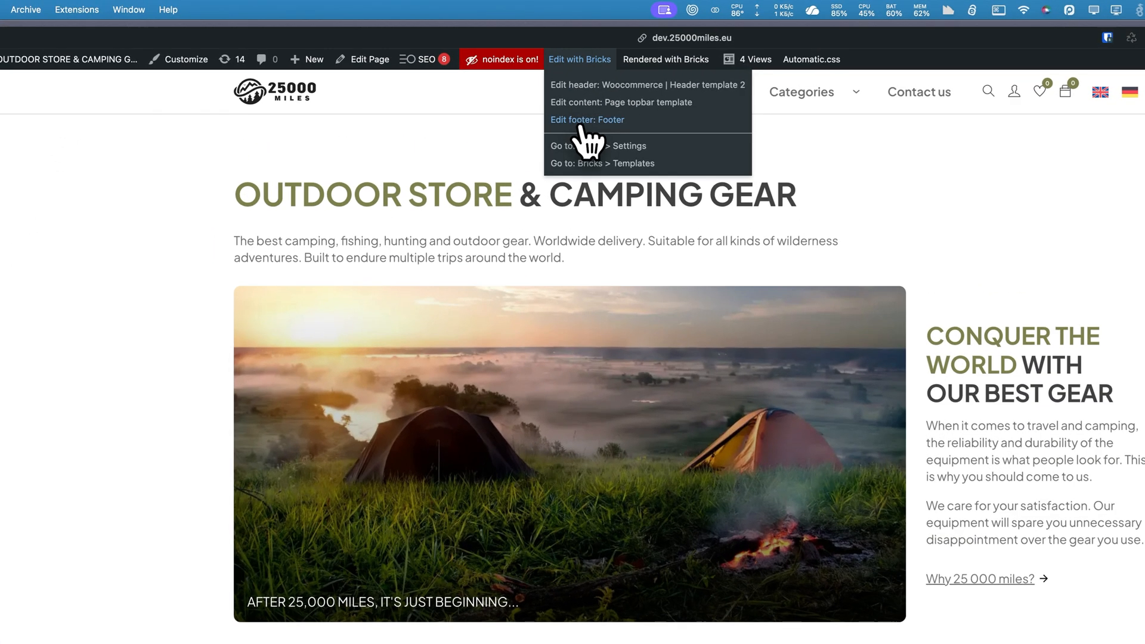
{"action": "right_click", "coordinate": [587, 121]}
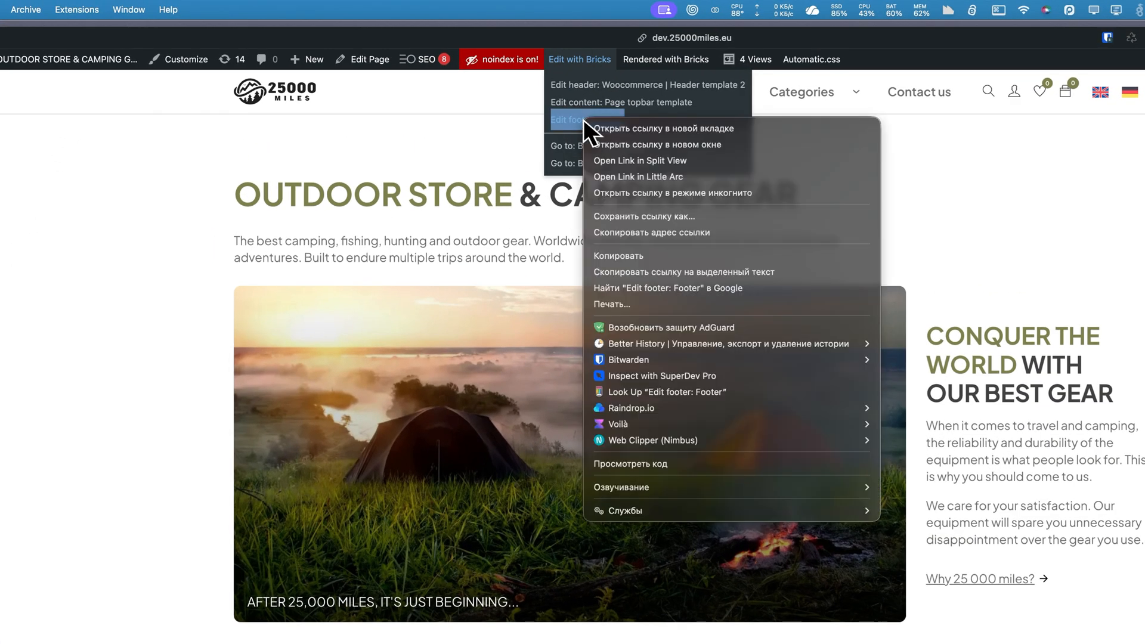
{"action": "left_click", "coordinate": [609, 124]}
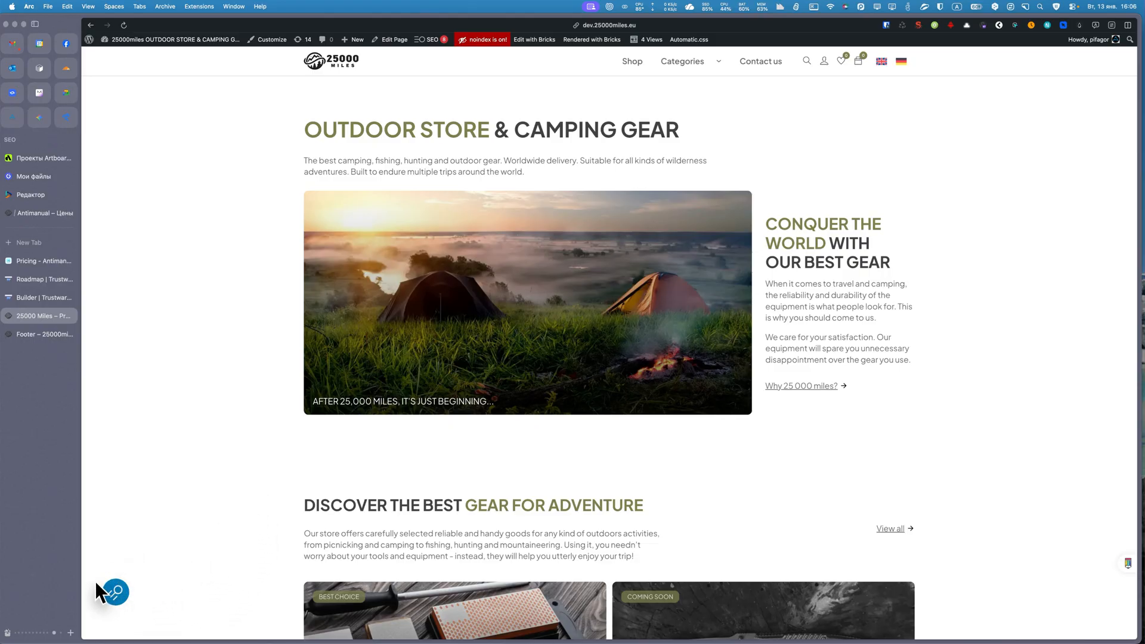
{"action": "scroll", "coordinate": [235, 574], "scroll_direction": "down", "scroll_amount": 20}
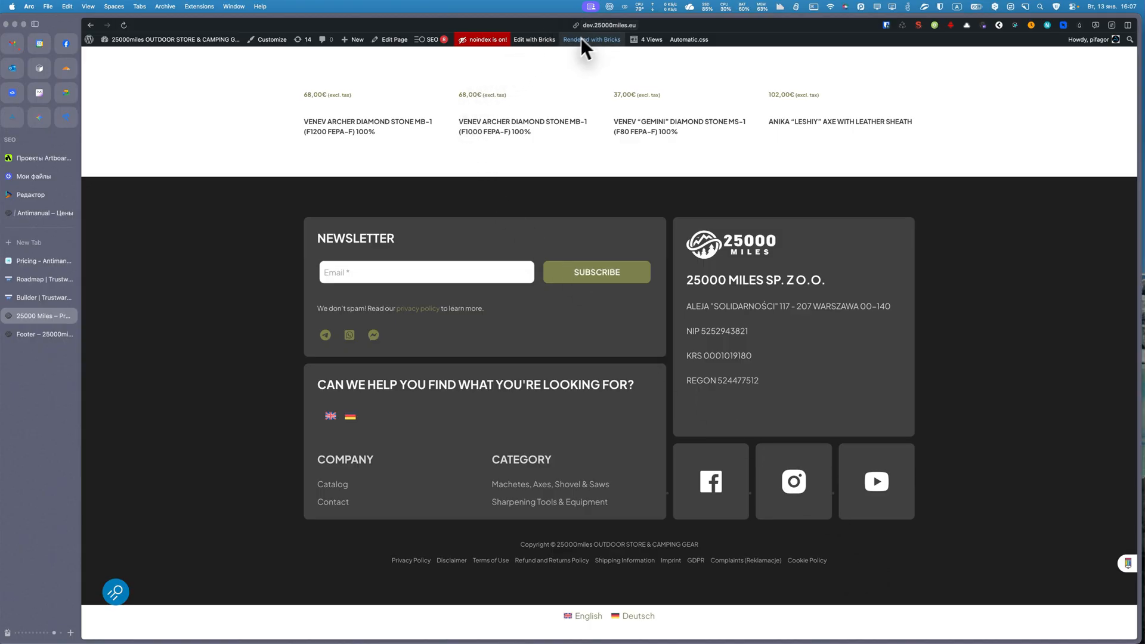
{"action": "mouse_move", "coordinate": [544, 41]}
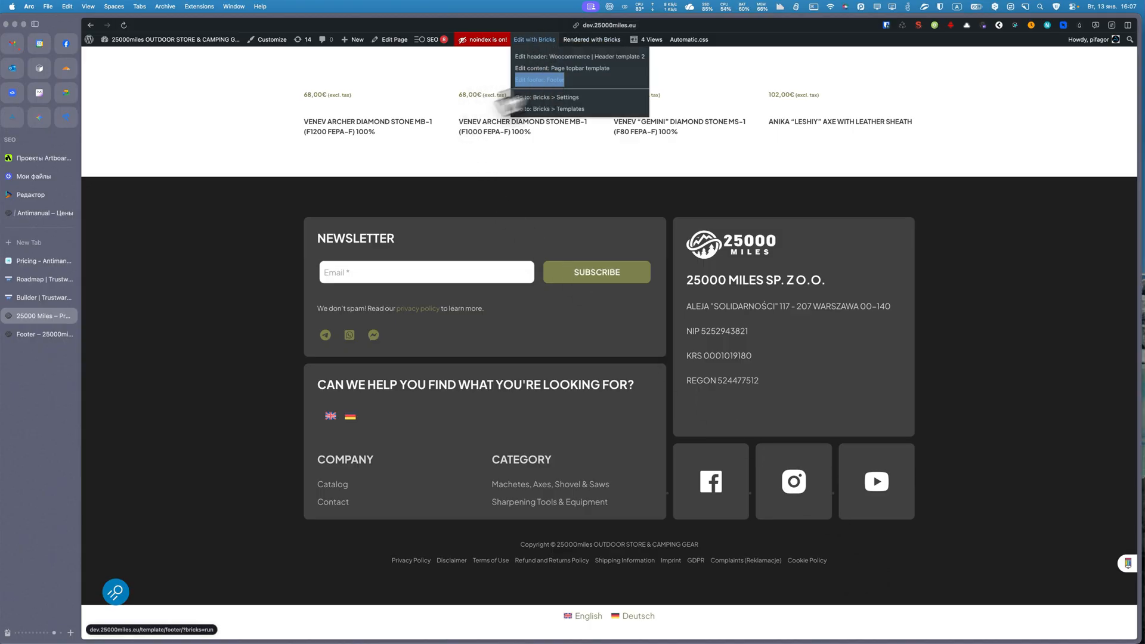
{"action": "left_click", "coordinate": [43, 334]}
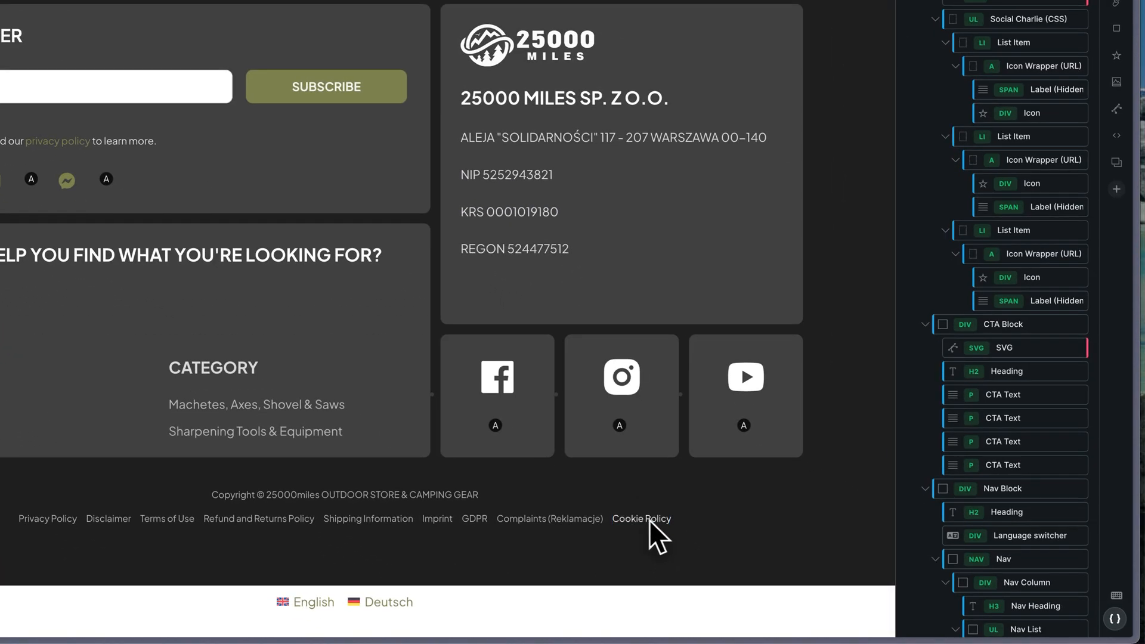
Duplicate the list item holding the footer's Cookie Policy link and select the copy.
{"action": "left_click", "coordinate": [650, 520]}
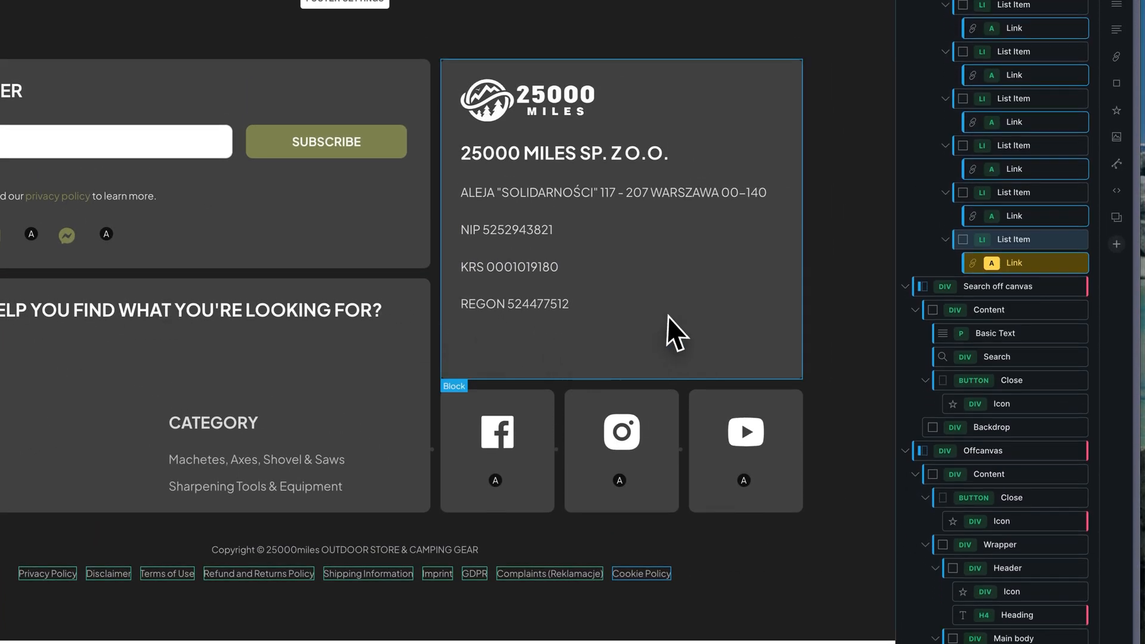
{"action": "left_click", "coordinate": [1066, 240]}
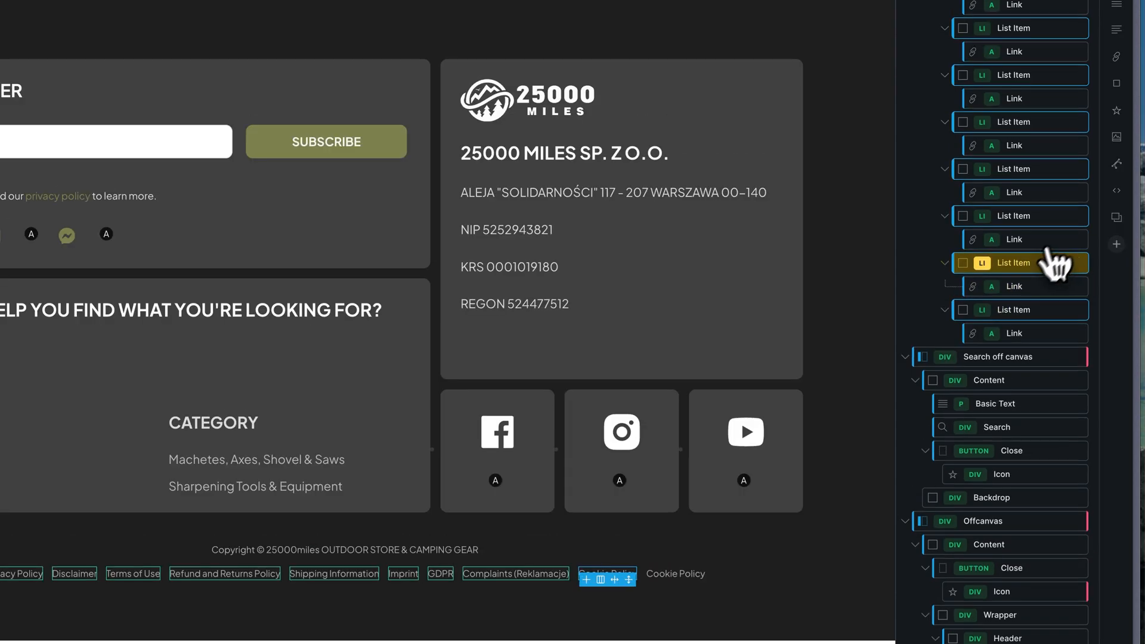
{"action": "left_click", "coordinate": [1014, 310]}
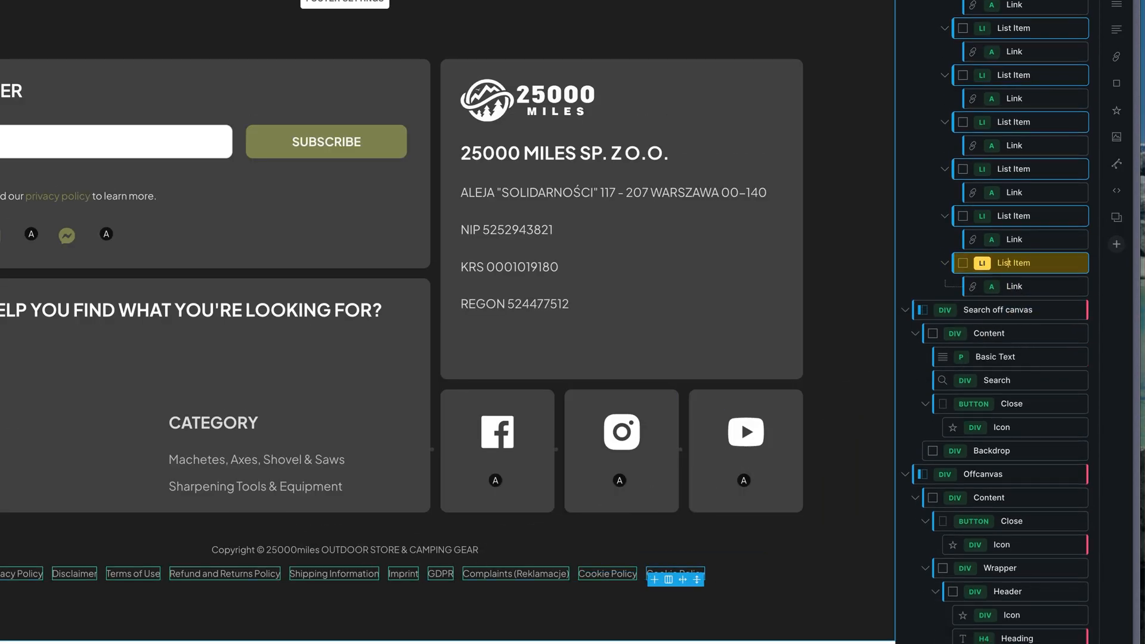
Clear the link destination of the duplicated footer link and change its text to "Cookie Settings".
{"action": "left_click", "coordinate": [983, 284]}
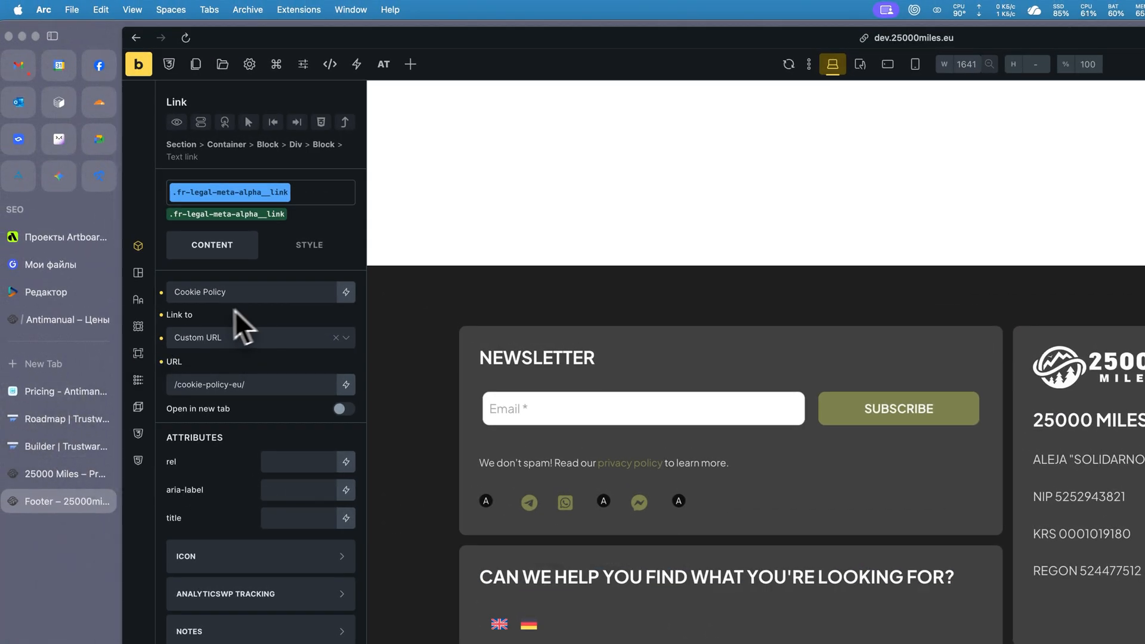
{"action": "left_click", "coordinate": [161, 315]}
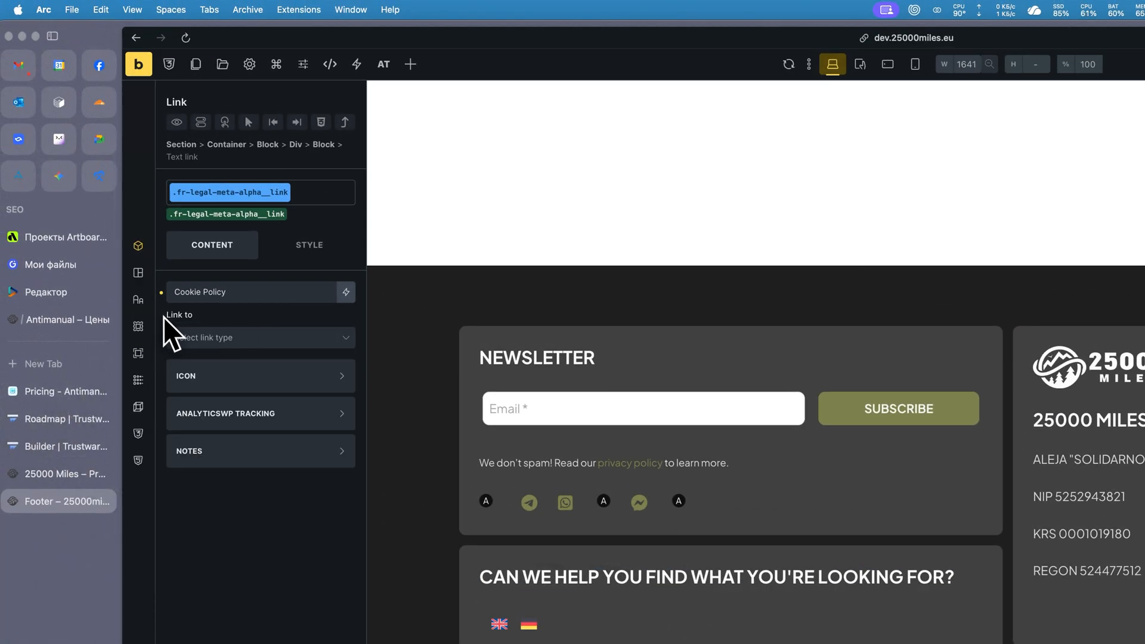
{"action": "left_click_drag", "start_coordinate": [235, 292], "coordinate": [213, 292]}
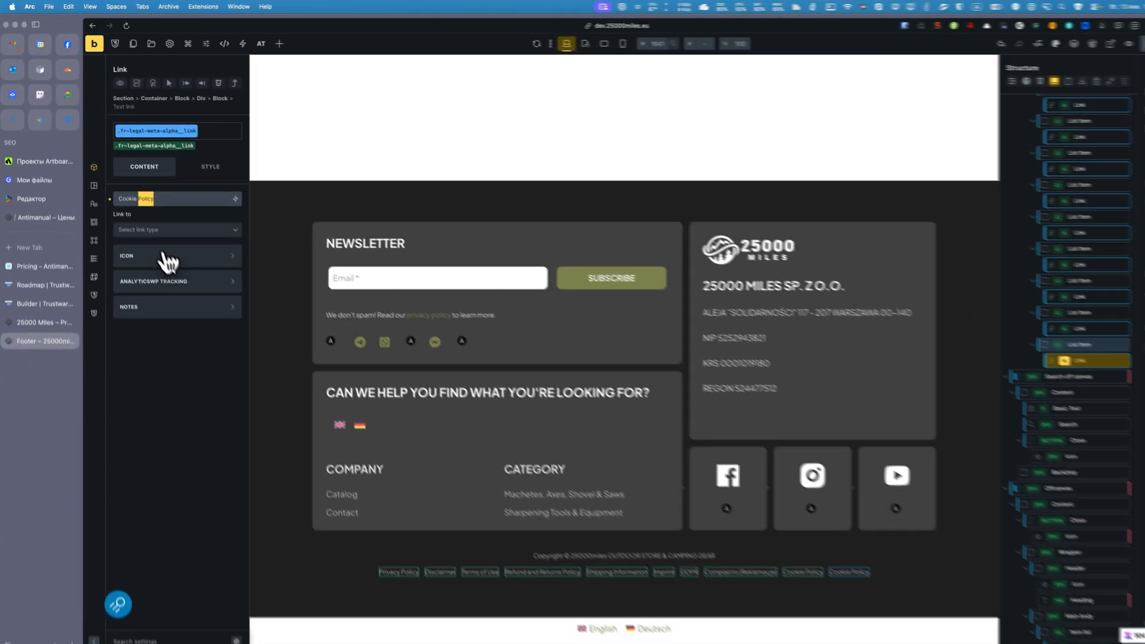
{"action": "type", "text": "S"}
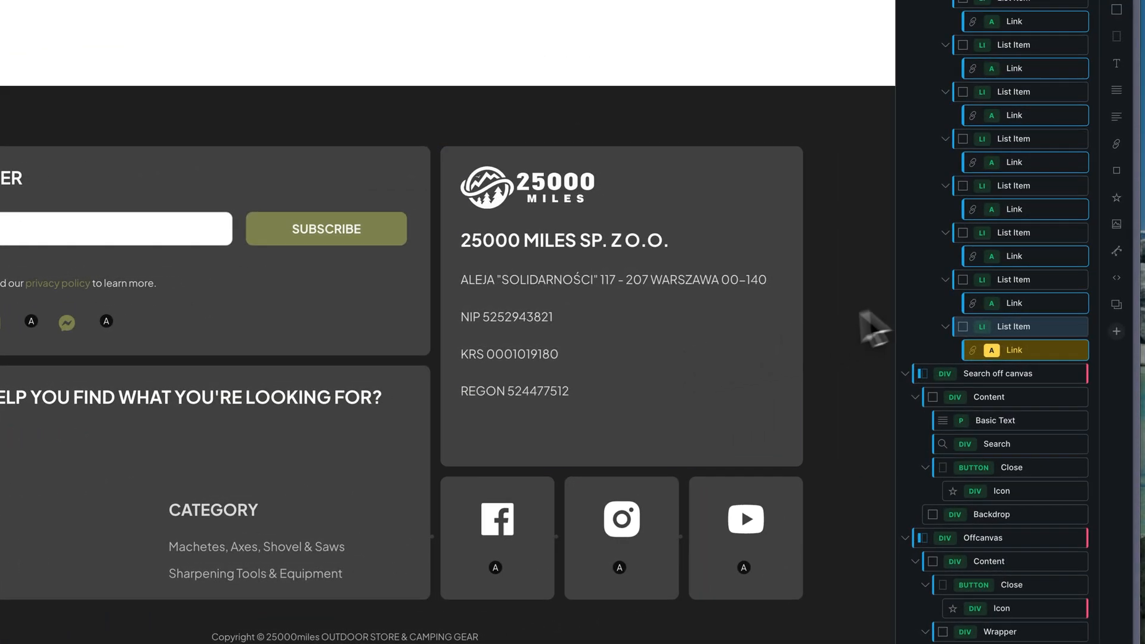
Add a custom attribute named data-tw-open-modal, with no value, to the Cookie Settings link.
{"action": "left_click", "coordinate": [970, 325]}
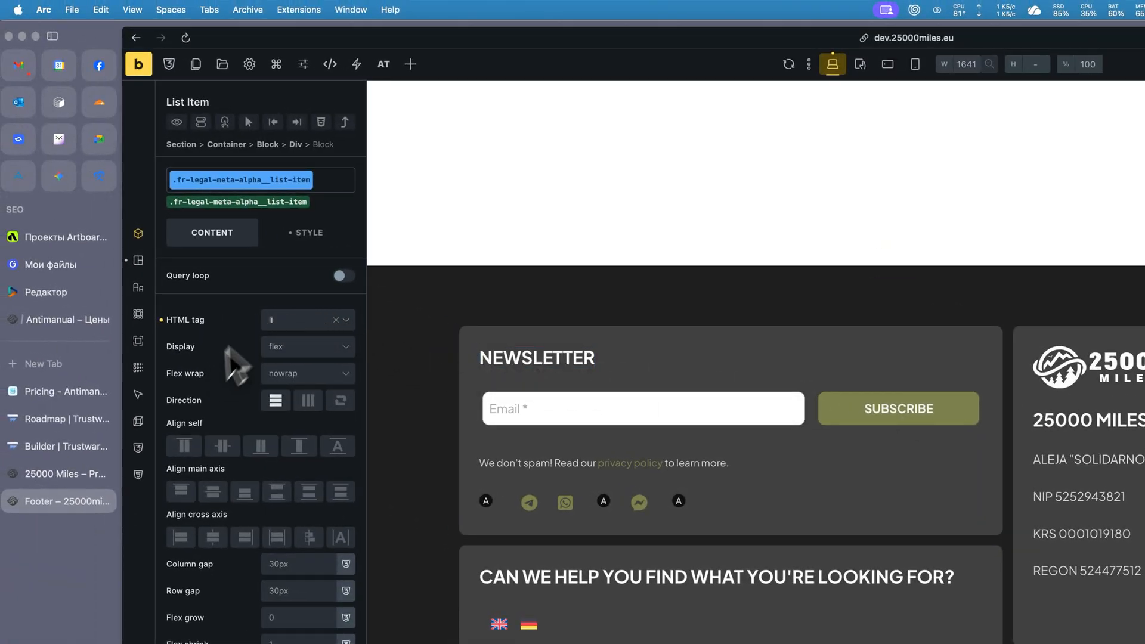
{"action": "left_click", "coordinate": [310, 233]}
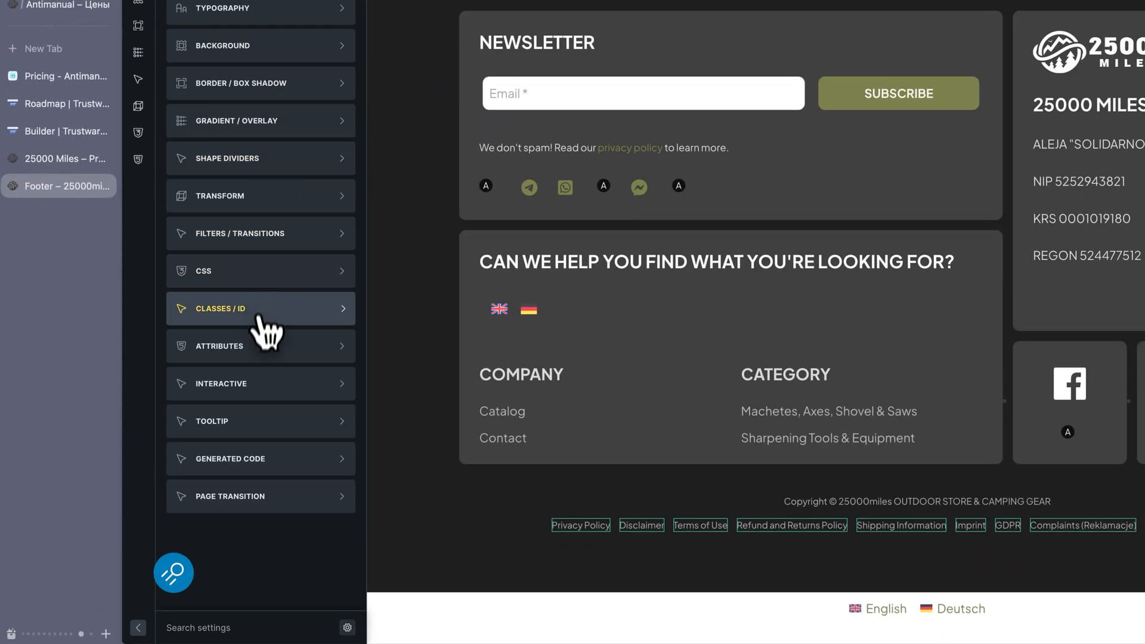
{"action": "left_click", "coordinate": [262, 346]}
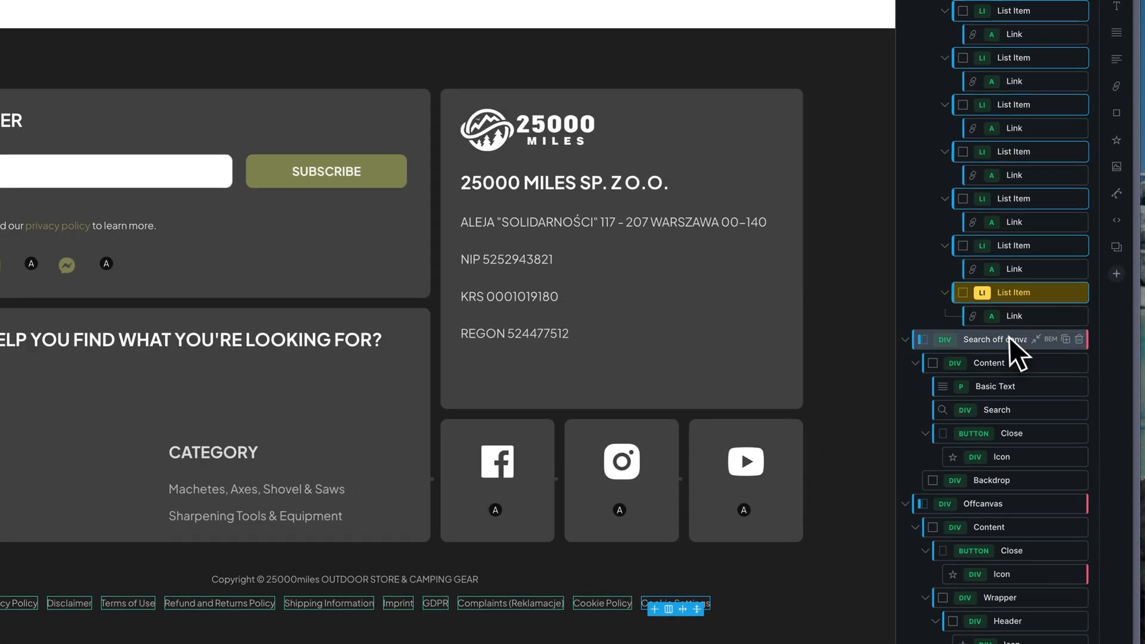
{"action": "left_click", "coordinate": [1057, 368]}
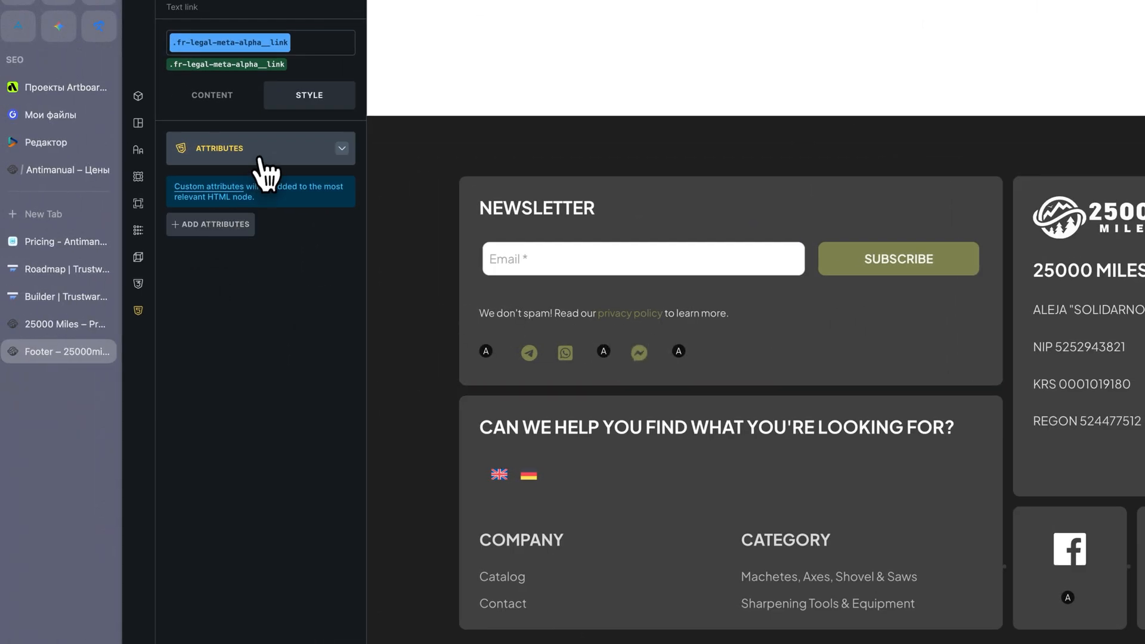
{"action": "left_click", "coordinate": [240, 223]}
{"action": "left_click", "coordinate": [217, 276]}
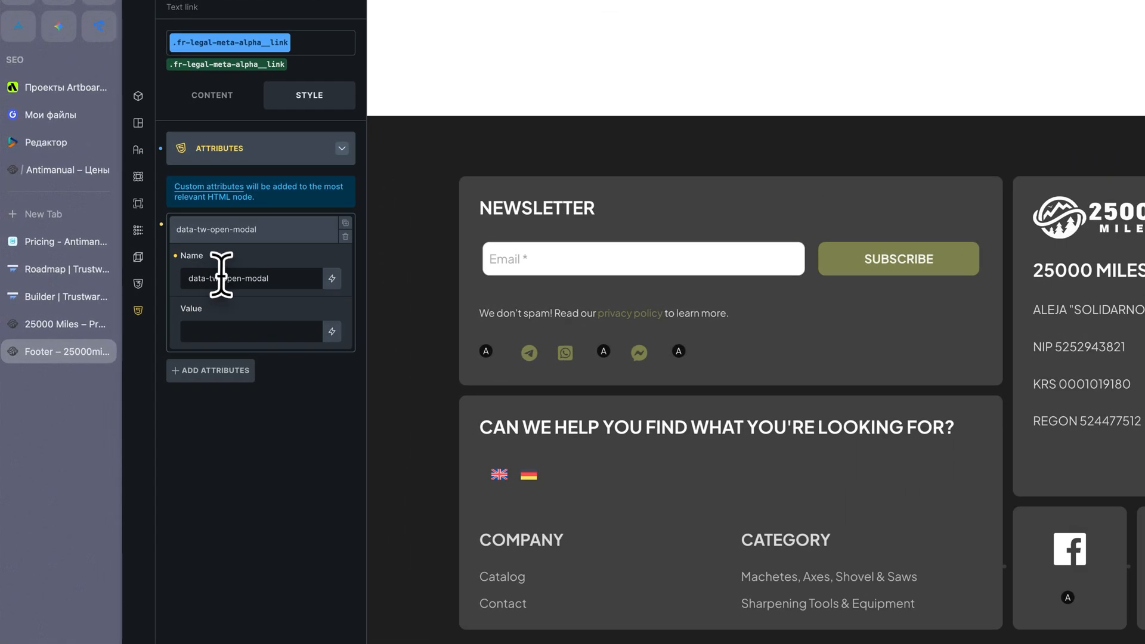
{"action": "left_click_drag", "start_coordinate": [148, 284], "coordinate": [180, 285]}
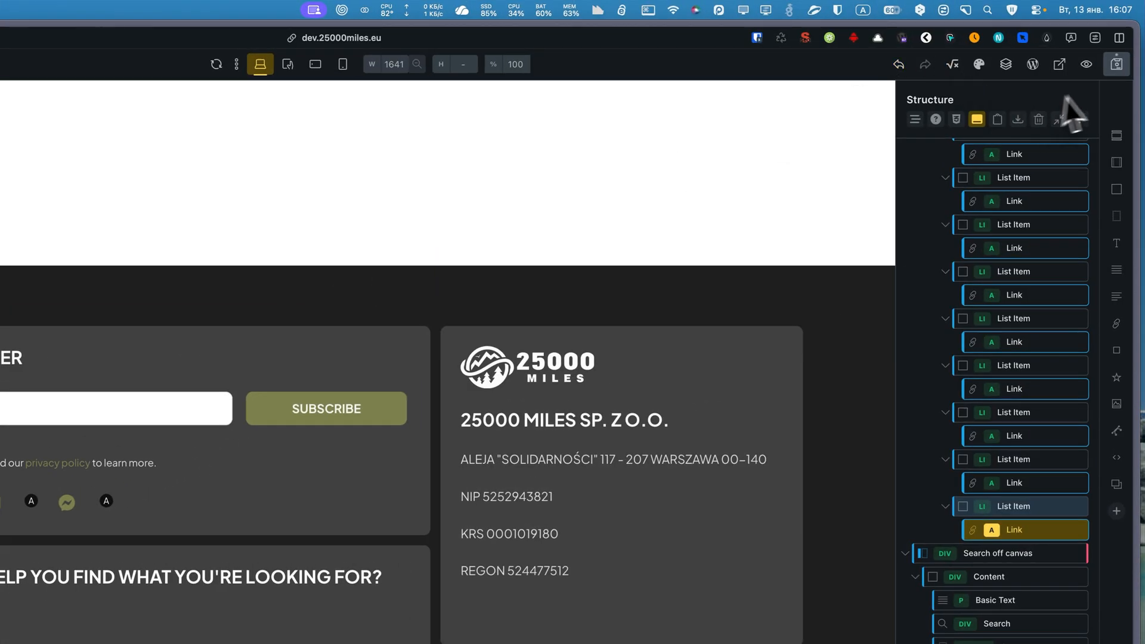
View the live site in a new tab and test the footer's Cookie Settings link to bring up the consent modal.
{"action": "left_click", "coordinate": [1060, 65]}
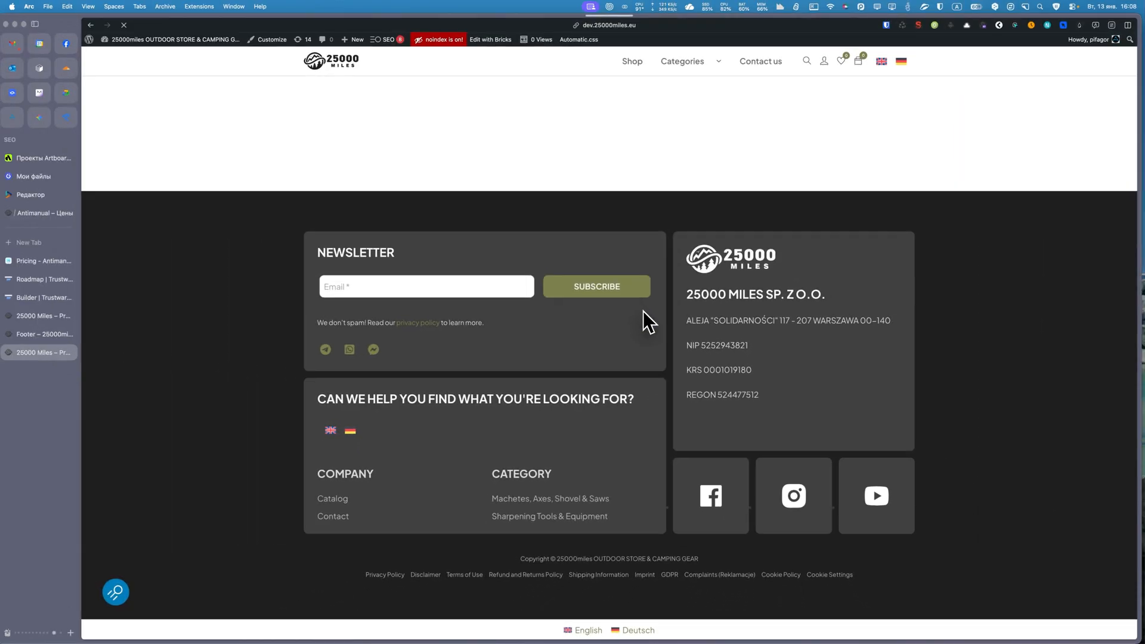
{"action": "scroll", "coordinate": [642, 311], "scroll_direction": "down", "scroll_amount": 15}
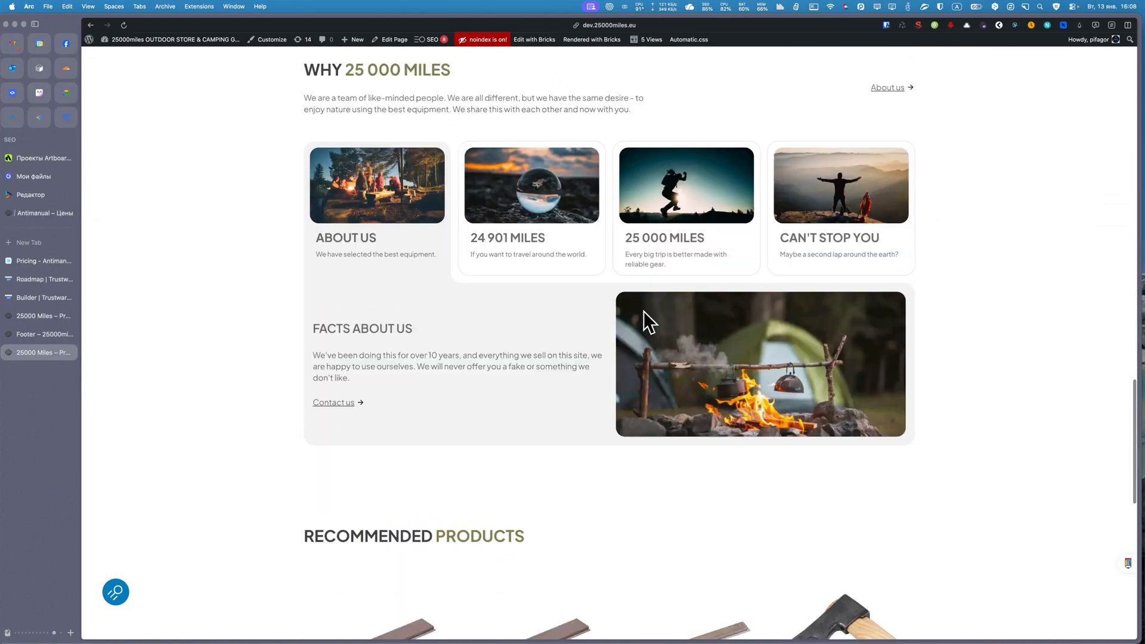
{"action": "scroll", "coordinate": [643, 311], "scroll_direction": "down", "scroll_amount": 10}
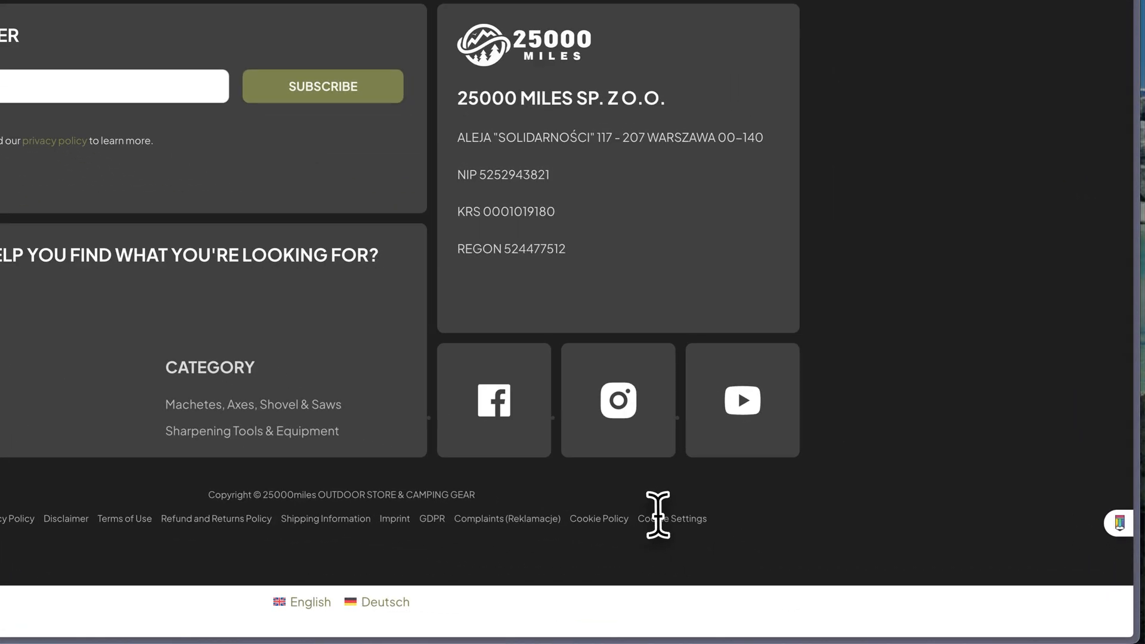
{"action": "left_click", "coordinate": [819, 560]}
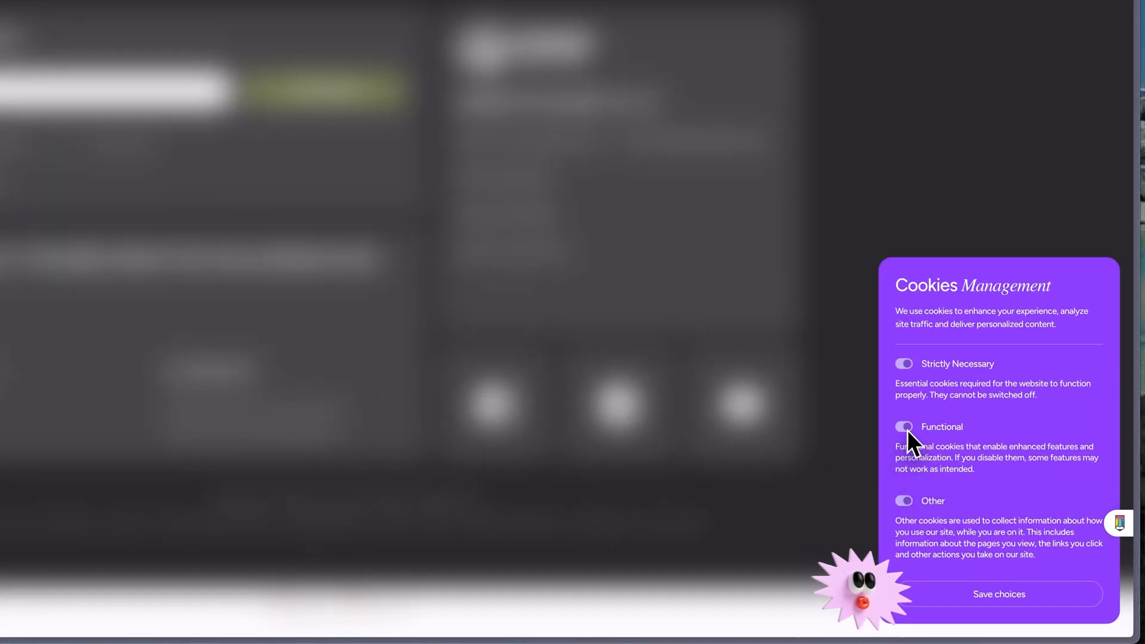
Save consent choices with Functional and Other switched off, and recheck them through the footer's Cookie Settings link.
{"action": "left_click", "coordinate": [985, 500]}
{"action": "left_click", "coordinate": [984, 599]}
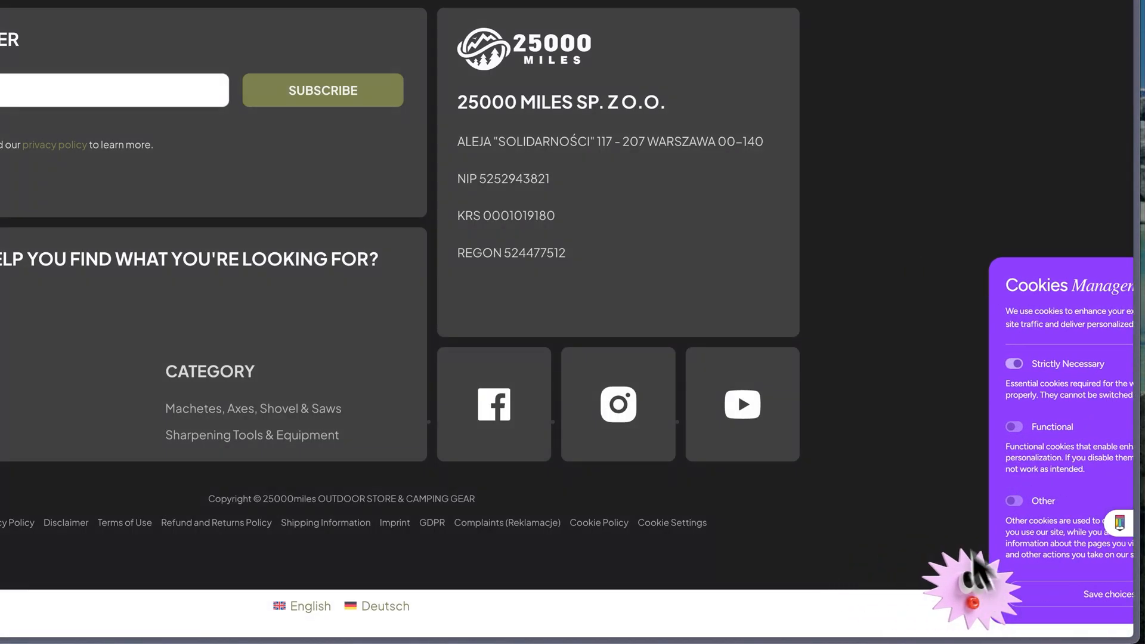
{"action": "left_click", "coordinate": [682, 520]}
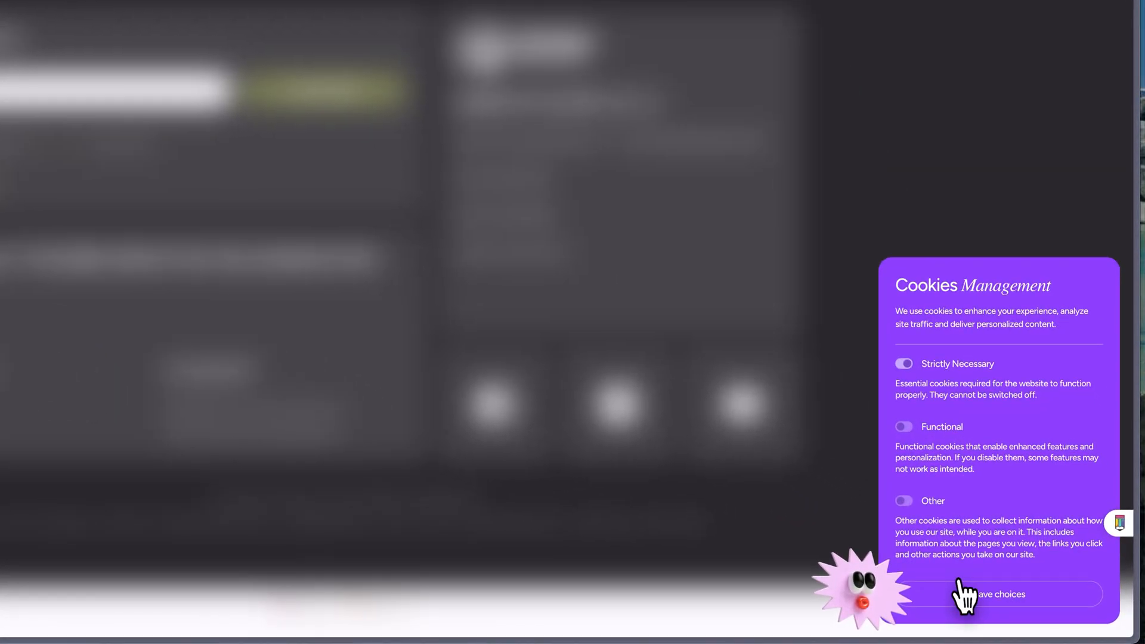
{"action": "left_click", "coordinate": [1000, 603]}
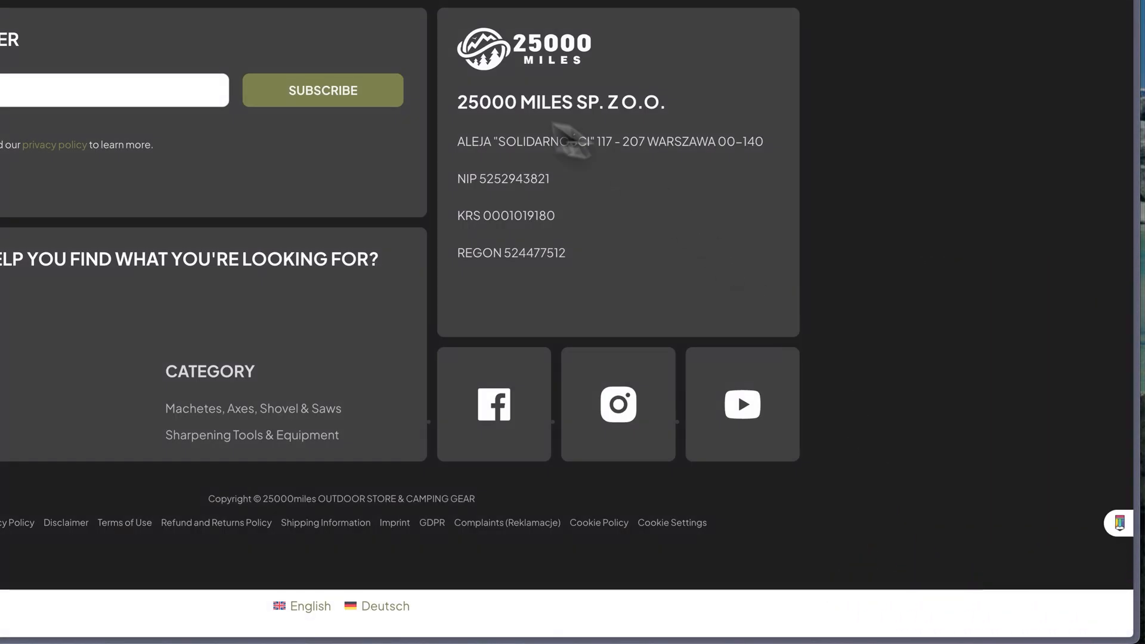
Reopen the consent modal from the footer's Cookie Settings link and save choices with Functional on and Other off.
{"action": "scroll", "coordinate": [596, 370], "scroll_direction": "up", "scroll_amount": 15}
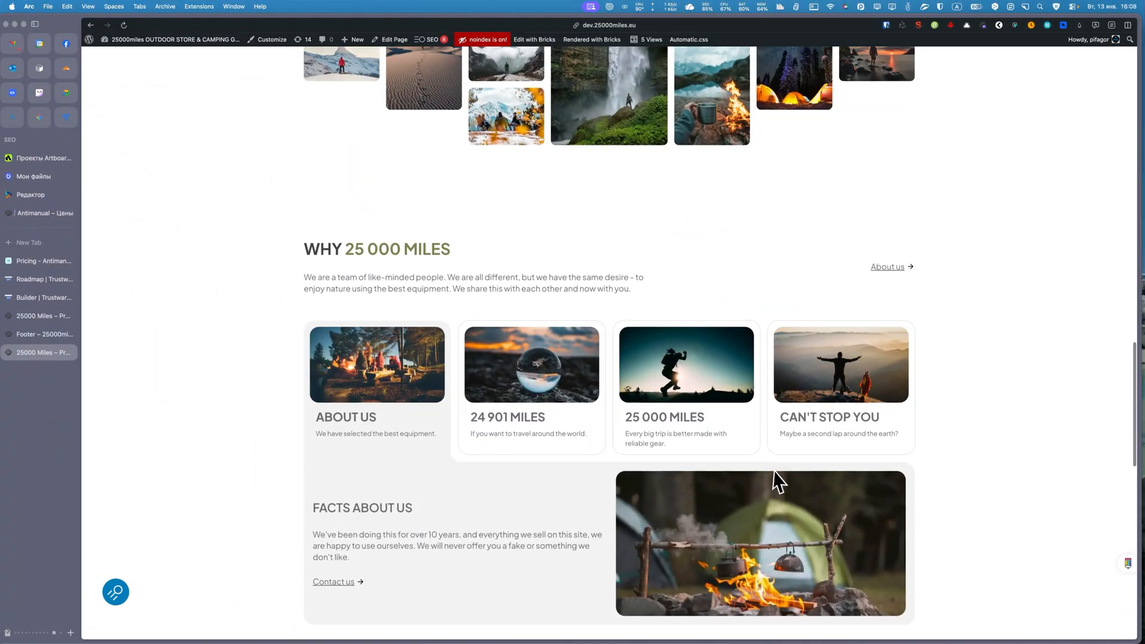
{"action": "scroll", "coordinate": [589, 383], "scroll_direction": "down", "scroll_amount": 10}
{"action": "scroll", "coordinate": [774, 470], "scroll_direction": "down", "scroll_amount": 3}
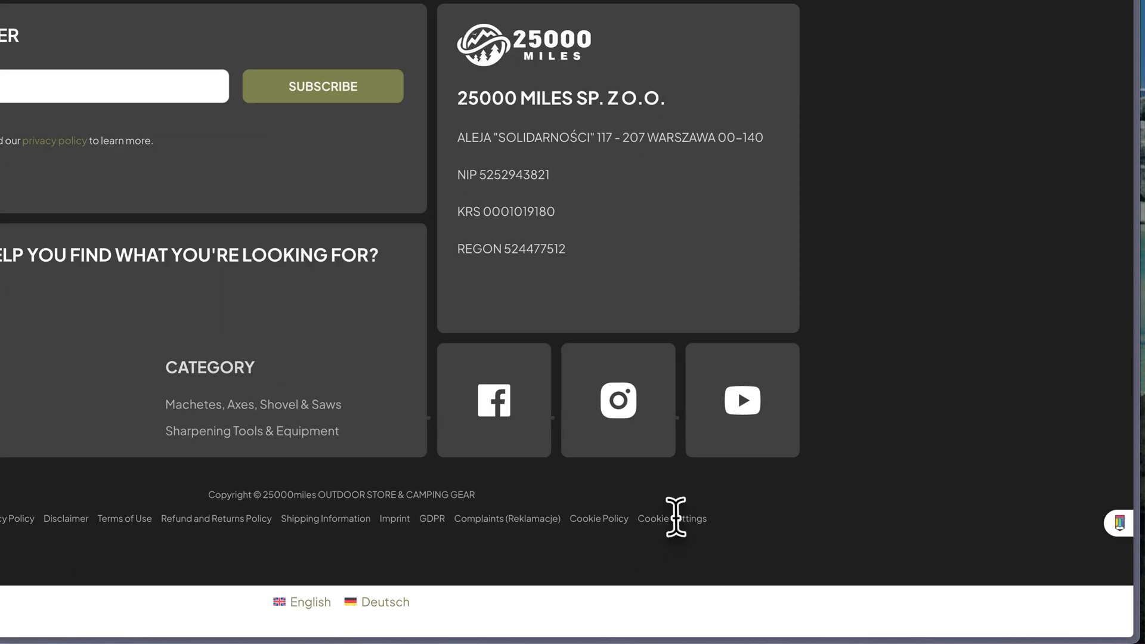
{"action": "left_click", "coordinate": [676, 518]}
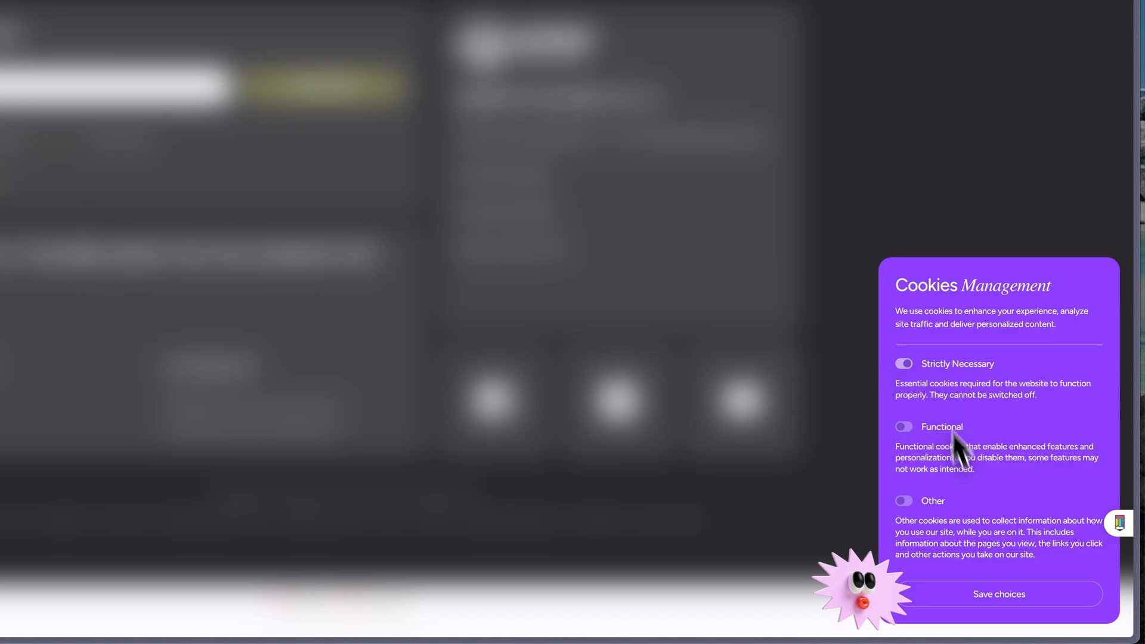
{"action": "left_click", "coordinate": [902, 501]}
{"action": "left_click", "coordinate": [905, 427]}
{"action": "left_click", "coordinate": [902, 501]}
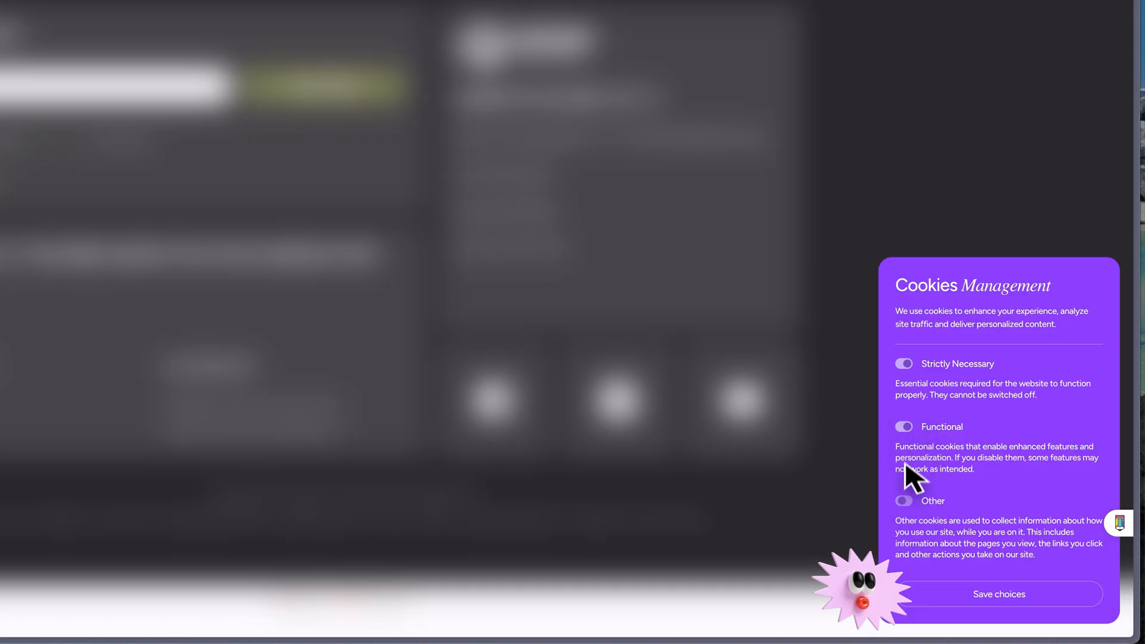
{"action": "left_click", "coordinate": [999, 594]}
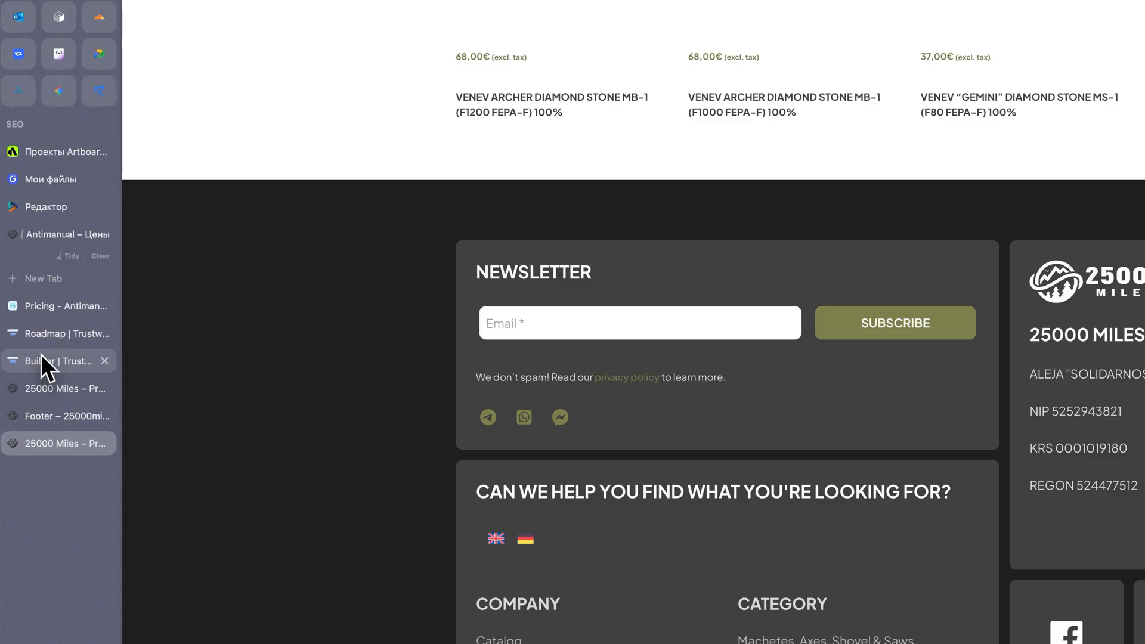
Switch to the Trustwards builder tab, return to the dashboard and open the dev.25000miles.eu site.
{"action": "left_click", "coordinate": [27, 294]}
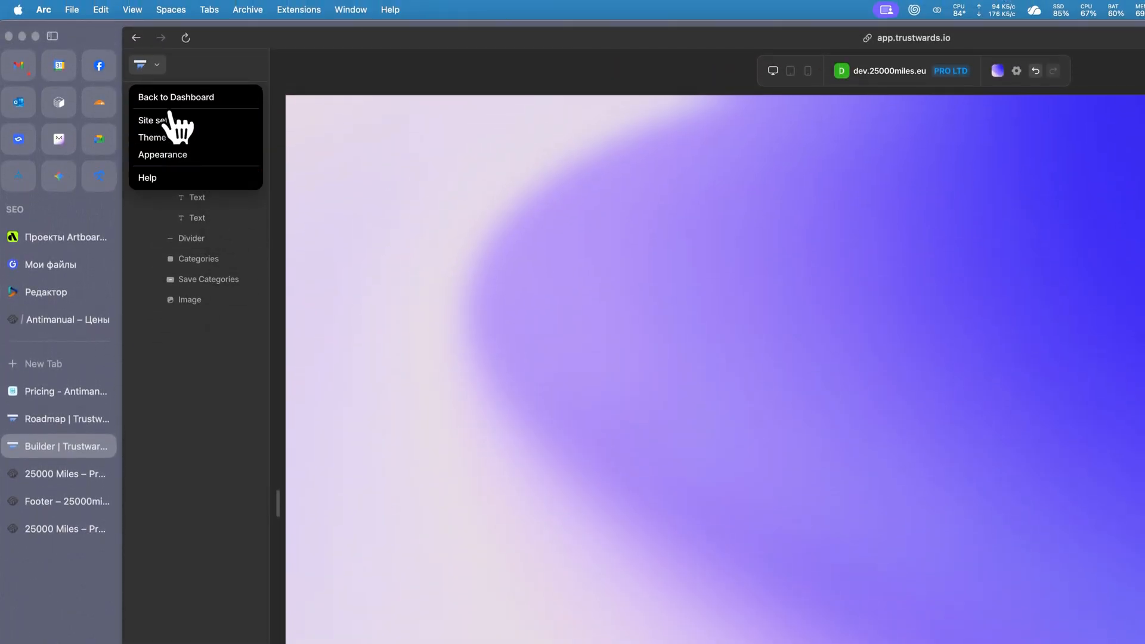
{"action": "left_click", "coordinate": [168, 97]}
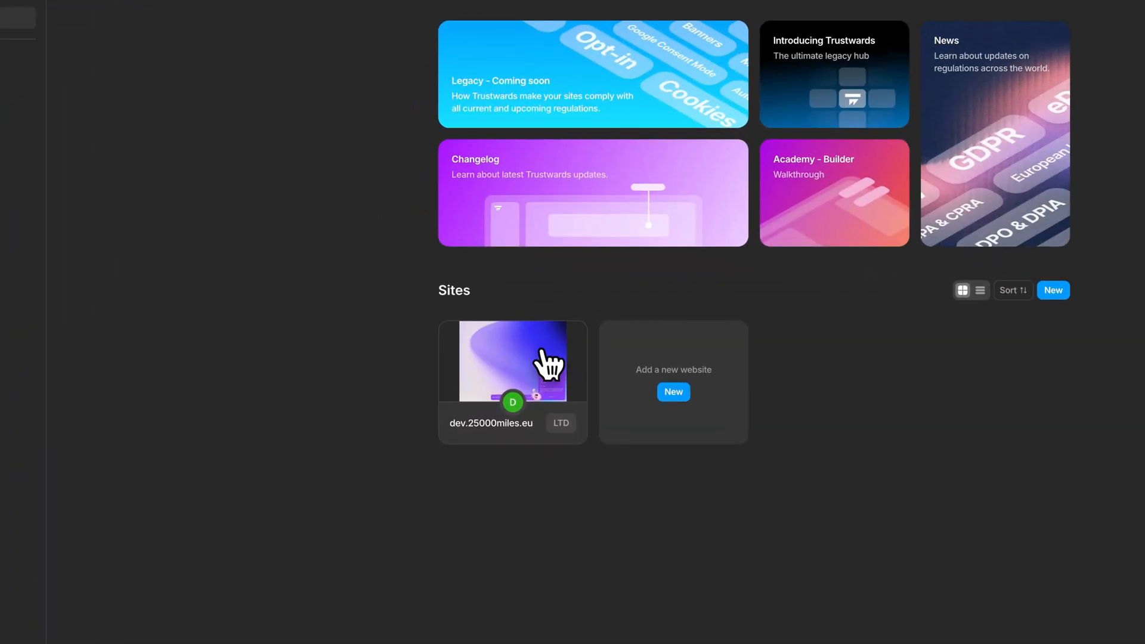
{"action": "left_click", "coordinate": [545, 362]}
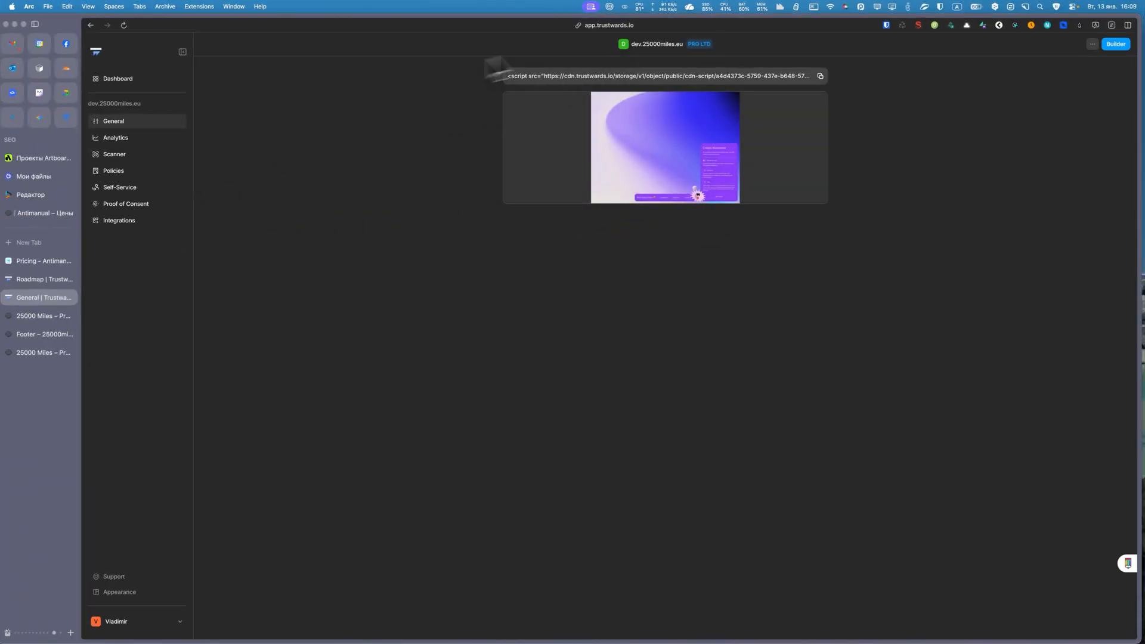
View the site's Analytics page with its consent choices, monthly visitors, devices and browsers.
{"action": "left_click", "coordinate": [115, 137]}
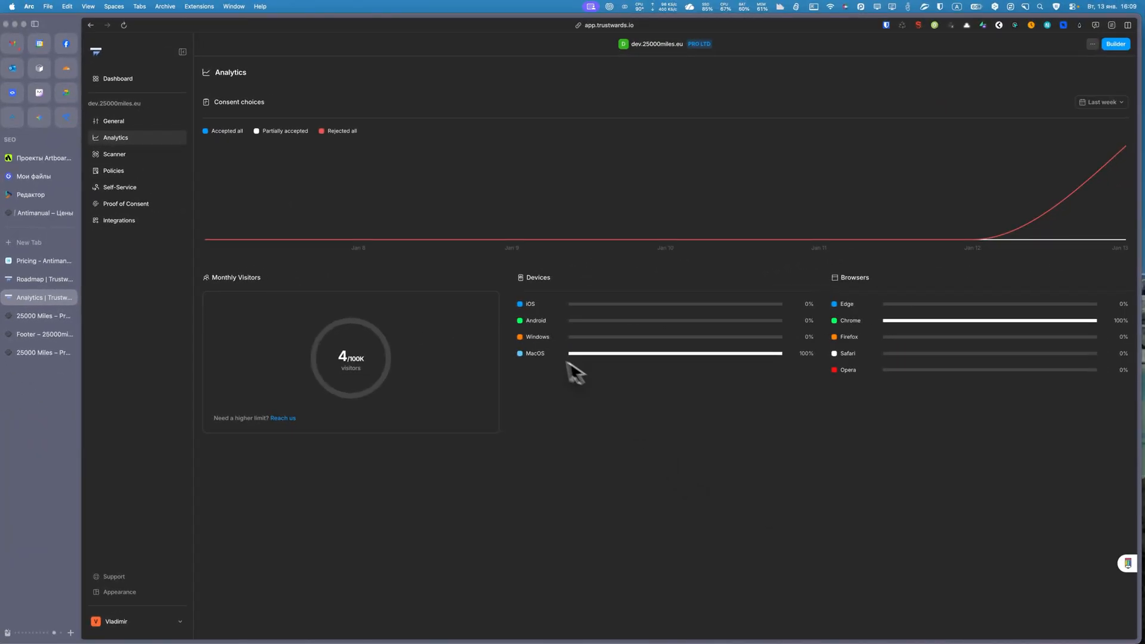
{"action": "scroll", "coordinate": [360, 353], "scroll_direction": "left", "scroll_amount": 5}
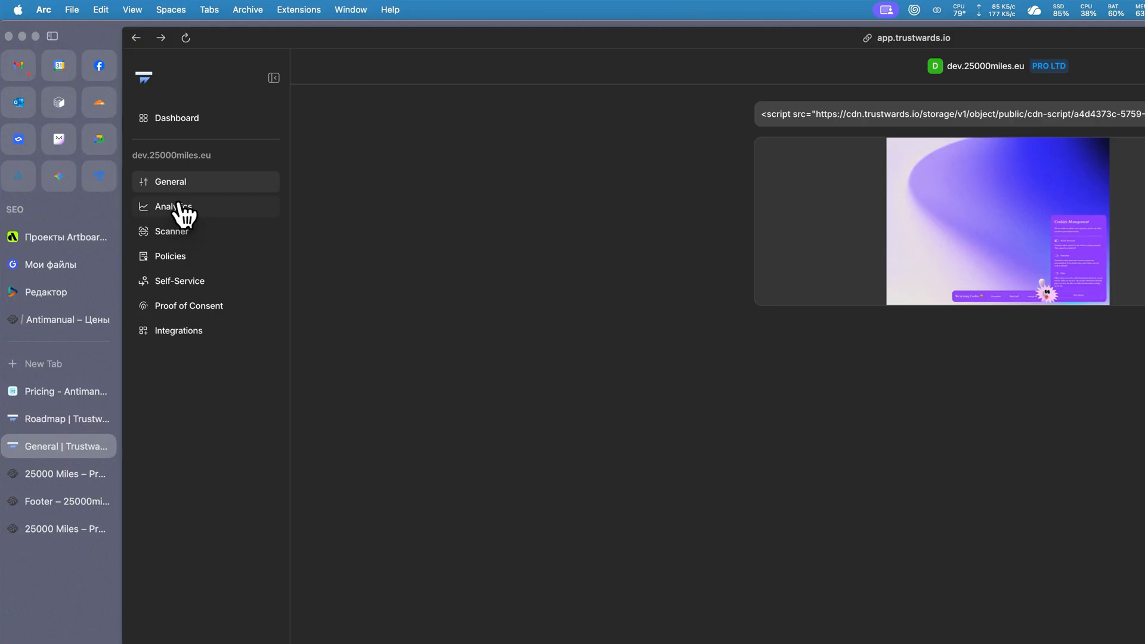
{"action": "left_click", "coordinate": [176, 209]}
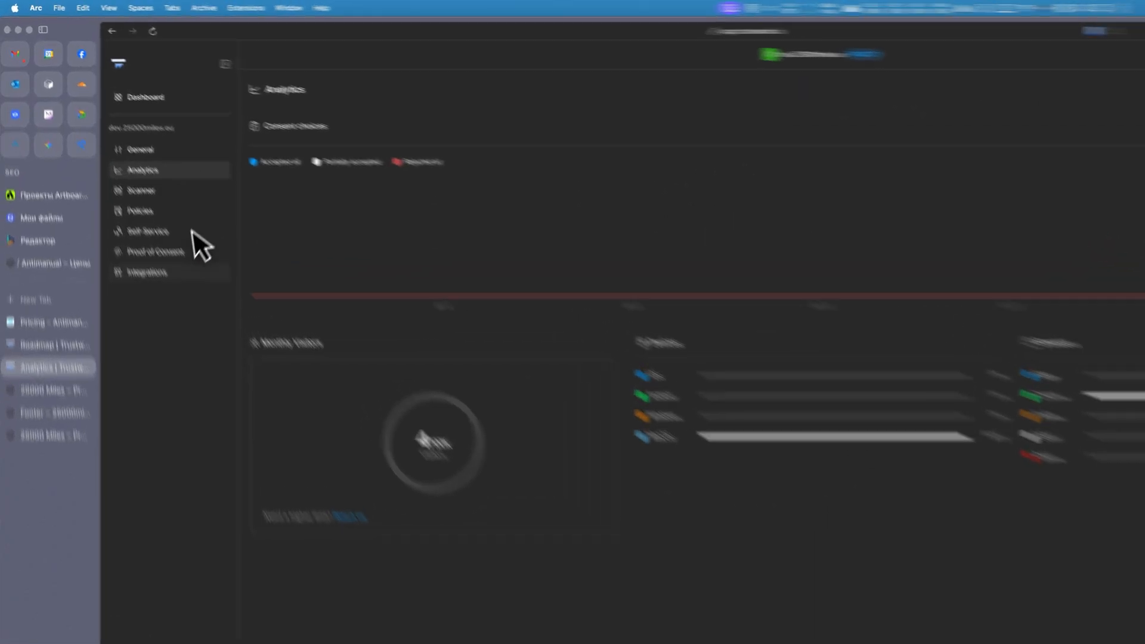
View the site's Scanner page and examine the scanned scripts and the monthly scan allowance.
{"action": "left_click", "coordinate": [160, 190]}
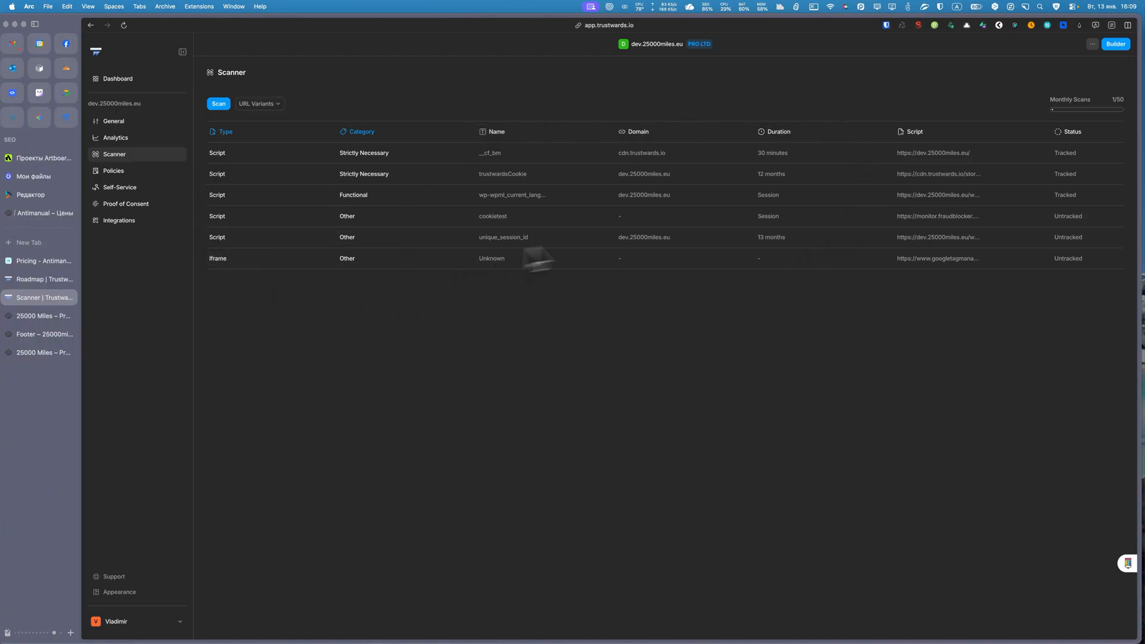
{"action": "scroll", "coordinate": [1033, 103], "scroll_direction": "up", "scroll_amount": 2}
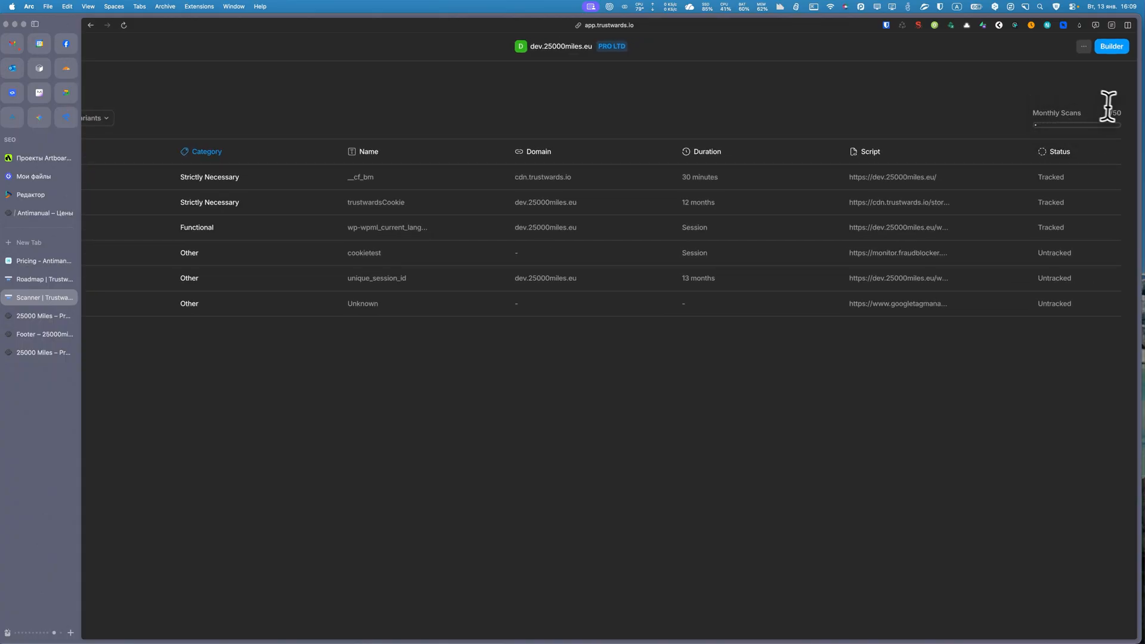
{"action": "left_click_drag", "start_coordinate": [1032, 170], "coordinate": [969, 168]}
{"action": "scroll", "coordinate": [985, 125], "scroll_direction": "left", "scroll_amount": 2}
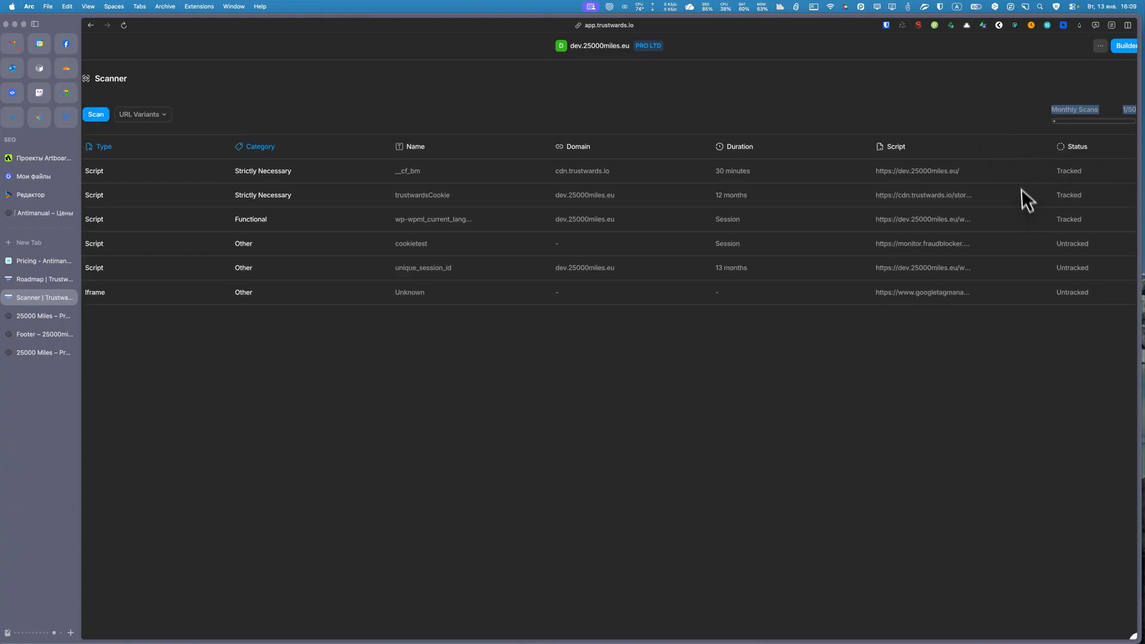
{"action": "scroll", "coordinate": [627, 110], "scroll_direction": "down", "scroll_amount": 2}
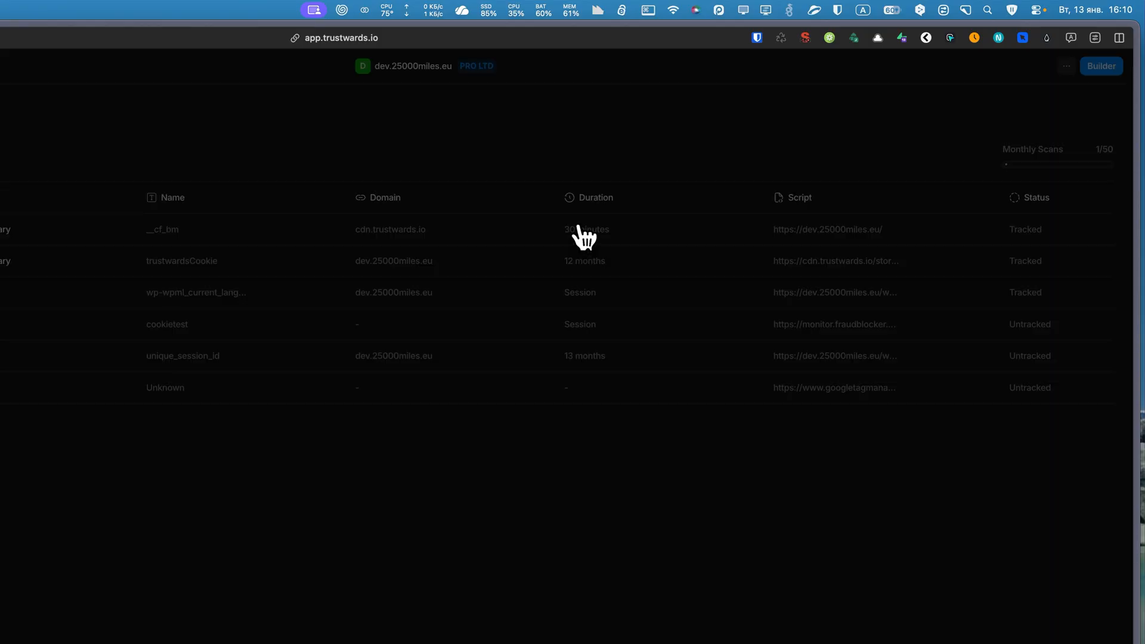
Inspect the duration detail of the __cf_bm script and the category details of the three scripts listed below it.
{"action": "left_click", "coordinate": [578, 230]}
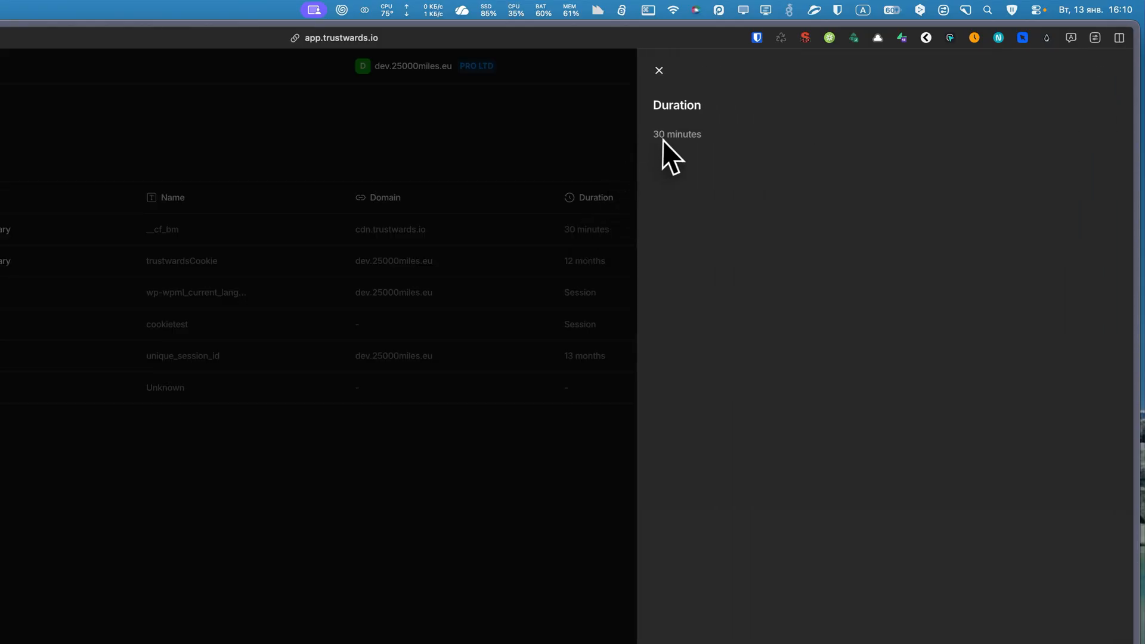
{"action": "left_click", "coordinate": [658, 70]}
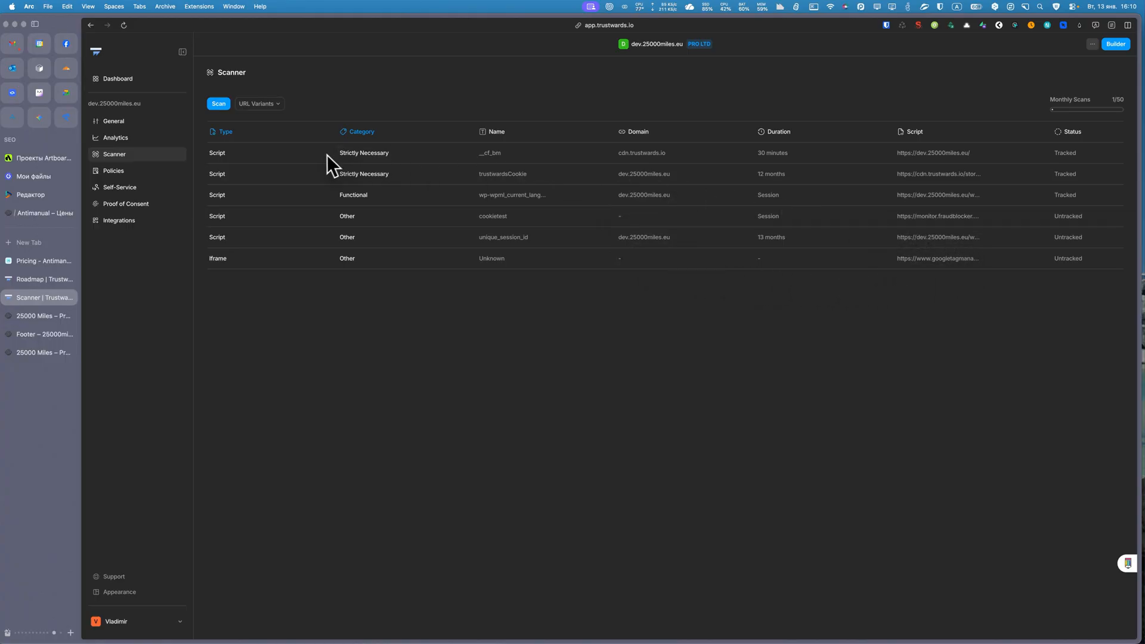
{"action": "left_click", "coordinate": [359, 174]}
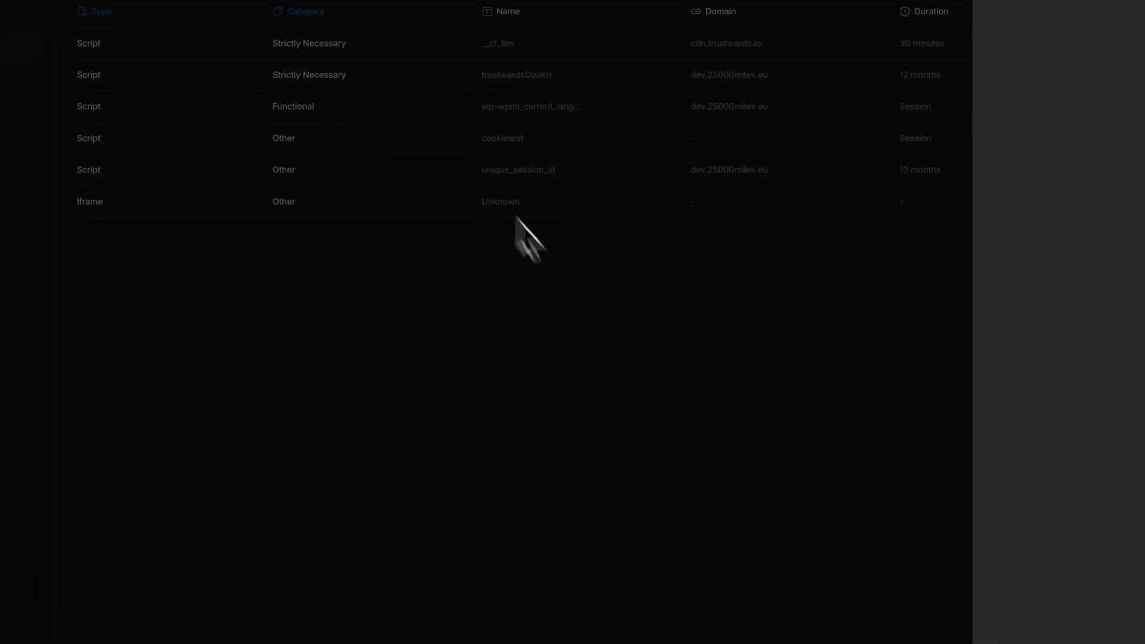
{"action": "left_click", "coordinate": [543, 298]}
{"action": "left_click", "coordinate": [342, 102]}
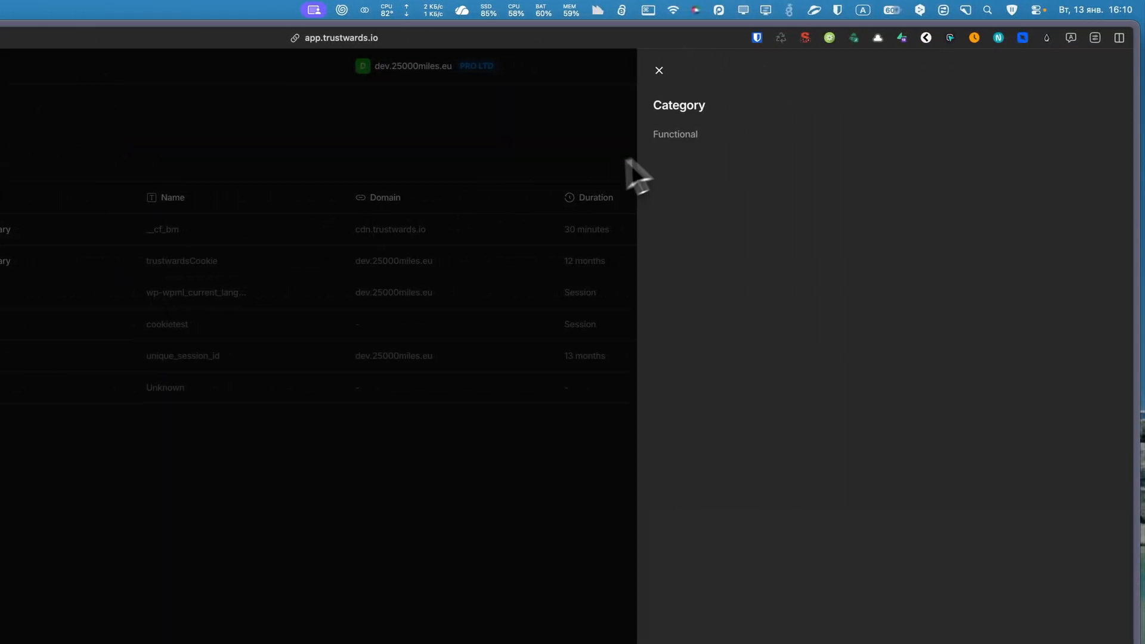
{"action": "left_click", "coordinate": [365, 475]}
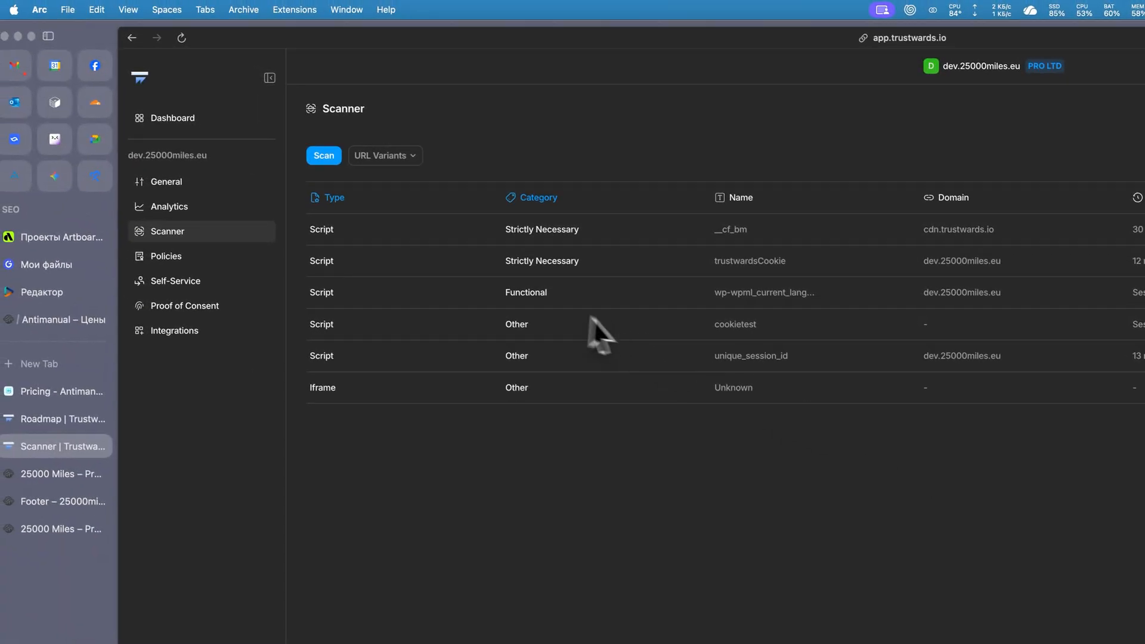
{"action": "left_click", "coordinate": [514, 326]}
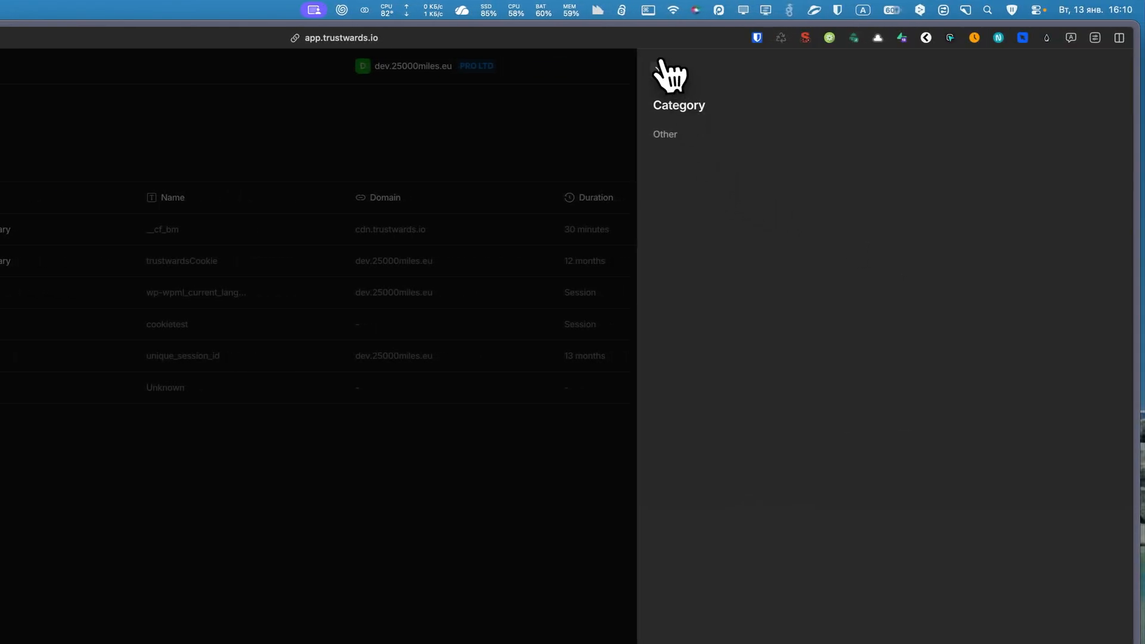
{"action": "left_click", "coordinate": [662, 68]}
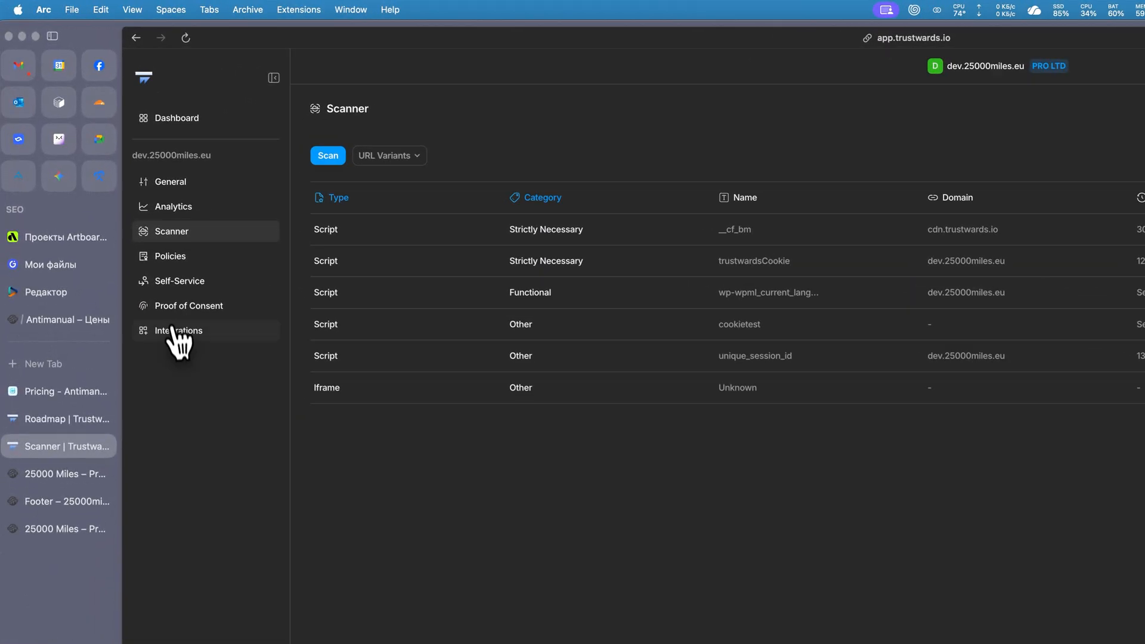
View the site's Policies page with its Cookies Policy and Privacy Policy options.
{"action": "left_click", "coordinate": [177, 260]}
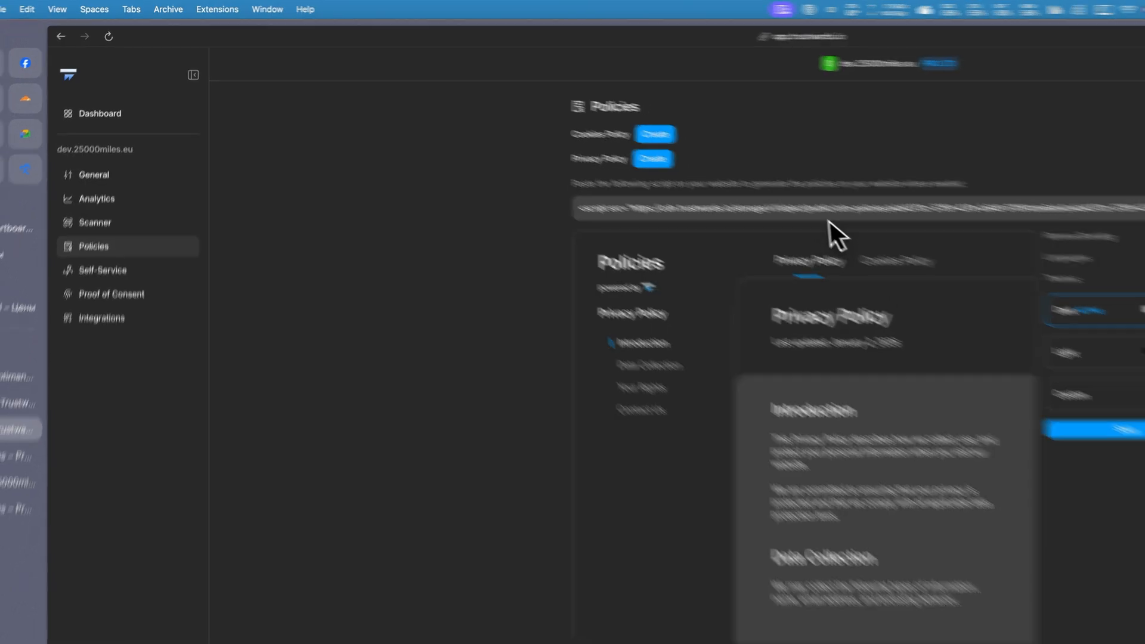
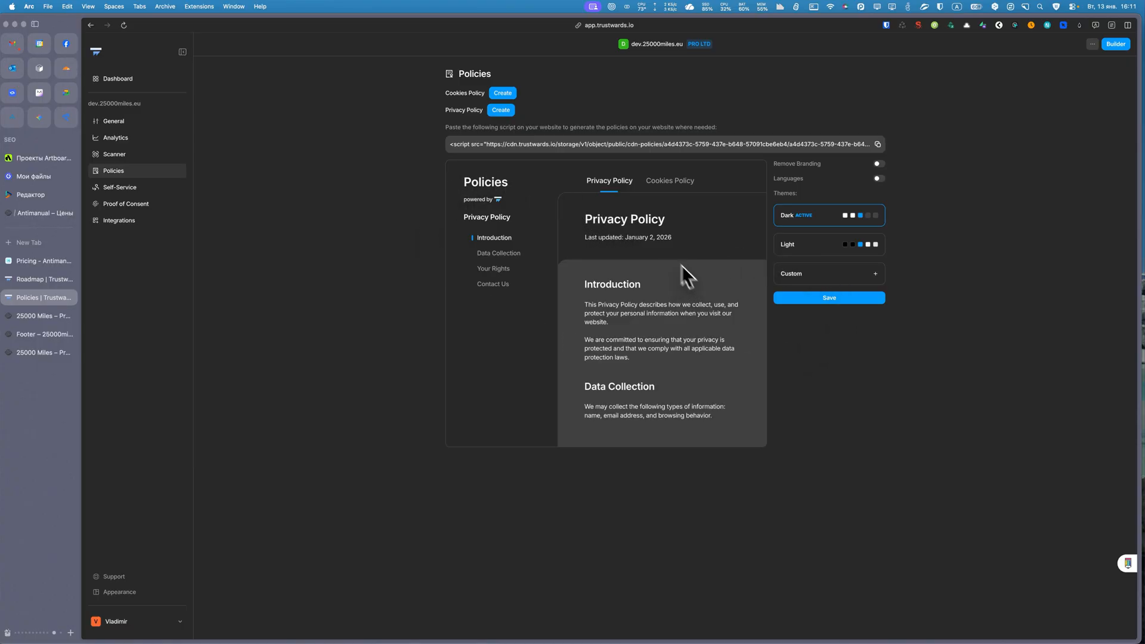
Examine the policies preview and the Custom theme's color options, and return to the Dark theme.
{"action": "scroll", "coordinate": [648, 265], "scroll_direction": "down", "scroll_amount": 1}
{"action": "scroll", "coordinate": [667, 339], "scroll_direction": "up", "scroll_amount": 1}
{"action": "scroll", "coordinate": [662, 325], "scroll_direction": "down", "scroll_amount": 1}
{"action": "scroll", "coordinate": [732, 285], "scroll_direction": "up", "scroll_amount": 1}
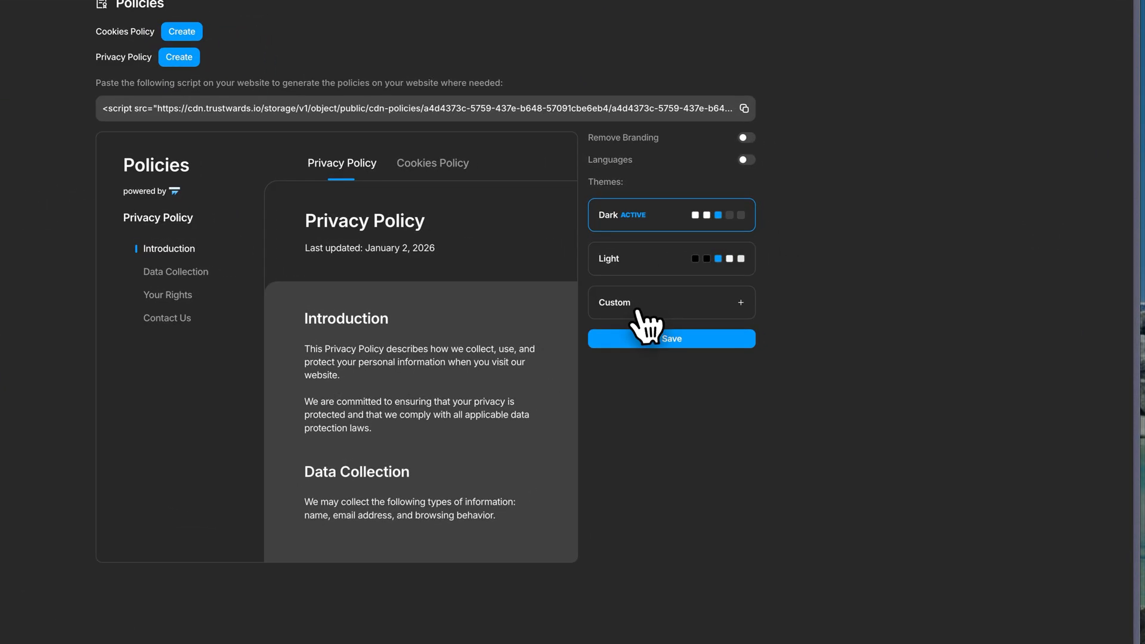
{"action": "left_click", "coordinate": [810, 273]}
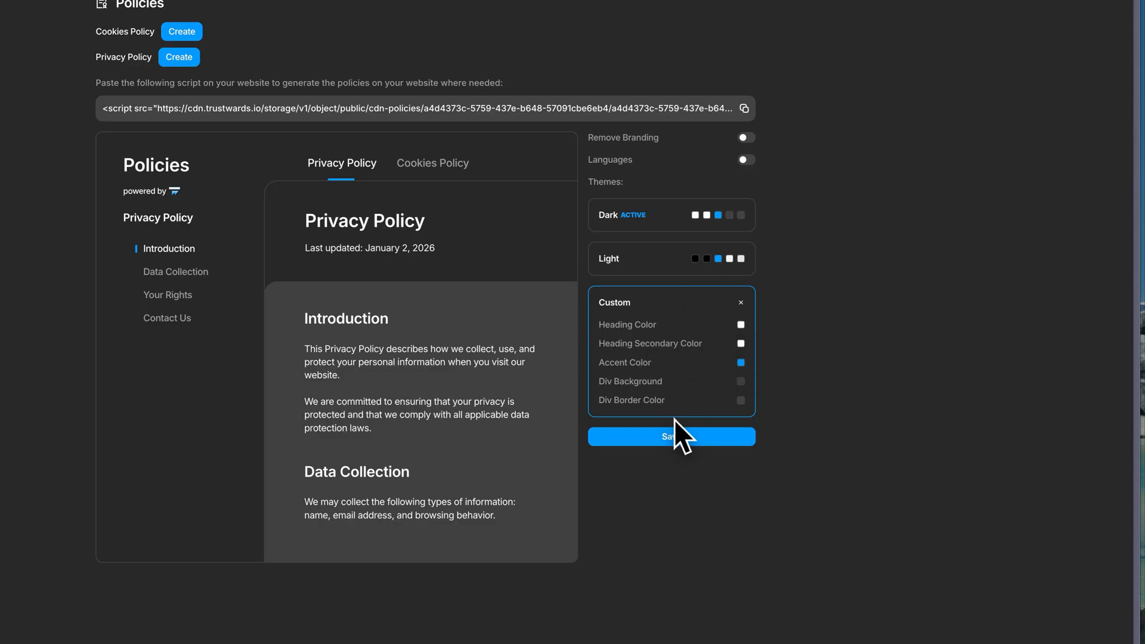
{"action": "left_click", "coordinate": [648, 210]}
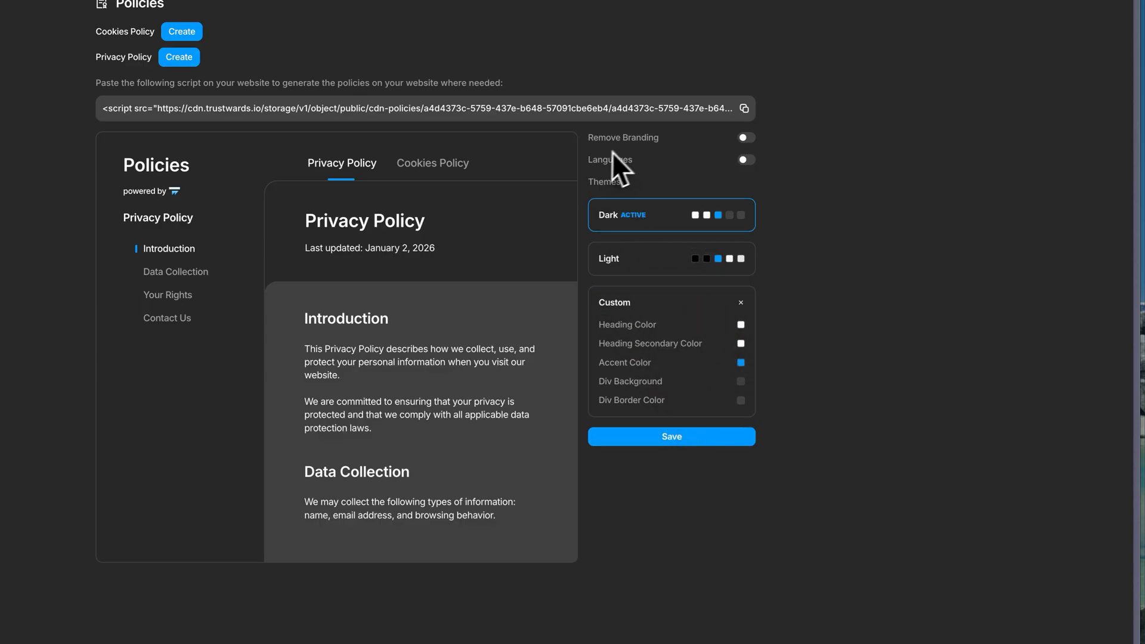
Enable Remove Branding and Languages for the policies, and check the default language choices while keeping English.
{"action": "left_click", "coordinate": [746, 138]}
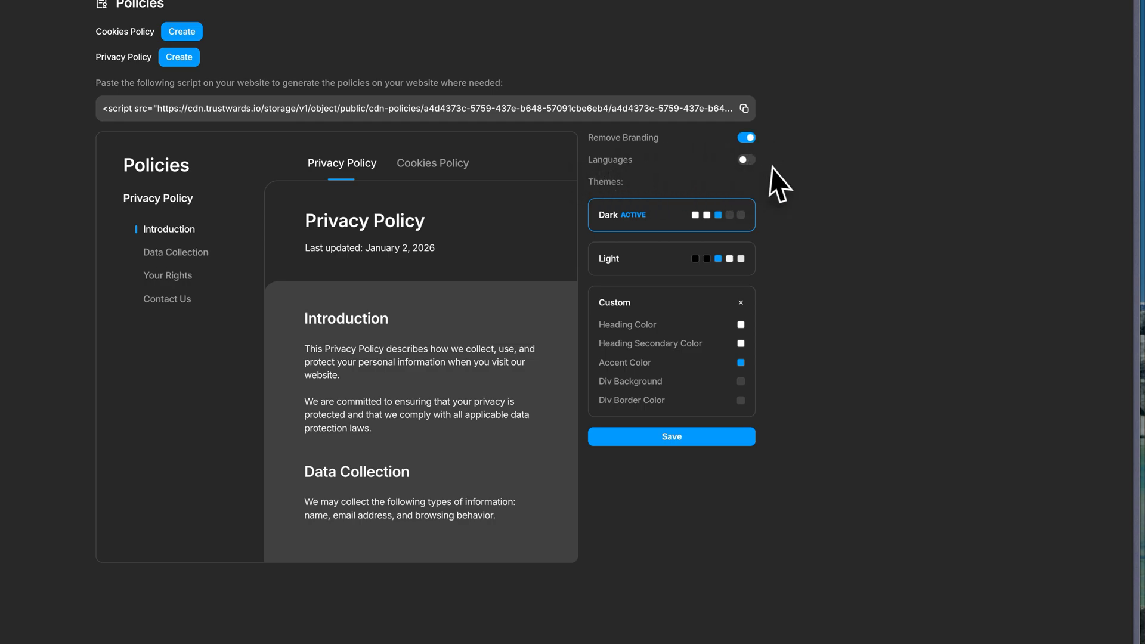
{"action": "left_click", "coordinate": [745, 159]}
{"action": "left_click", "coordinate": [722, 181]}
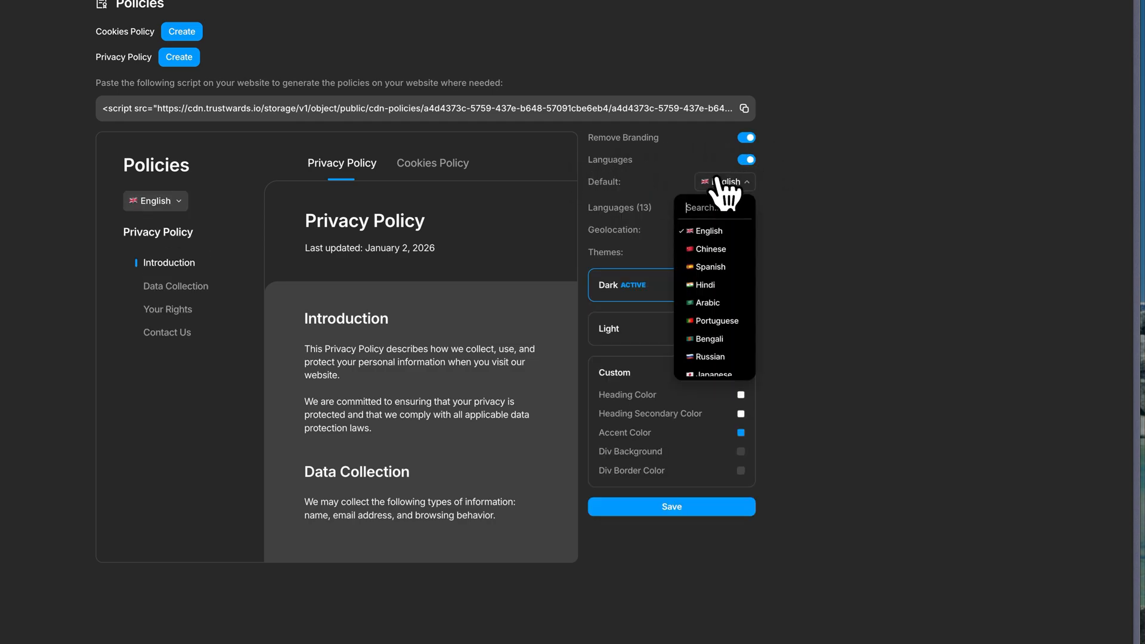
{"action": "left_click", "coordinate": [658, 188]}
Exclude Japanese from the policies' available languages.
{"action": "left_click", "coordinate": [728, 206]}
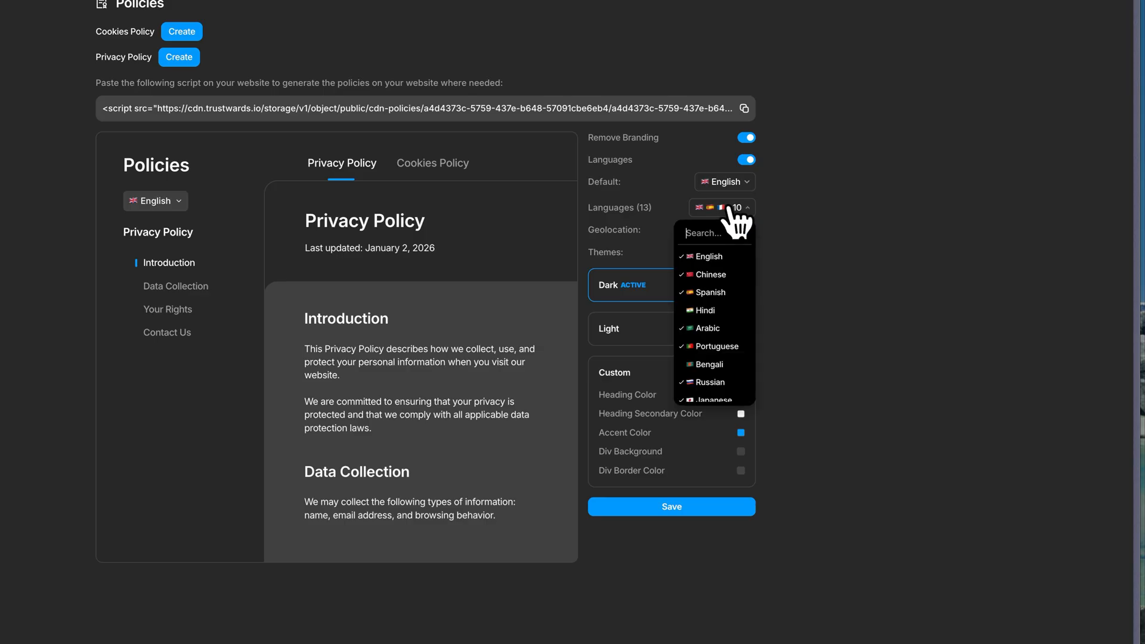
{"action": "left_click", "coordinate": [684, 311]}
{"action": "left_click", "coordinate": [683, 311]}
{"action": "scroll", "coordinate": [694, 349], "scroll_direction": "down", "scroll_amount": 5}
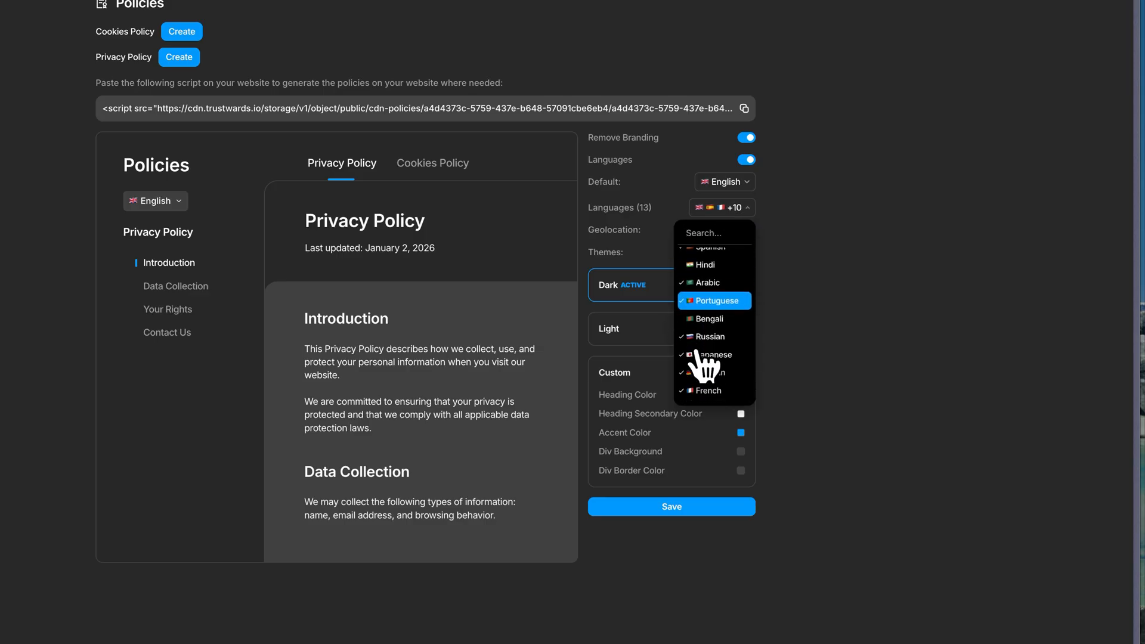
{"action": "scroll", "coordinate": [701, 322], "scroll_direction": "up", "scroll_amount": 3}
{"action": "left_click", "coordinate": [695, 299]}
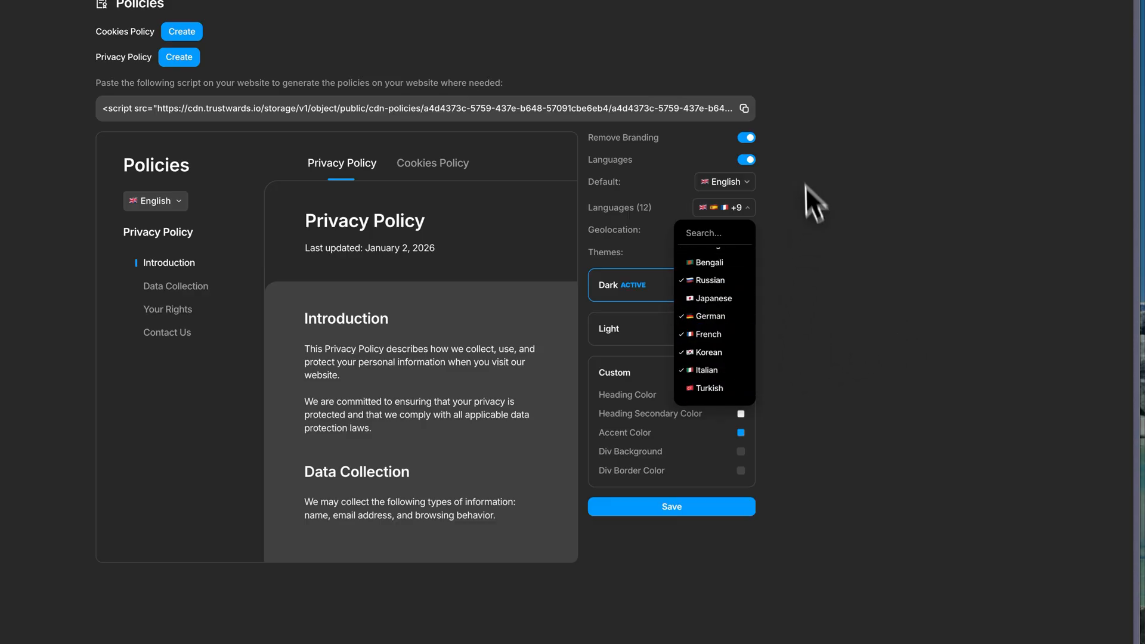
{"action": "left_click", "coordinate": [877, 500]}
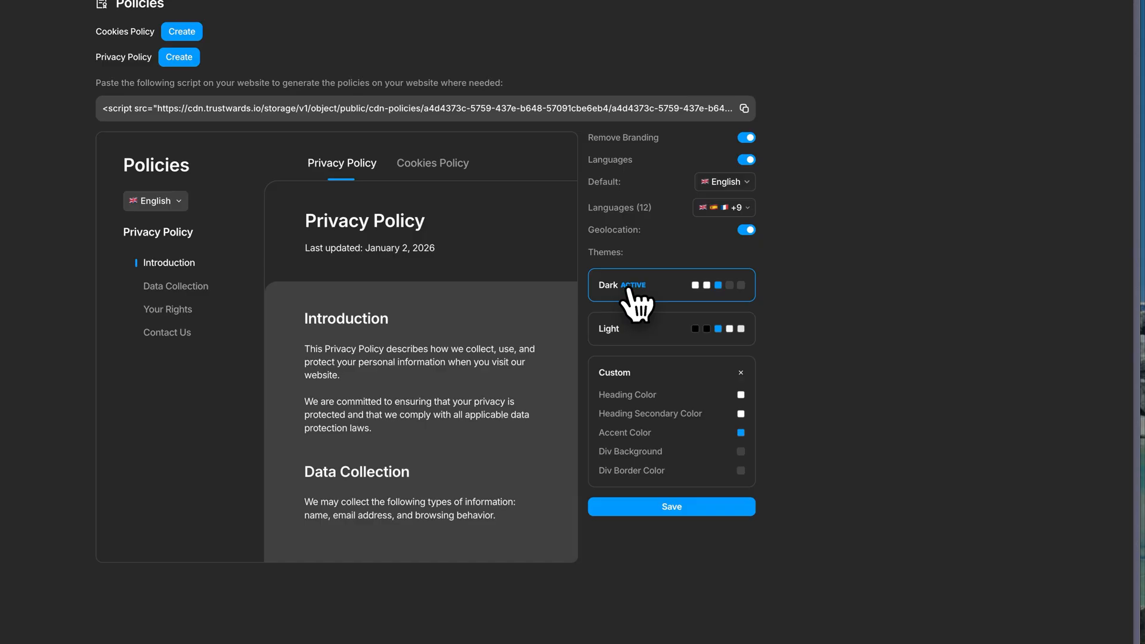
{"action": "left_click", "coordinate": [671, 342]}
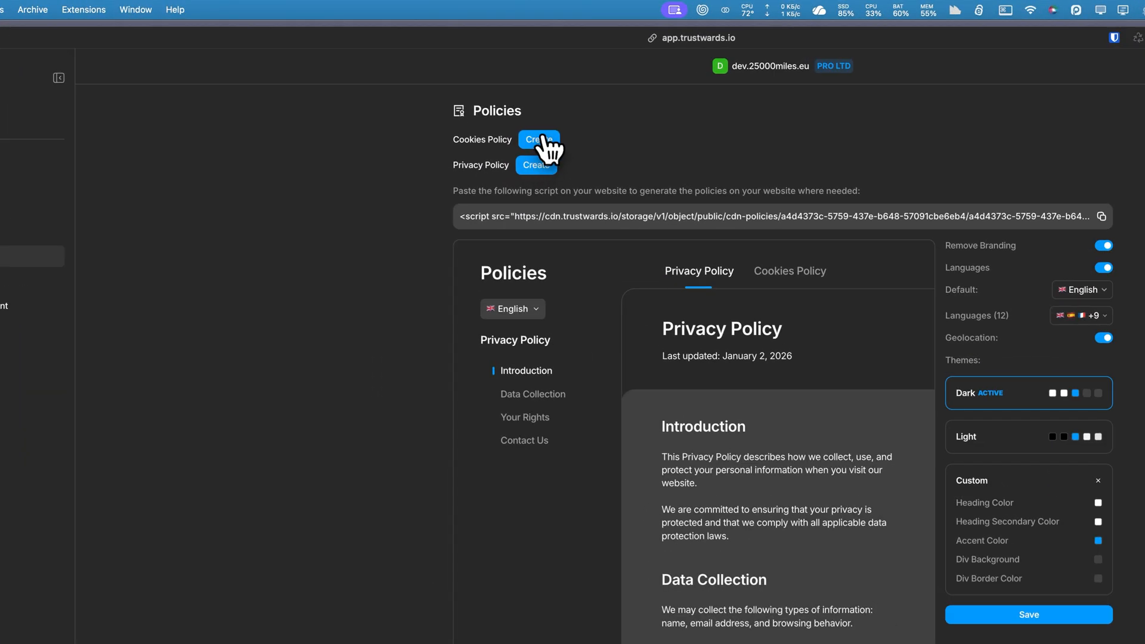
Inspect the consent management question in the Cookies Policy creation form, and close the form without filling it in.
{"action": "left_click", "coordinate": [544, 143]}
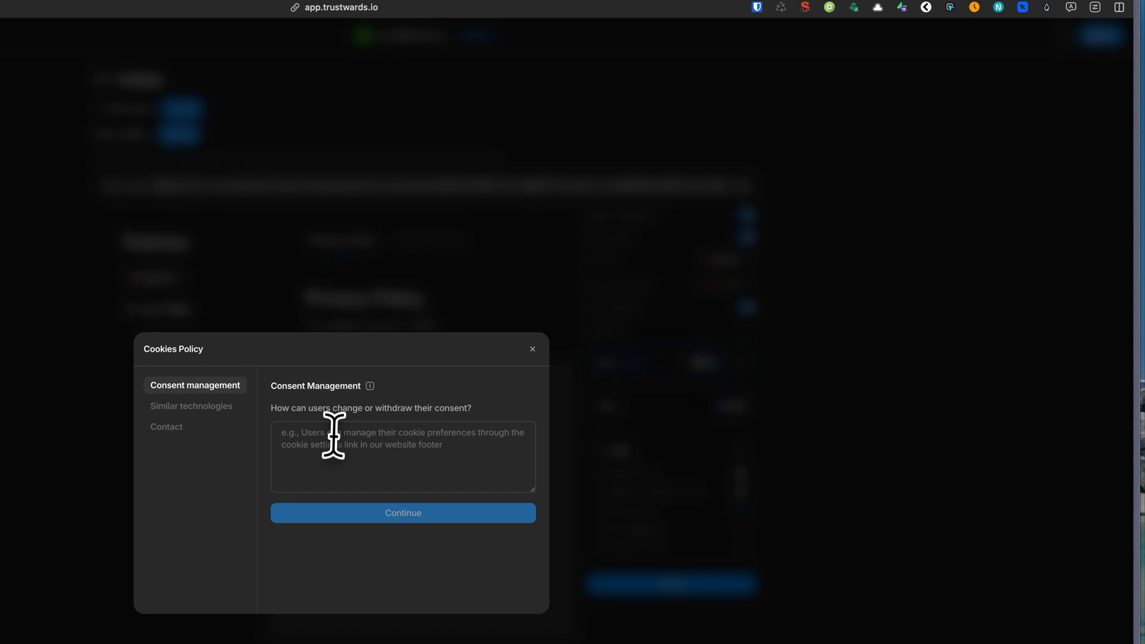
{"action": "left_click", "coordinate": [606, 311]}
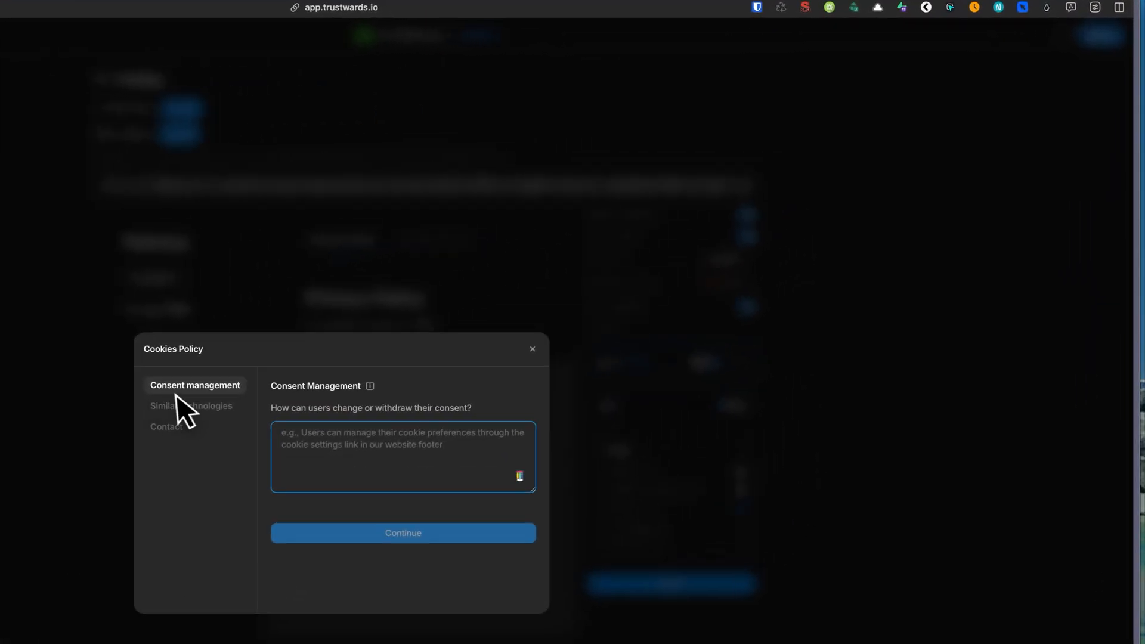
{"action": "left_click", "coordinate": [504, 289]}
{"action": "left_click", "coordinate": [533, 349]}
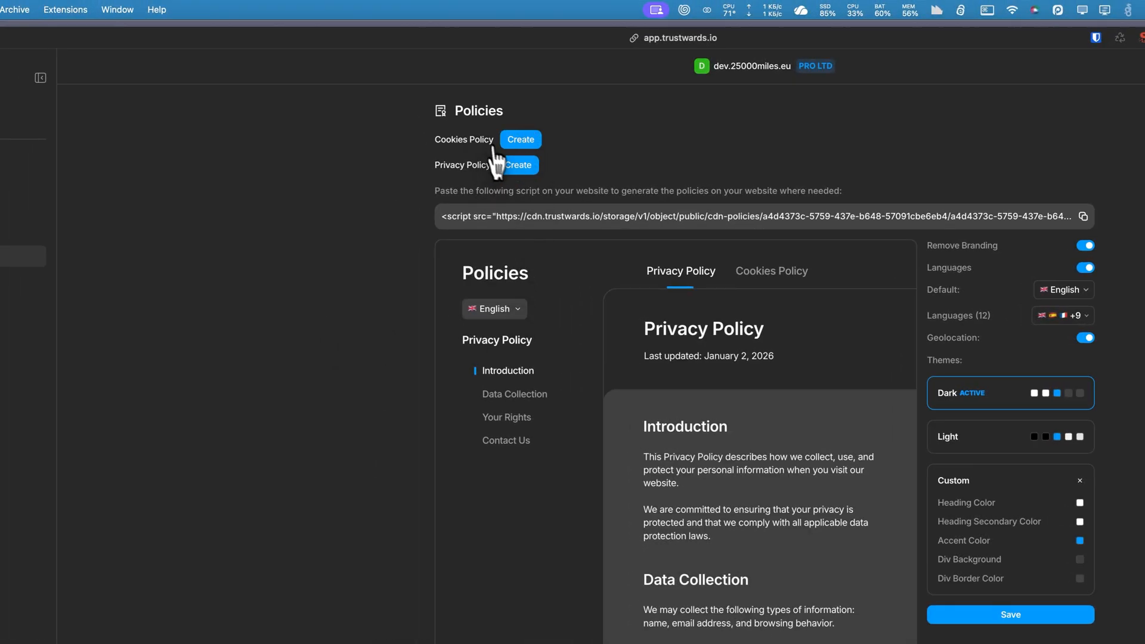
Examine the data controller fields of the Privacy Policy creation form, including country, address, VAT number and DPO, and leave it unfilled.
{"action": "left_click", "coordinate": [517, 165]}
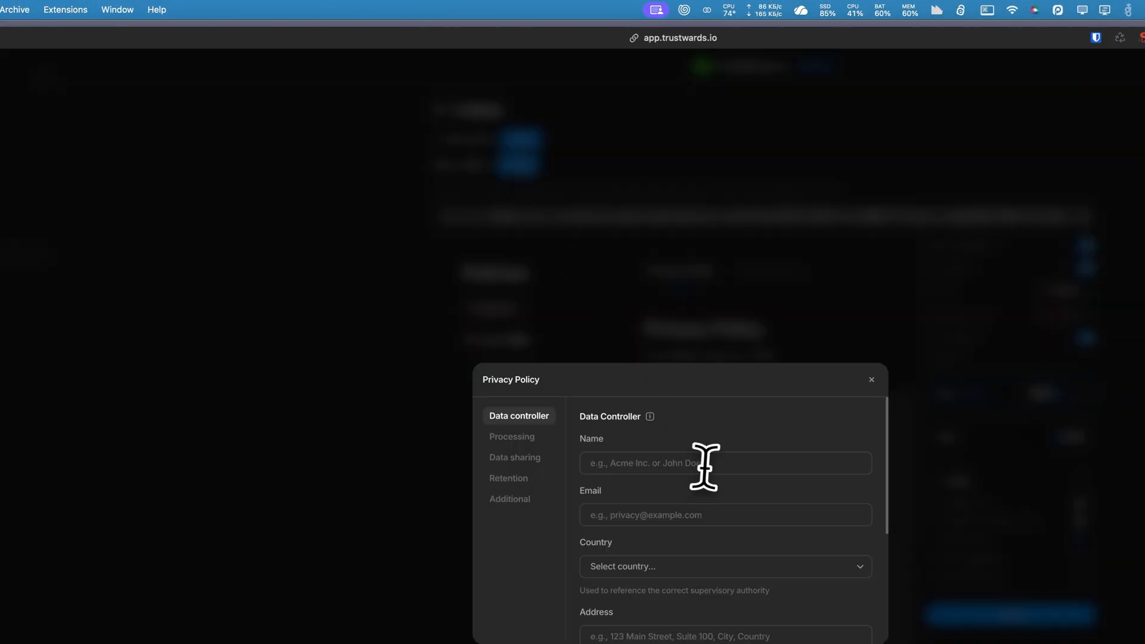
{"action": "scroll", "coordinate": [703, 456], "scroll_direction": "down", "scroll_amount": 2}
{"action": "scroll", "coordinate": [704, 453], "scroll_direction": "up", "scroll_amount": 2}
{"action": "left_click", "coordinate": [644, 463]}
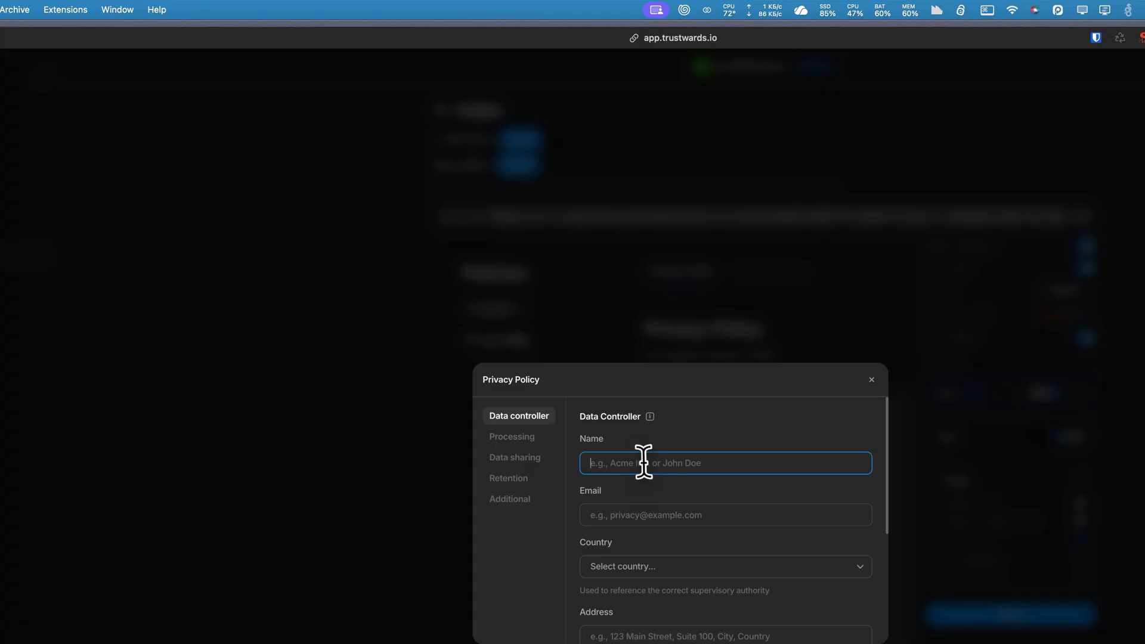
{"action": "left_click", "coordinate": [640, 515]}
{"action": "scroll", "coordinate": [641, 515], "scroll_direction": "down", "scroll_amount": 2}
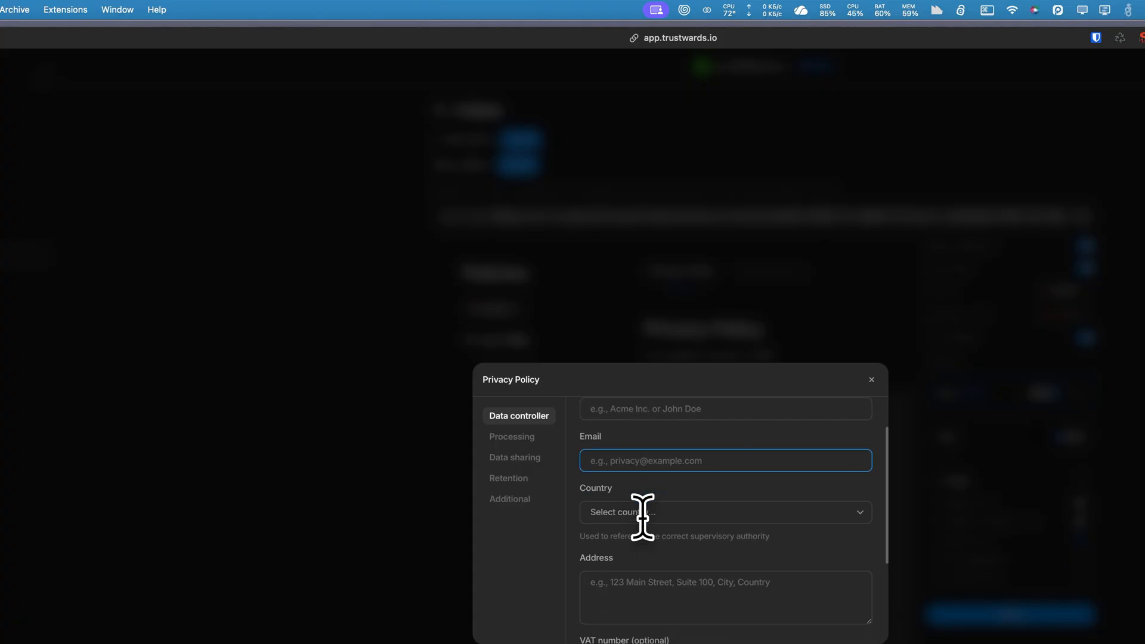
{"action": "left_click", "coordinate": [644, 514]}
{"action": "left_click", "coordinate": [676, 490]}
{"action": "scroll", "coordinate": [676, 488], "scroll_direction": "down", "scroll_amount": 5}
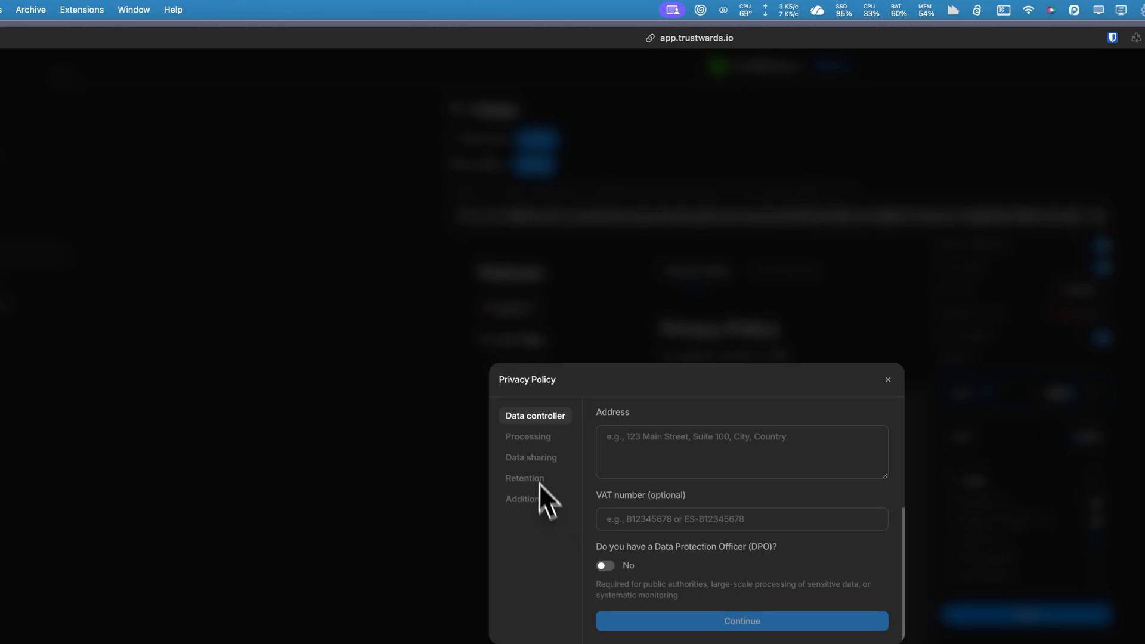
{"action": "left_click", "coordinate": [887, 379]}
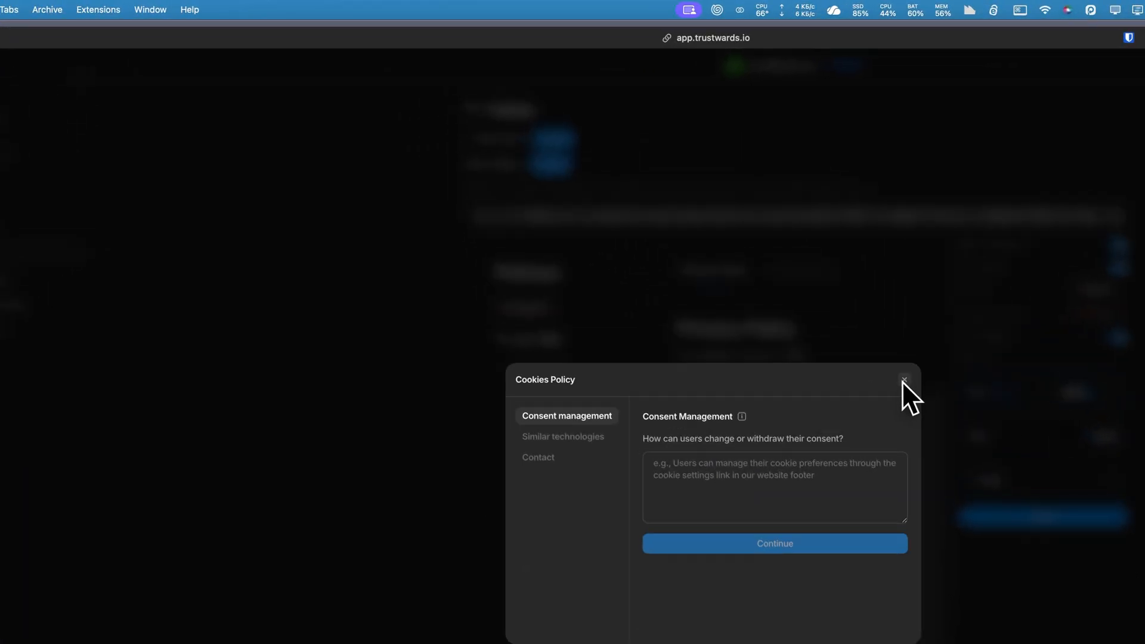
{"action": "left_click", "coordinate": [902, 380]}
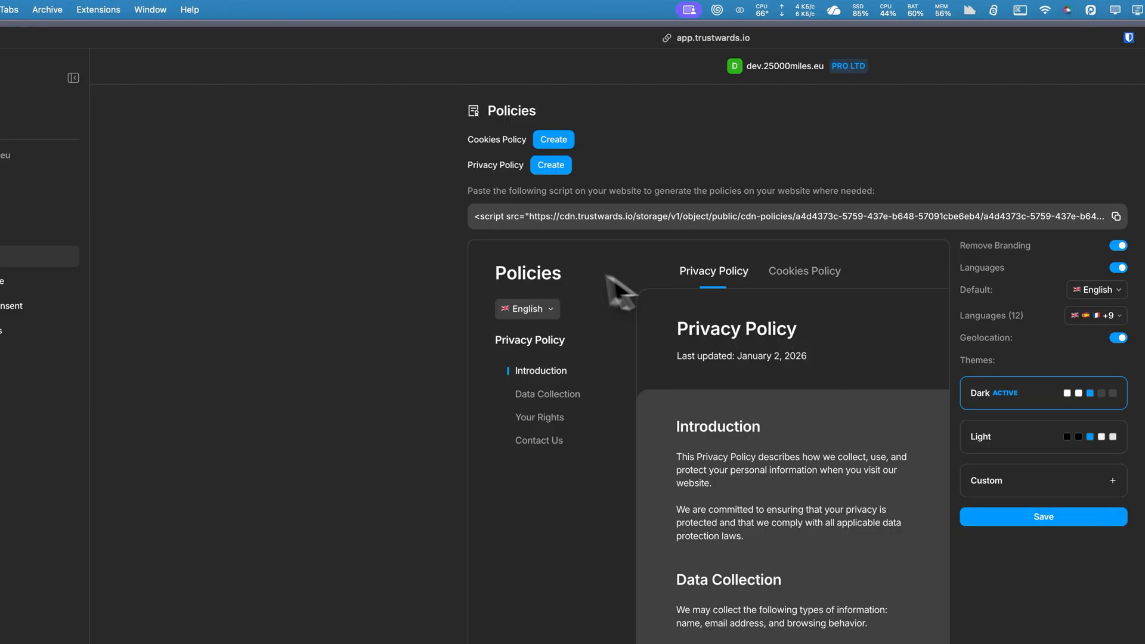
Start creating the Cookies Policy and use the suggested consent management text as the answer, without its "e.g.," prefix.
{"action": "left_click", "coordinate": [550, 139]}
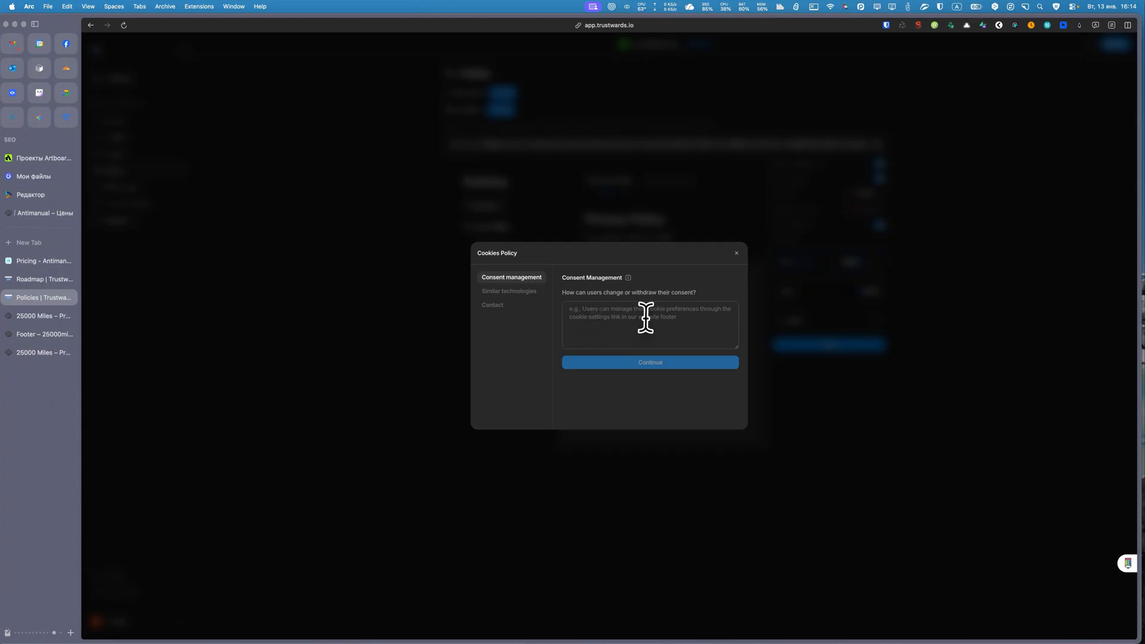
{"action": "left_click", "coordinate": [618, 307]}
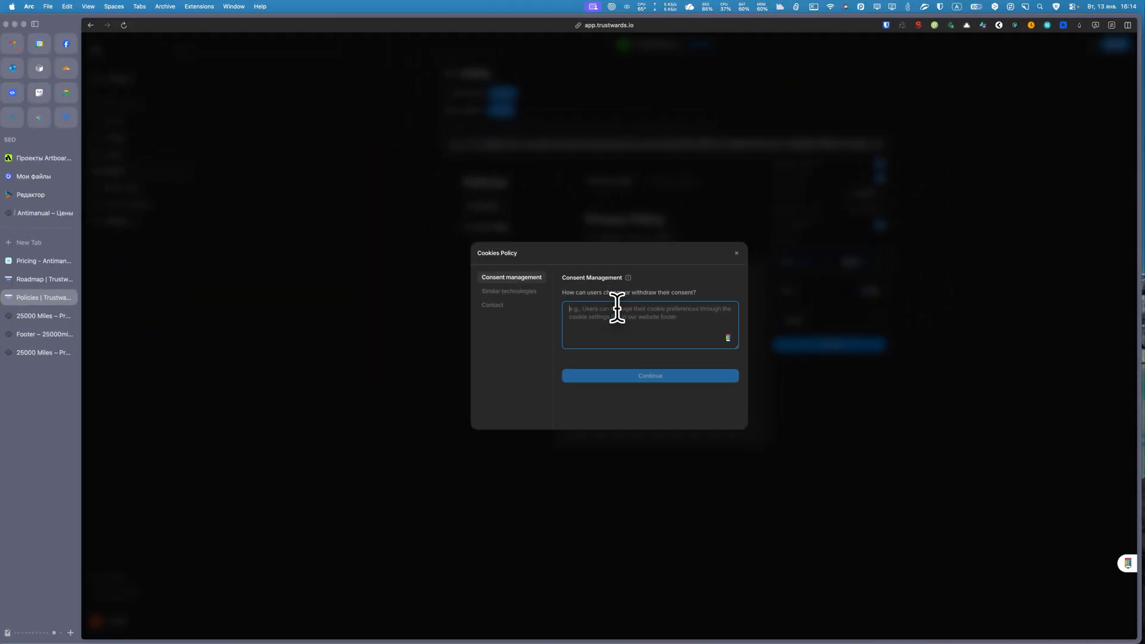
{"action": "key", "text": "Tab"}
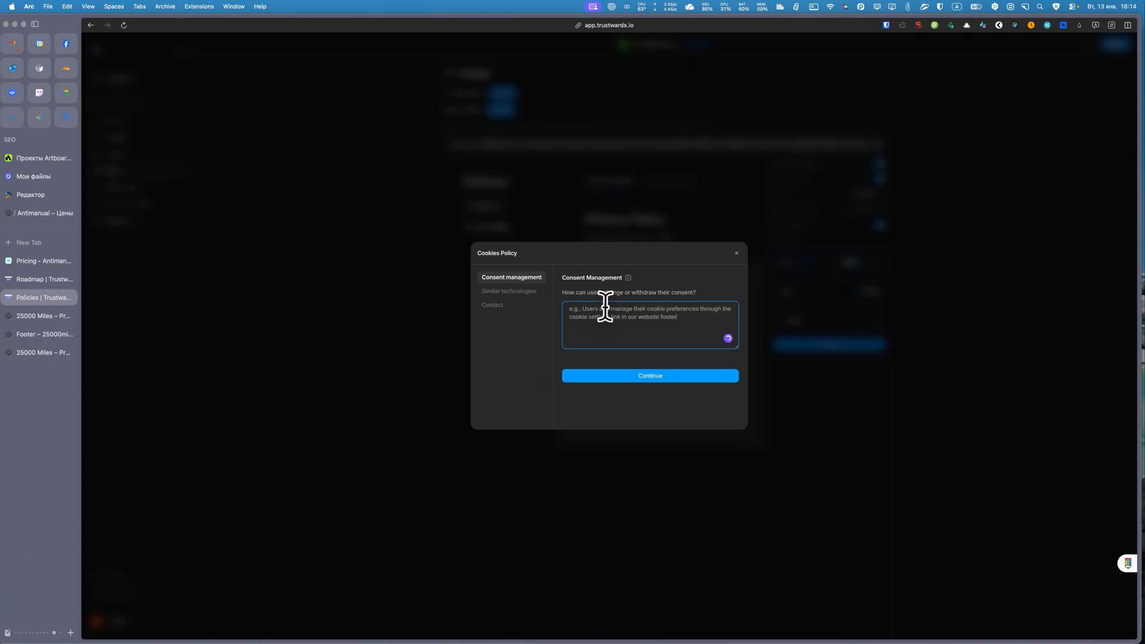
{"action": "left_click_drag", "start_coordinate": [581, 308], "coordinate": [561, 309]}
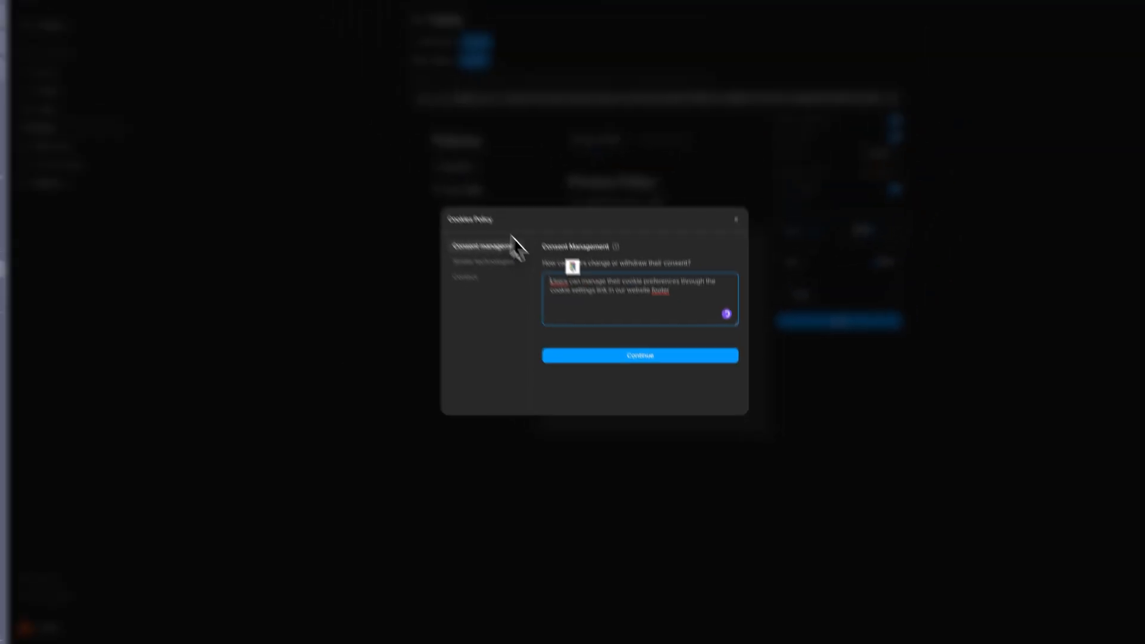
{"action": "key", "text": "BackSpace"}
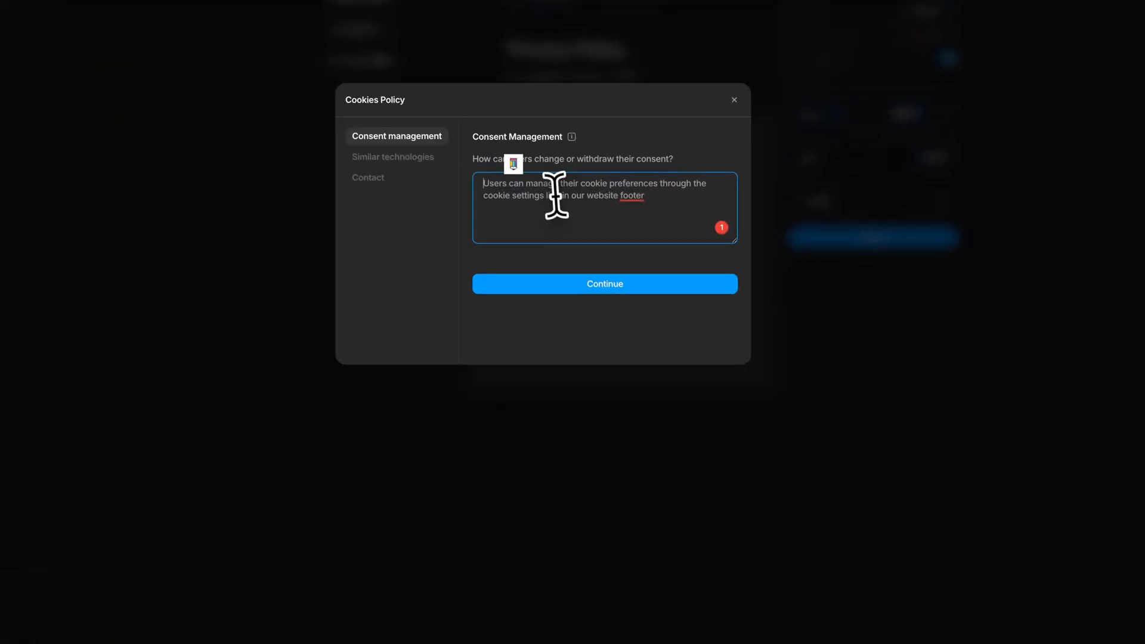
Insert the quoted link name "Coockie Settings" after "cookie settings link" in the consent answer, and continue to similar technologies.
{"action": "type", "text": "@Coockie Settings"}
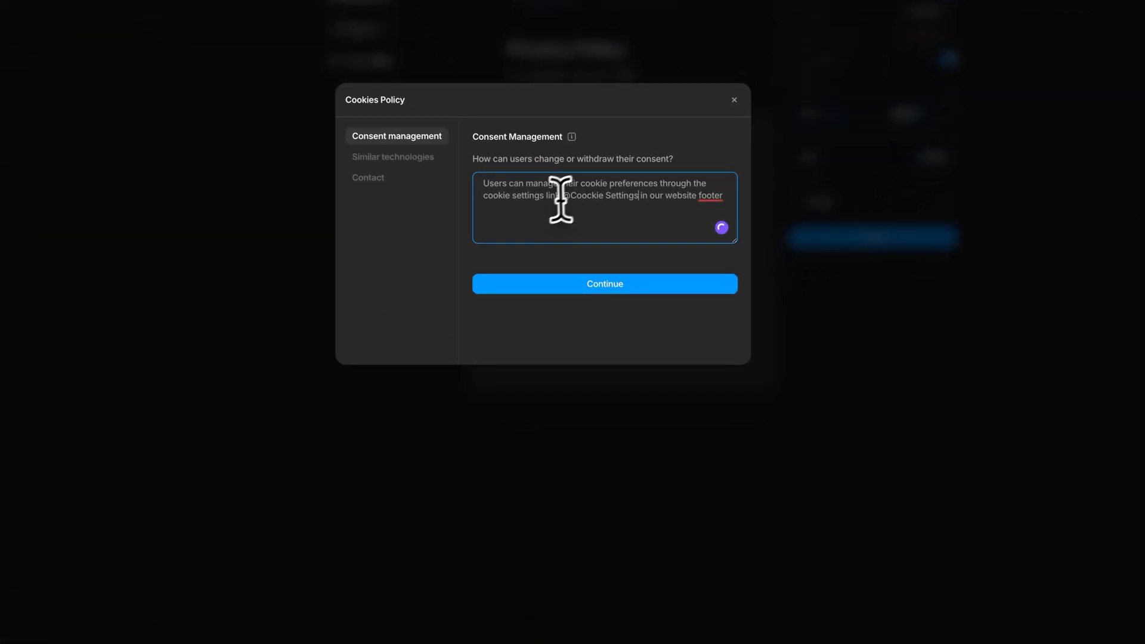
{"action": "key", "text": "BackSpace"}
{"action": "key", "text": "BackSpace"}
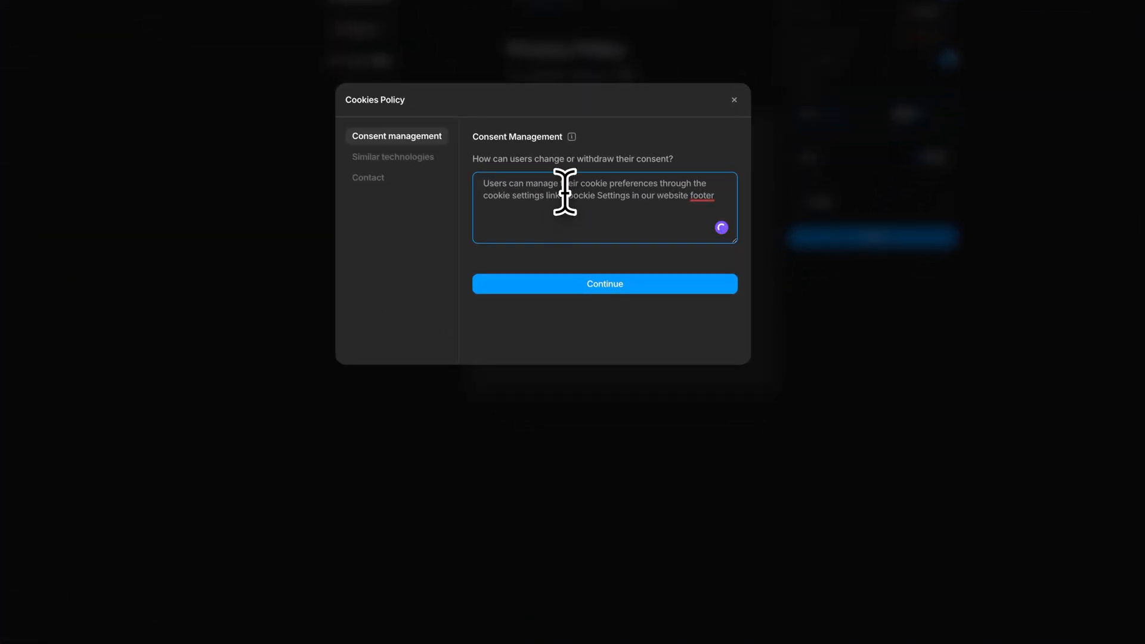
{"action": "key", "text": "ctrl+space"}
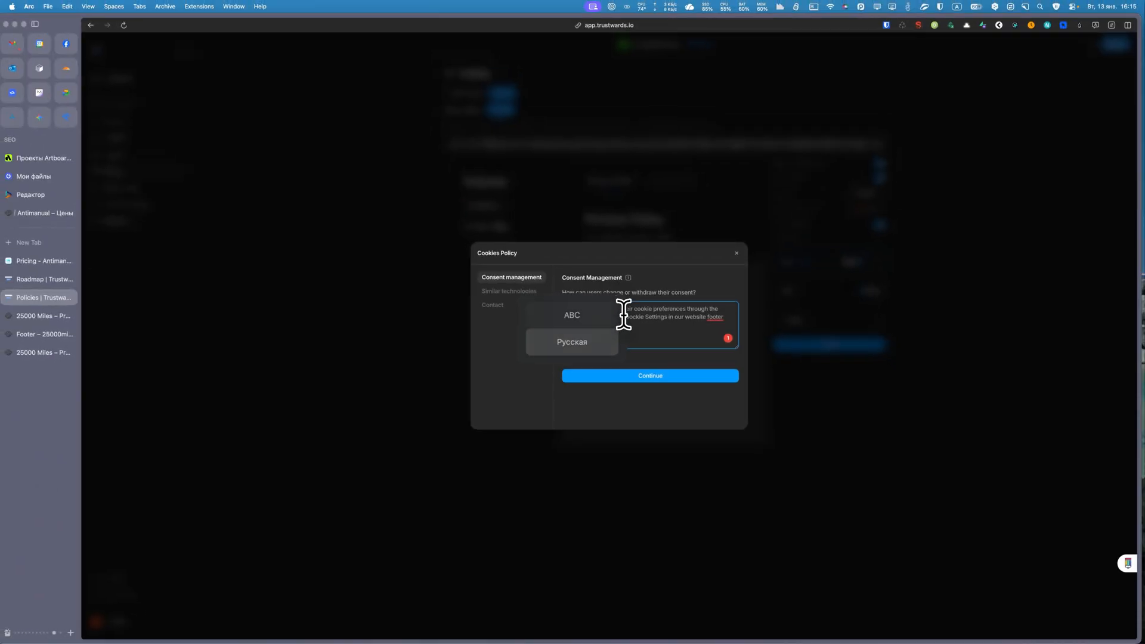
{"action": "key", "text": "ctrl+space"}
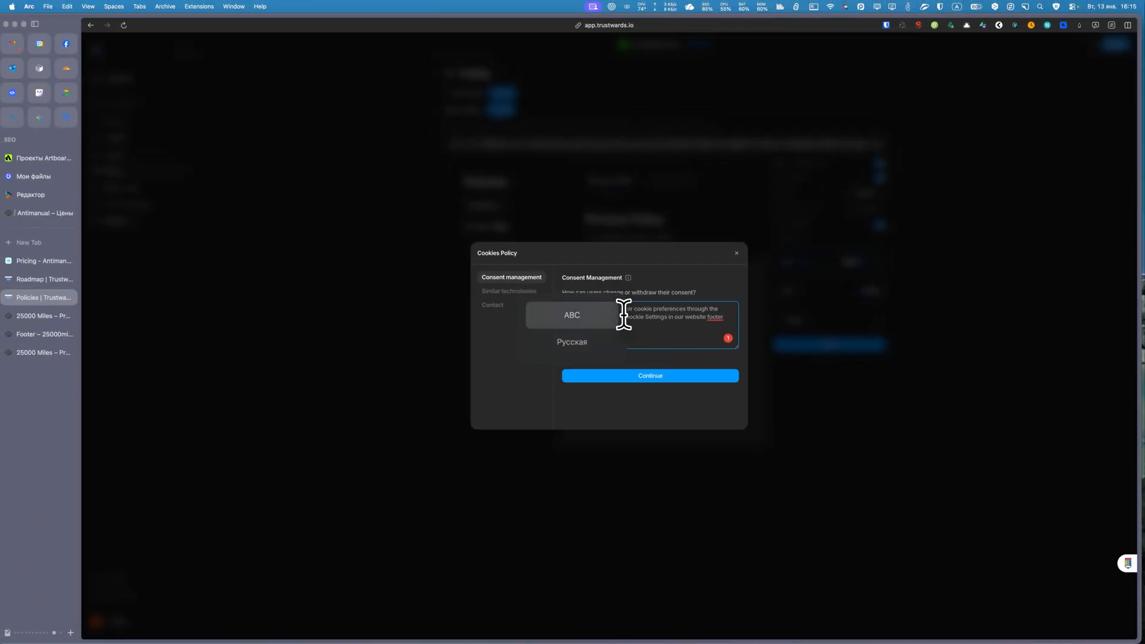
{"action": "key", "text": "ctrl+space"}
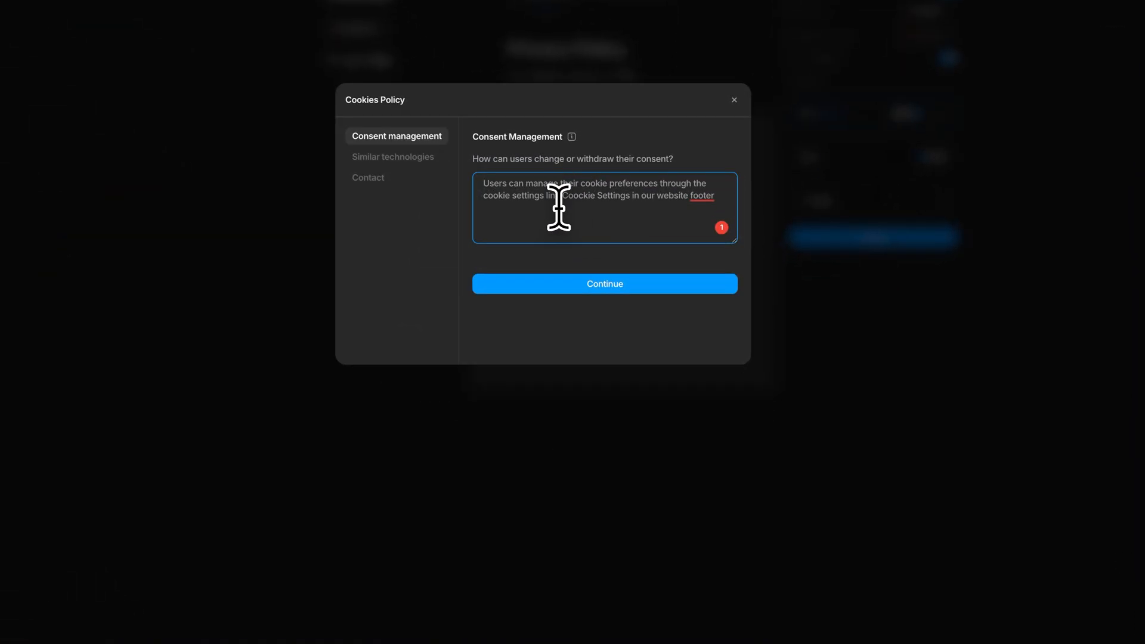
{"action": "type", "text": "\""}
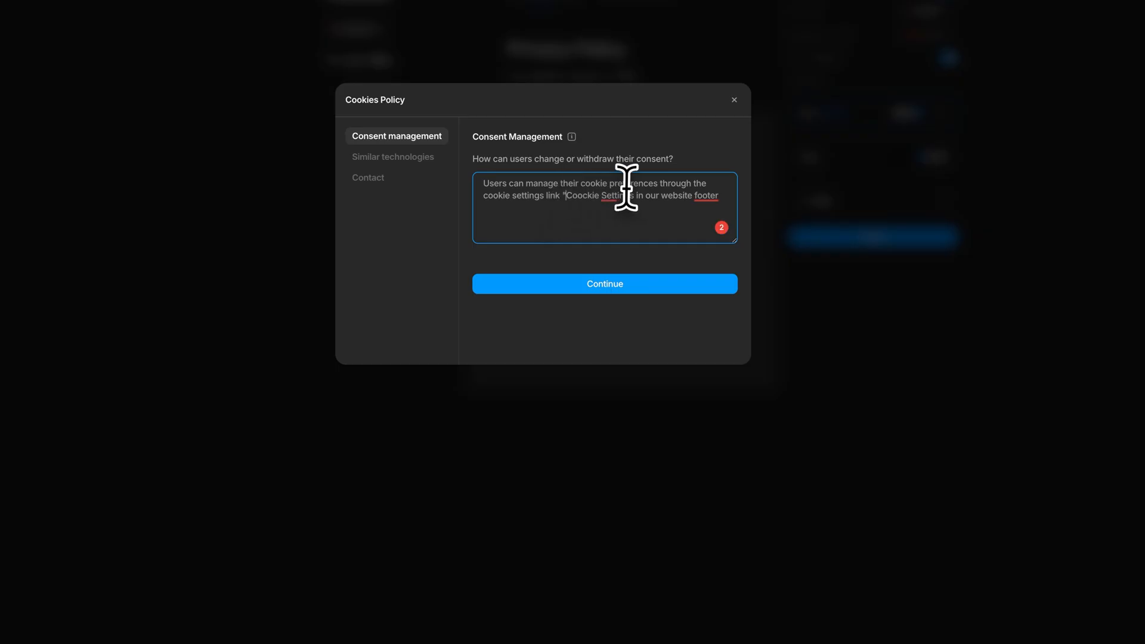
{"action": "mouse_move", "coordinate": [621, 190]}
{"action": "type", "text": "\""}
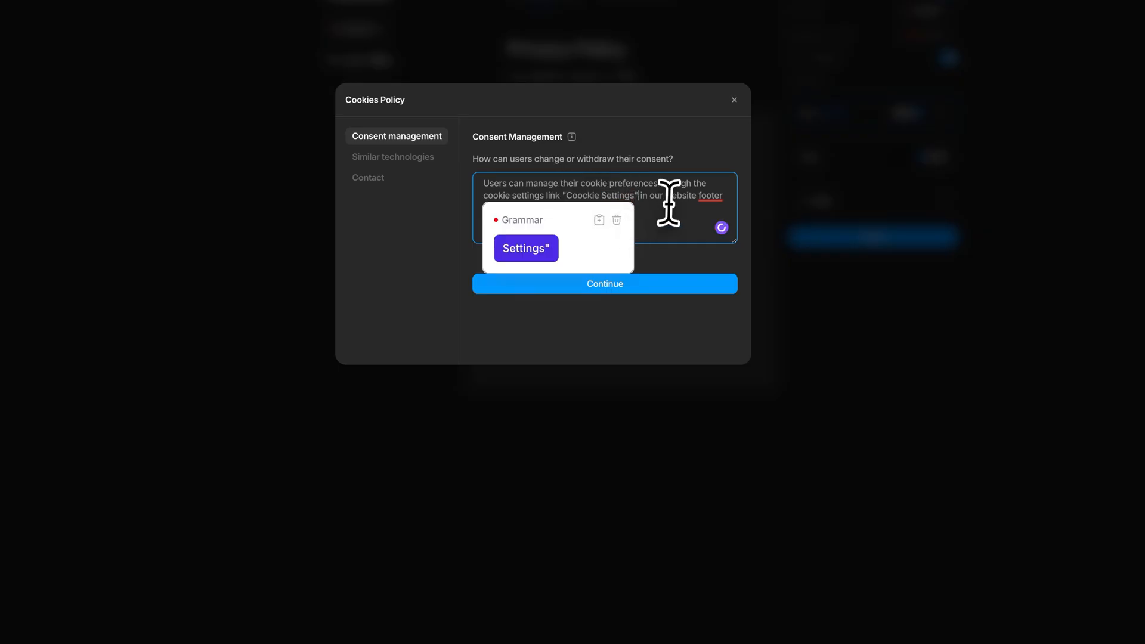
{"action": "left_click", "coordinate": [620, 289]}
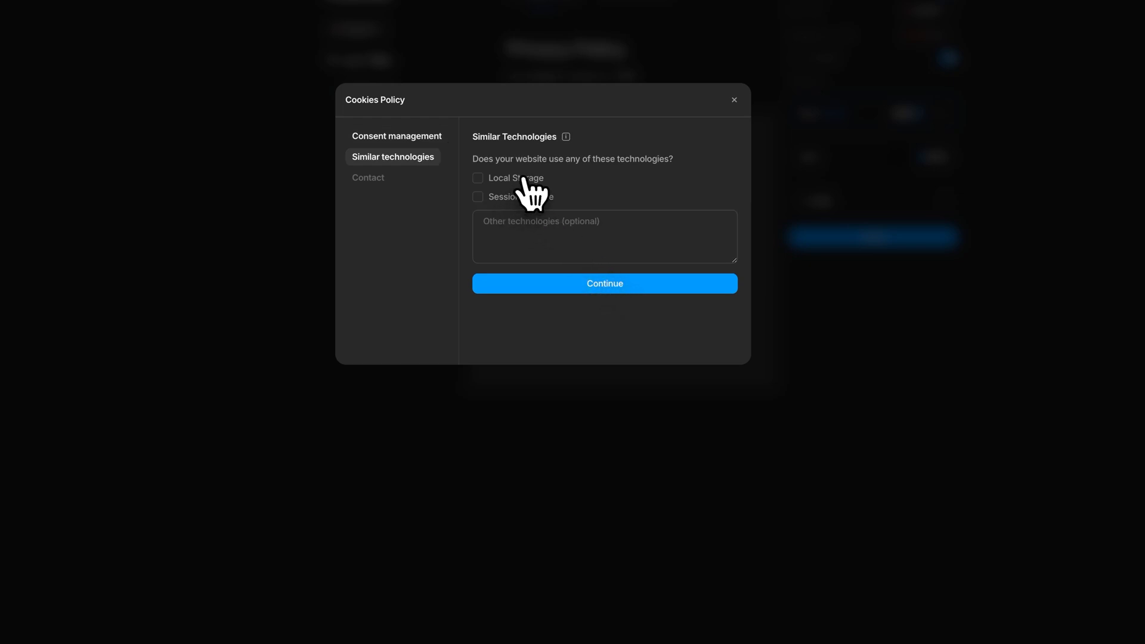
Declare Local Storage and Session Storage as technologies used by the website, and continue to the contact information.
{"action": "left_click", "coordinate": [524, 179]}
{"action": "left_click", "coordinate": [525, 196]}
{"action": "left_click", "coordinate": [594, 285]}
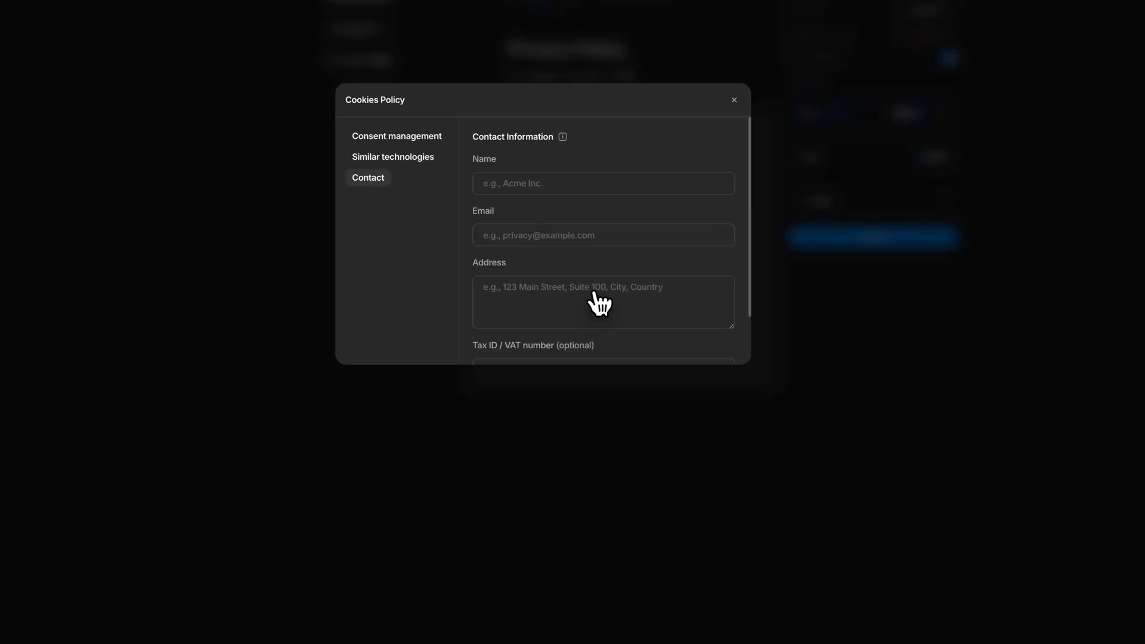
Enter 25000moles as the Cookies Policy contact name and fill in the contact's e-mail.
{"action": "left_click", "coordinate": [536, 178]}
{"action": "type", "text": "\"50"}
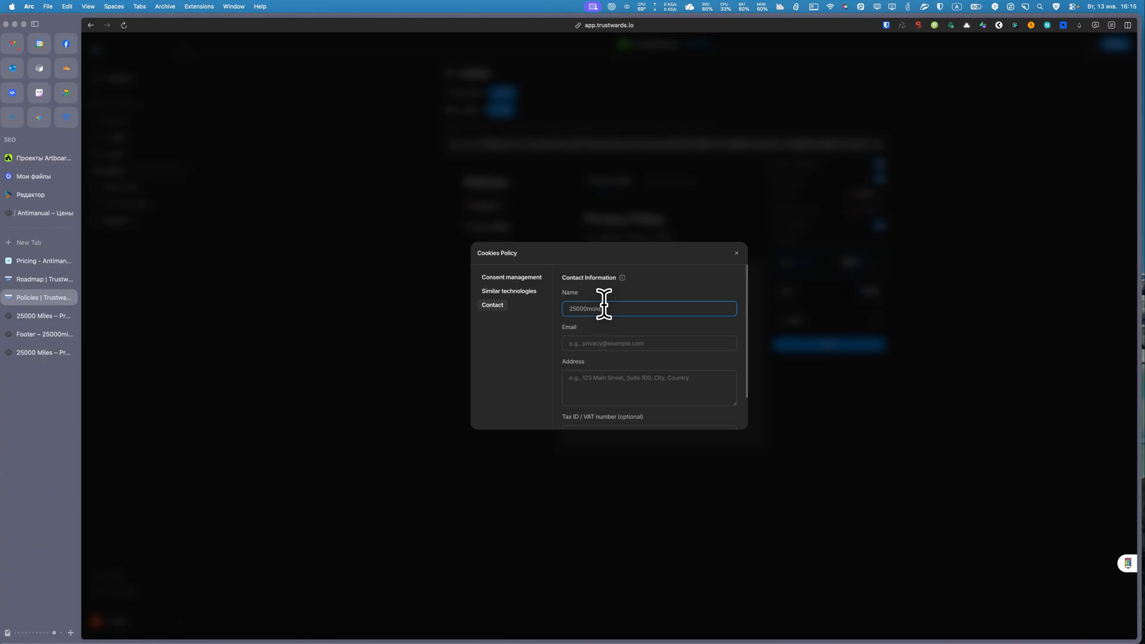
{"action": "type", "text": "s"}
{"action": "left_click", "coordinate": [603, 341]}
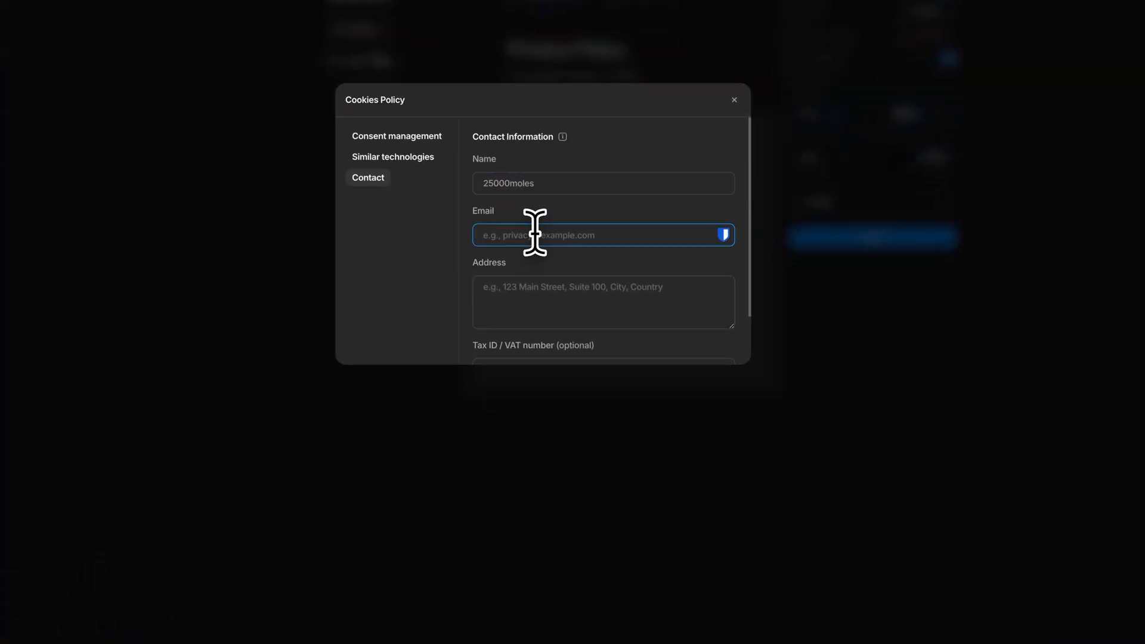
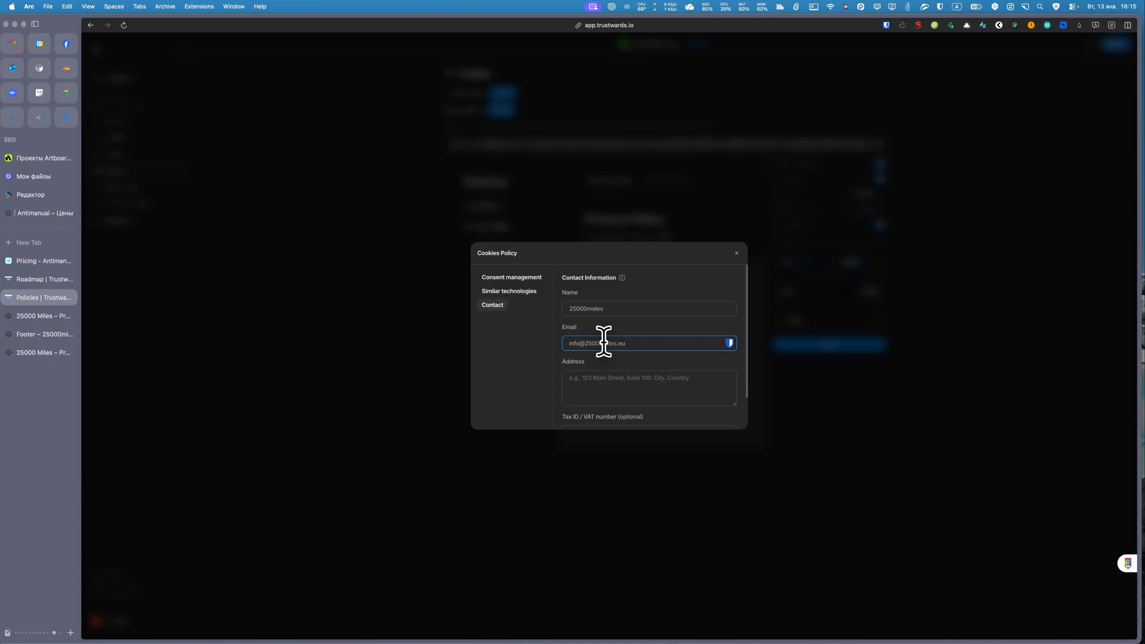
{"action": "left_click_drag", "start_coordinate": [630, 342], "coordinate": [564, 342]}
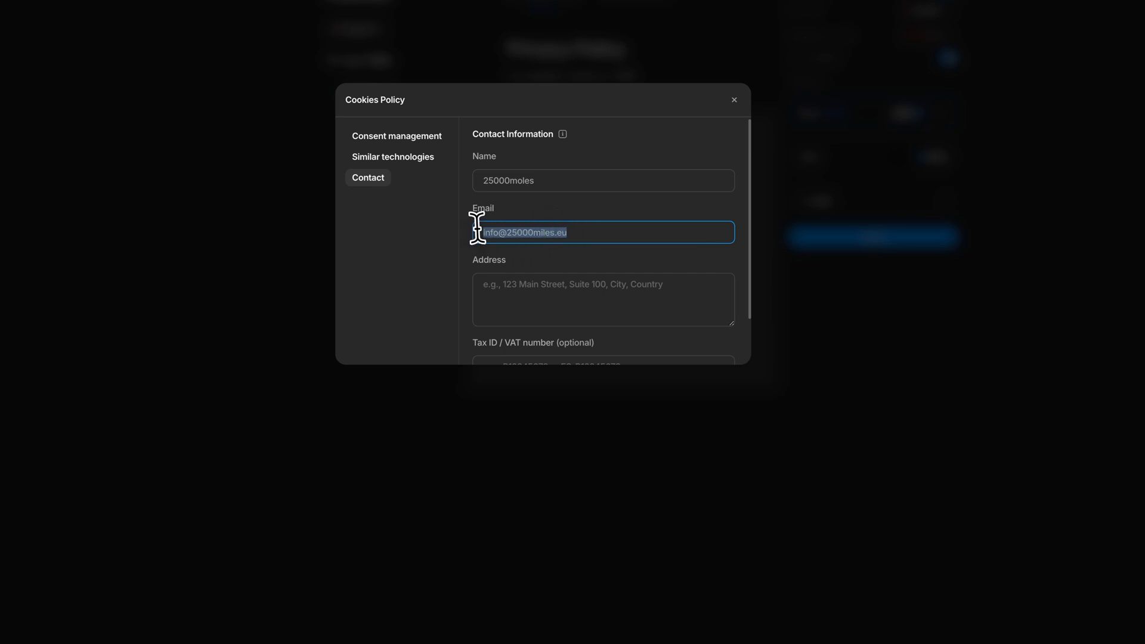
Set the contact address to Poland, leave the tax number empty, and generate the Cookies Policy.
{"action": "left_click", "coordinate": [508, 284]}
{"action": "type", "text": "Poland"}
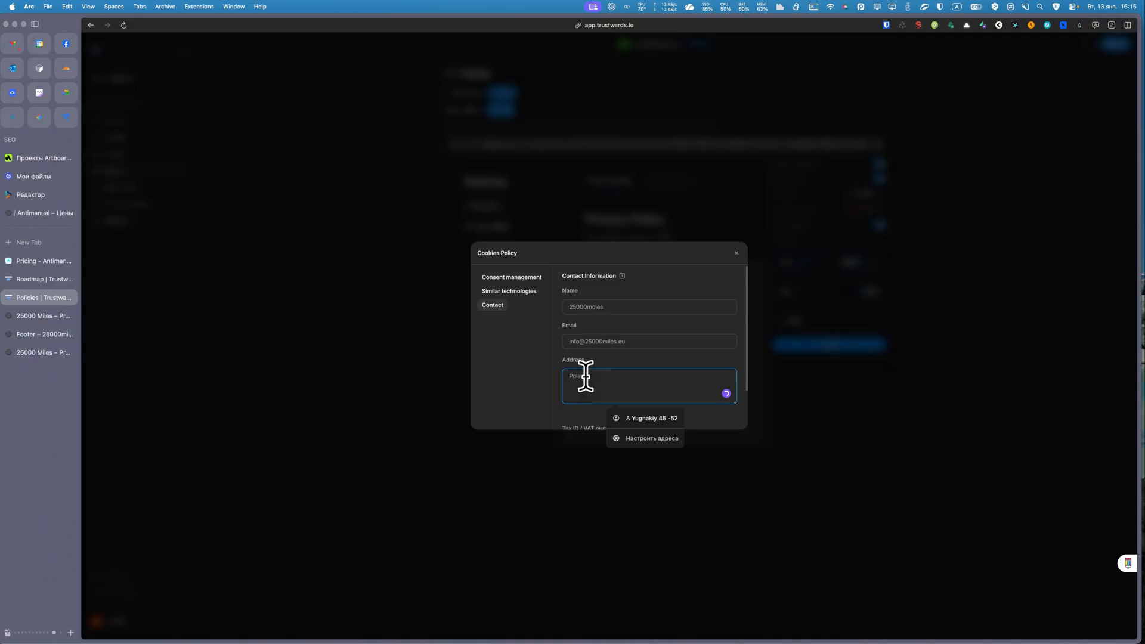
{"action": "scroll", "coordinate": [614, 372], "scroll_direction": "down", "scroll_amount": 2}
{"action": "left_click", "coordinate": [605, 390]}
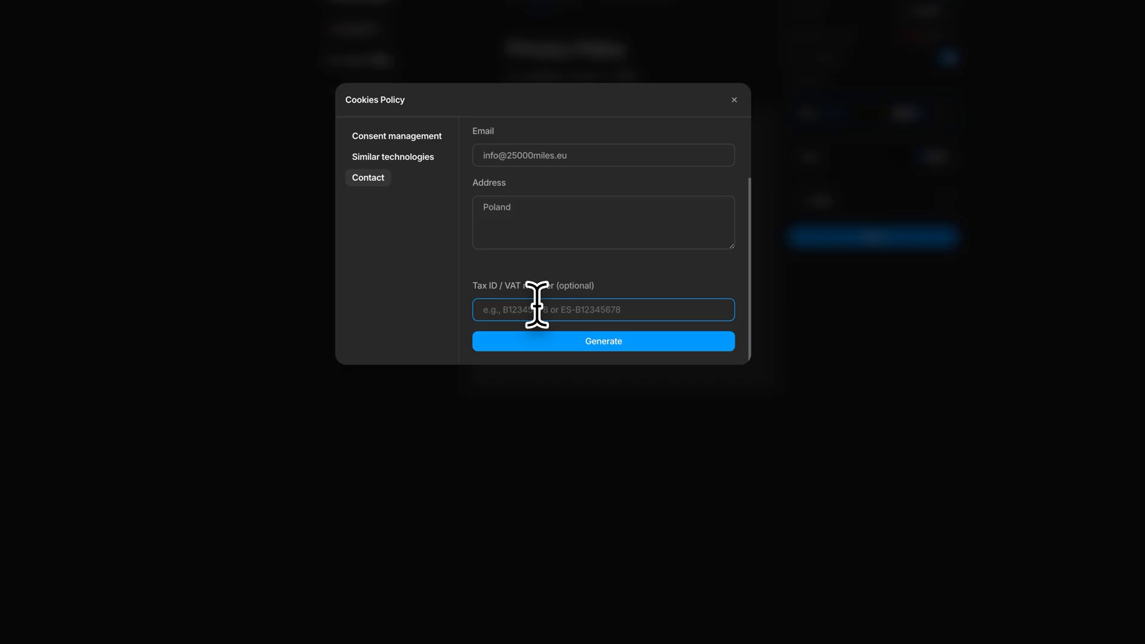
{"action": "left_click", "coordinate": [570, 341]}
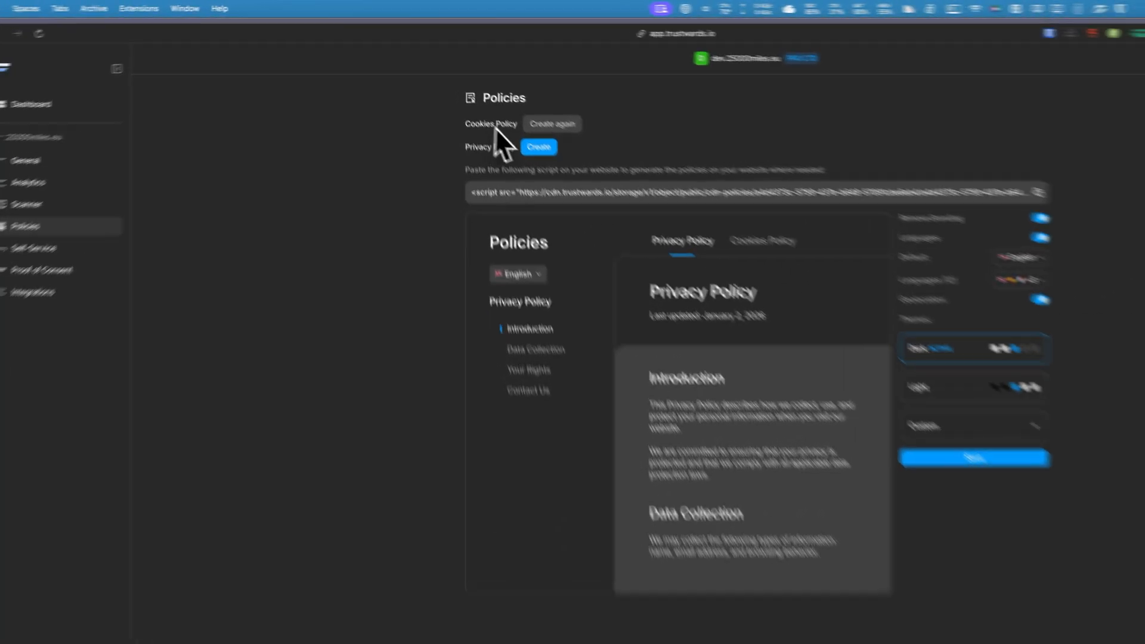
Start creating the Privacy Policy with 25000miles.eu as the data controller name, and fill in the controller's e-mail.
{"action": "left_click", "coordinate": [567, 173]}
{"action": "left_click", "coordinate": [628, 167]}
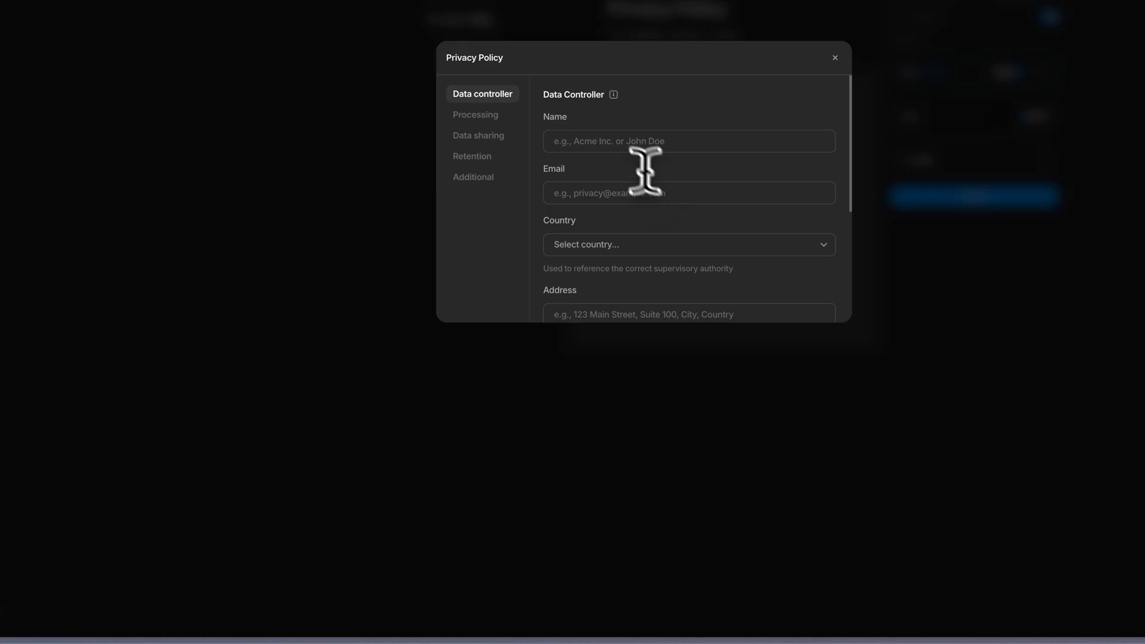
{"action": "type", "text": "25"}
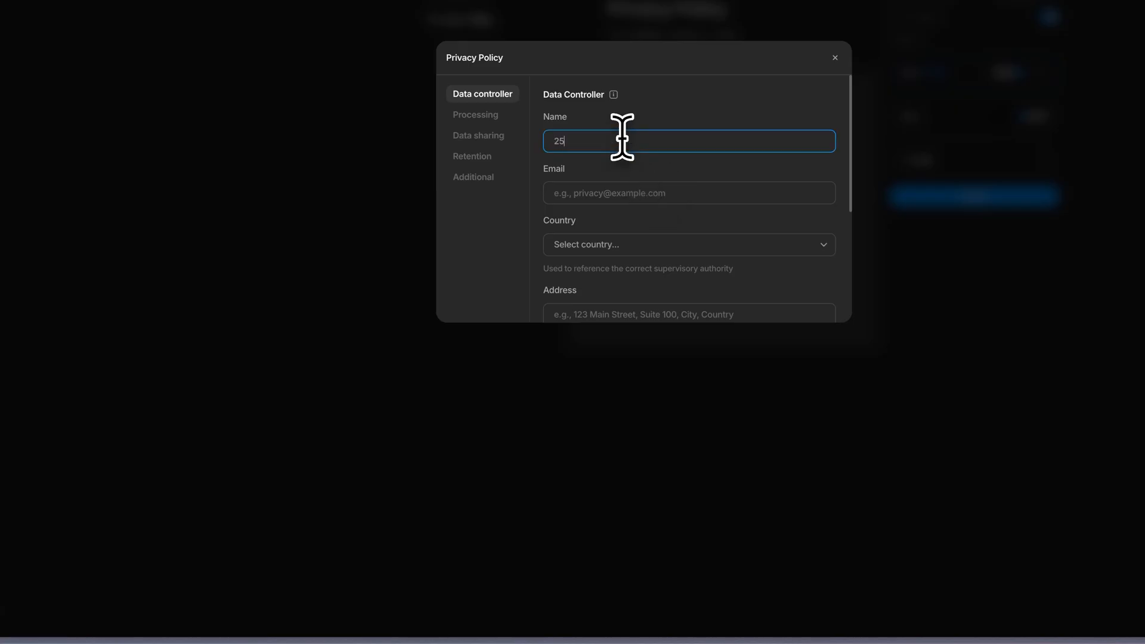
{"action": "type", "text": "000m"}
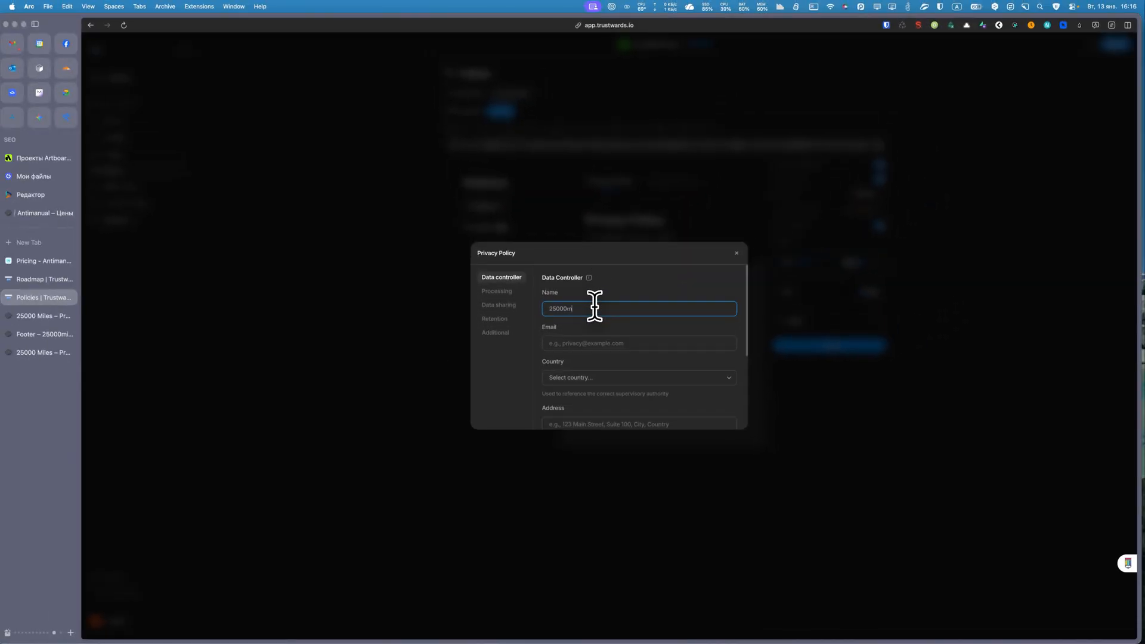
{"action": "type", "text": "iles.eu"}
{"action": "left_click", "coordinate": [602, 341]}
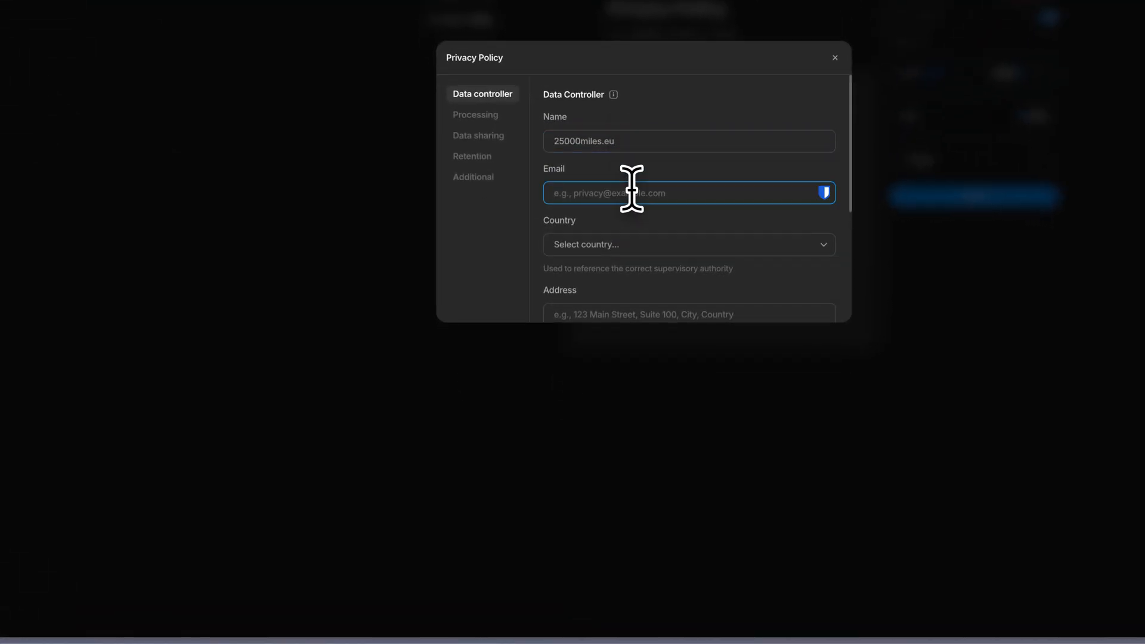
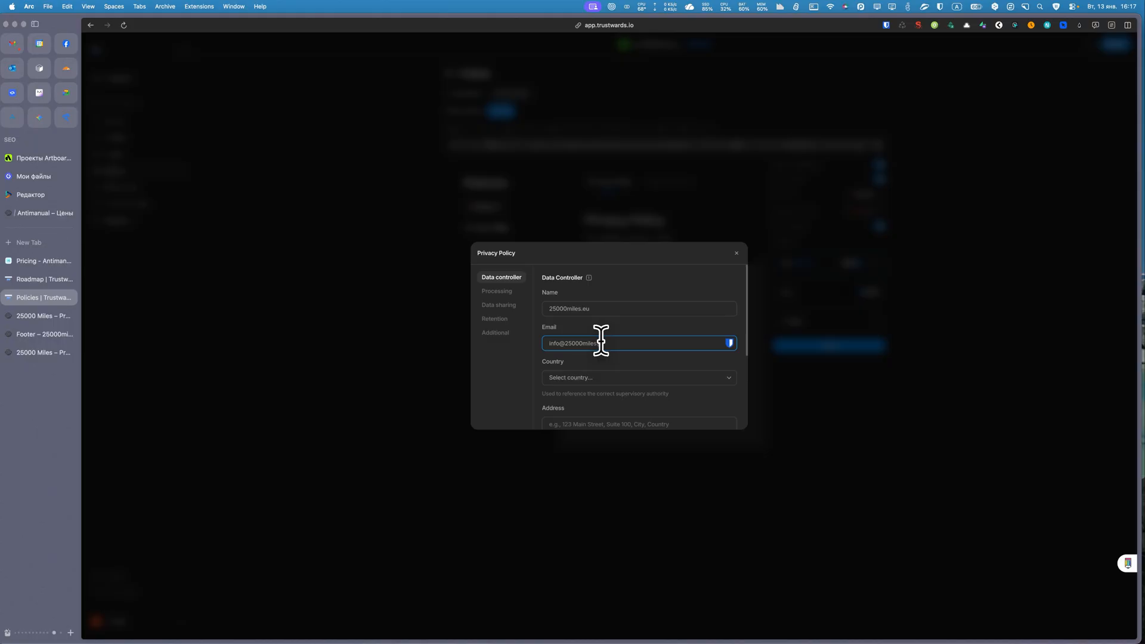
Set the data controller's country and address to Poland, leave VAT and DPO unset, and continue to data processing.
{"action": "left_click", "coordinate": [608, 378]}
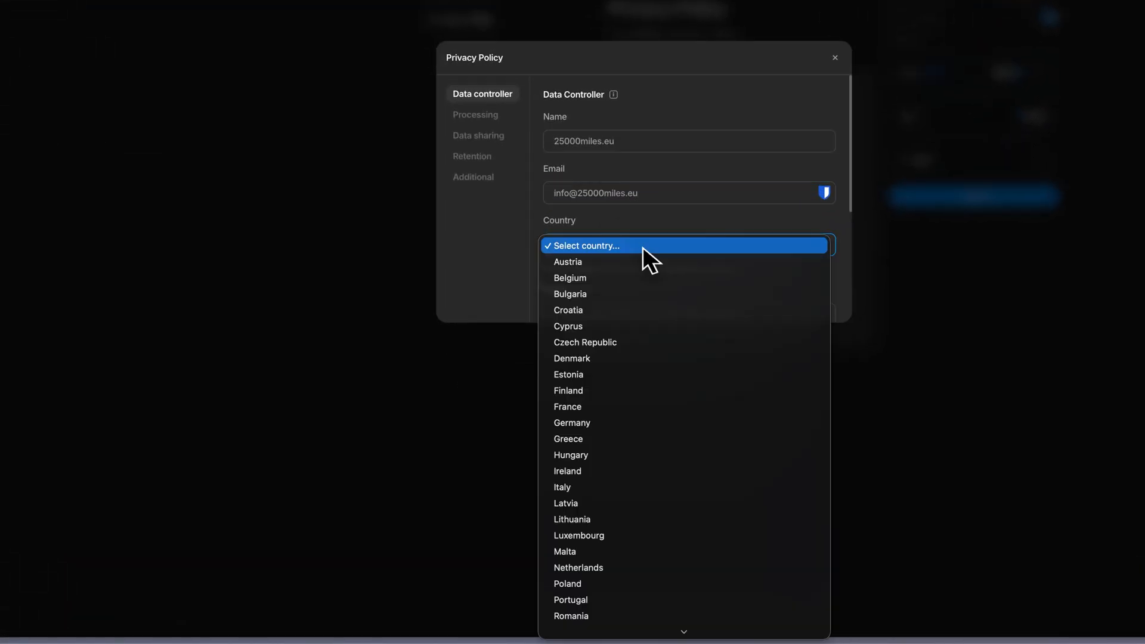
{"action": "scroll", "coordinate": [607, 326], "scroll_direction": "down", "scroll_amount": 3}
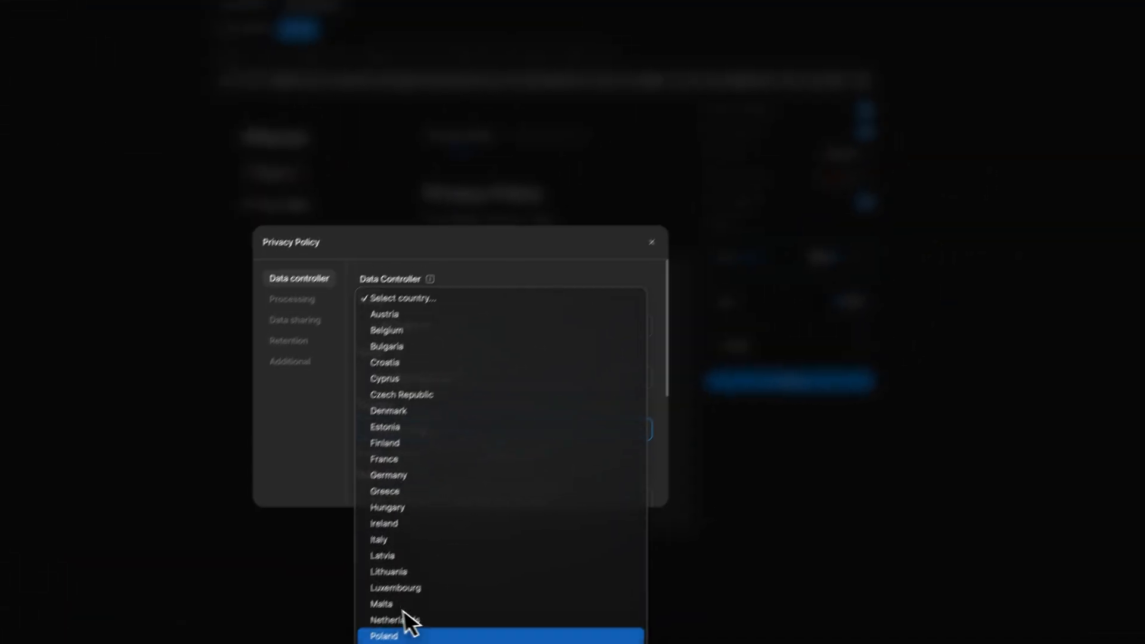
{"action": "left_click", "coordinate": [569, 452]}
{"action": "scroll", "coordinate": [382, 422], "scroll_direction": "down", "scroll_amount": 5}
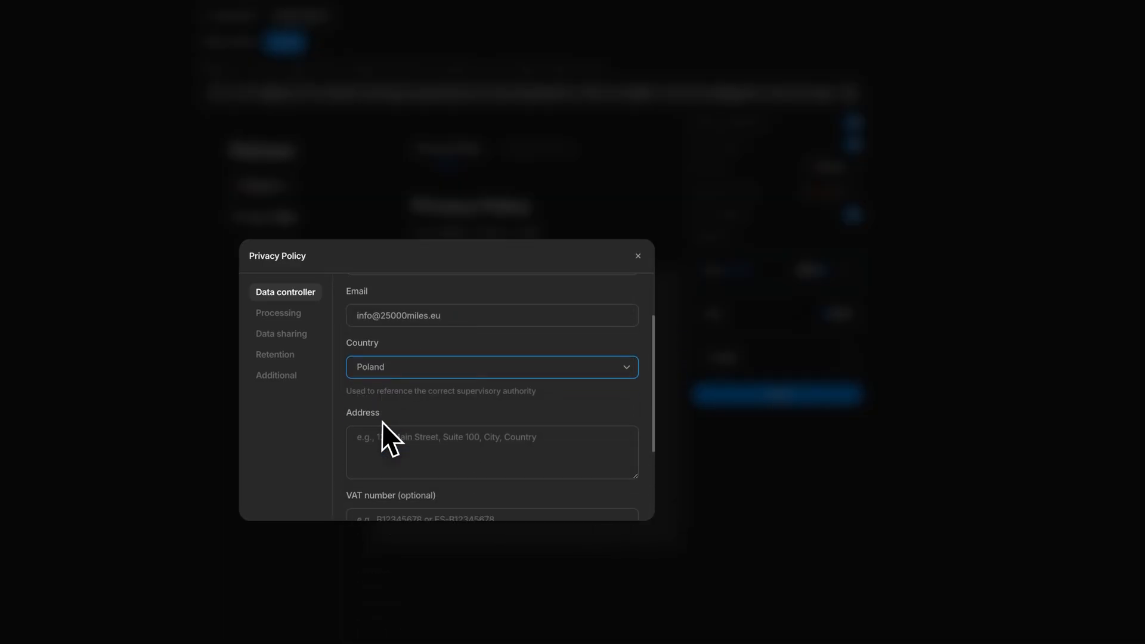
{"action": "left_click", "coordinate": [426, 335]}
{"action": "type", "text": "Poland"}
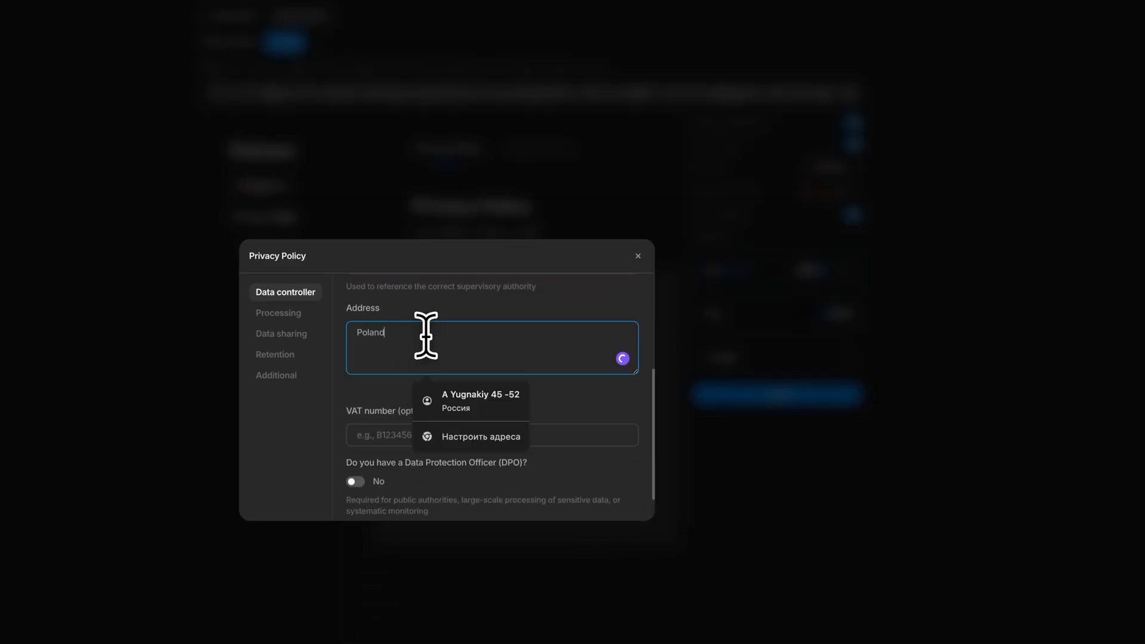
{"action": "left_click", "coordinate": [383, 416]}
{"action": "scroll", "coordinate": [376, 460], "scroll_direction": "down", "scroll_amount": 1}
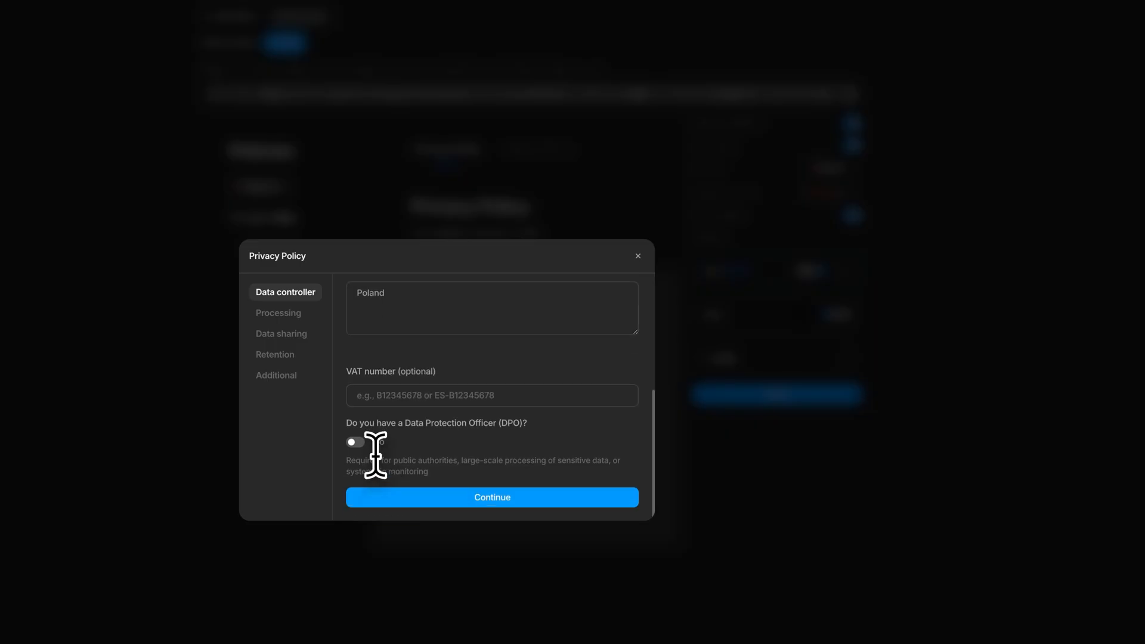
{"action": "left_click", "coordinate": [399, 496]}
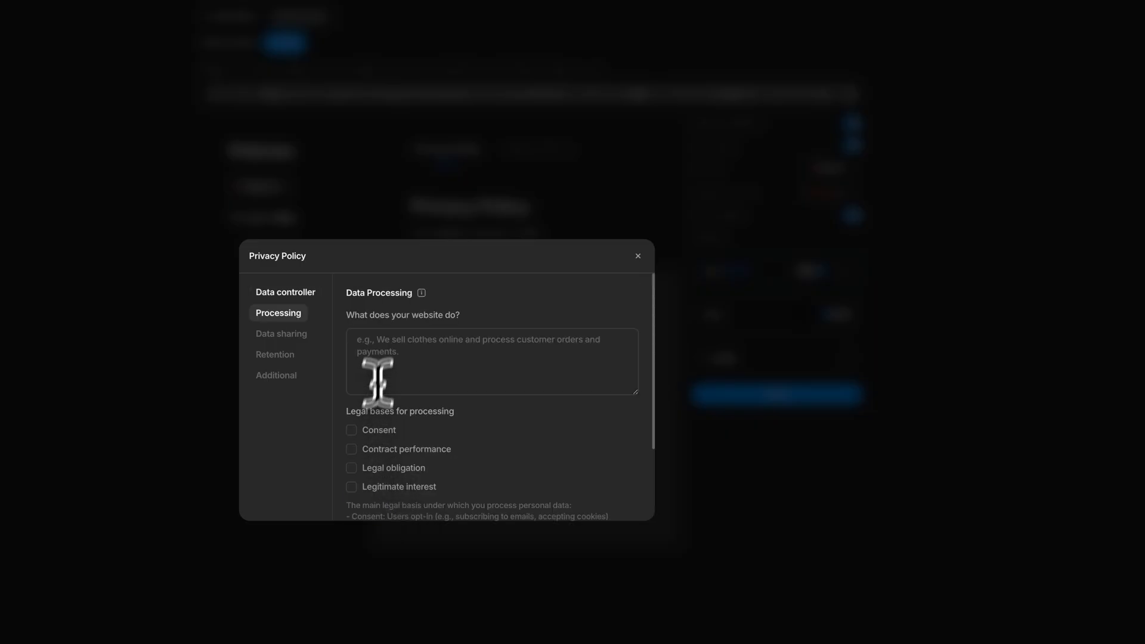
Declare Consent, Contract performance, Legal obligation and Legitimate interest as the legal bases for processing.
{"action": "scroll", "coordinate": [405, 345], "scroll_direction": "down", "scroll_amount": 1}
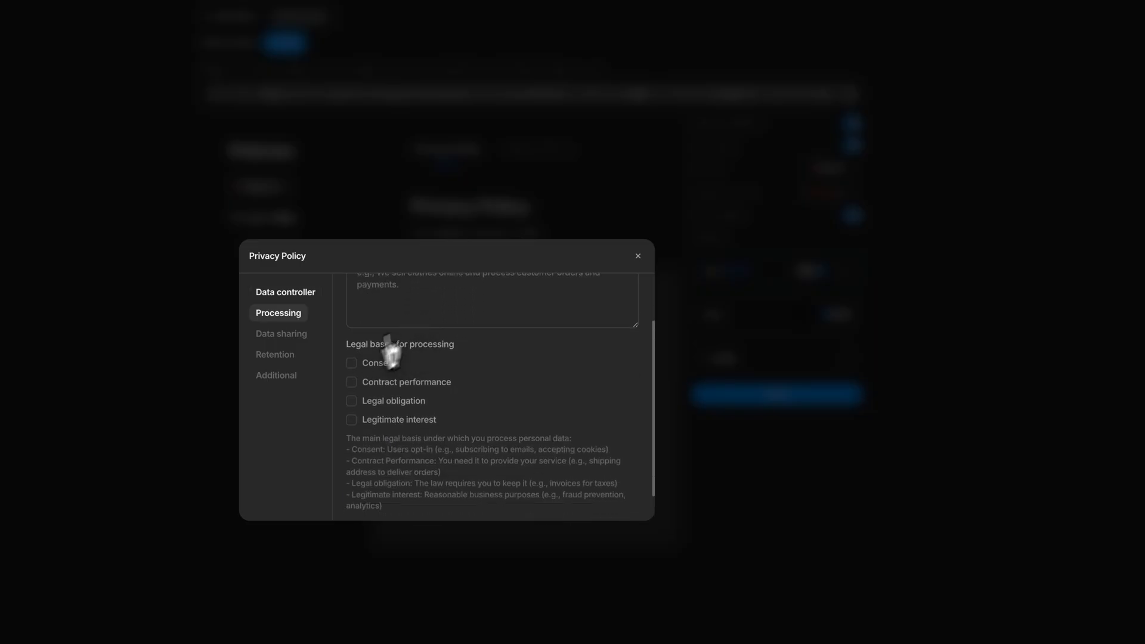
{"action": "left_click", "coordinate": [351, 363]}
{"action": "left_click", "coordinate": [351, 382]}
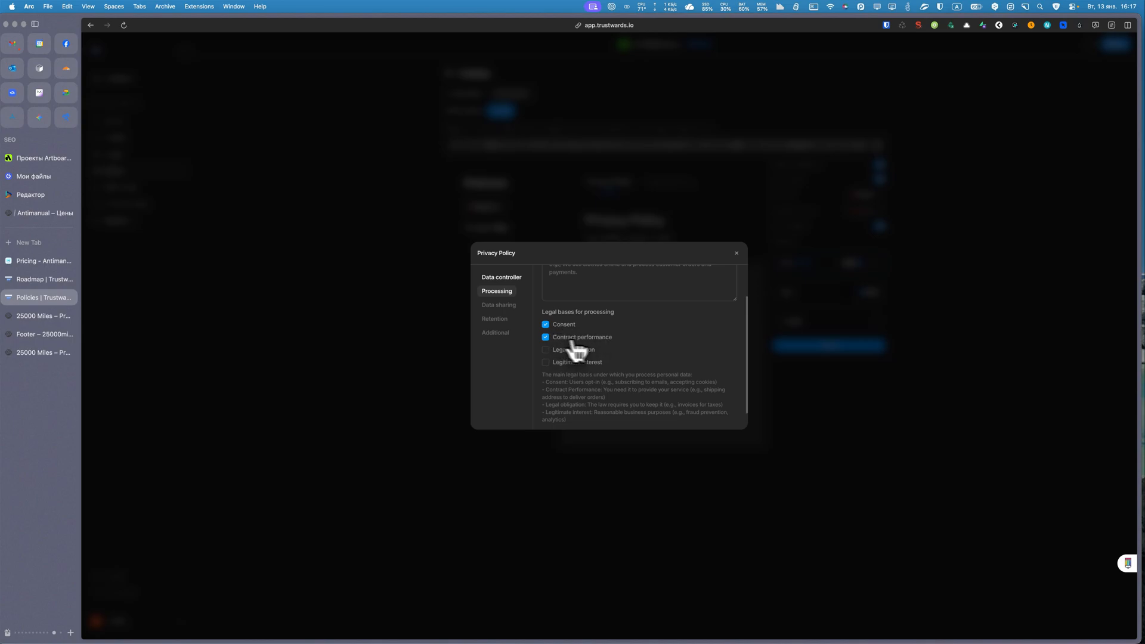
{"action": "scroll", "coordinate": [604, 346], "scroll_direction": "down", "scroll_amount": 1}
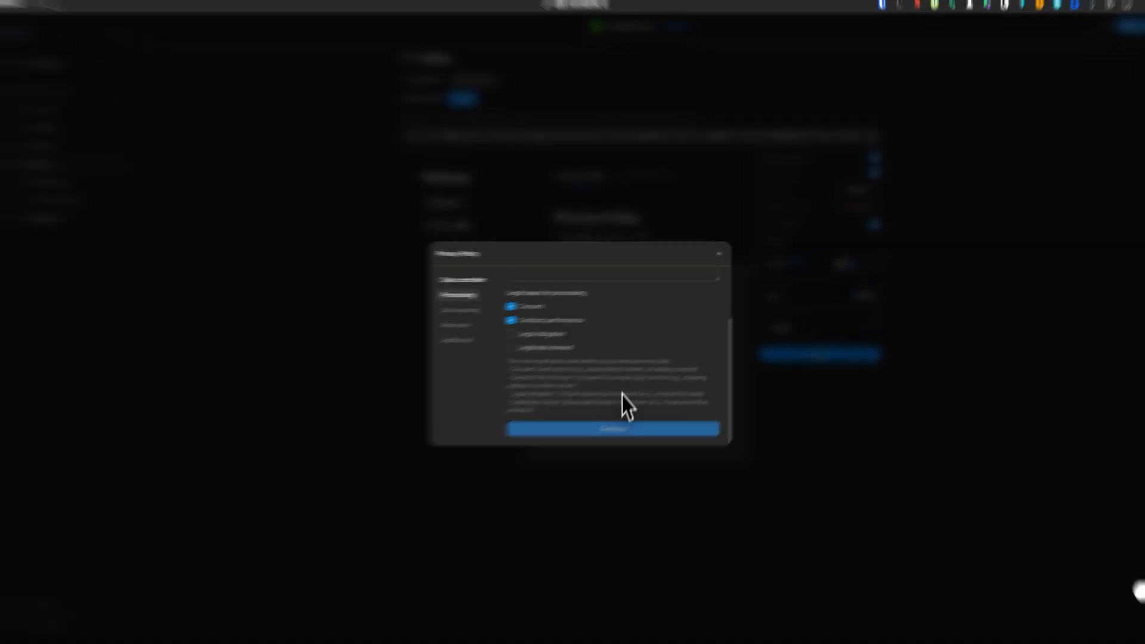
{"action": "left_click", "coordinate": [380, 367]}
{"action": "left_click", "coordinate": [380, 386]}
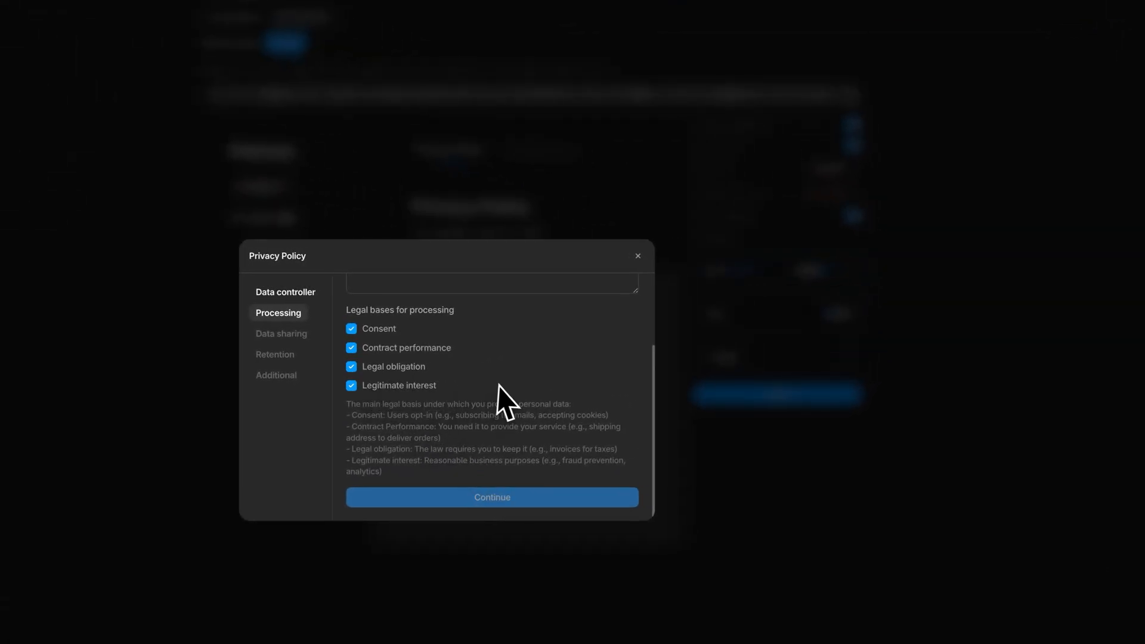
Describe what the website does as "Sell products" and continue to data sharing.
{"action": "scroll", "coordinate": [503, 387], "scroll_direction": "up", "scroll_amount": 2}
{"action": "left_click", "coordinate": [441, 352]}
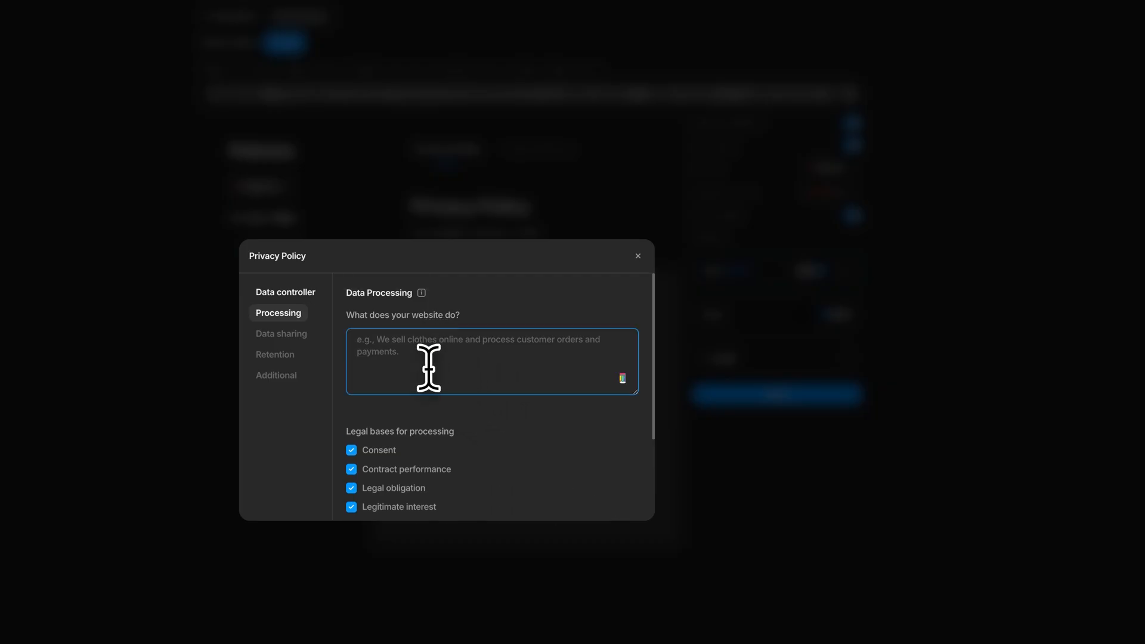
{"action": "scroll", "coordinate": [506, 389], "scroll_direction": "down", "scroll_amount": 2}
{"action": "scroll", "coordinate": [505, 389], "scroll_direction": "up", "scroll_amount": 2}
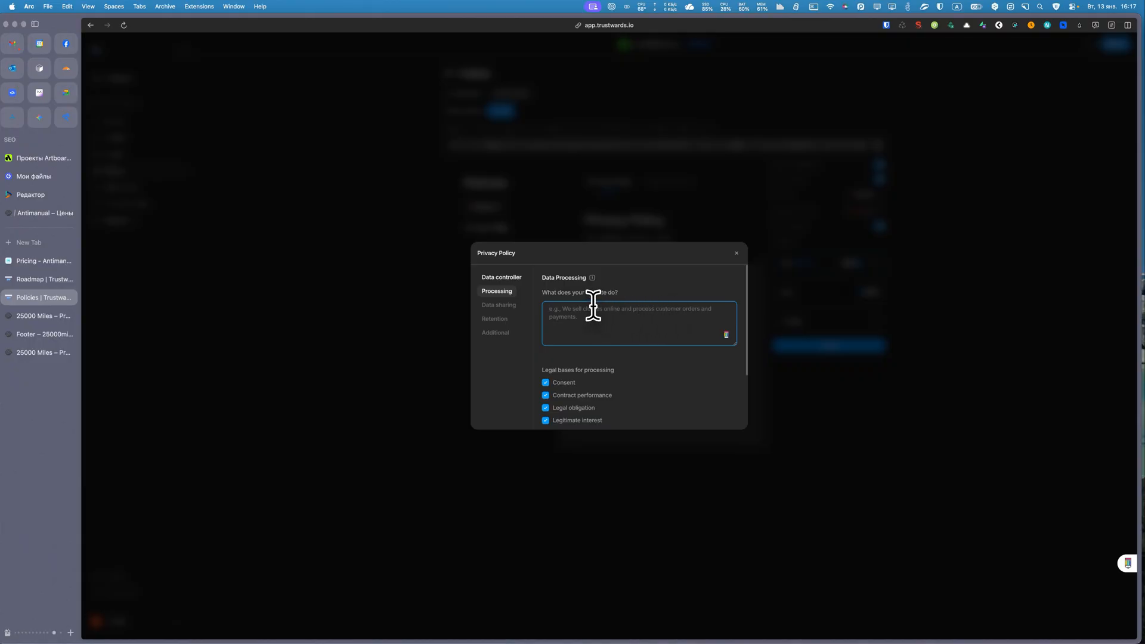
{"action": "type", "text": "Seel products"}
{"action": "left_click", "coordinate": [686, 291]}
{"action": "scroll", "coordinate": [684, 296], "scroll_direction": "down", "scroll_amount": 3}
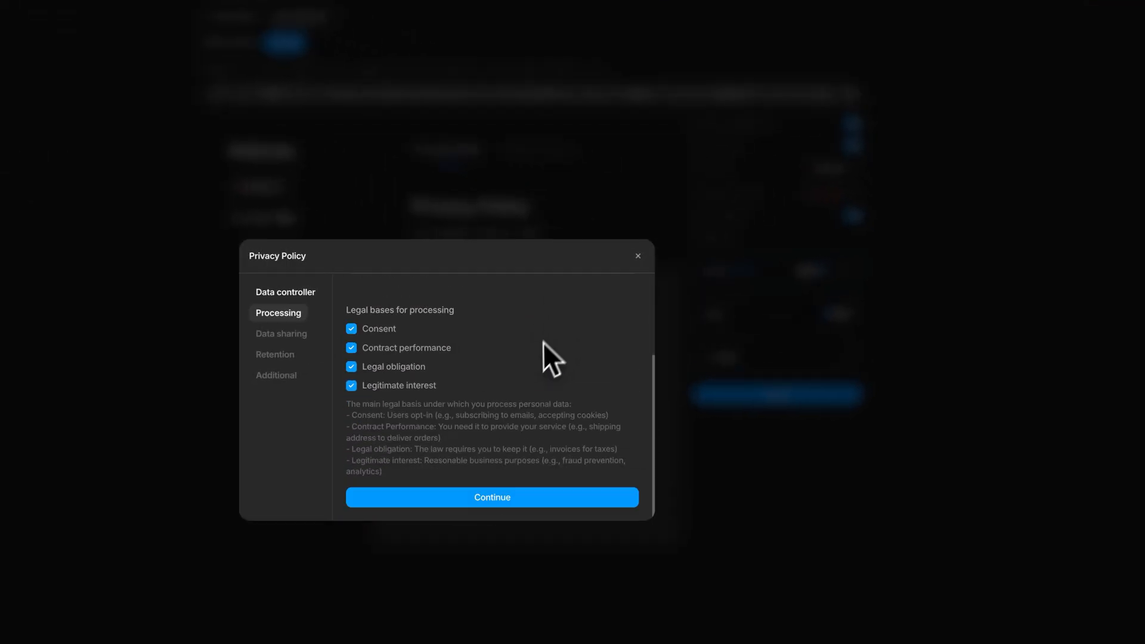
{"action": "left_click", "coordinate": [491, 501]}
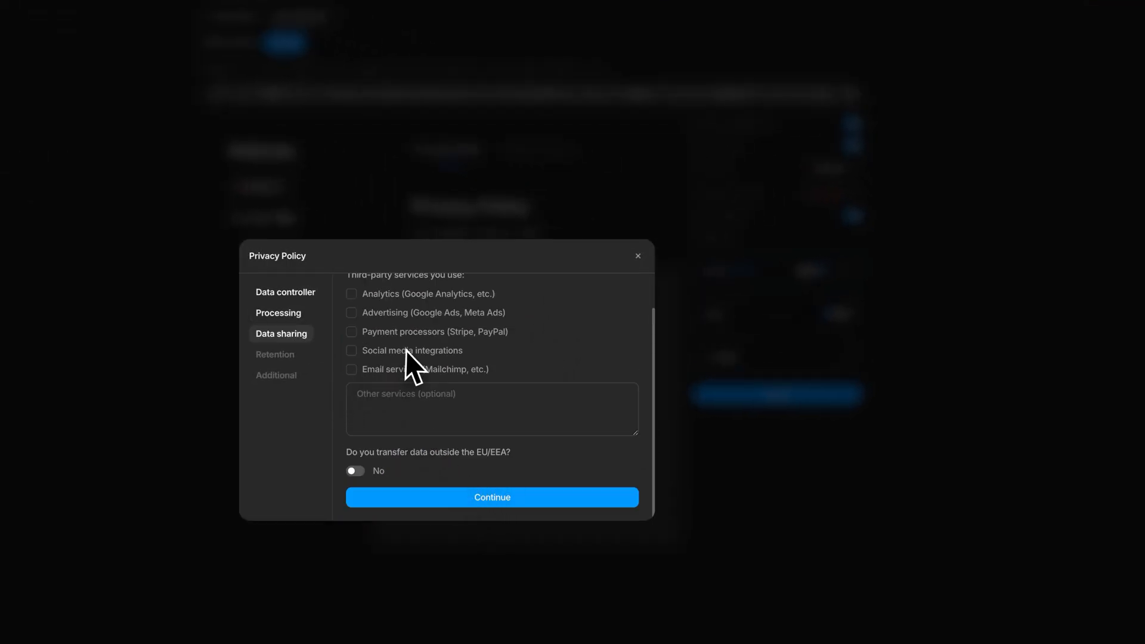
Declare analytics, advertising, payment processors, social media integrations and email services as third-party services, and continue to data retention.
{"action": "scroll", "coordinate": [394, 364], "scroll_direction": "up", "scroll_amount": 1}
{"action": "left_click", "coordinate": [351, 334]}
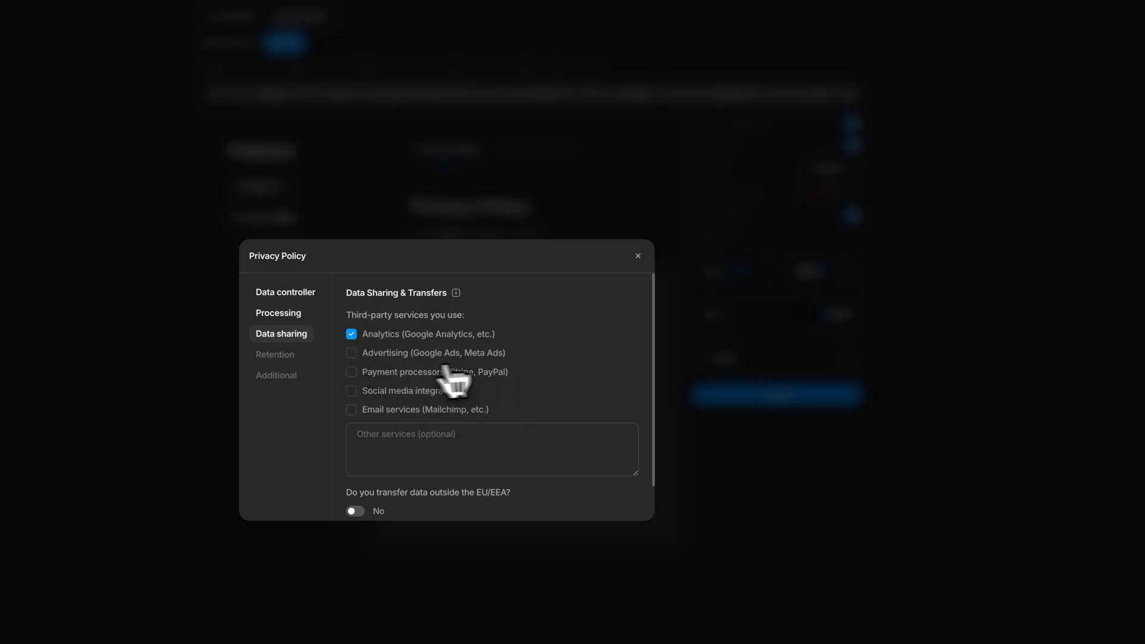
{"action": "left_click", "coordinate": [351, 352]}
{"action": "left_click", "coordinate": [351, 371]}
{"action": "left_click", "coordinate": [351, 390]}
{"action": "scroll", "coordinate": [465, 396], "scroll_direction": "down", "scroll_amount": 1}
{"action": "left_click", "coordinate": [351, 370]}
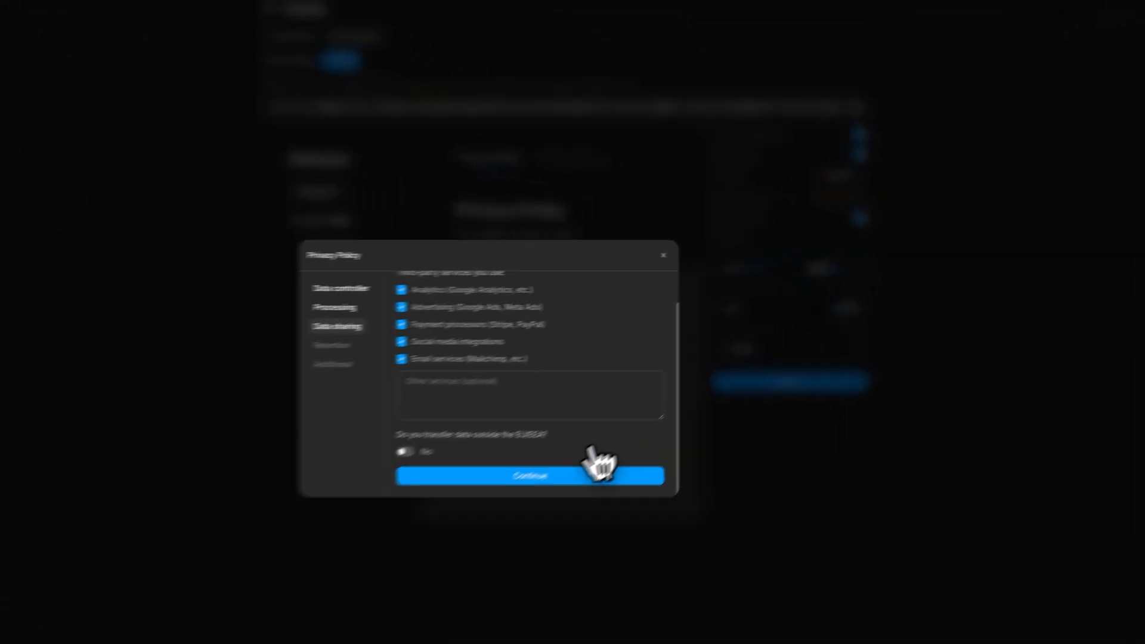
{"action": "left_click", "coordinate": [533, 475]}
State the personal data retention period as "Until deleted account" and continue to the additional information.
{"action": "mouse_move", "coordinate": [451, 282]}
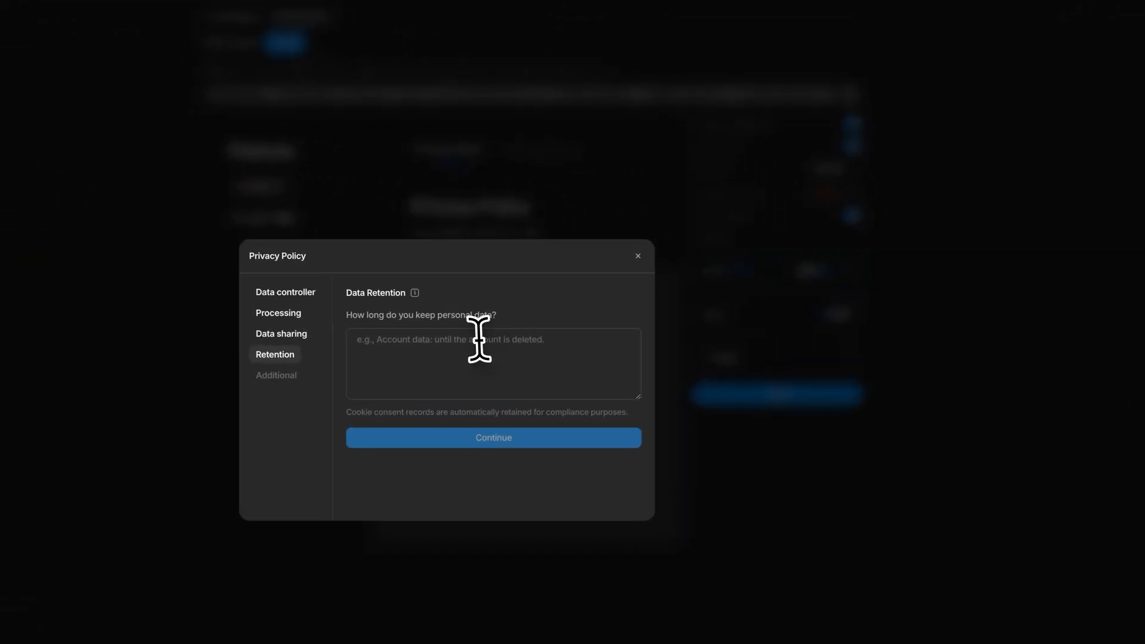
{"action": "left_click", "coordinate": [479, 339]}
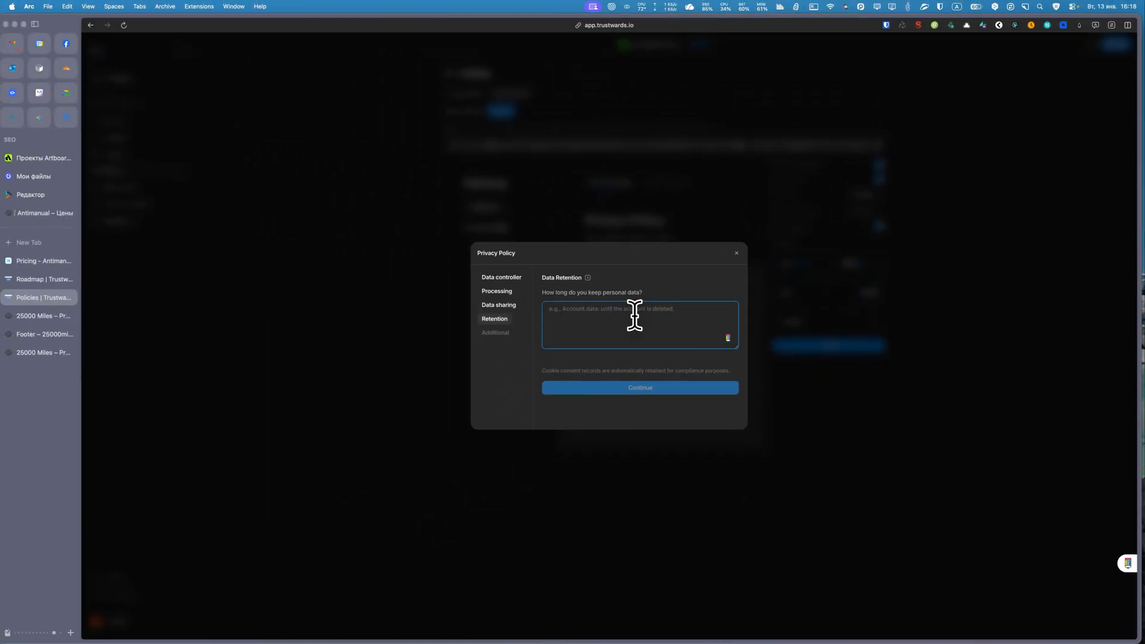
{"action": "type", "text": "Until deleted account"}
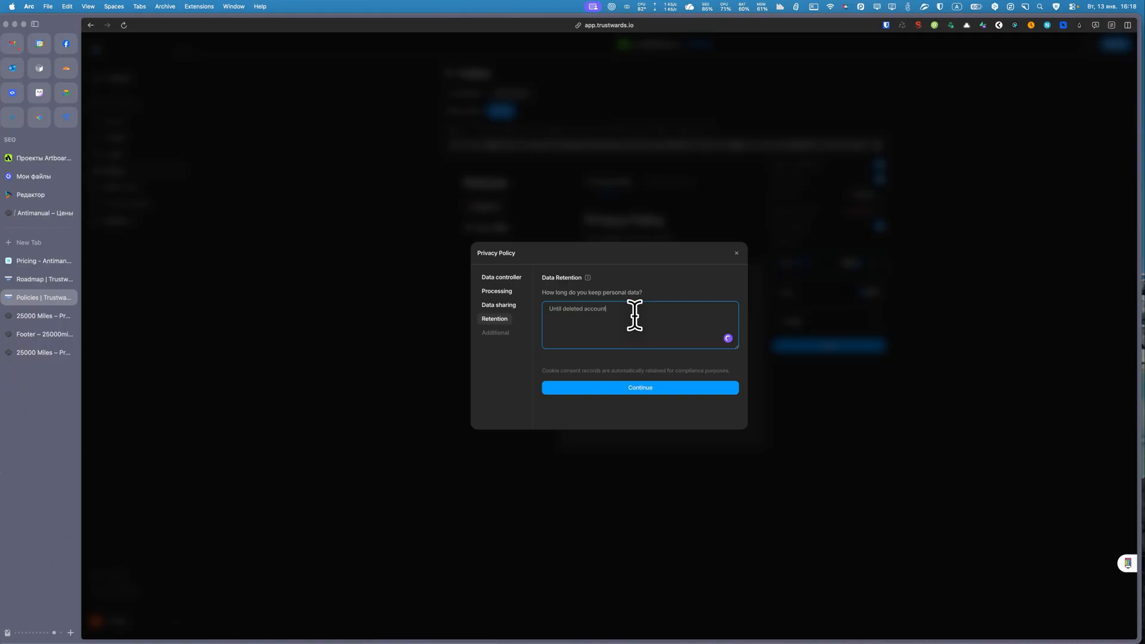
{"action": "left_click", "coordinate": [668, 388]}
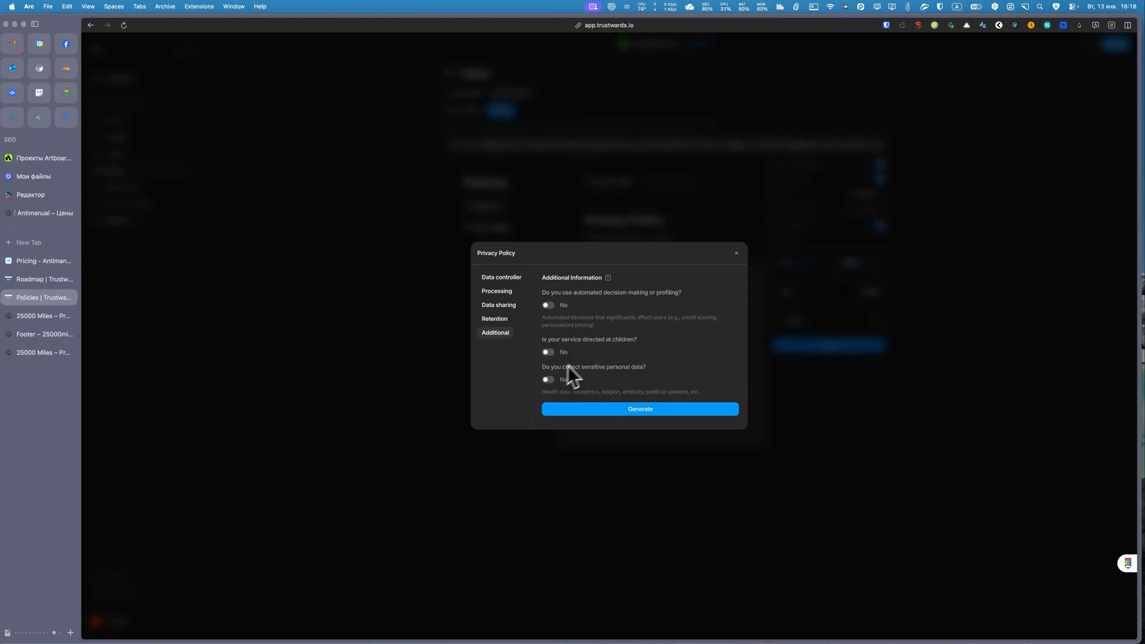
Generate the Privacy Policy with all additional information questions answered No, and save the policies configuration.
{"action": "left_click", "coordinate": [620, 408]}
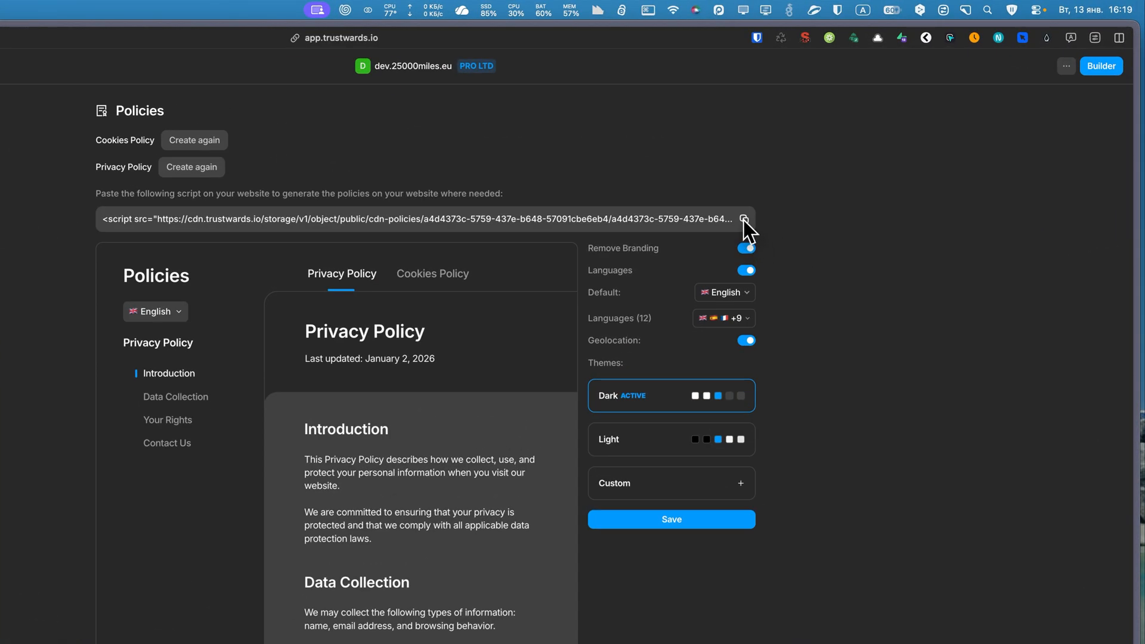
{"action": "left_click", "coordinate": [744, 219]}
{"action": "left_click", "coordinate": [659, 513]}
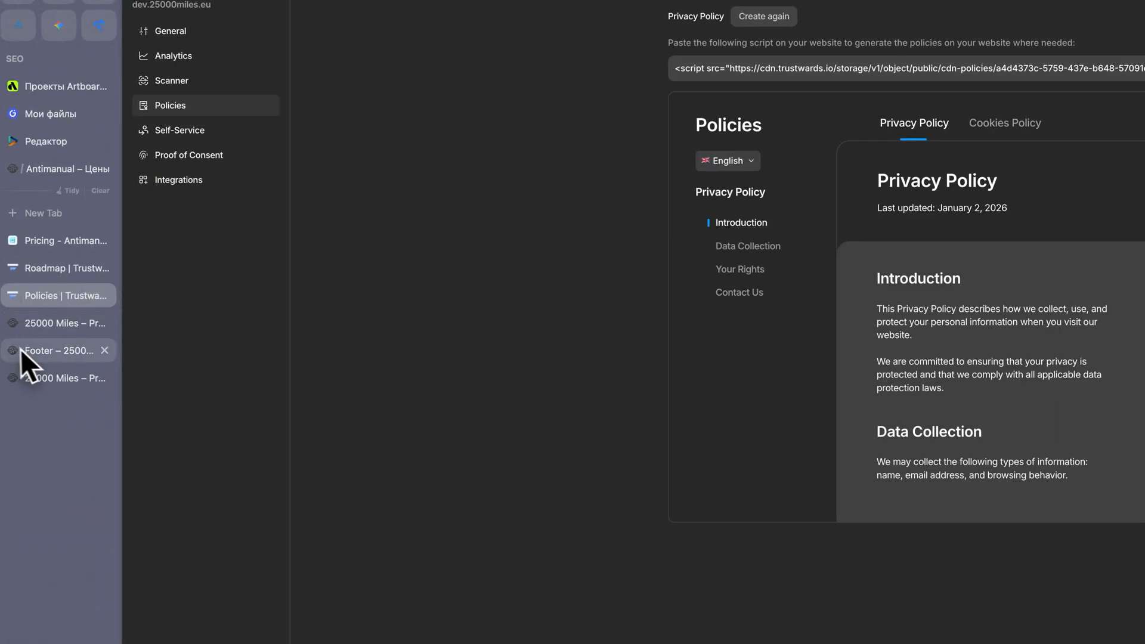
Switch to the 25000 Miles website and open its WordPress admin dashboard.
{"action": "left_click", "coordinate": [41, 328]}
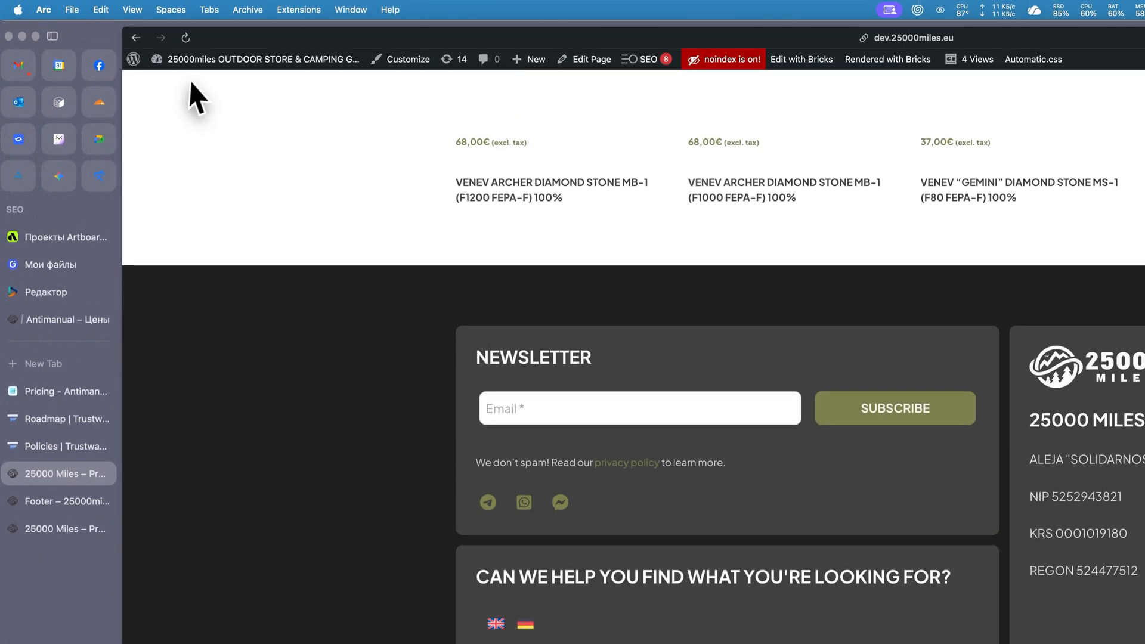
{"action": "mouse_move", "coordinate": [196, 62]}
{"action": "left_click", "coordinate": [190, 96]}
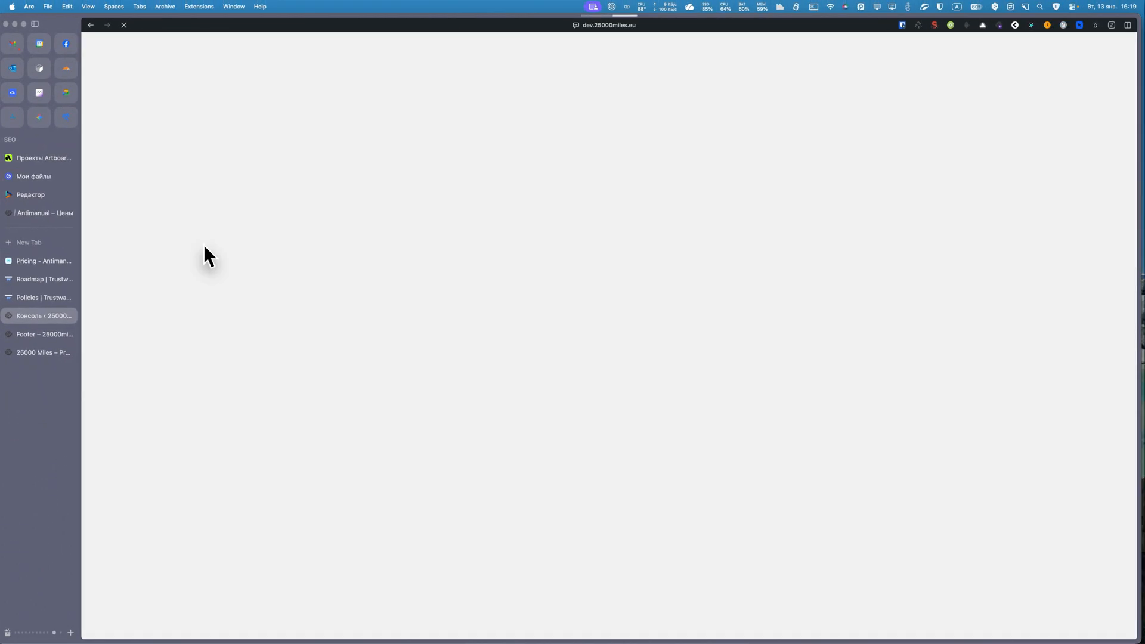
Start a new WPCodeBox 2 snippet of type HTML and paste the Trustwards policies script into it.
{"action": "scroll", "coordinate": [117, 521], "scroll_direction": "down", "scroll_amount": 2}
{"action": "scroll", "coordinate": [122, 528], "scroll_direction": "down", "scroll_amount": 1}
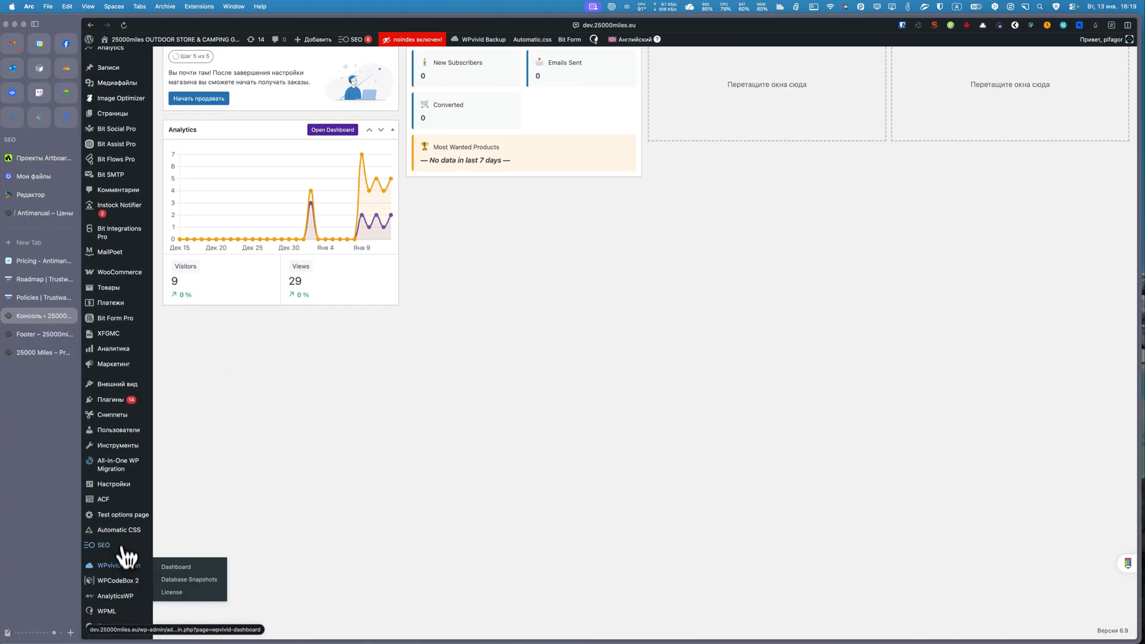
{"action": "mouse_move", "coordinate": [127, 507]}
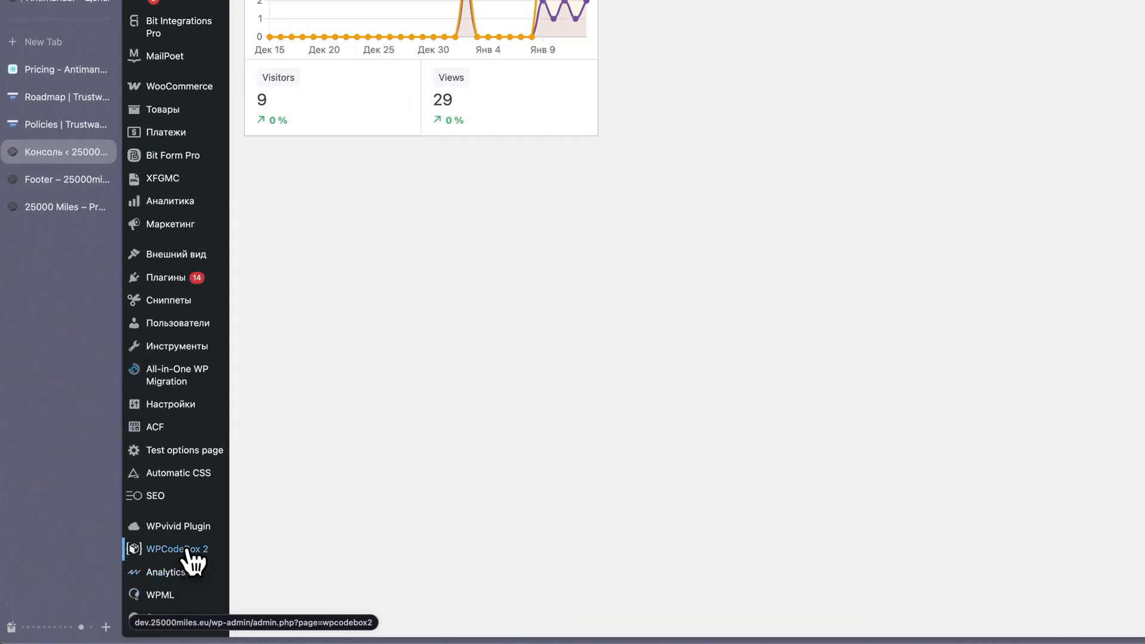
{"action": "left_click", "coordinate": [188, 554]}
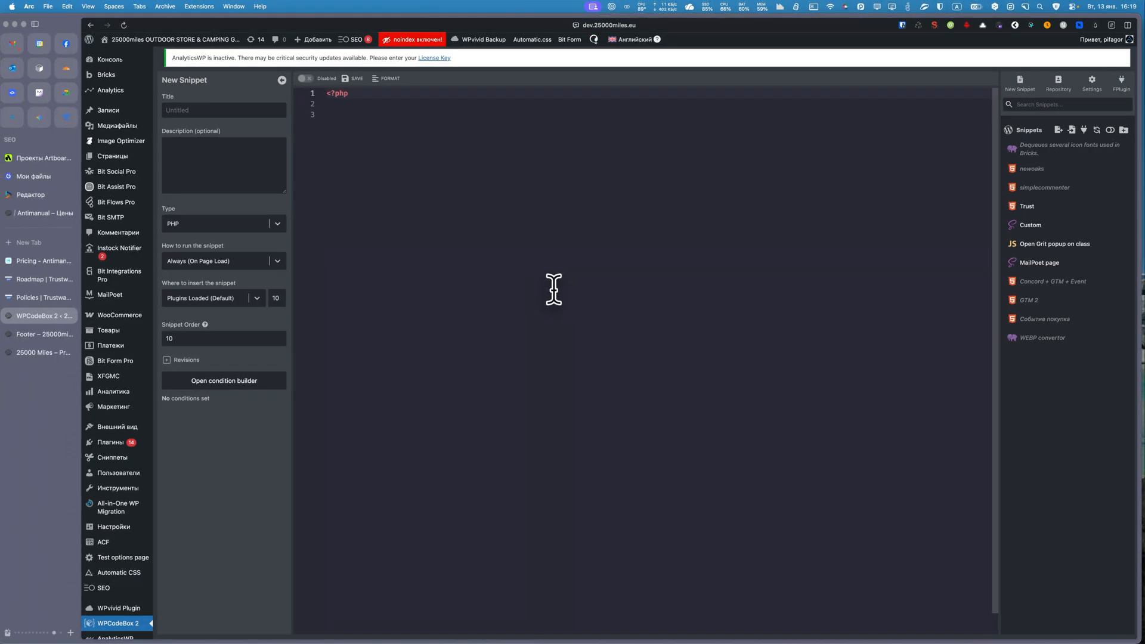
{"action": "left_click", "coordinate": [215, 223]}
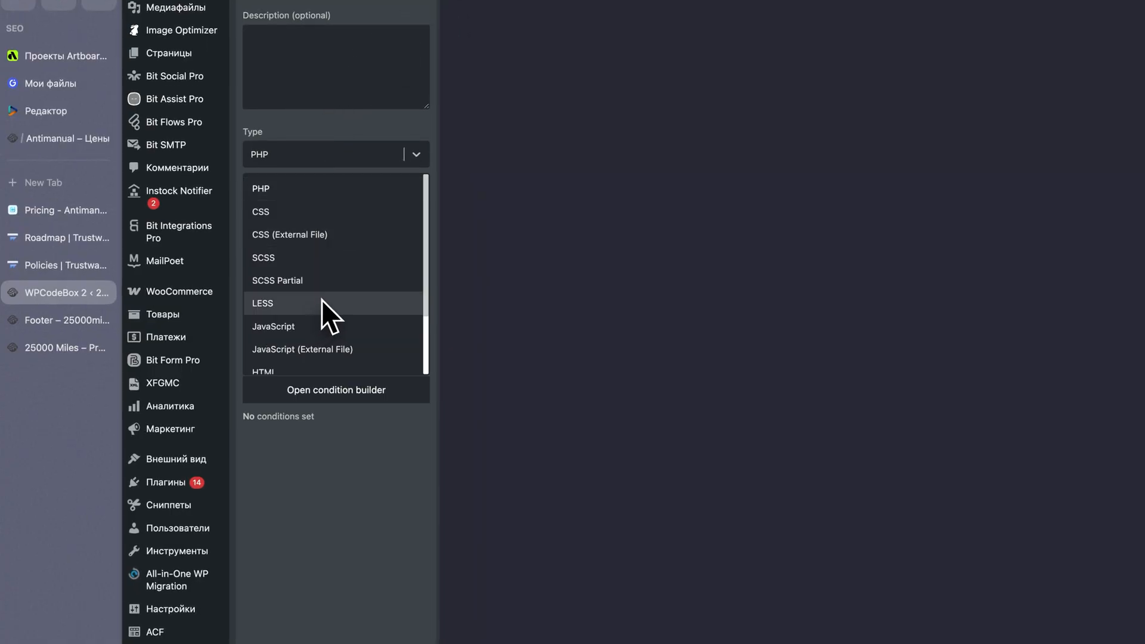
{"action": "scroll", "coordinate": [326, 298], "scroll_direction": "down", "scroll_amount": 3}
{"action": "left_click", "coordinate": [297, 334]}
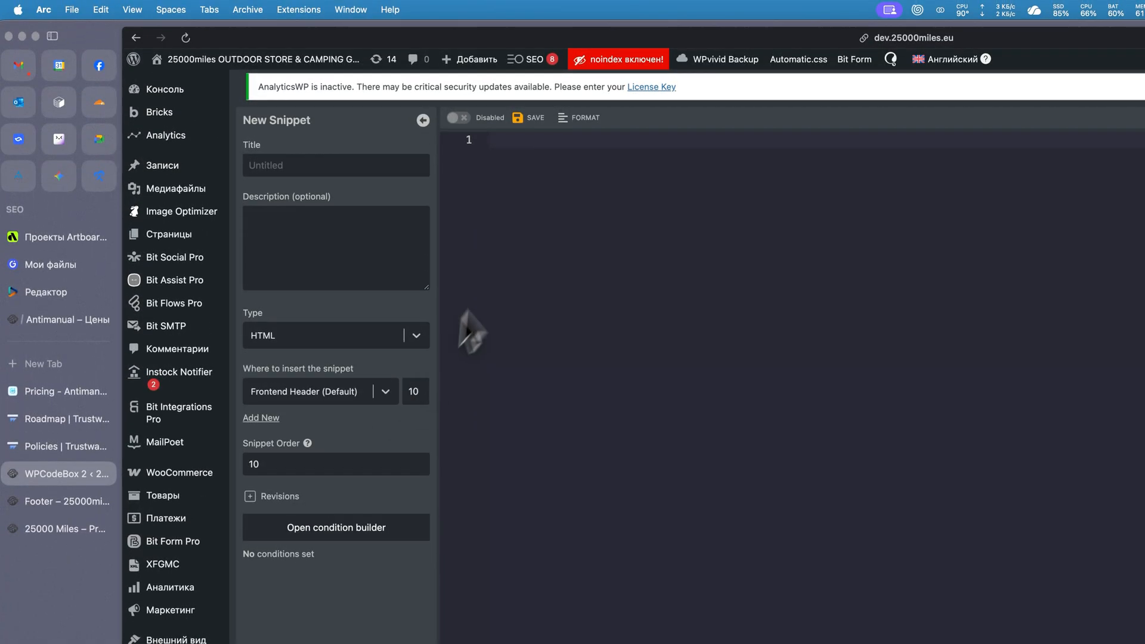
{"action": "left_click", "coordinate": [536, 153]}
{"action": "key", "text": "super+v"}
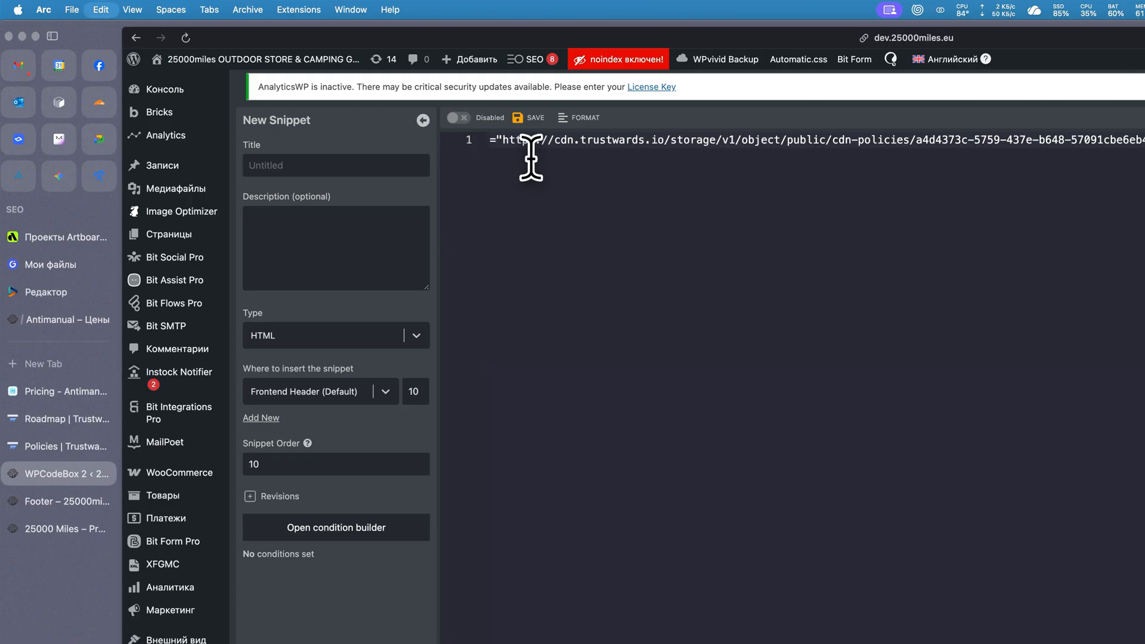
Title the HTML snippet "Policies", save it and enable it.
{"action": "left_click", "coordinate": [288, 162]}
{"action": "type", "text": "Po"}
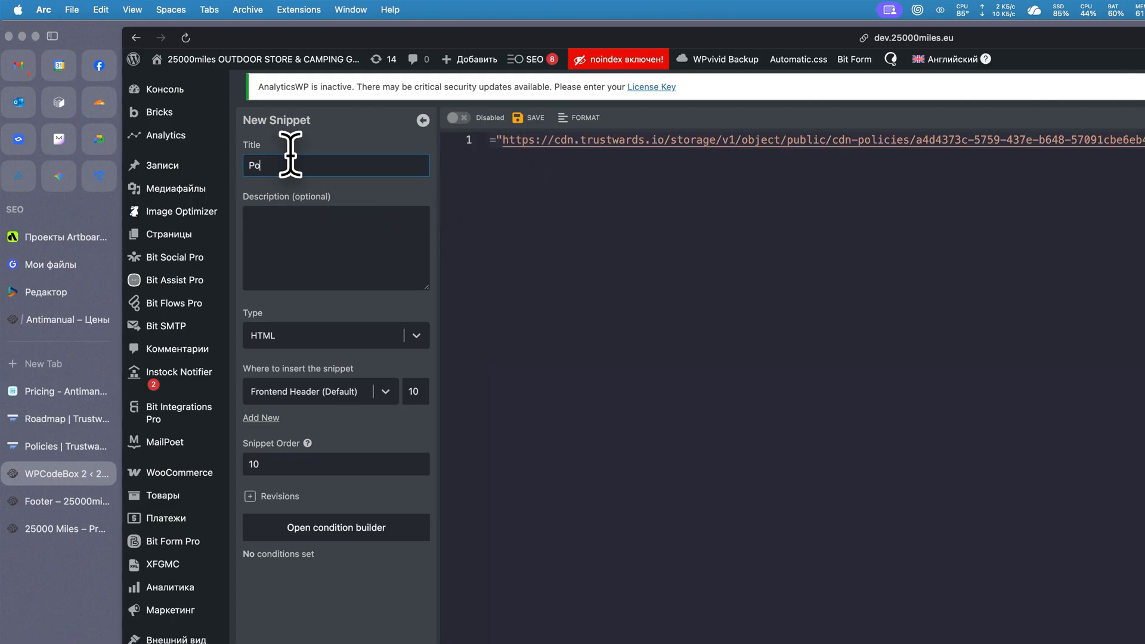
{"action": "type", "text": "licies"}
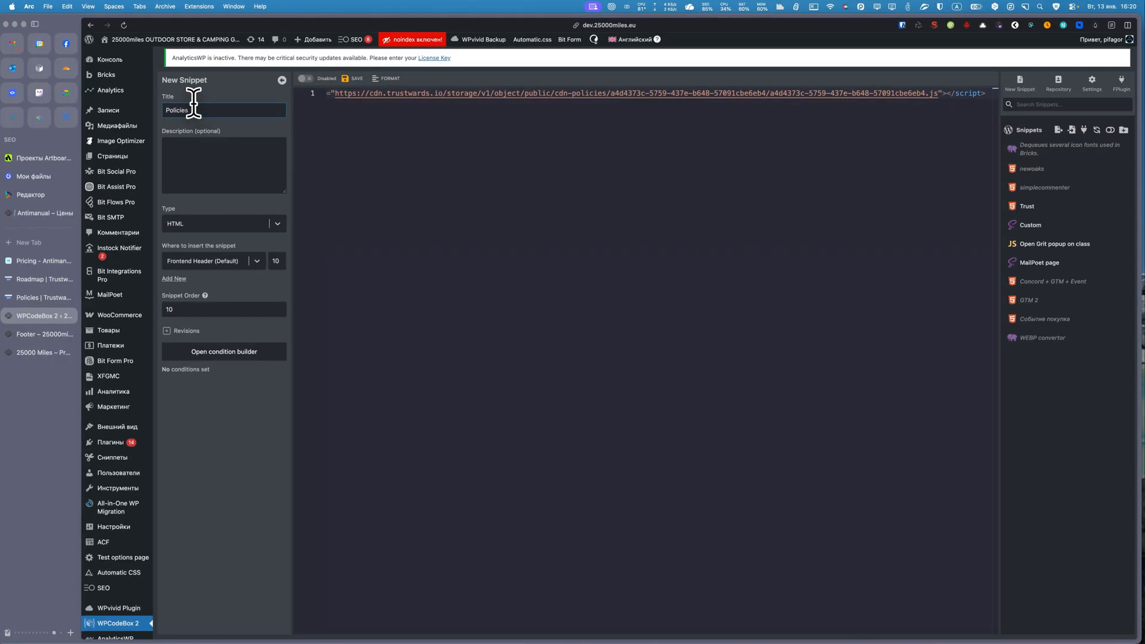
{"action": "left_click", "coordinate": [315, 124]}
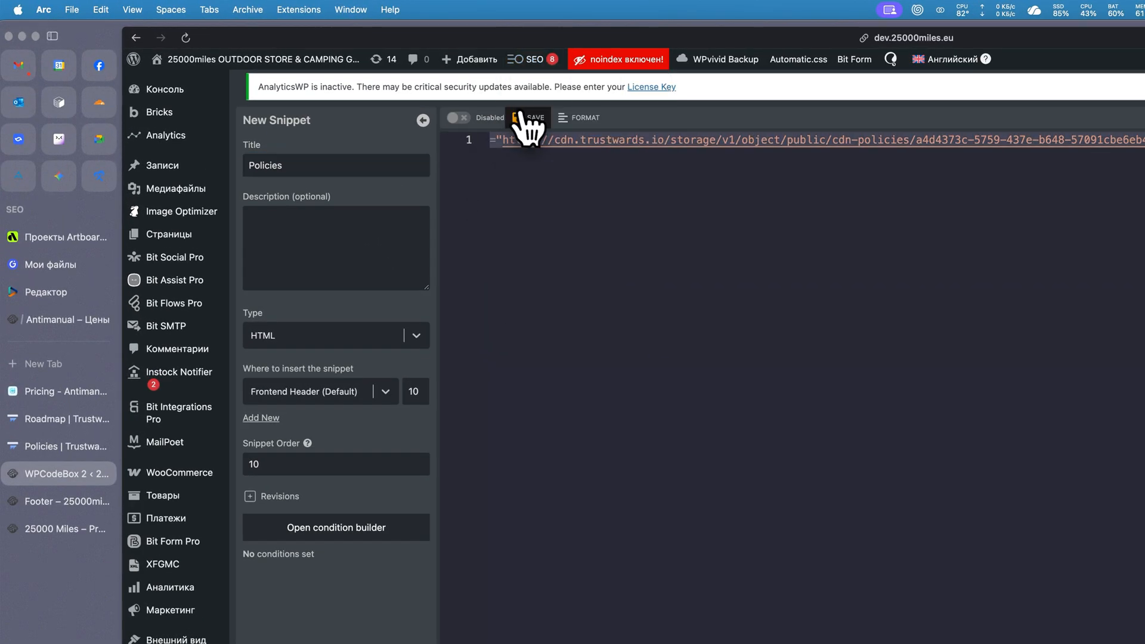
{"action": "left_click", "coordinate": [522, 117]}
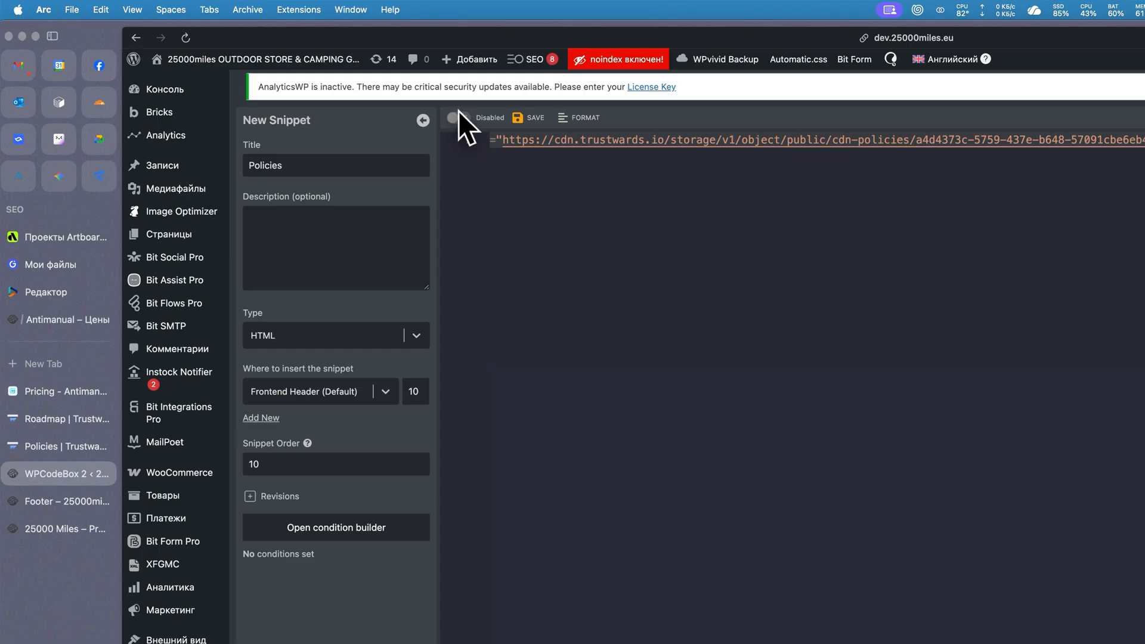
{"action": "left_click", "coordinate": [461, 118]}
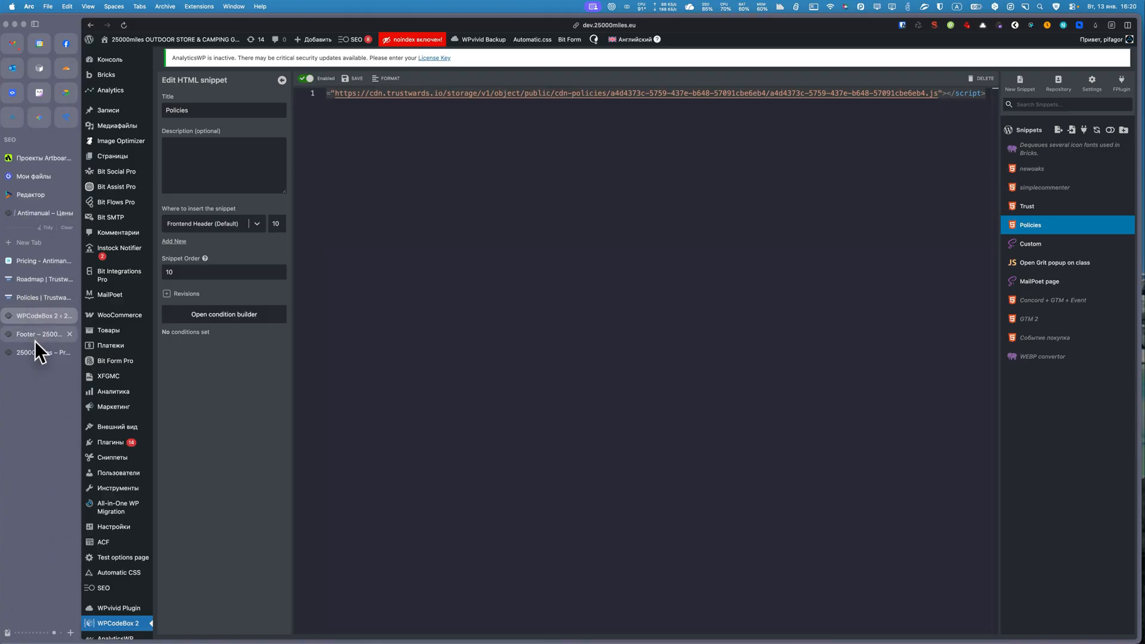
Return to the 25000 Miles site and open its homepage in an incognito window.
{"action": "left_click", "coordinate": [43, 352]}
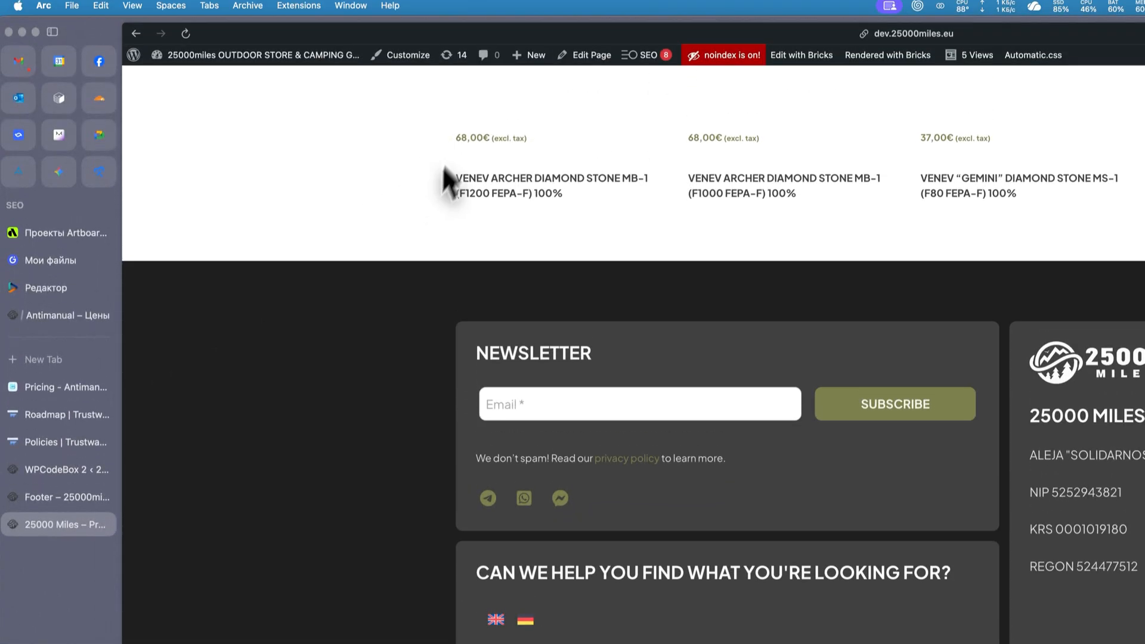
{"action": "mouse_move", "coordinate": [340, 59]}
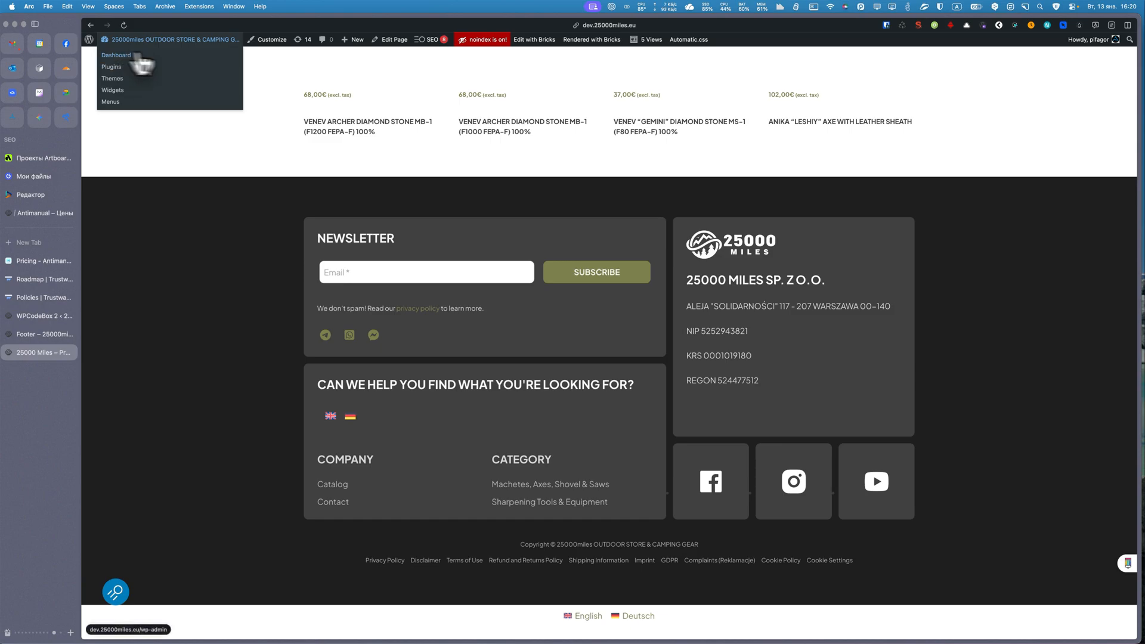
{"action": "scroll", "coordinate": [295, 104], "scroll_direction": "up", "scroll_amount": 15}
{"action": "scroll", "coordinate": [297, 104], "scroll_direction": "up", "scroll_amount": 10}
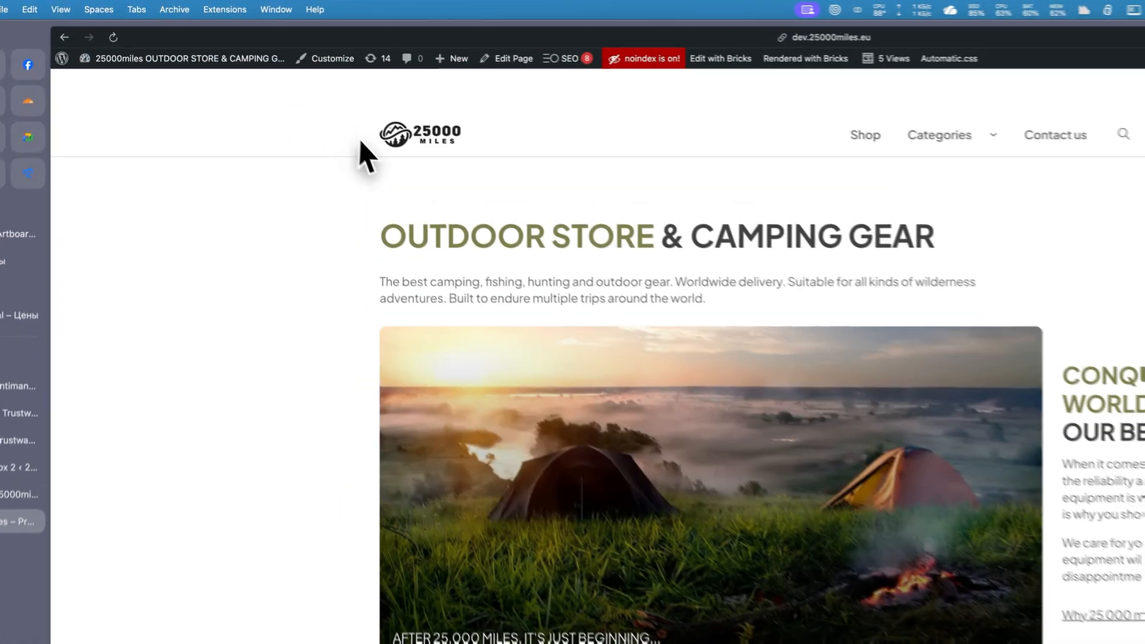
{"action": "right_click", "coordinate": [339, 54]}
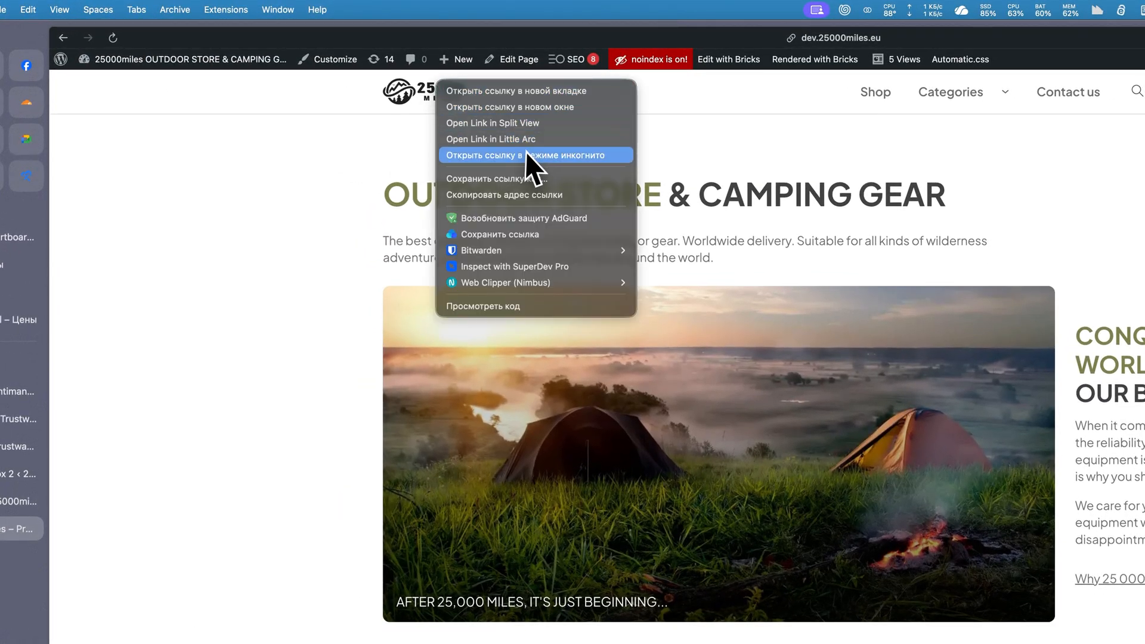
{"action": "left_click", "coordinate": [526, 156]}
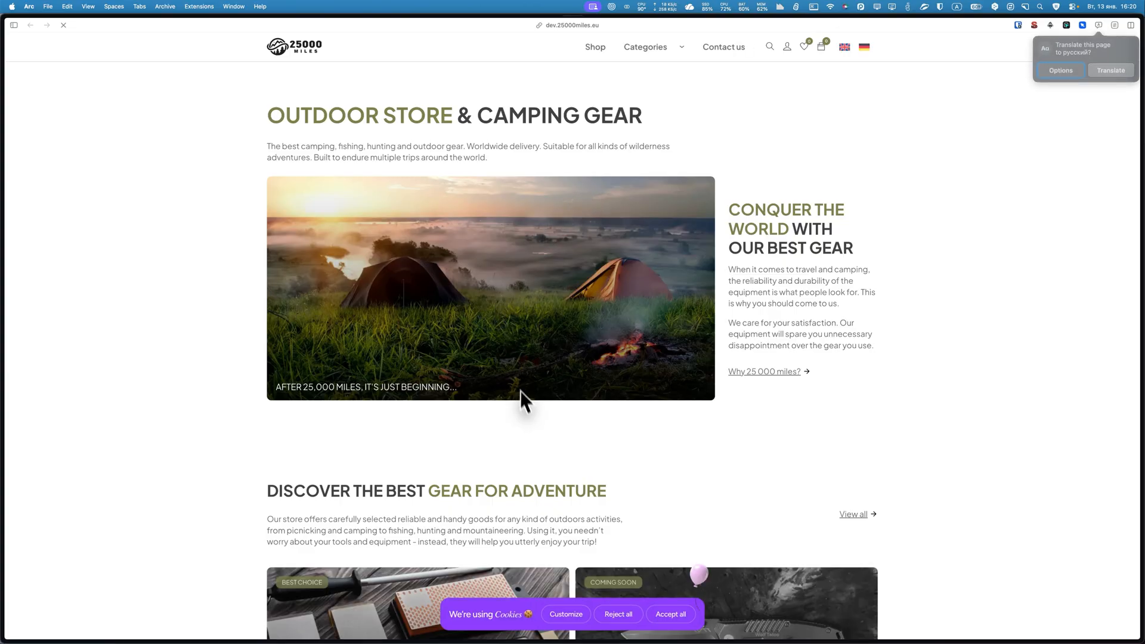
Customize the cookie consent, save the choices with Functional and Other left off, and check the site's footer.
{"action": "scroll", "coordinate": [524, 411], "scroll_direction": "down", "scroll_amount": 5}
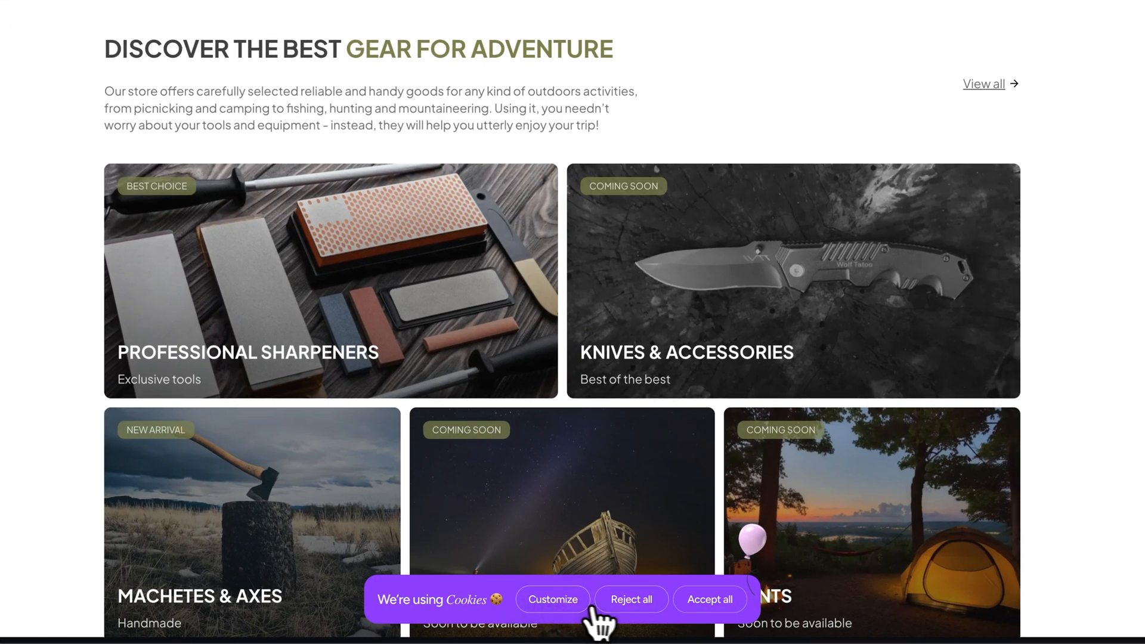
{"action": "left_click", "coordinate": [559, 607]}
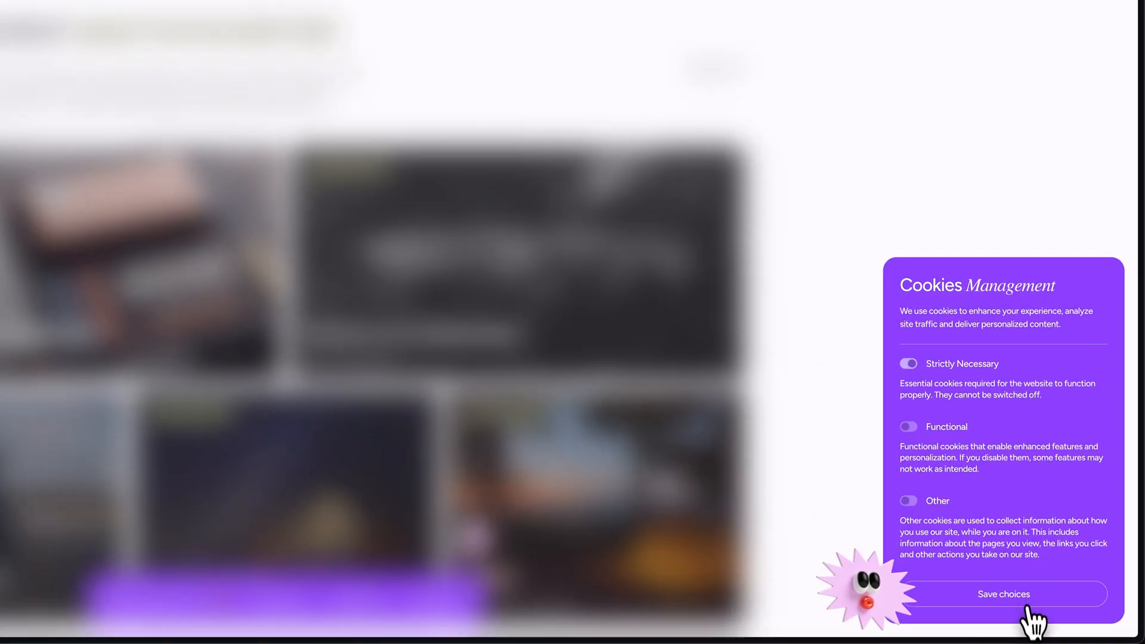
{"action": "left_click", "coordinate": [1022, 602]}
{"action": "scroll", "coordinate": [375, 319], "scroll_direction": "down", "scroll_amount": 15}
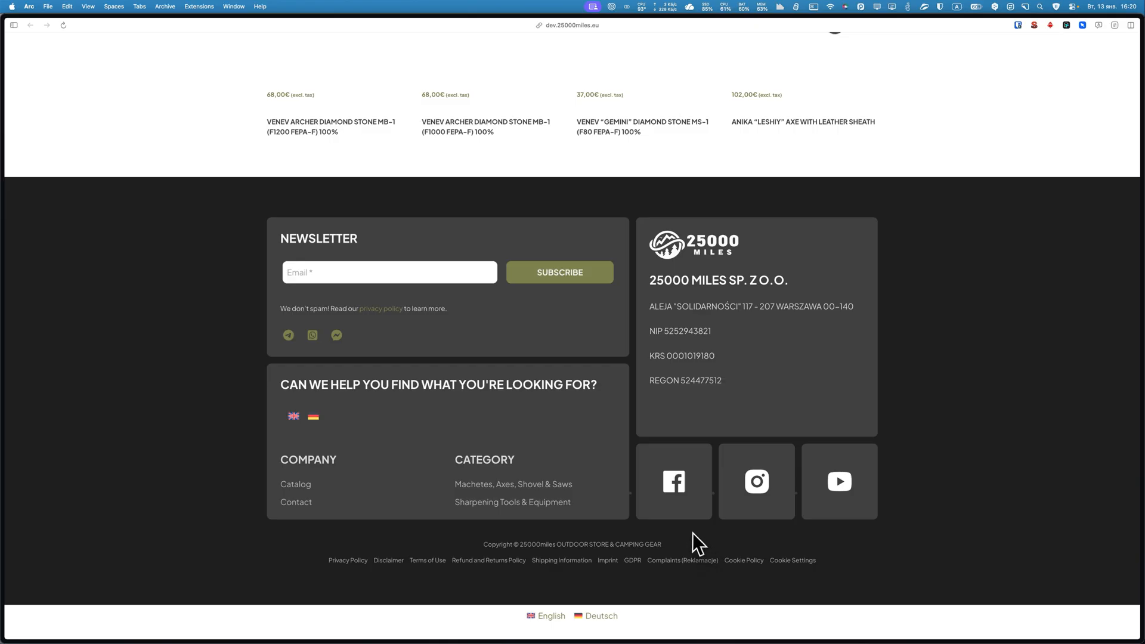
{"action": "mouse_move", "coordinate": [1, 323]}
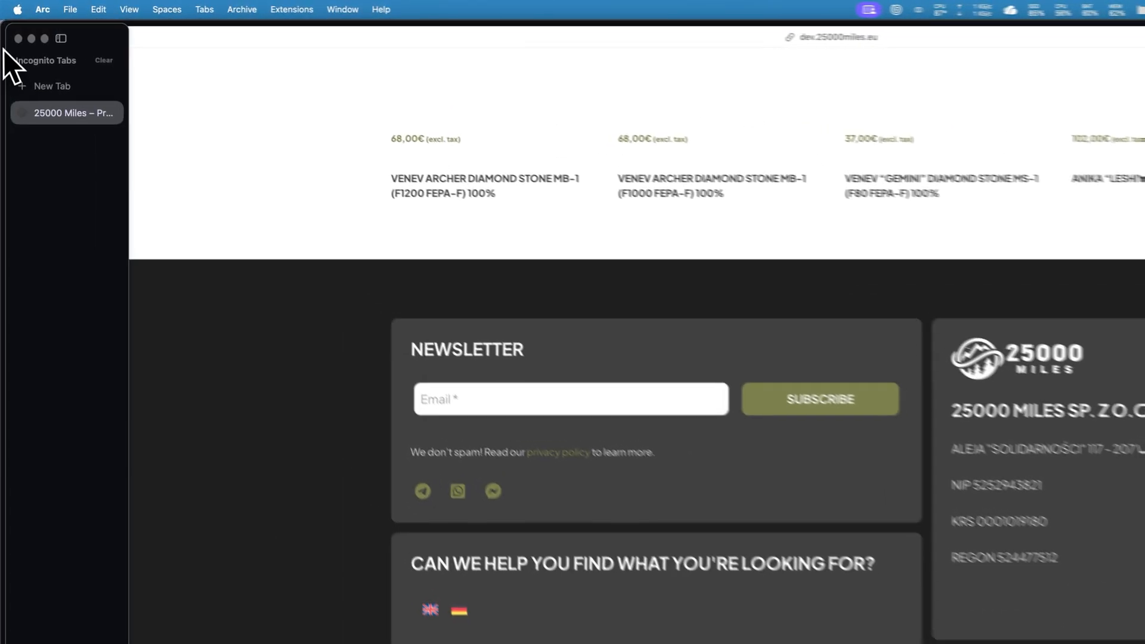
Close the incognito window, revisit the Policies snippet in WPCodeBox 2 and return to the Trustwards Policies page.
{"action": "left_click", "coordinate": [10, 26]}
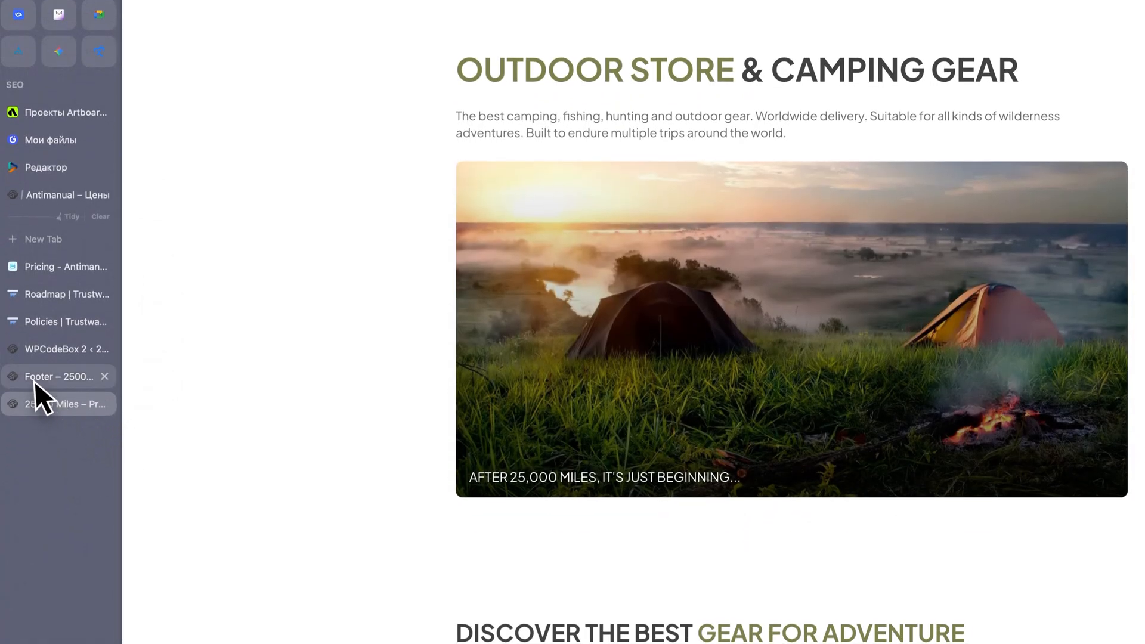
{"action": "left_click", "coordinate": [36, 482]}
{"action": "left_click", "coordinate": [41, 349]}
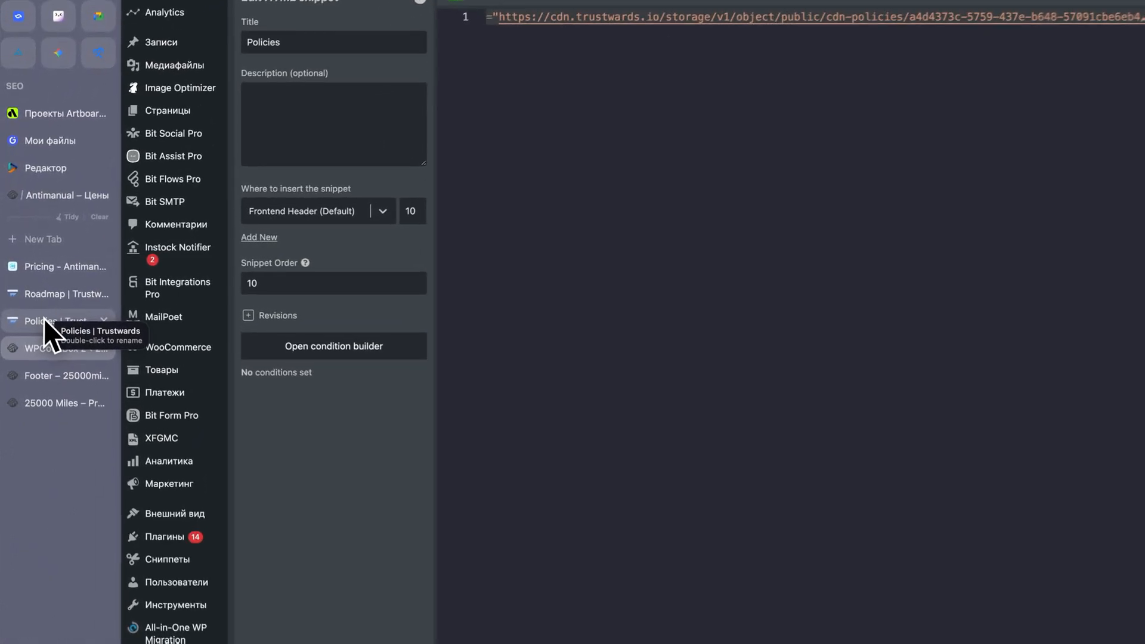
{"action": "left_click", "coordinate": [45, 321]}
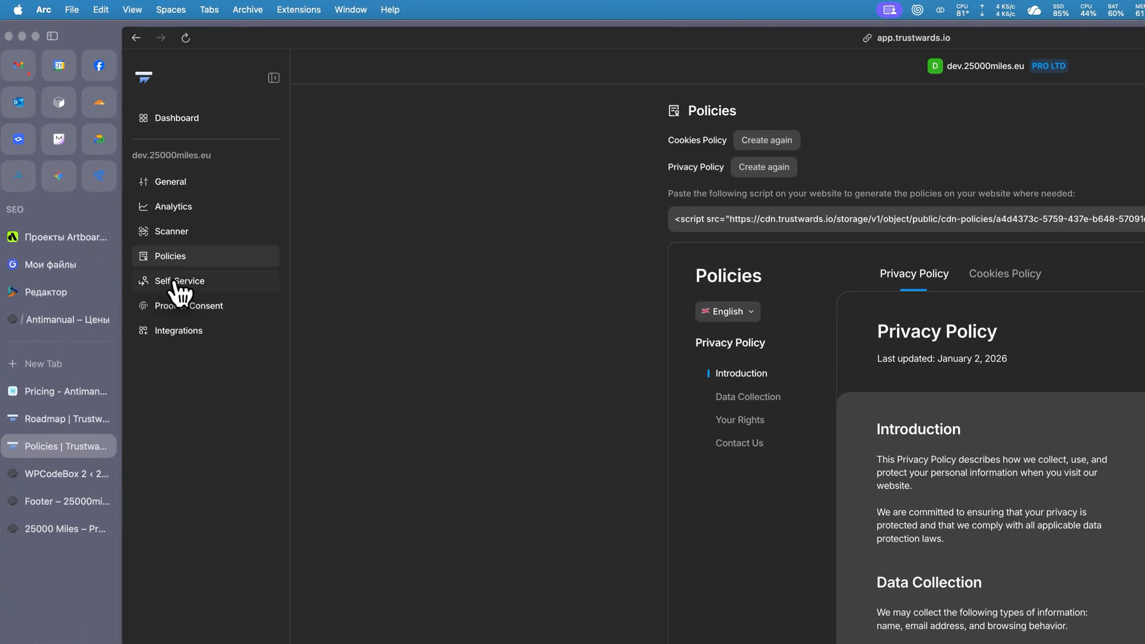
Open the DSAR Self-Service settings and enable Remove Branding and Languages.
{"action": "left_click", "coordinate": [177, 281]}
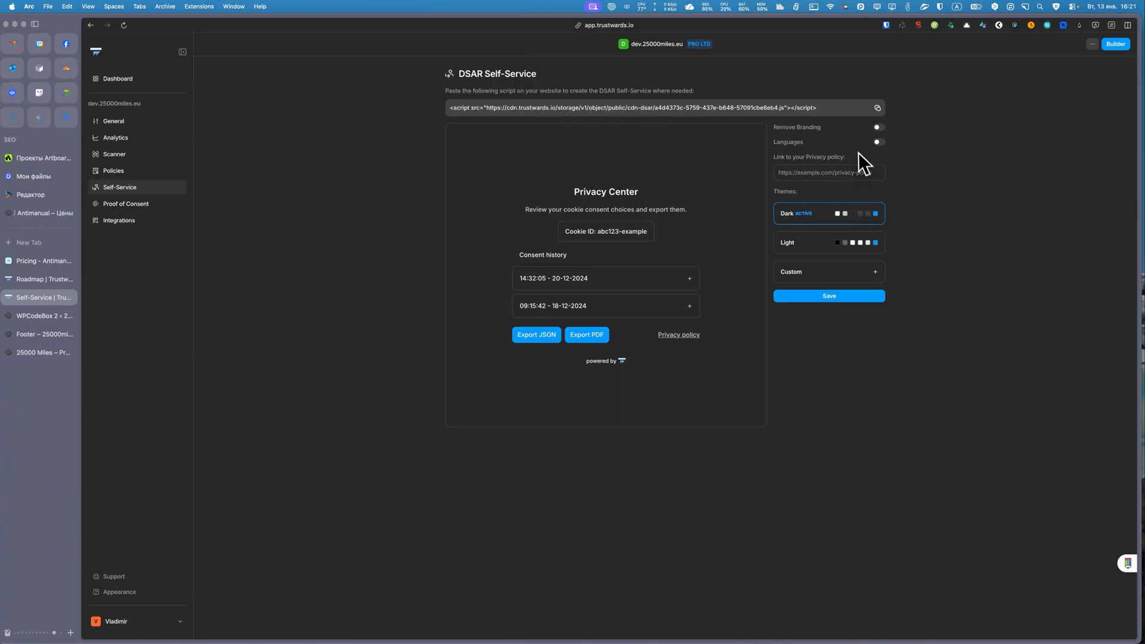
{"action": "left_click", "coordinate": [877, 127]}
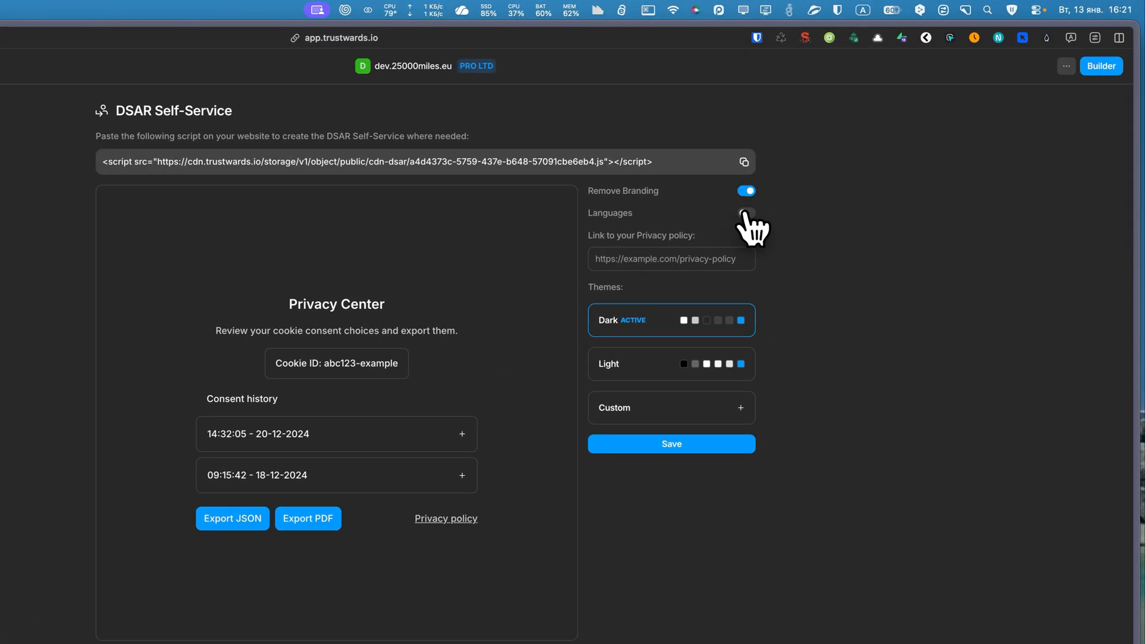
{"action": "left_click", "coordinate": [745, 213]}
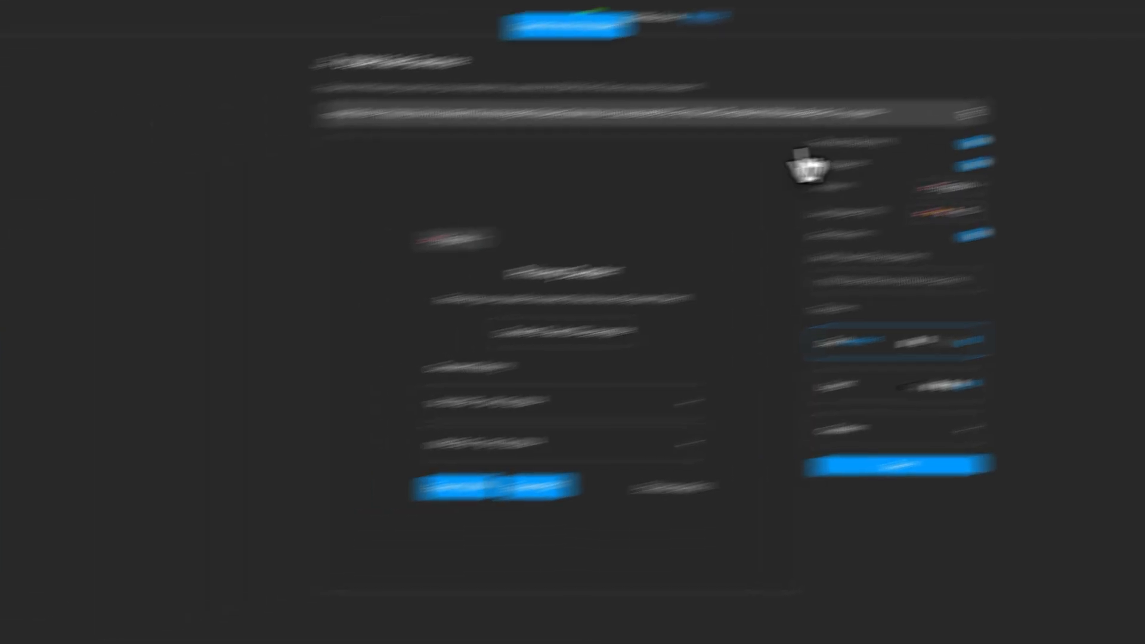
Add the Trustwards DSAR Self-Service script as a second line in the WPCodeBox 2 Policies snippet.
{"action": "left_click", "coordinate": [41, 350]}
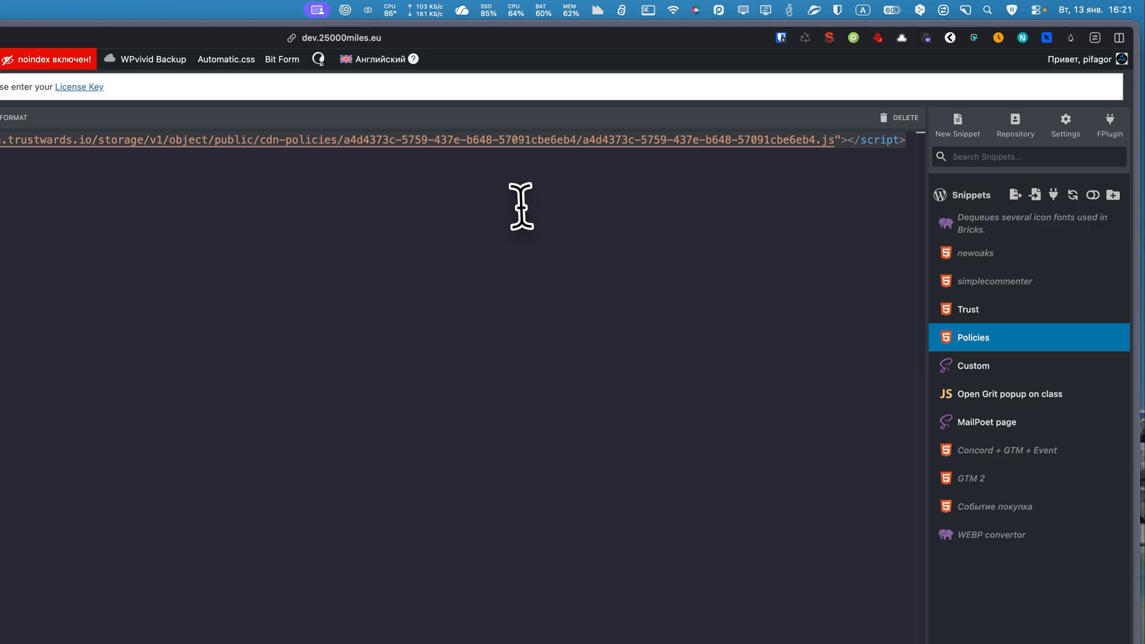
{"action": "left_click", "coordinate": [904, 139]}
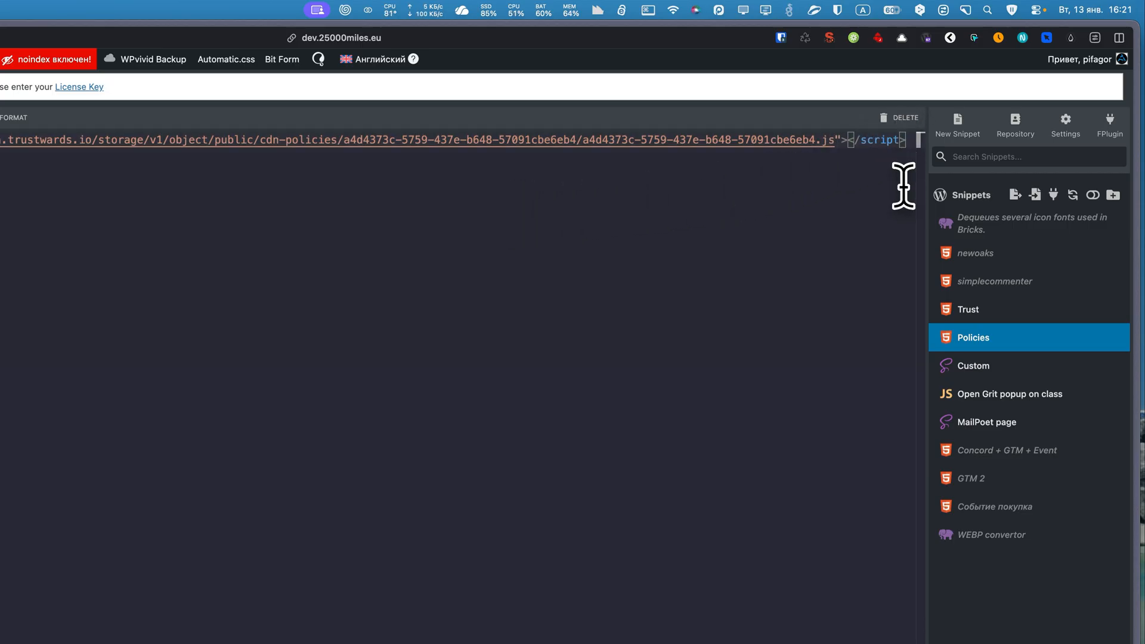
{"action": "key", "text": "Return"}
{"action": "type", "text": "<script src=\"https://cdn.trustwards.io/storage/v1/object/public/cdn-dsar/a4d4373c-5759-437e-b648-57091cbe6eb4.js\"></script>"}
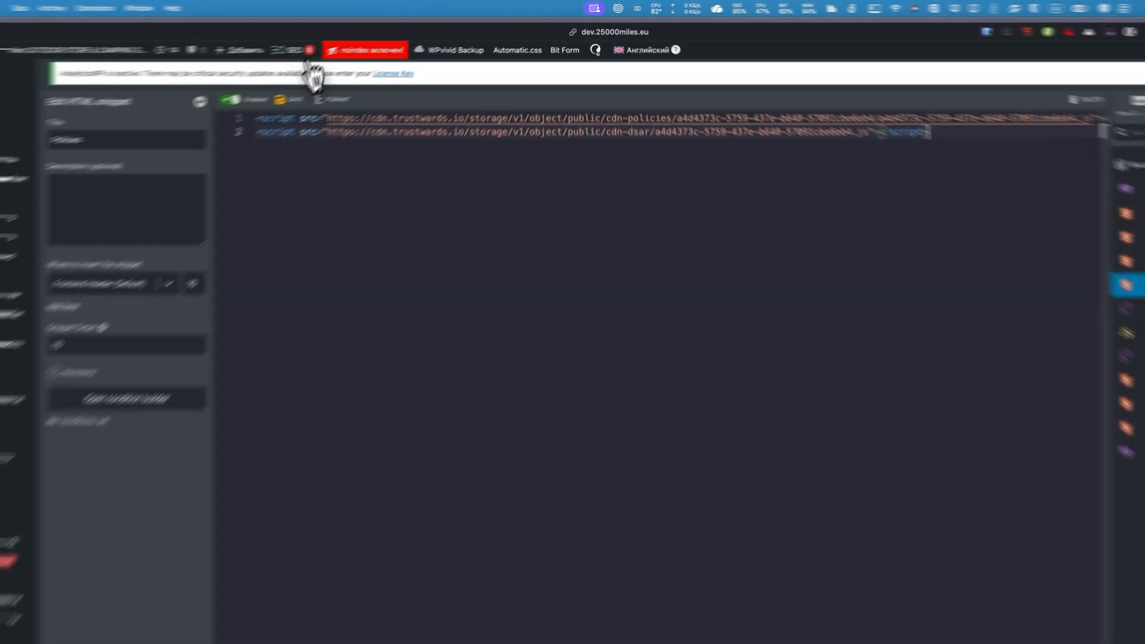
{"action": "left_click", "coordinate": [291, 101]}
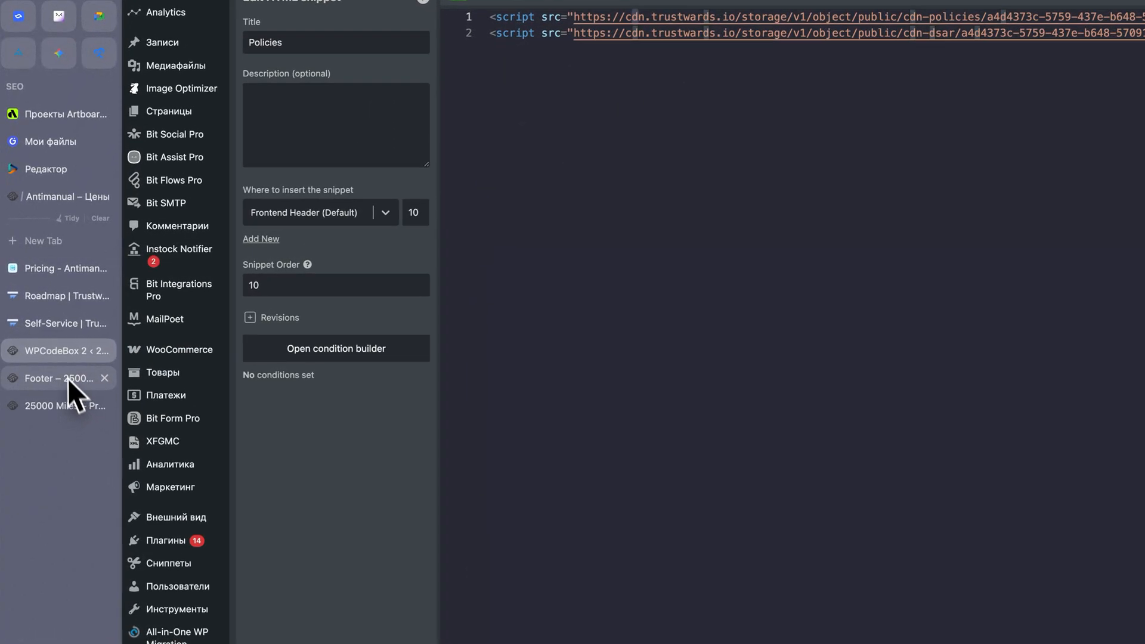
Preview the Light theme for the DSAR Self-Service, switch back to Dark and save the settings.
{"action": "left_click", "coordinate": [50, 322]}
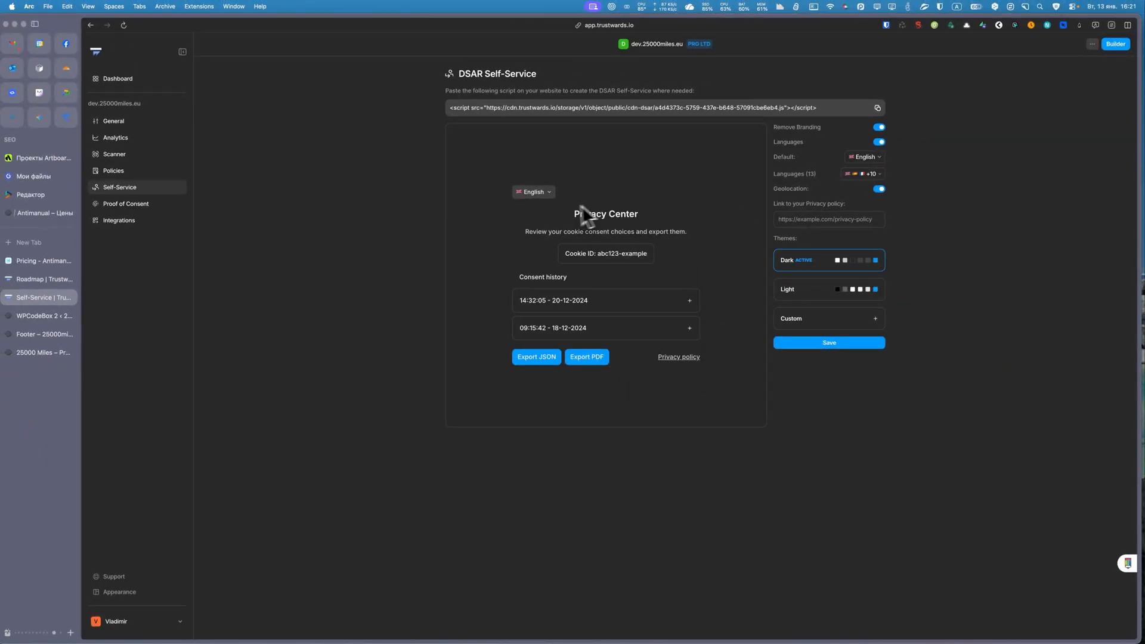
{"action": "left_click", "coordinate": [825, 290]}
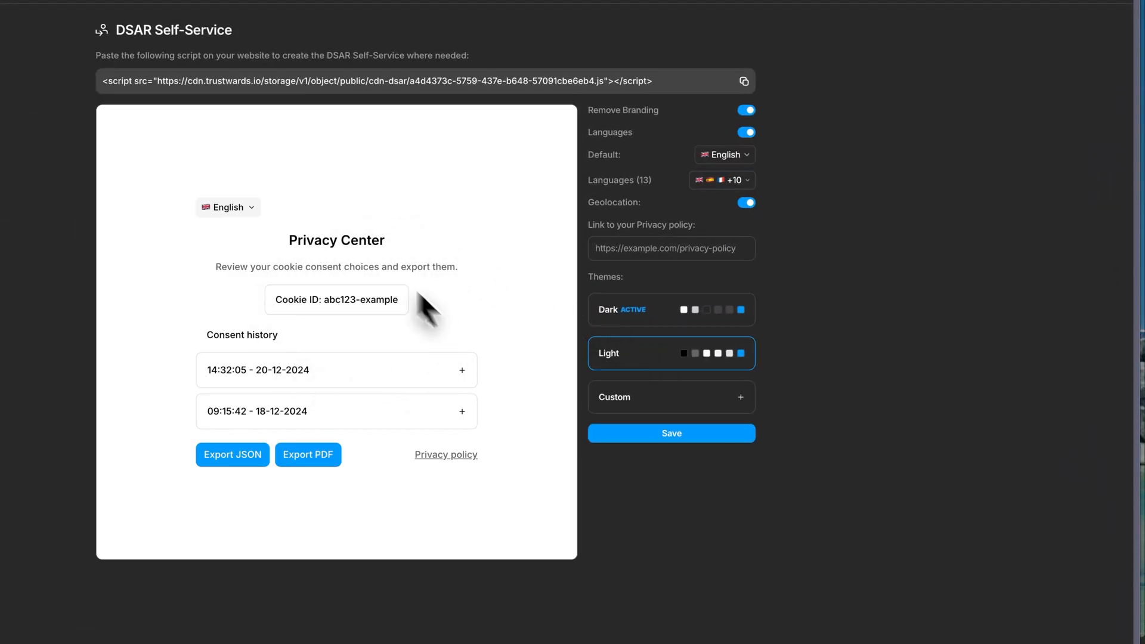
{"action": "left_click", "coordinate": [653, 317]}
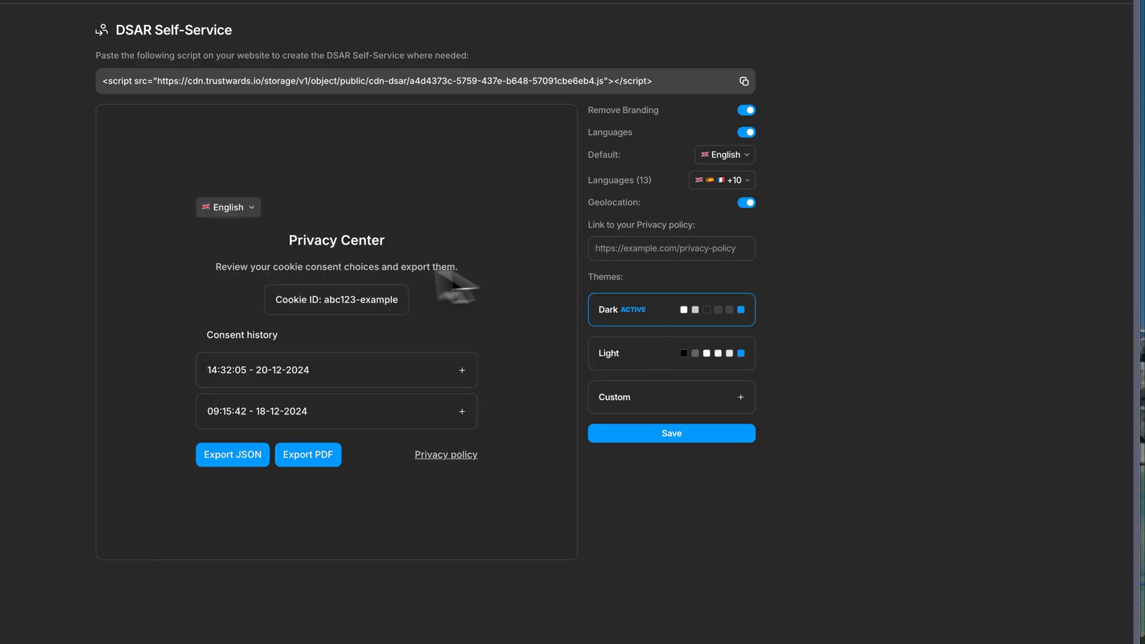
{"action": "left_click", "coordinate": [642, 434]}
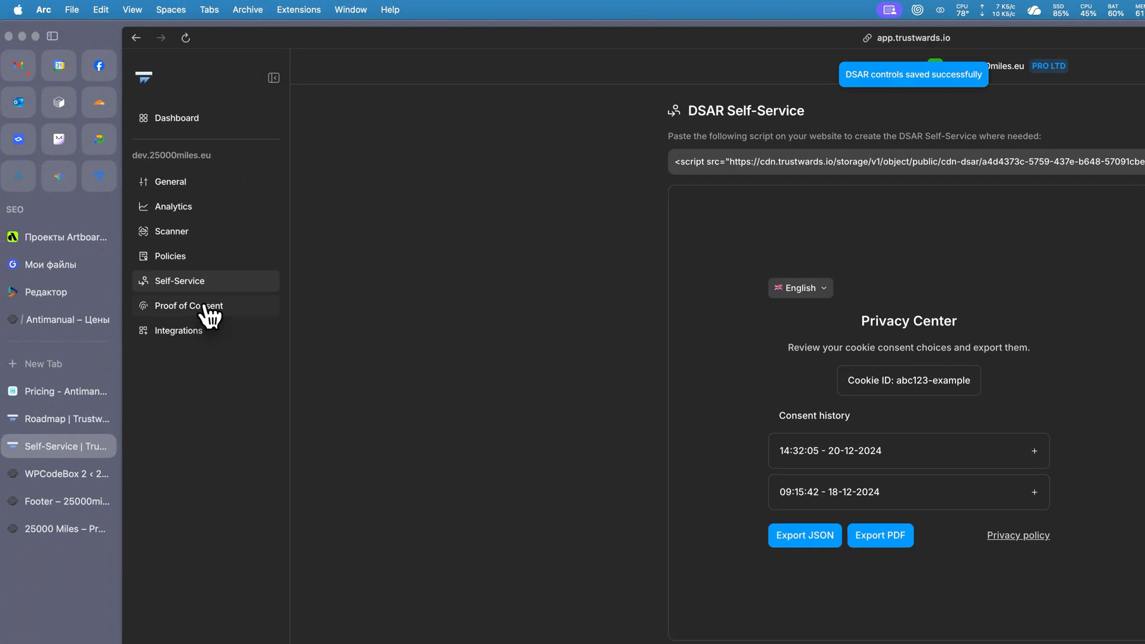
Review the Proof of Consent records and export options, the Integrations page and the Analytics page.
{"action": "left_click", "coordinate": [216, 311]}
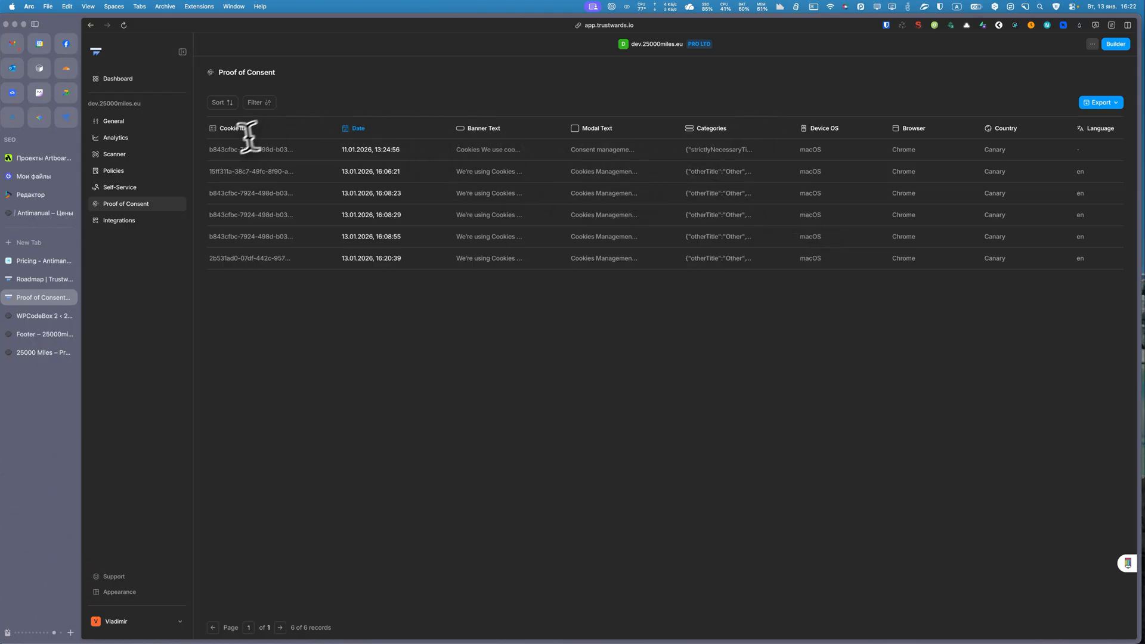
{"action": "left_click", "coordinate": [1114, 104]}
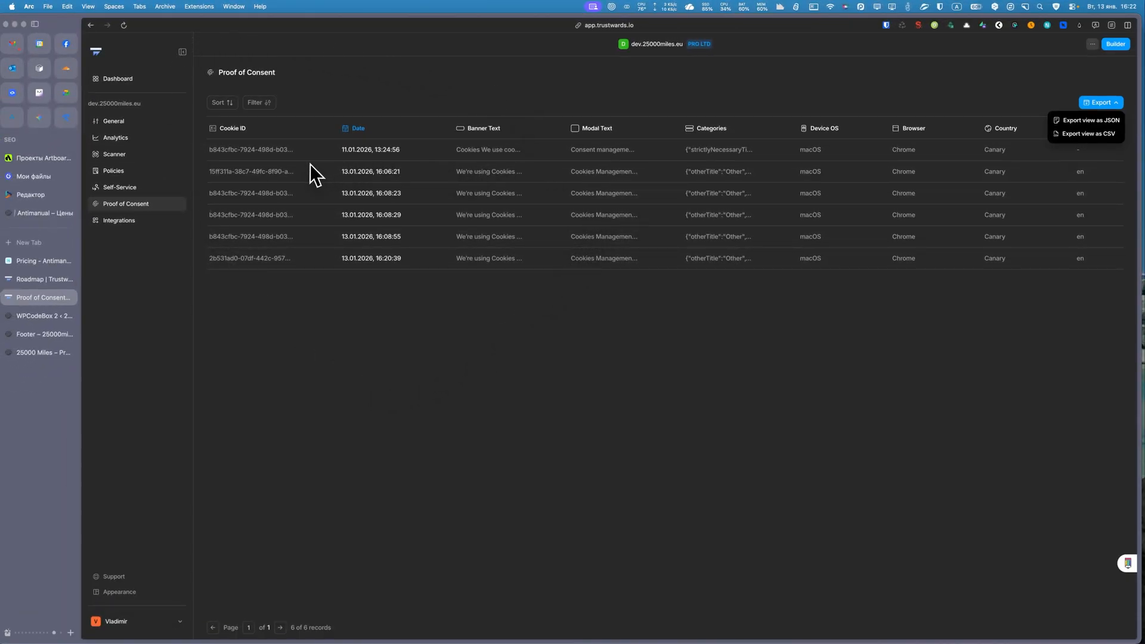
{"action": "left_click", "coordinate": [115, 220]}
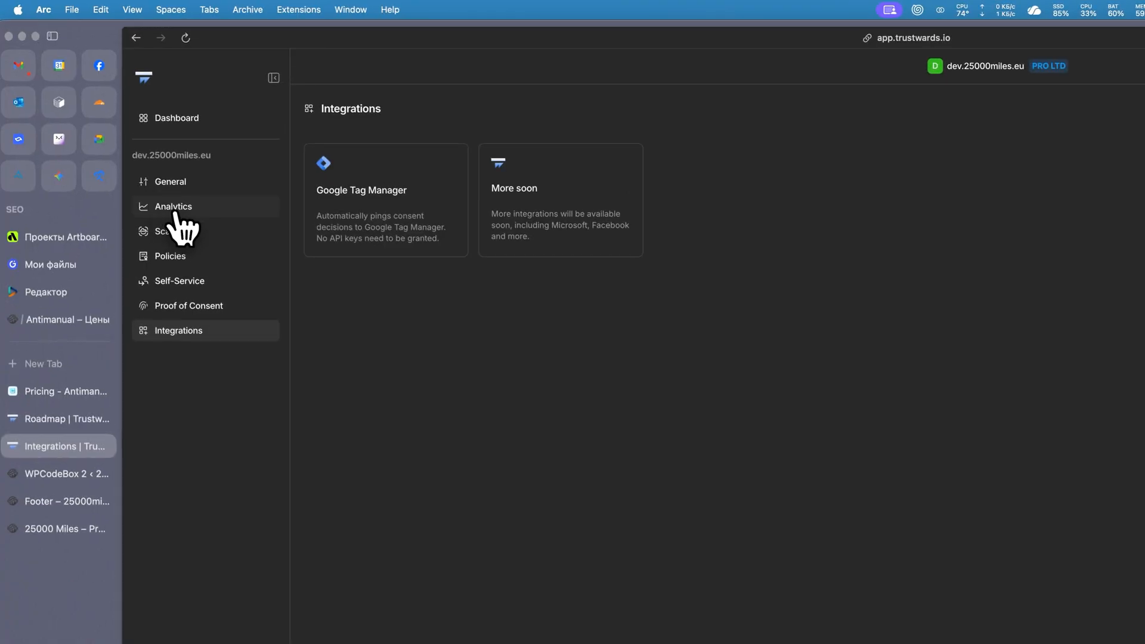
{"action": "left_click", "coordinate": [177, 210]}
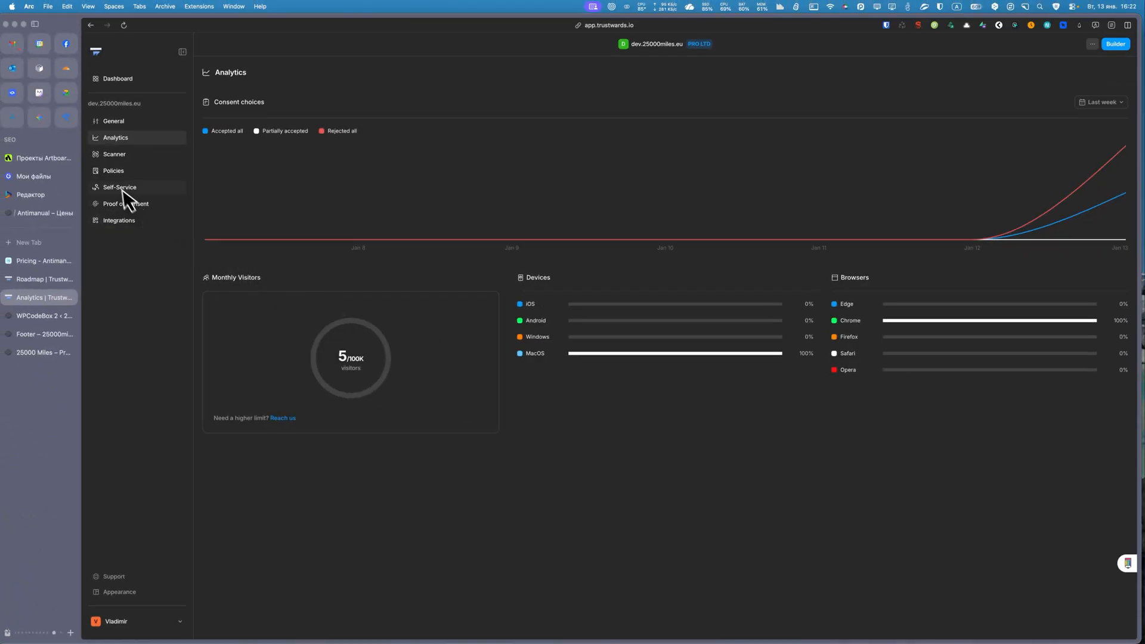
Open the consent builder from the site's general page and add a Languages element below the cookie modal's intro text.
{"action": "left_click", "coordinate": [129, 122]}
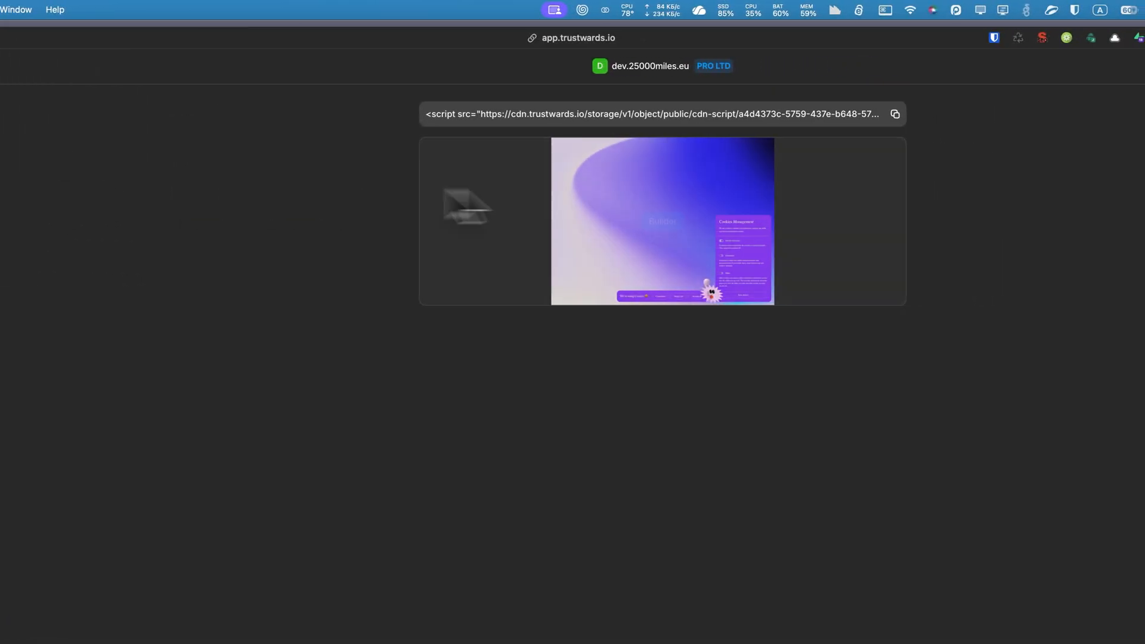
{"action": "left_click", "coordinate": [998, 219]}
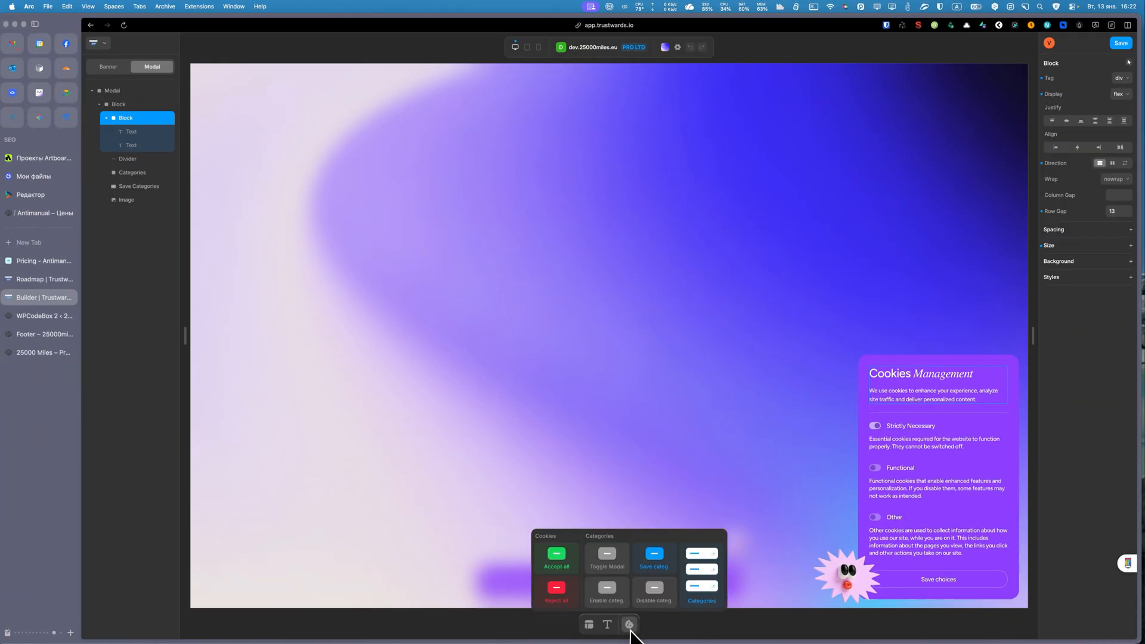
{"action": "mouse_move", "coordinate": [608, 628]}
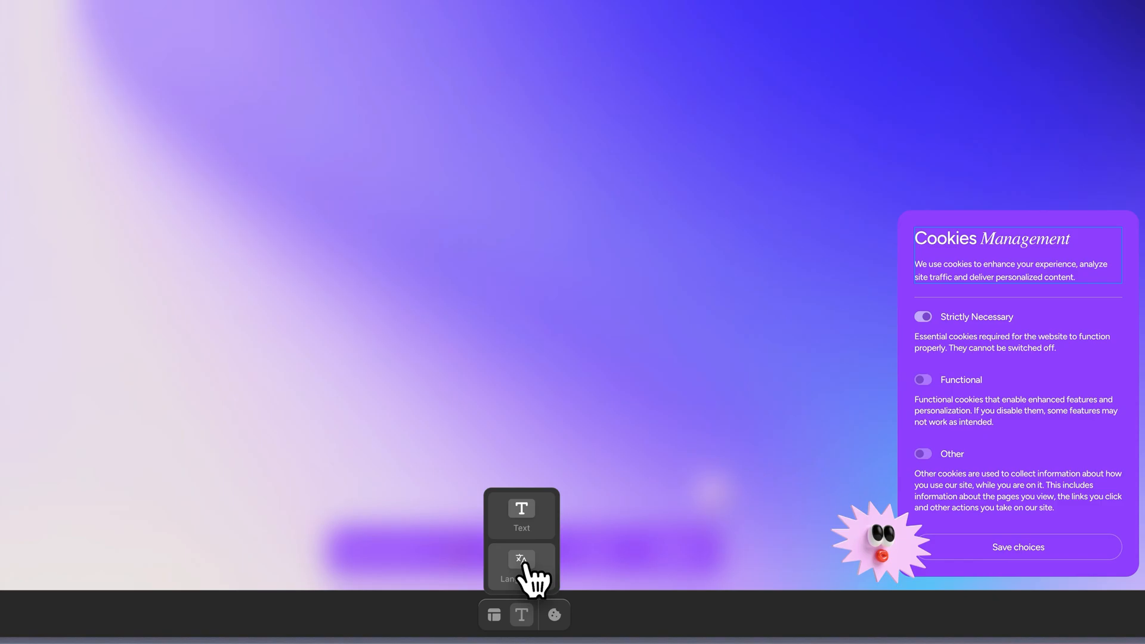
{"action": "left_click", "coordinate": [607, 591]}
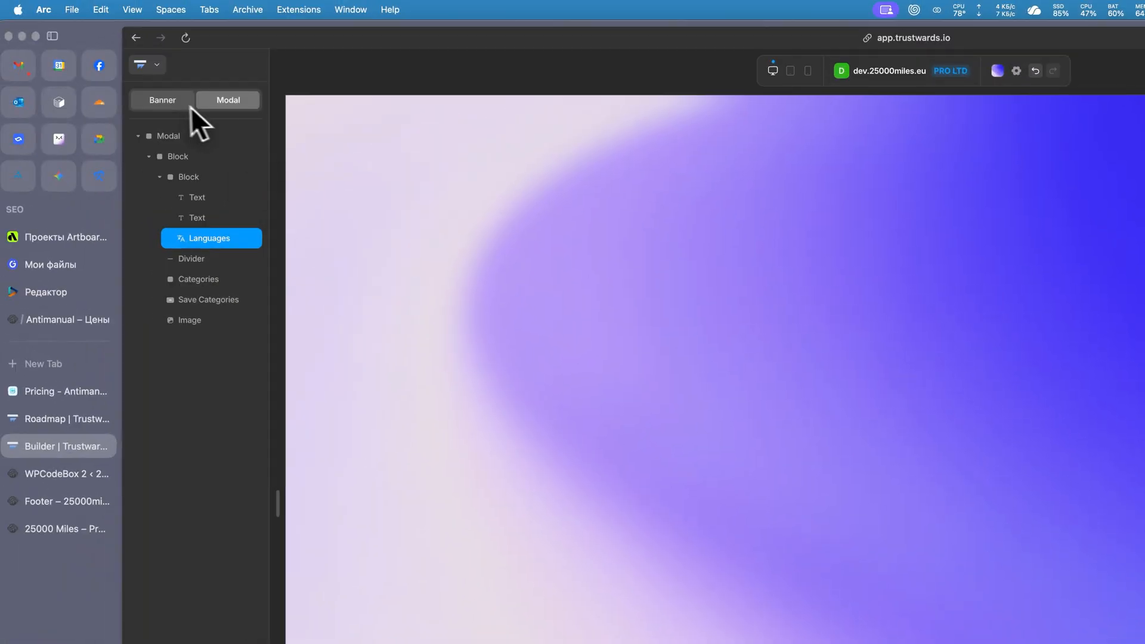
Switch to the banner layout and add a Languages element after the "We're using Cookies" text.
{"action": "left_click", "coordinate": [113, 81]}
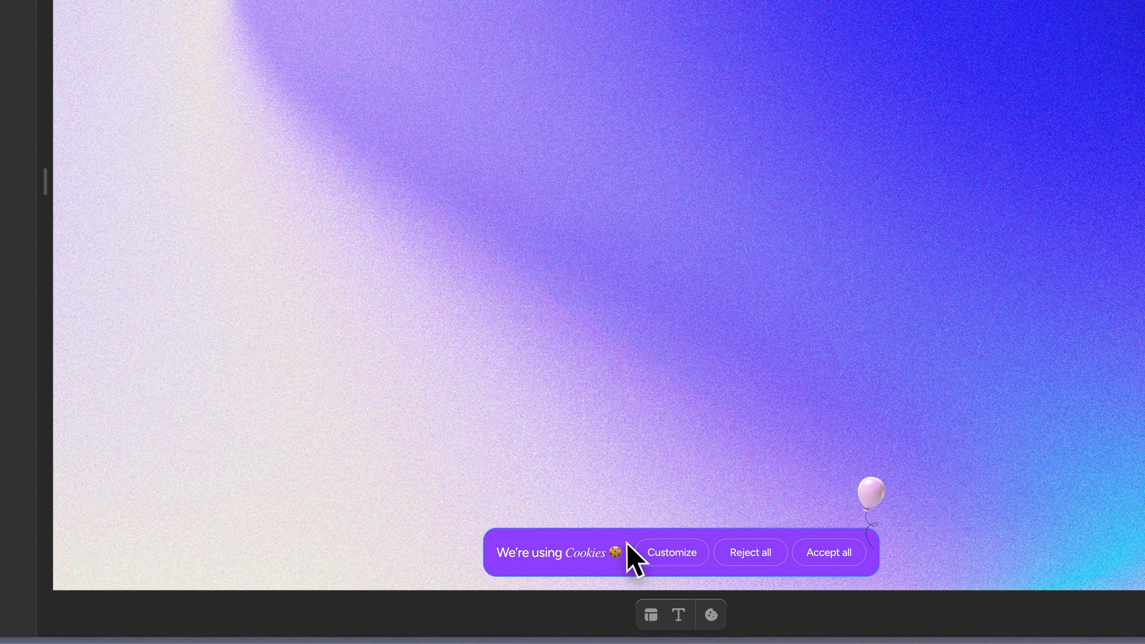
{"action": "left_click", "coordinate": [590, 552]}
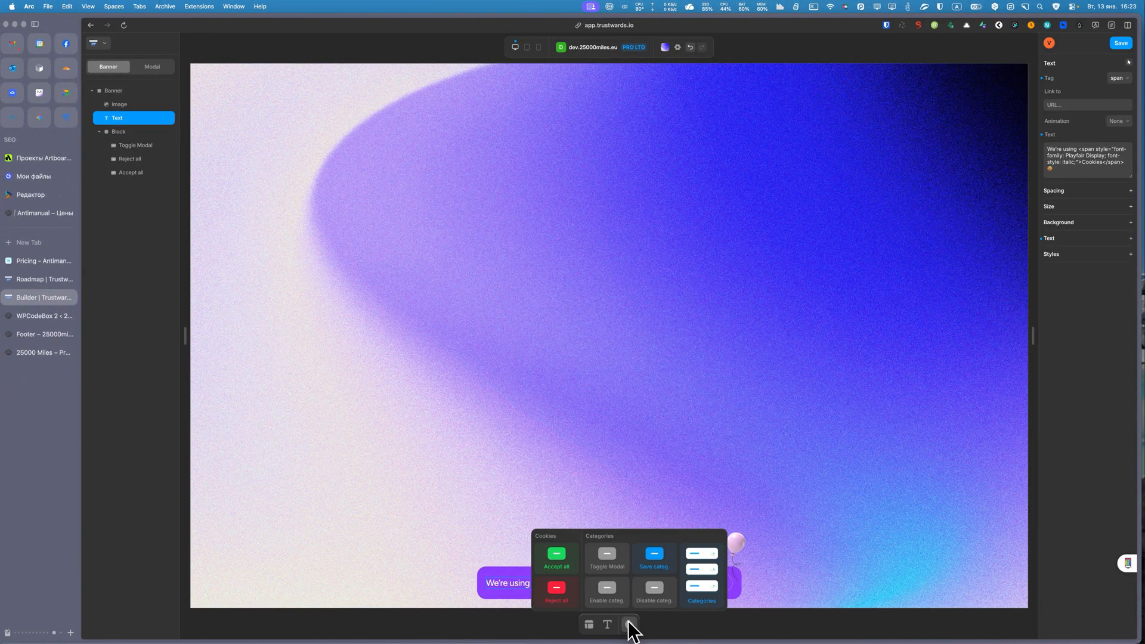
{"action": "mouse_move", "coordinate": [609, 624]}
{"action": "left_click", "coordinate": [557, 563]}
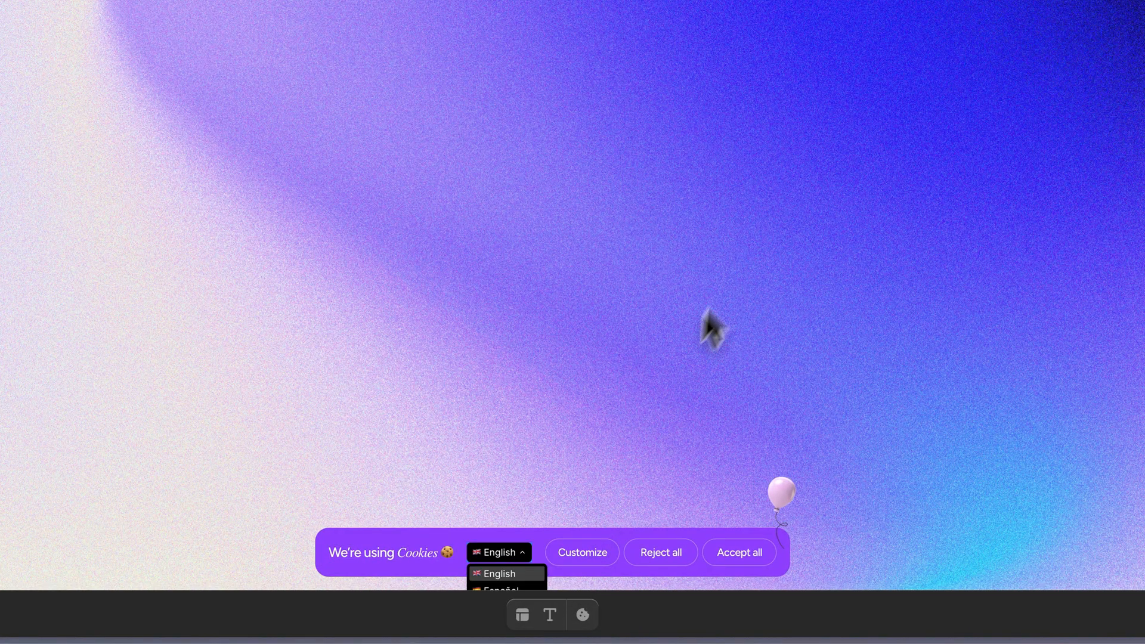
Include all 13 languages in the banner's Languages element and save the changes.
{"action": "left_click", "coordinate": [1084, 142]}
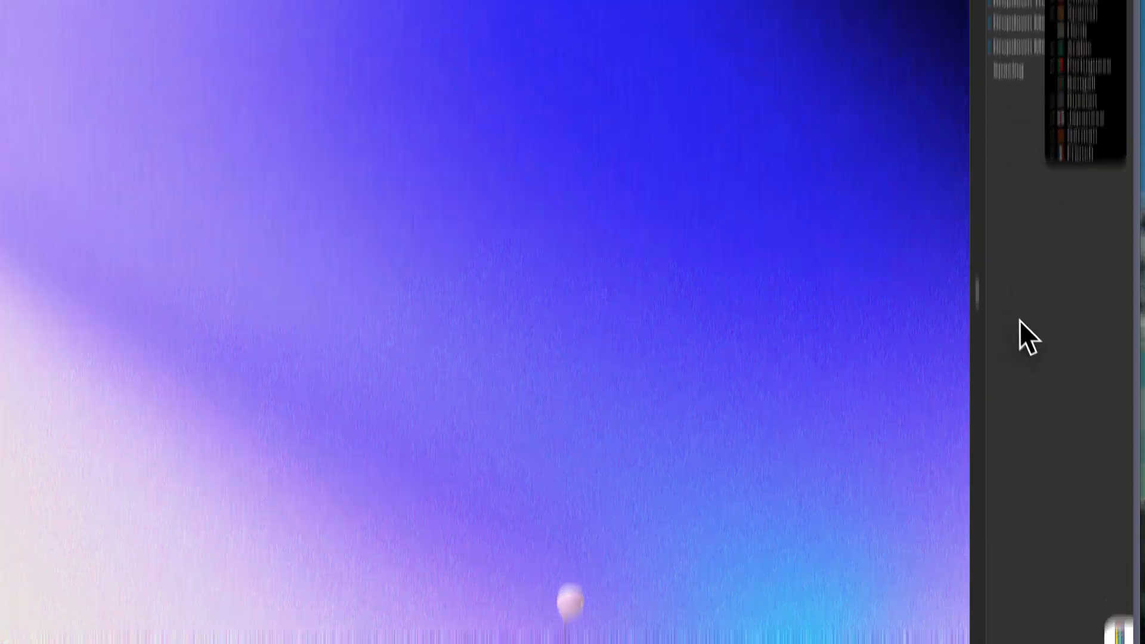
{"action": "left_click", "coordinate": [1018, 251]}
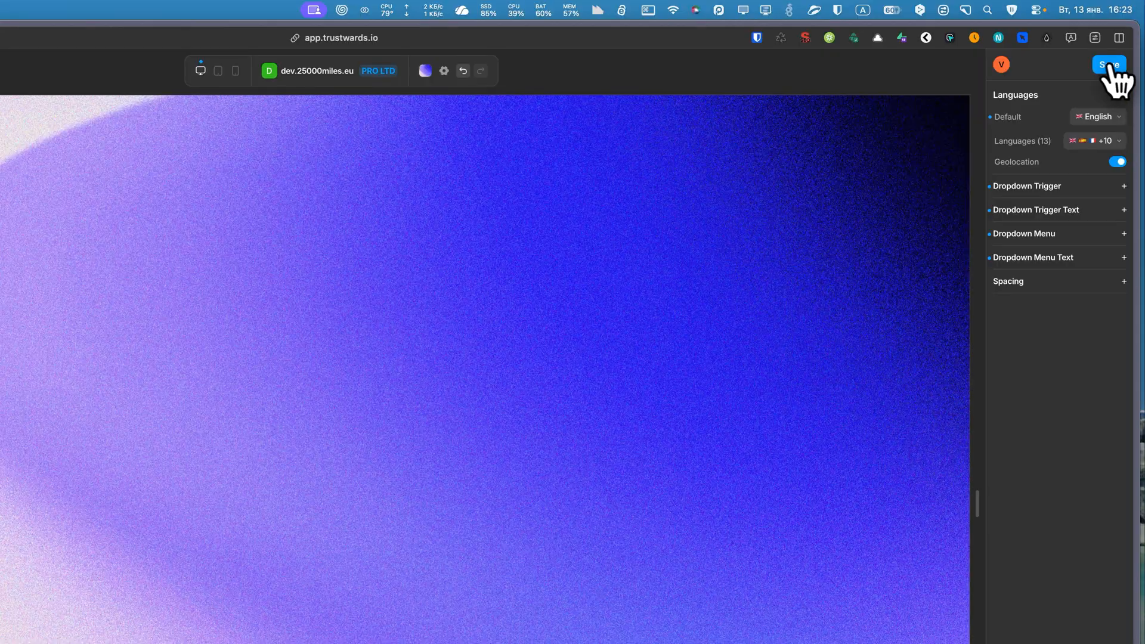
{"action": "left_click", "coordinate": [1121, 43]}
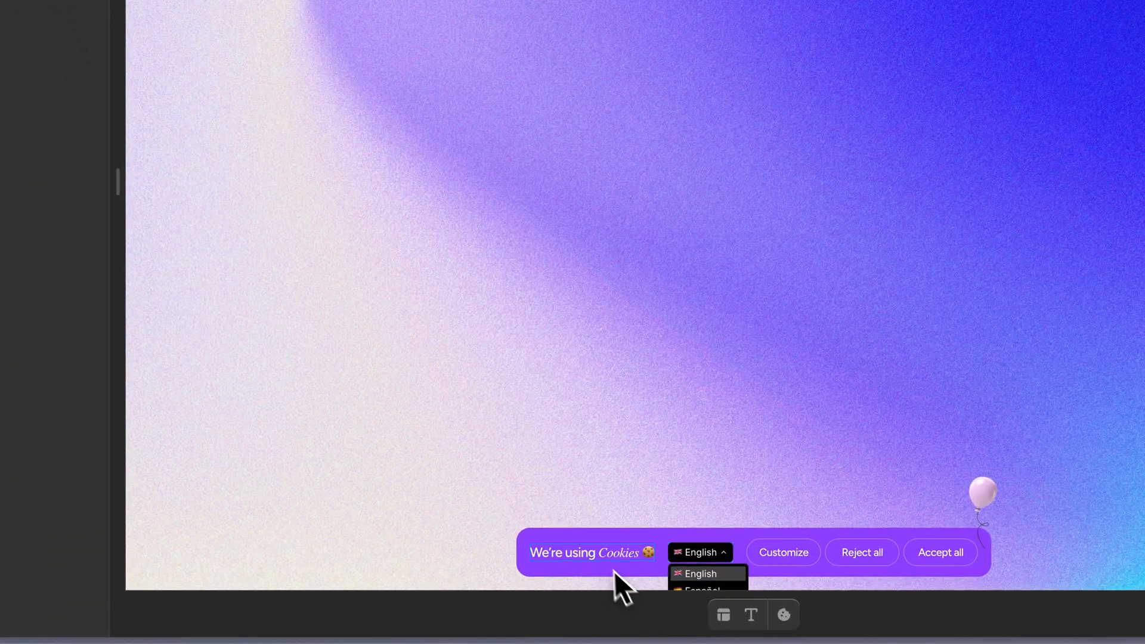
{"action": "left_click", "coordinate": [604, 553]}
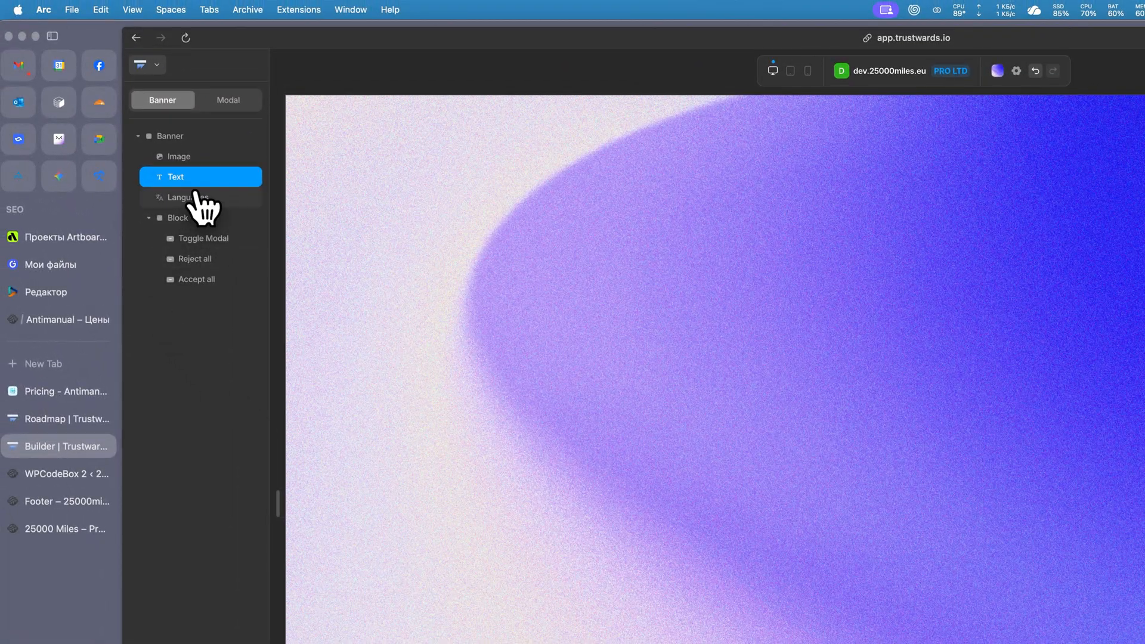
{"action": "left_click", "coordinate": [197, 196]}
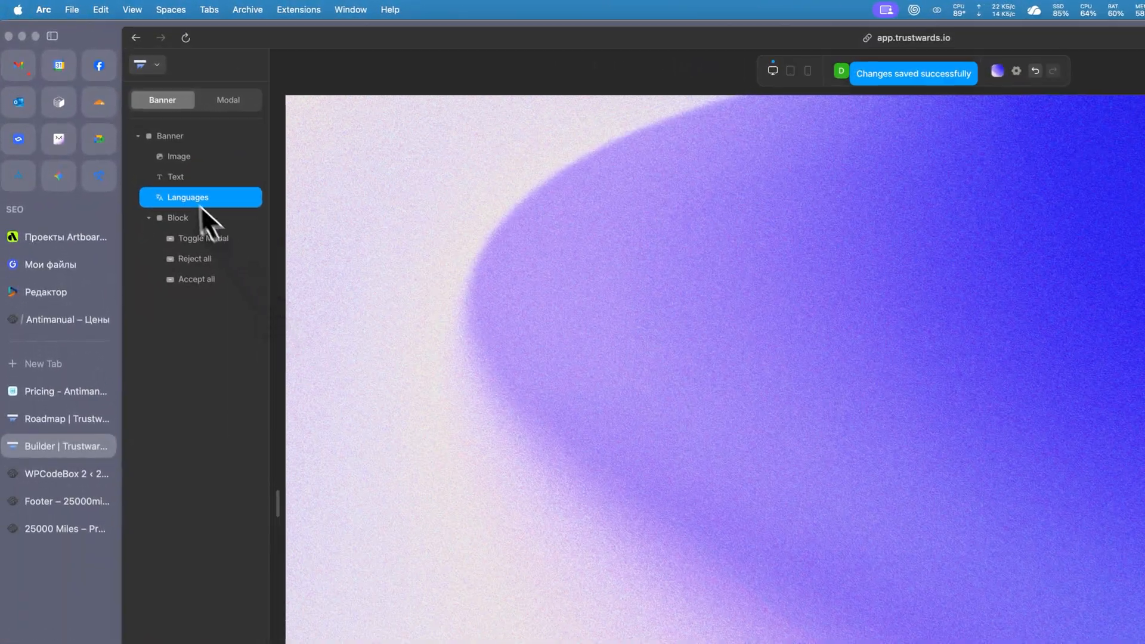
{"action": "left_click", "coordinate": [179, 176]}
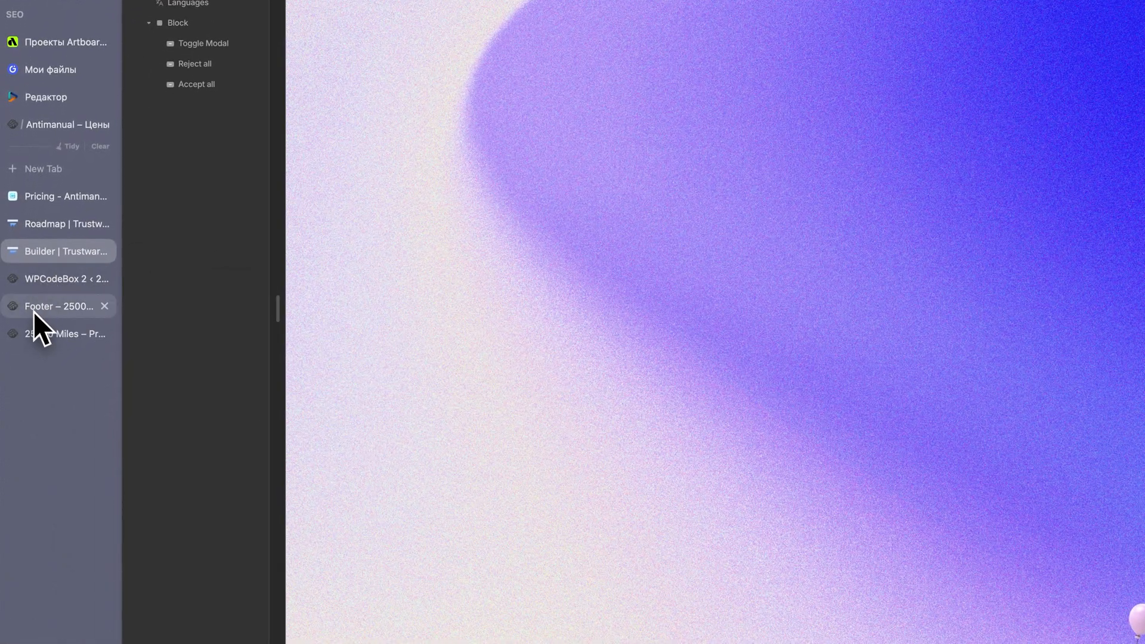
Open the 25000 Miles storefront in a private window and switch the cookie banner's language to Español.
{"action": "left_click", "coordinate": [24, 338]}
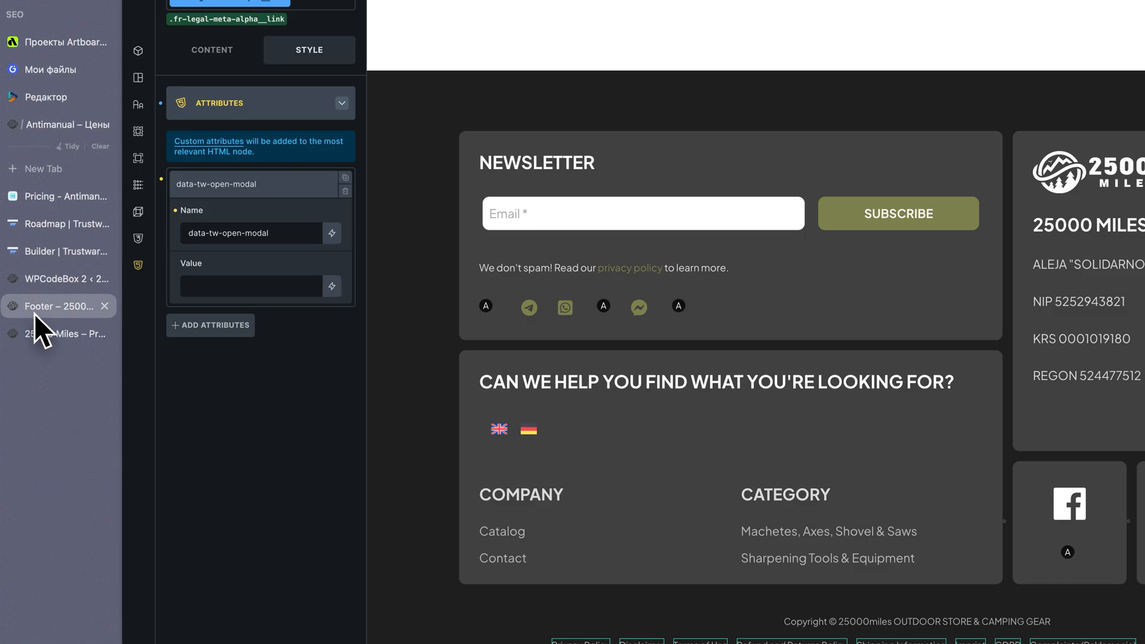
{"action": "left_click", "coordinate": [29, 335]}
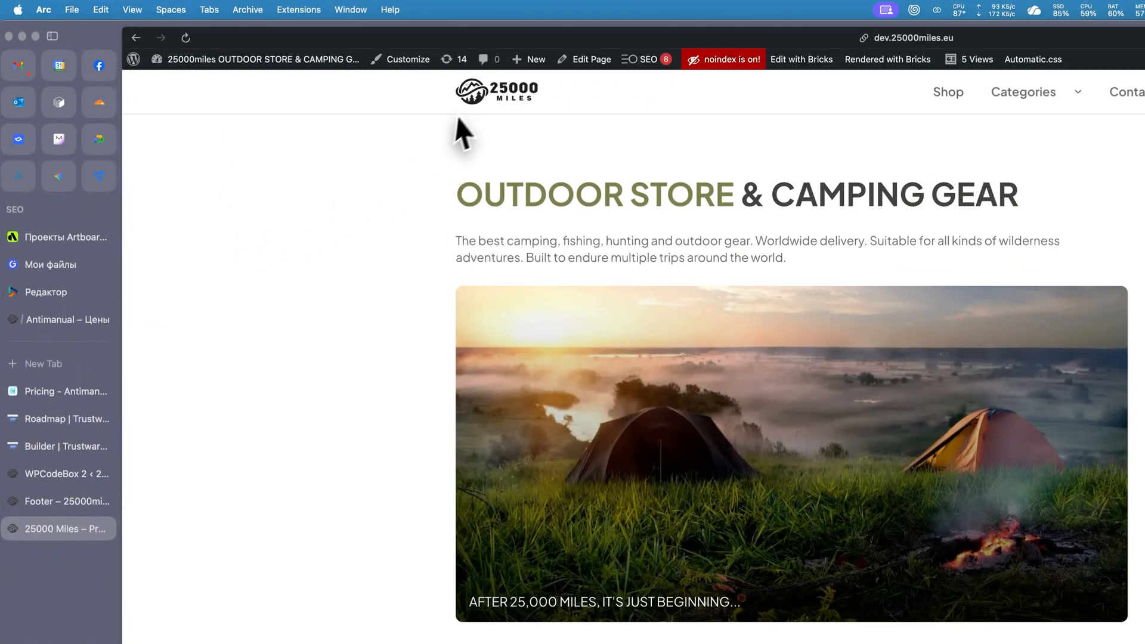
{"action": "right_click", "coordinate": [485, 87]}
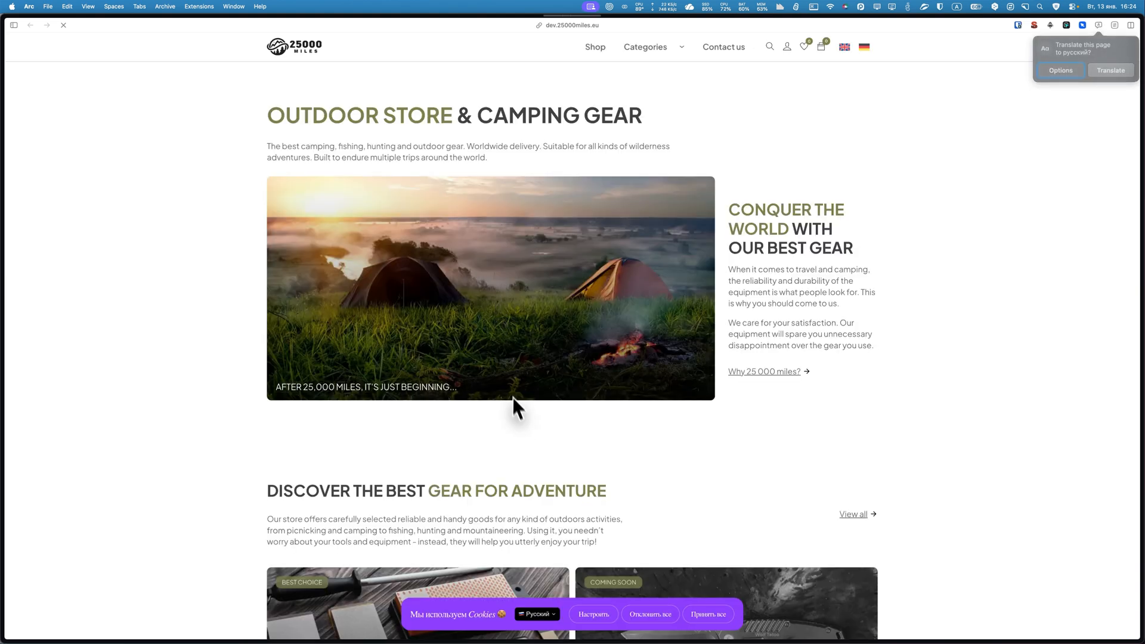
{"action": "scroll", "coordinate": [524, 456], "scroll_direction": "down", "scroll_amount": 3}
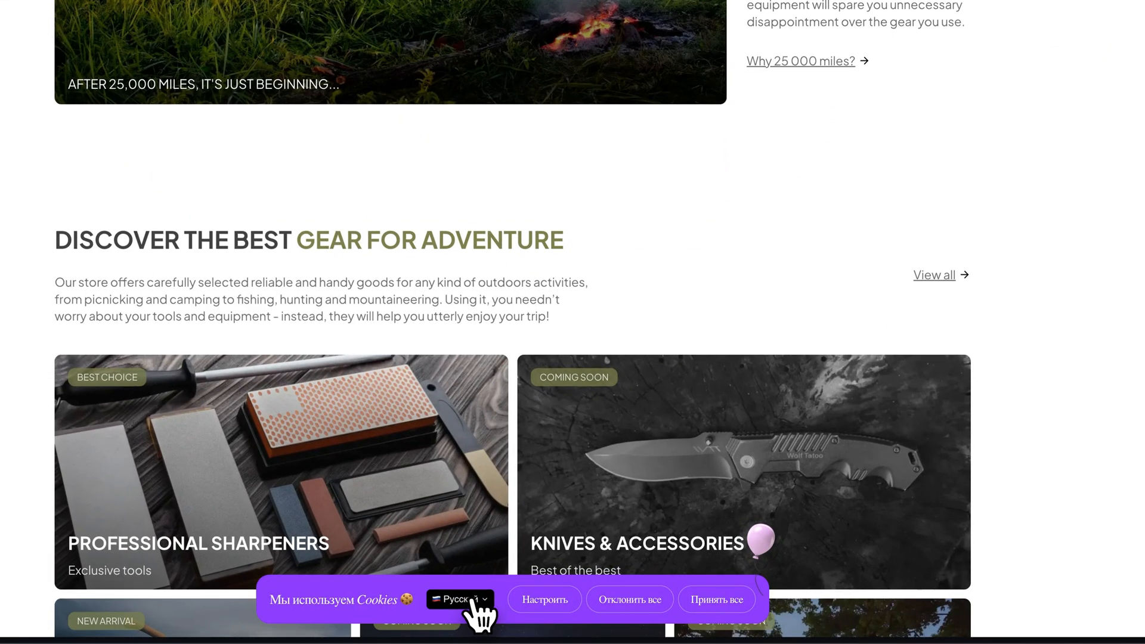
{"action": "left_click", "coordinate": [546, 614]}
{"action": "scroll", "coordinate": [477, 596], "scroll_direction": "down", "scroll_amount": 3}
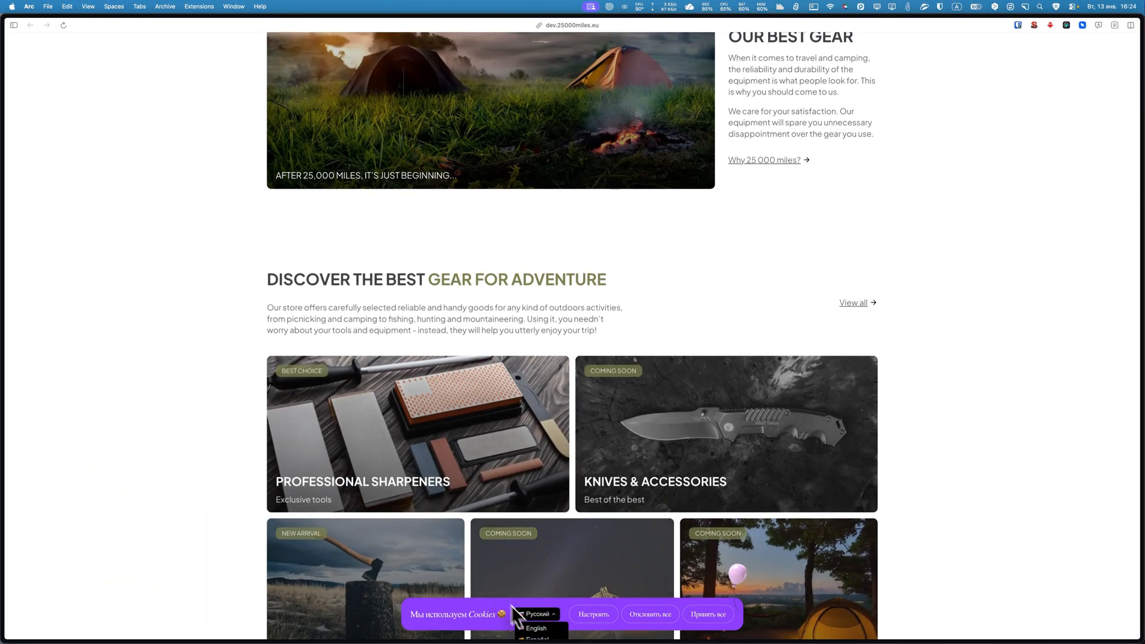
{"action": "scroll", "coordinate": [543, 627], "scroll_direction": "down", "scroll_amount": 2}
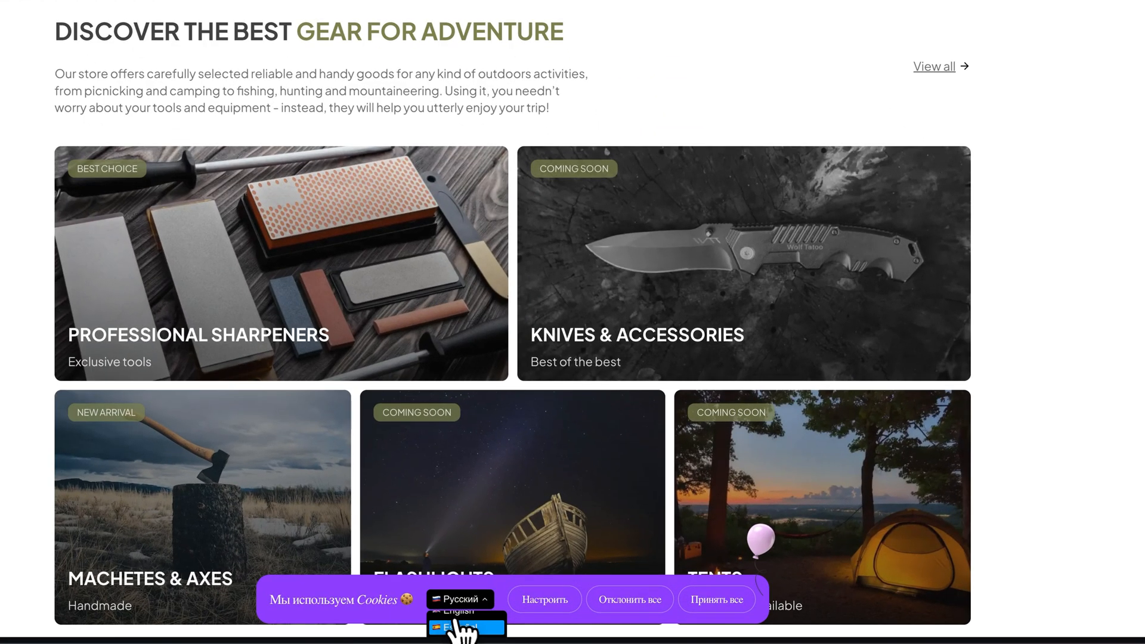
{"action": "left_click", "coordinate": [462, 628]}
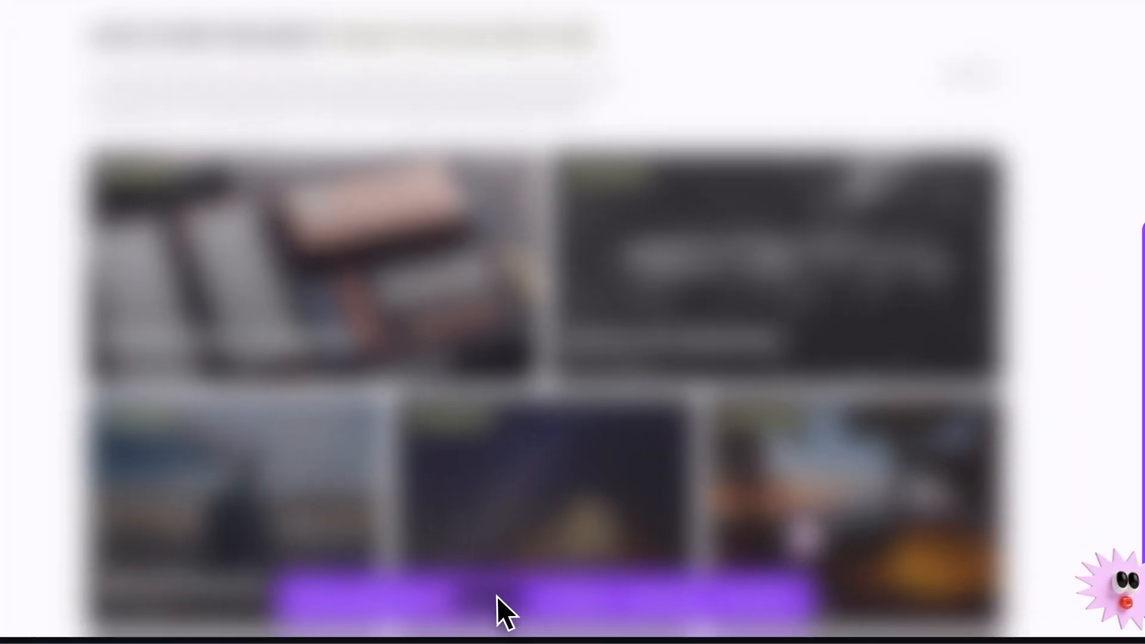
Check the translated cookie modal and look through the languages offered in the banner's language selector.
{"action": "left_click", "coordinate": [540, 611]}
{"action": "left_click", "coordinate": [497, 598]}
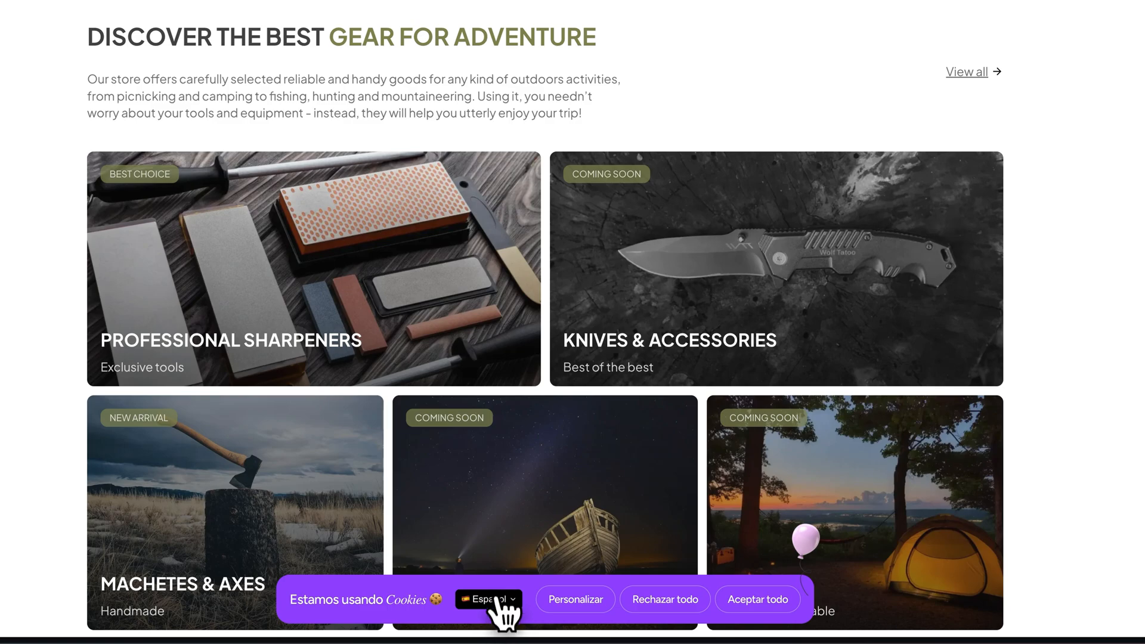
{"action": "scroll", "coordinate": [609, 569], "scroll_direction": "down", "scroll_amount": 2}
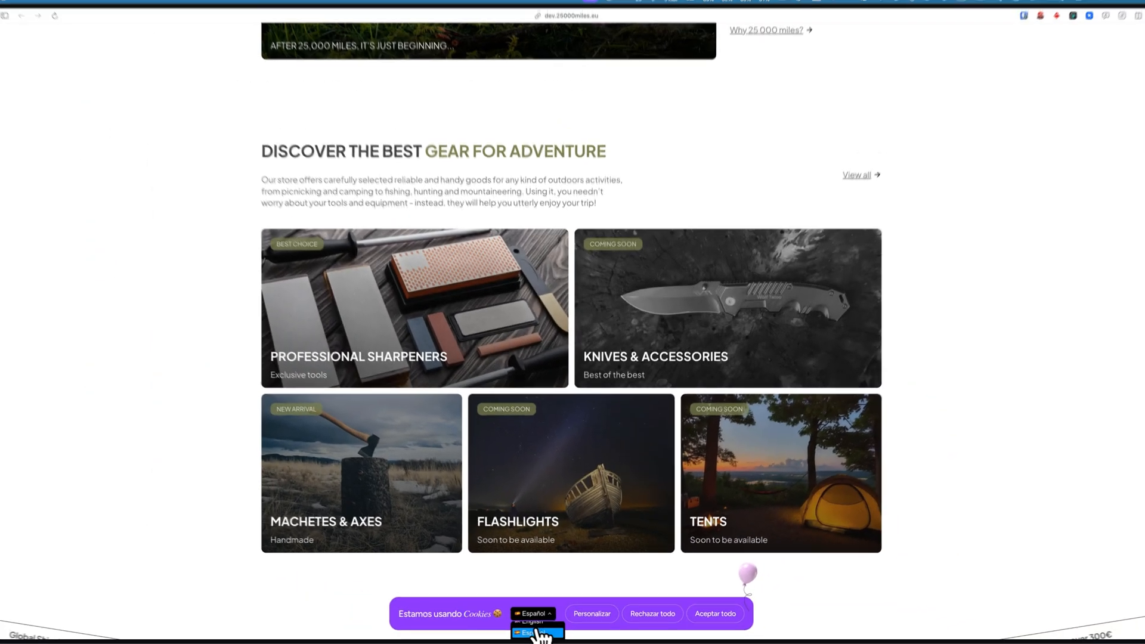
{"action": "scroll", "coordinate": [501, 626], "scroll_direction": "down", "scroll_amount": 2}
{"action": "scroll", "coordinate": [540, 630], "scroll_direction": "down", "scroll_amount": 2}
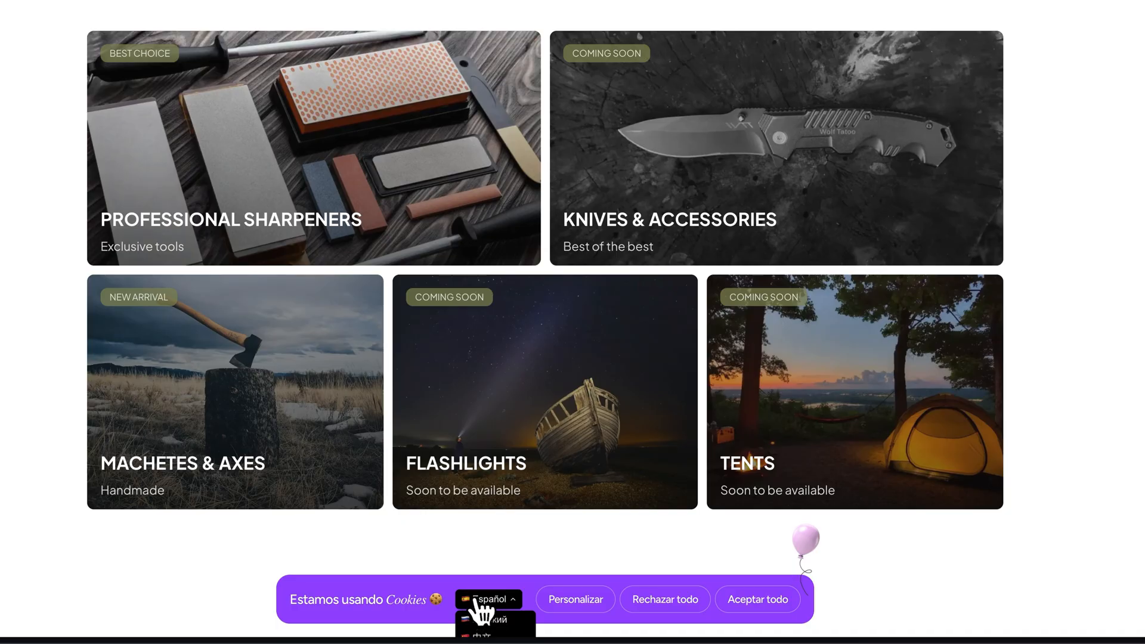
Test Deutsch in the cookie preferences modal, inspect its language list and close the private window.
{"action": "left_click", "coordinate": [573, 601]}
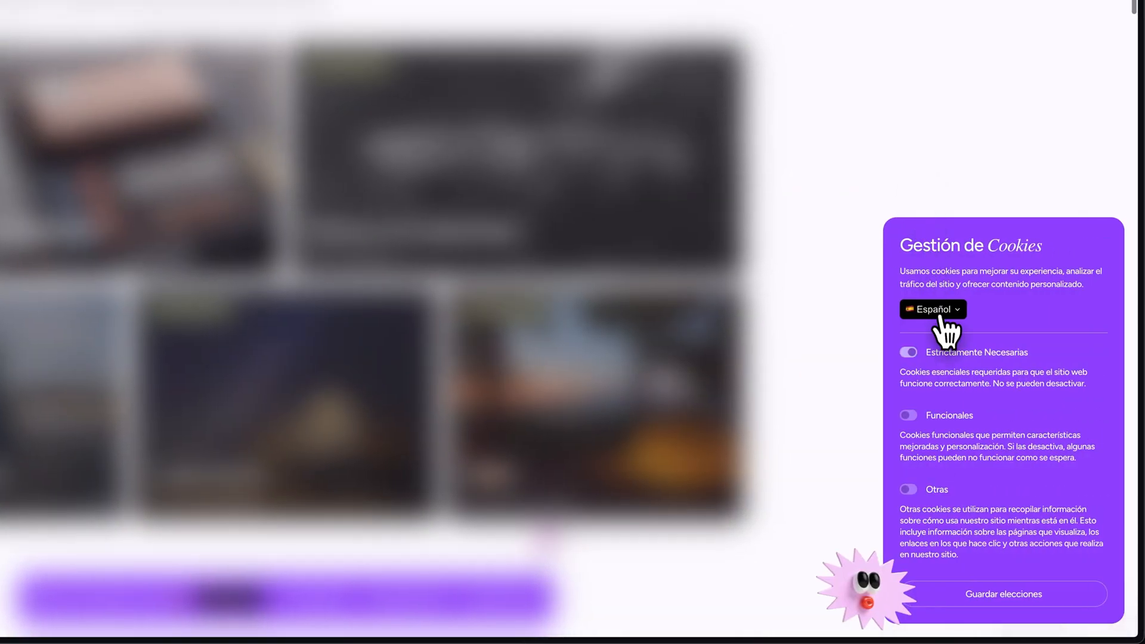
{"action": "left_click", "coordinate": [939, 315]}
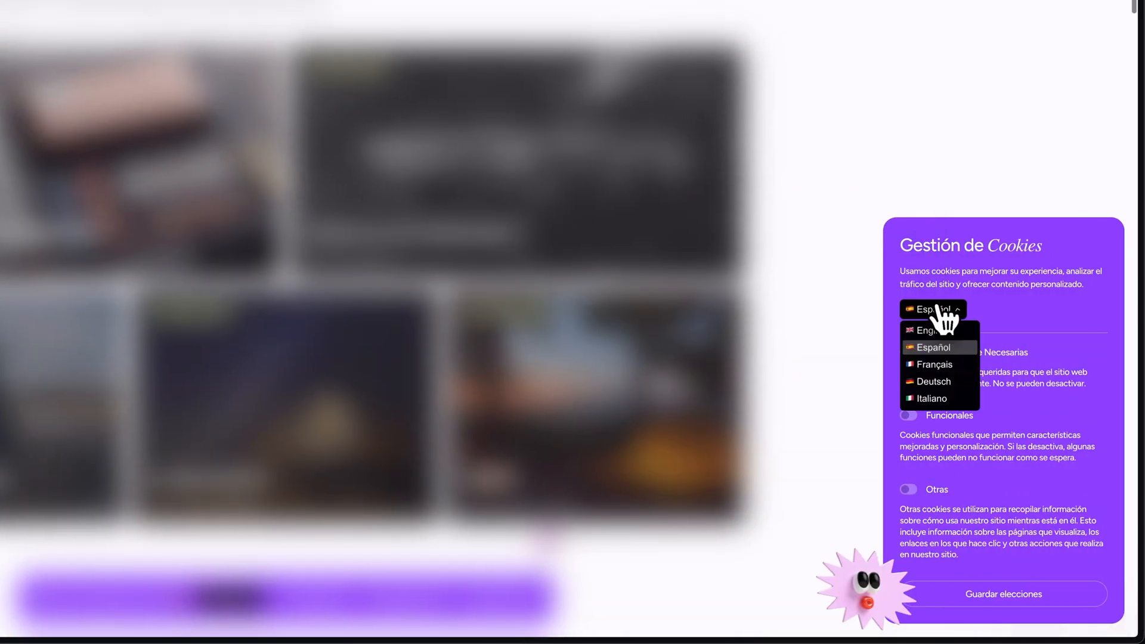
{"action": "left_click", "coordinate": [939, 380]}
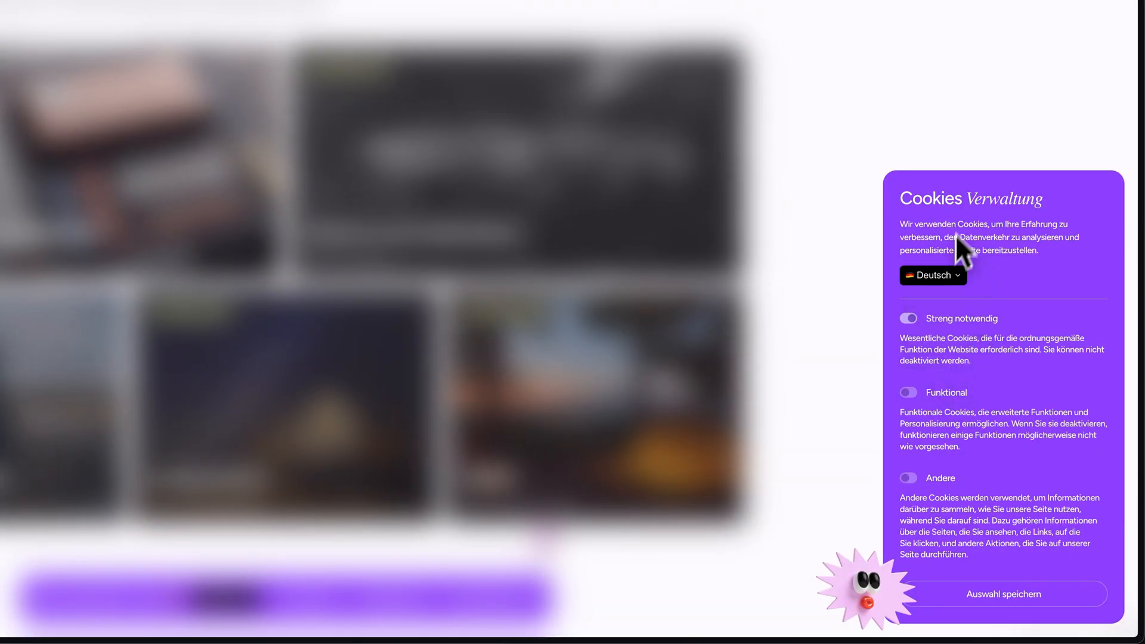
{"action": "left_click", "coordinate": [932, 274]}
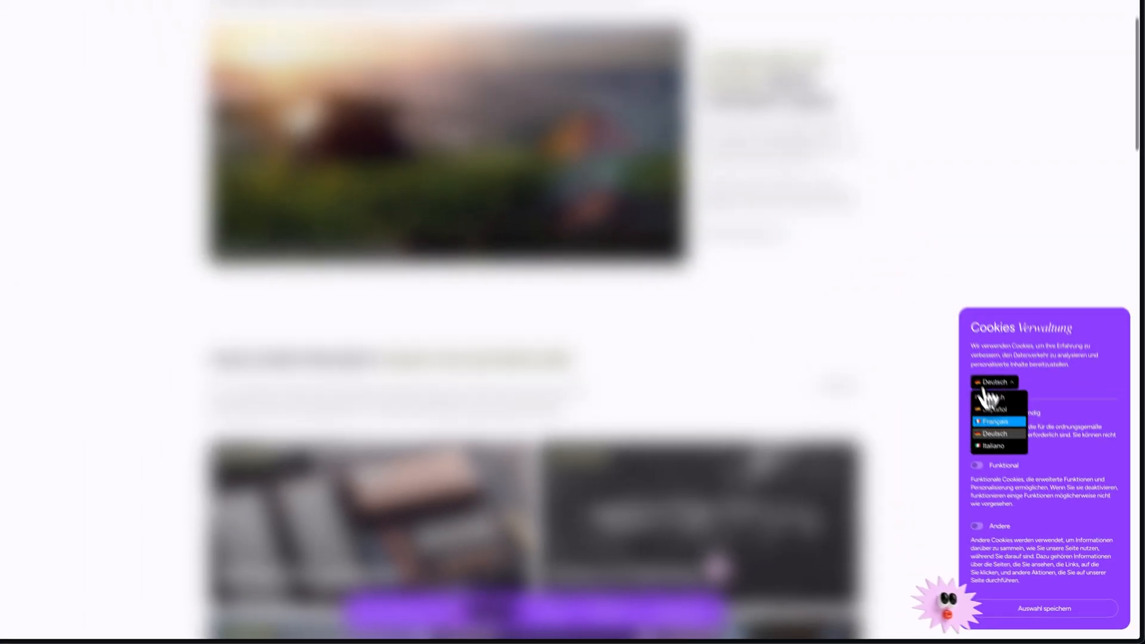
{"action": "scroll", "coordinate": [957, 333], "scroll_direction": "down", "scroll_amount": 3}
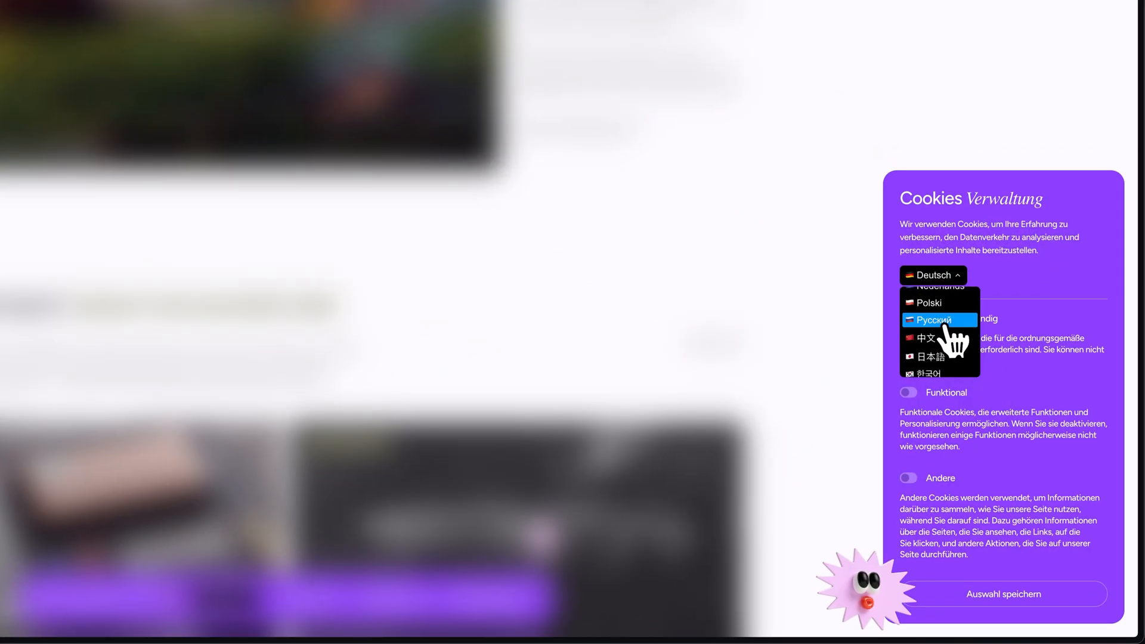
{"action": "left_click", "coordinate": [944, 325]}
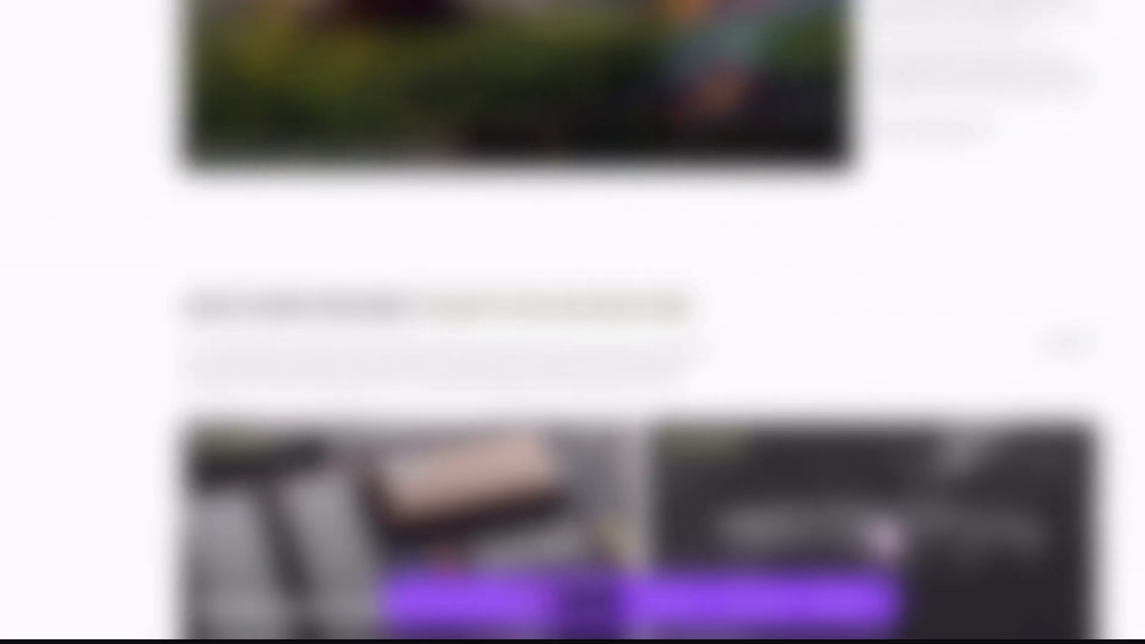
{"action": "left_click", "coordinate": [206, 332]}
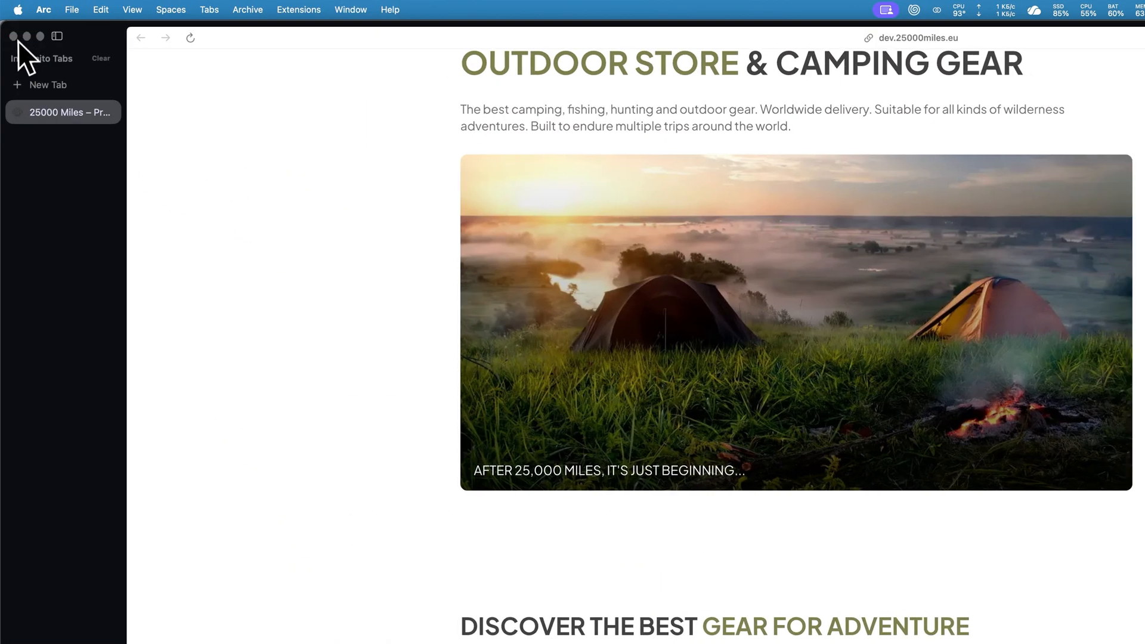
{"action": "left_click", "coordinate": [13, 37]}
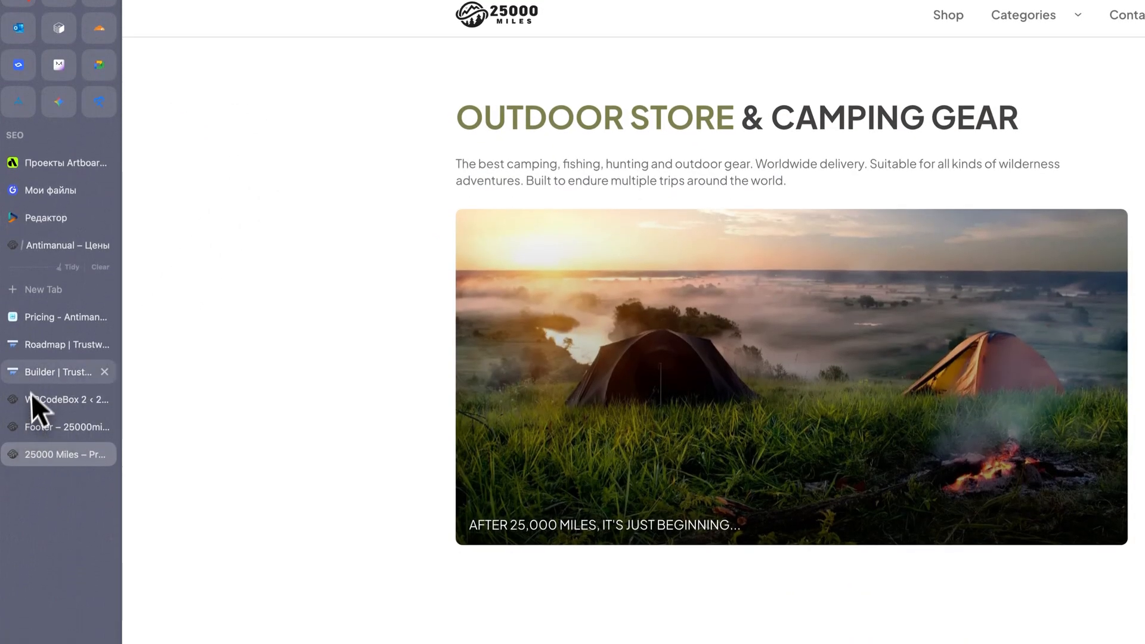
Review the Next and In Progress items on the Trustwards Roadmap page, and return to the builder.
{"action": "left_click", "coordinate": [40, 375]}
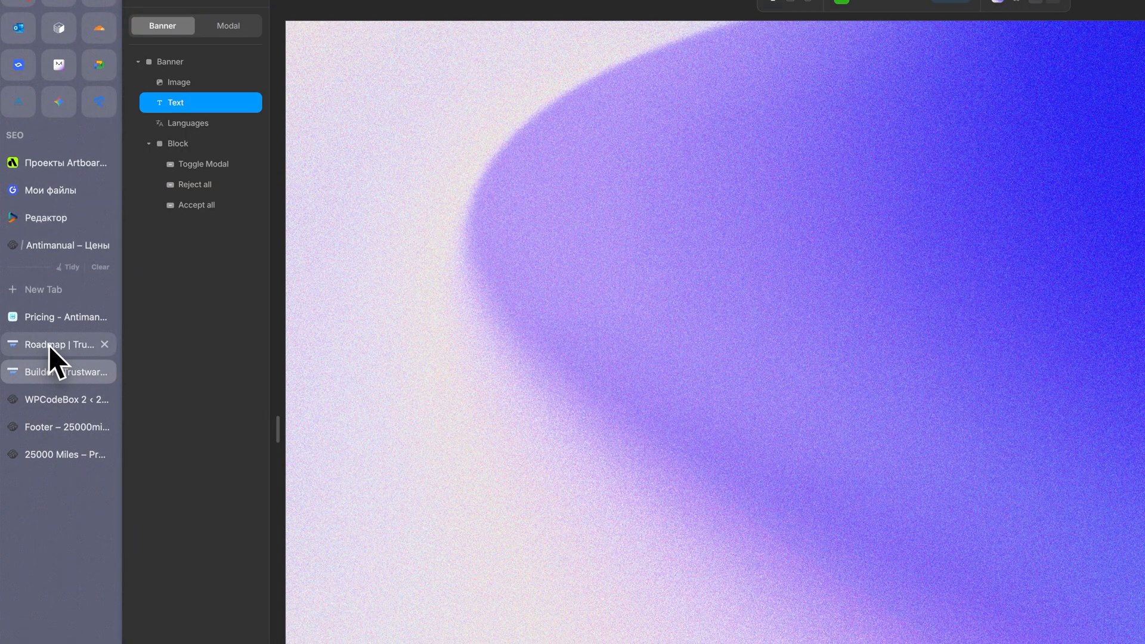
{"action": "left_click", "coordinate": [49, 345]}
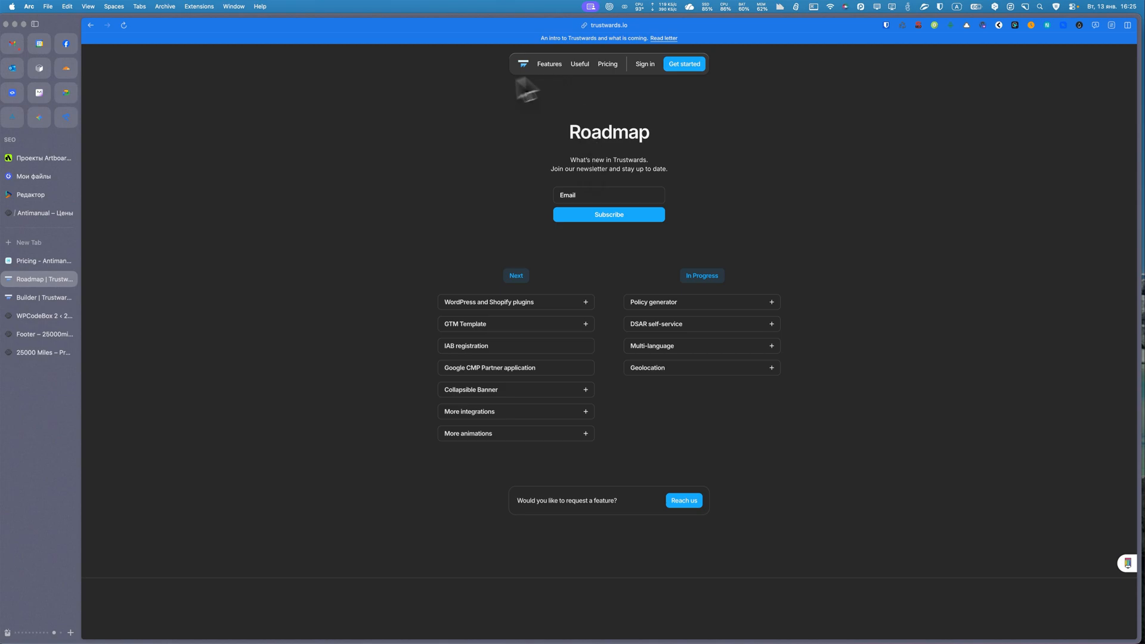
{"action": "left_click", "coordinate": [32, 295]}
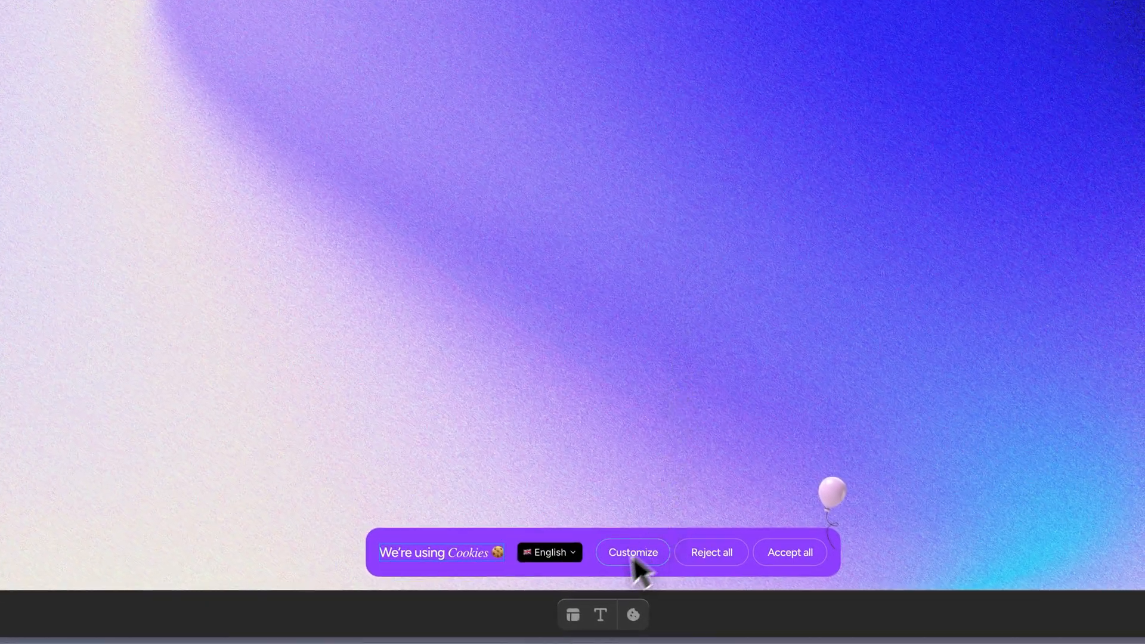
Select the banner's language selector and set its dropdown trigger background colour to #FF1414.
{"action": "left_click", "coordinate": [542, 557]}
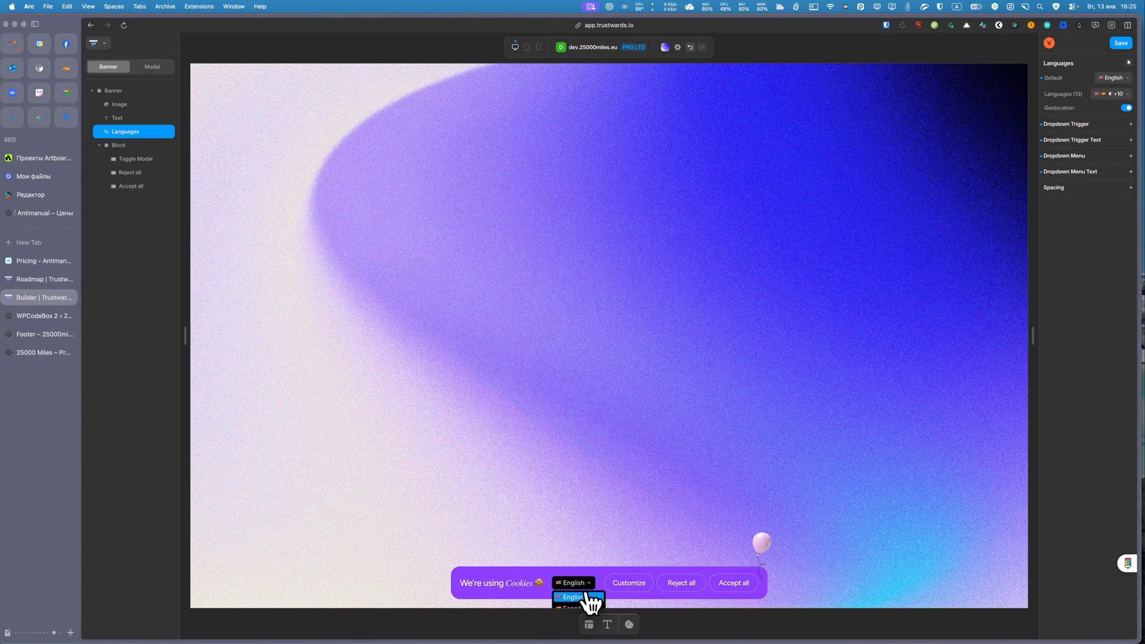
{"action": "left_click", "coordinate": [590, 598]}
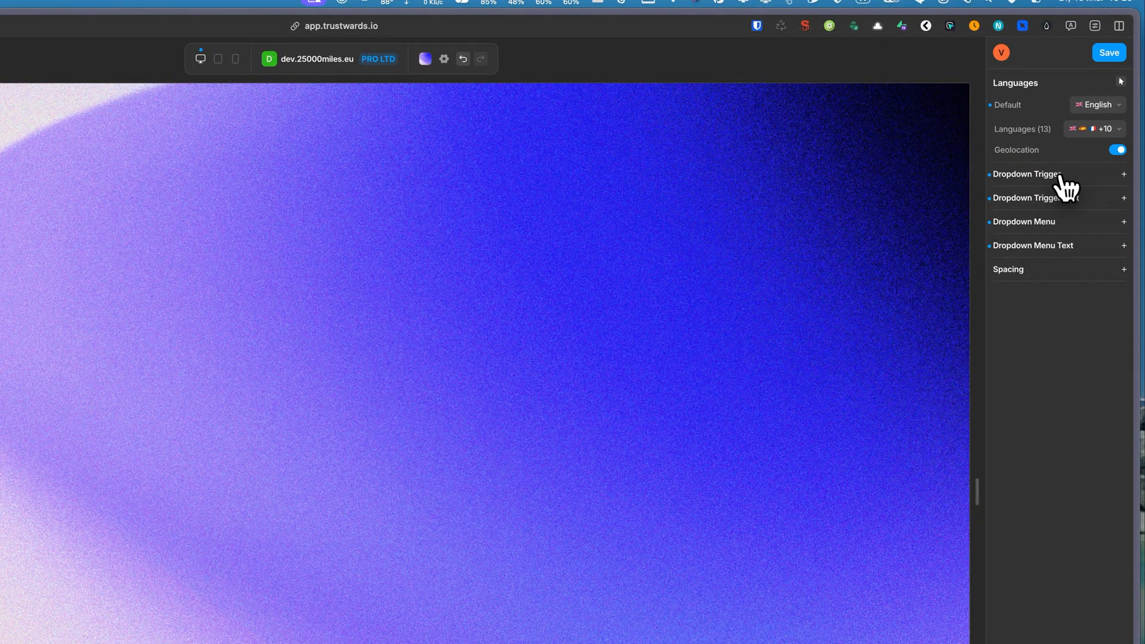
{"action": "left_click", "coordinate": [1061, 176]}
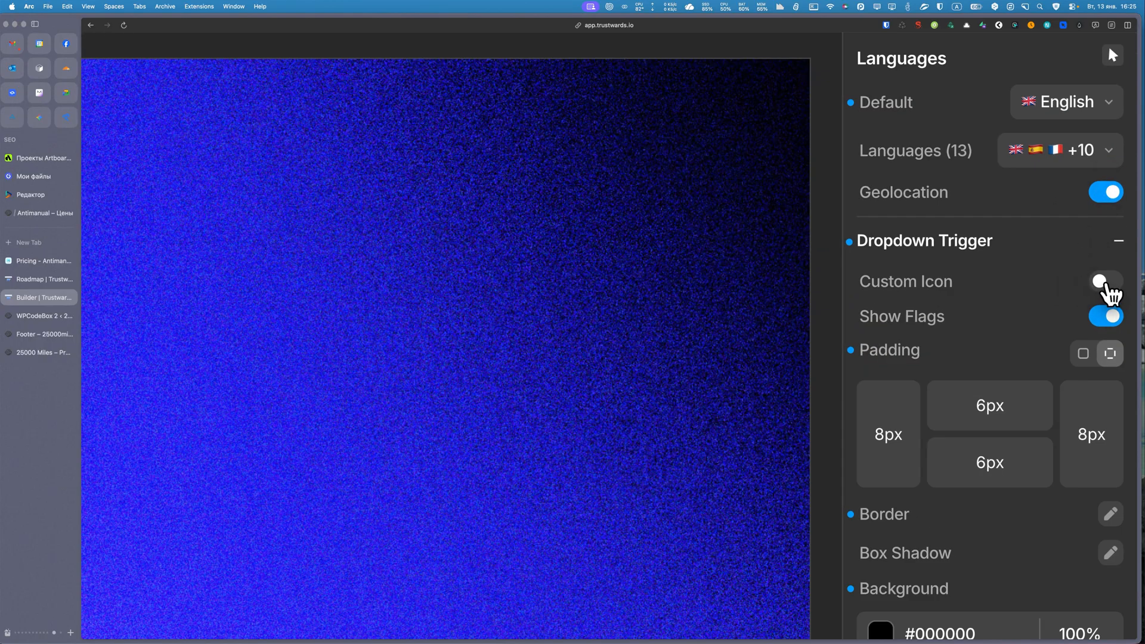
{"action": "scroll", "coordinate": [1003, 281], "scroll_direction": "down", "scroll_amount": 4}
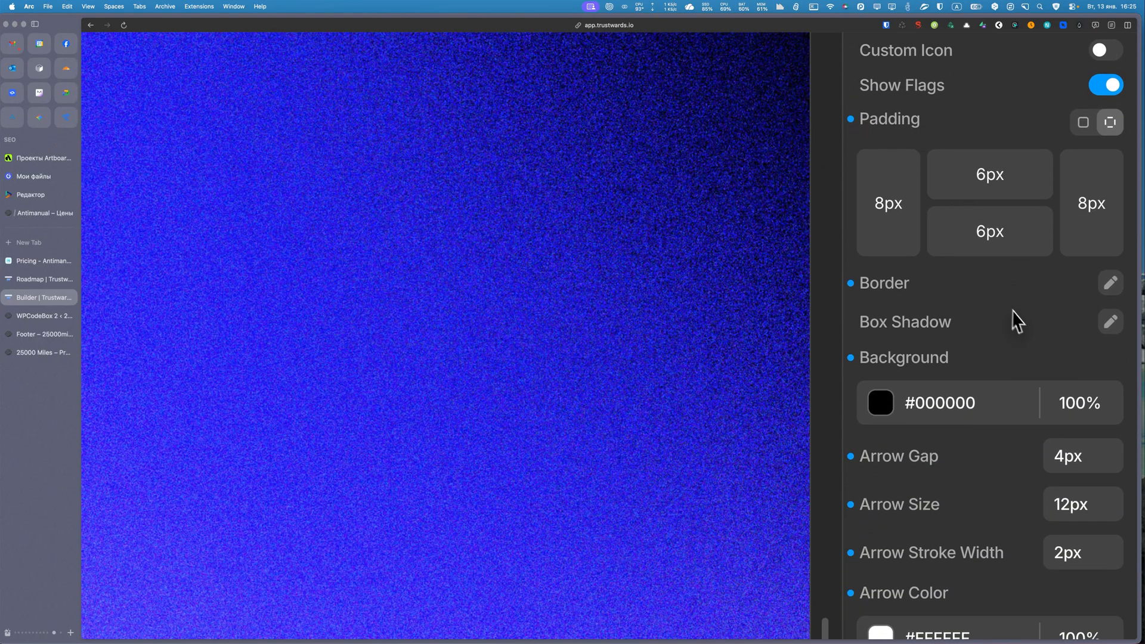
{"action": "scroll", "coordinate": [1016, 319], "scroll_direction": "down", "scroll_amount": 3}
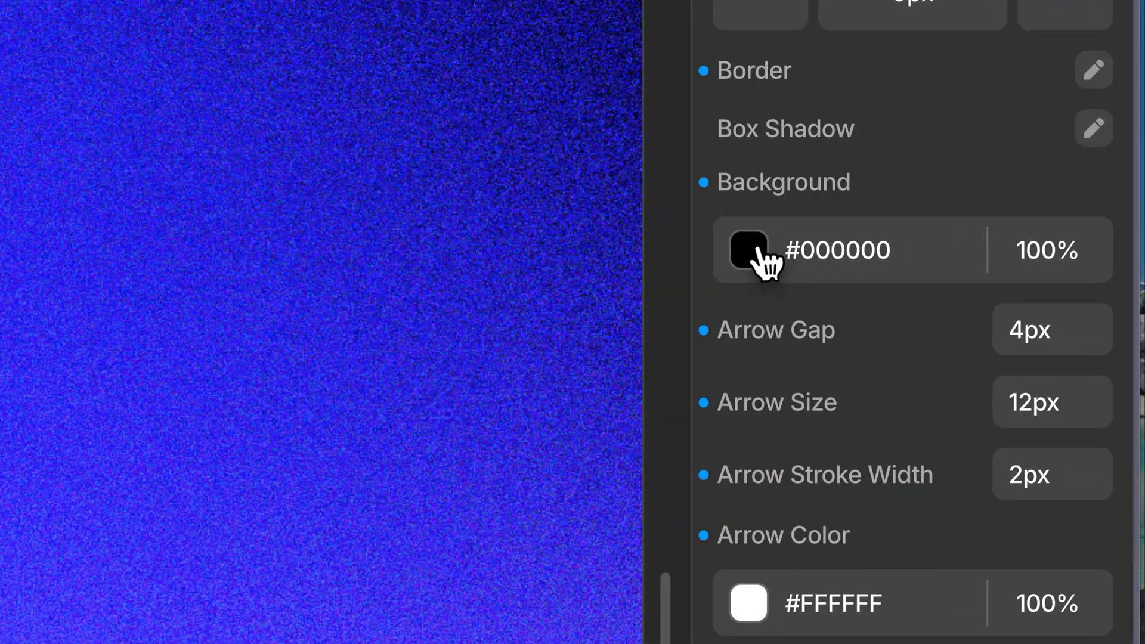
{"action": "left_click", "coordinate": [752, 255]}
{"action": "left_click", "coordinate": [860, 294]}
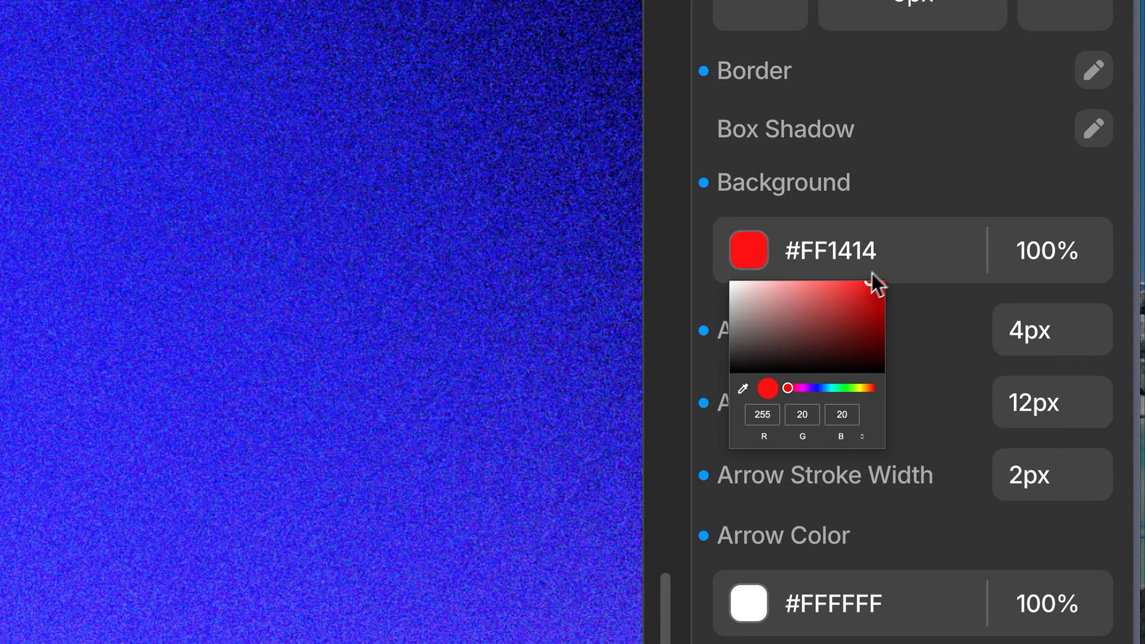
{"action": "left_click", "coordinate": [951, 192]}
Look through the language selector's remaining trigger settings and its Dropdown Trigger Text and Dropdown Menu styling options.
{"action": "scroll", "coordinate": [955, 351], "scroll_direction": "down", "scroll_amount": 4}
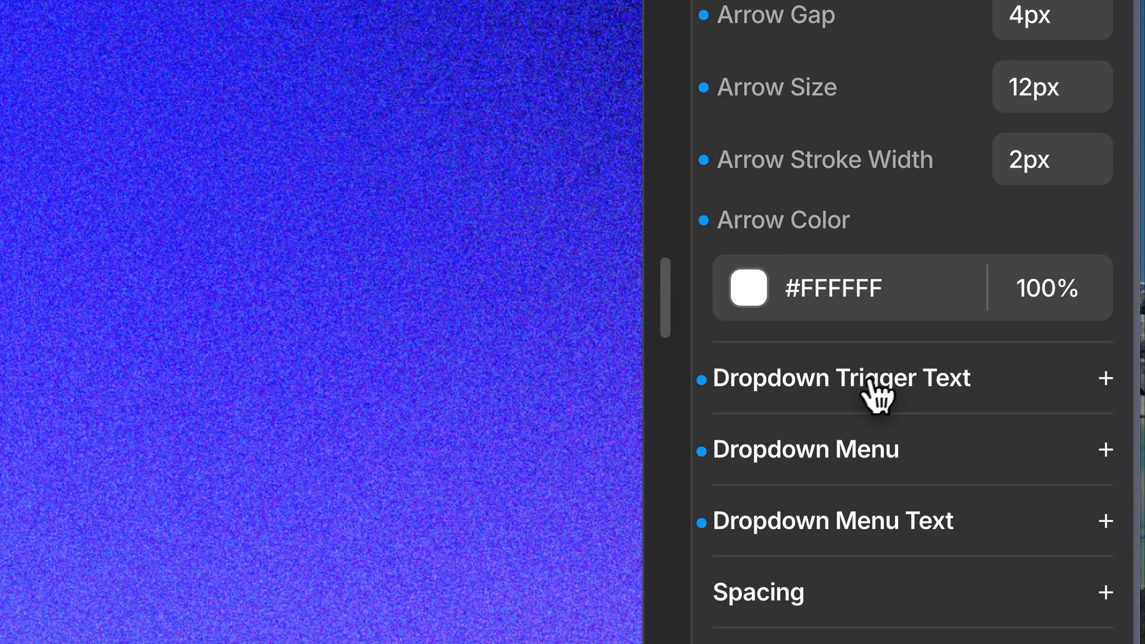
{"action": "left_click", "coordinate": [876, 386]}
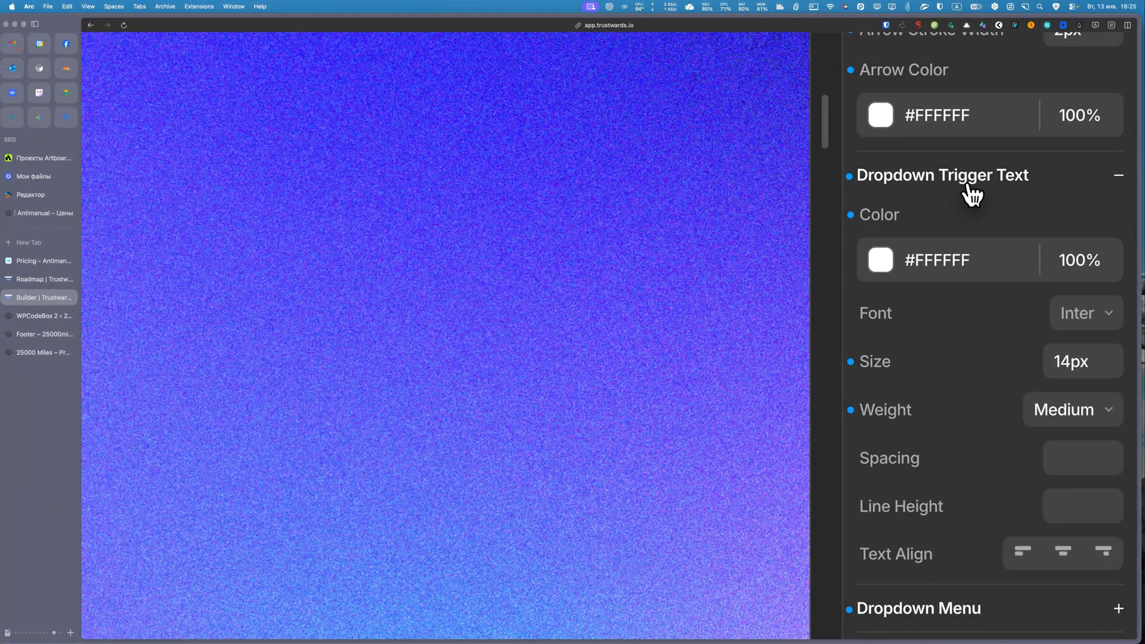
{"action": "scroll", "coordinate": [964, 210], "scroll_direction": "down", "scroll_amount": 5}
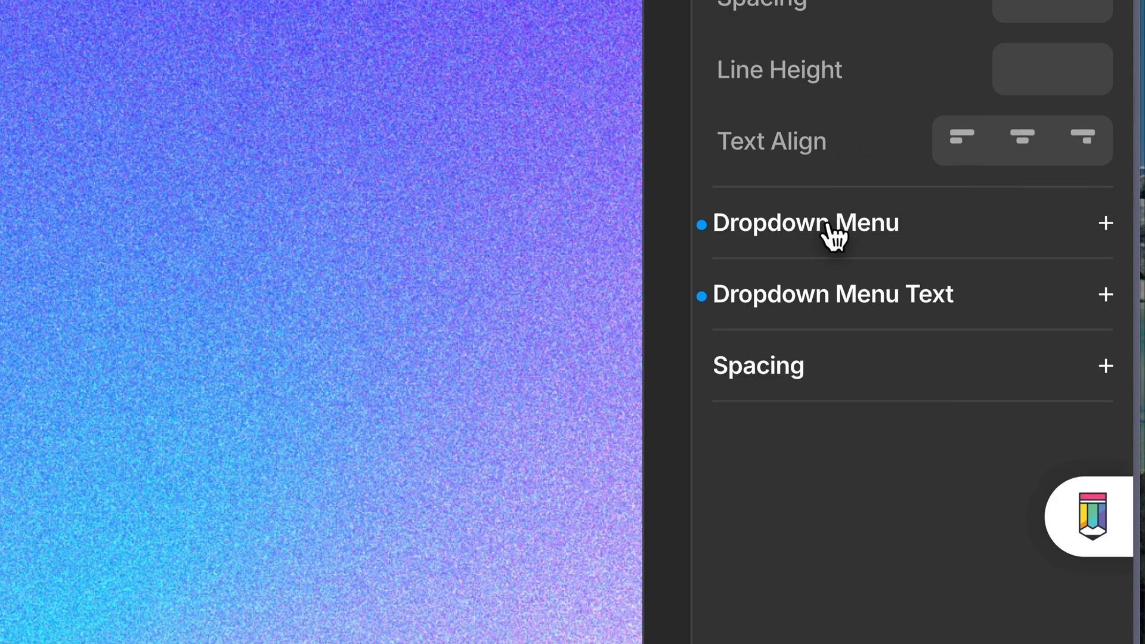
{"action": "left_click", "coordinate": [931, 314]}
{"action": "scroll", "coordinate": [867, 307], "scroll_direction": "down", "scroll_amount": 5}
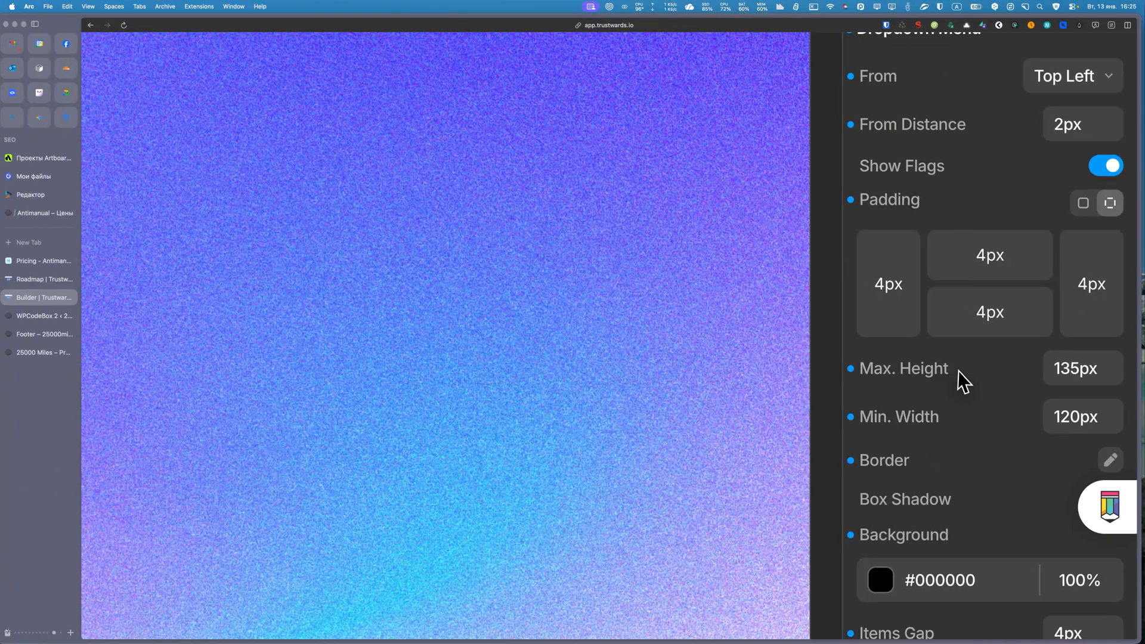
{"action": "scroll", "coordinate": [960, 369], "scroll_direction": "down", "scroll_amount": 5}
{"action": "mouse_move", "coordinate": [629, 624]}
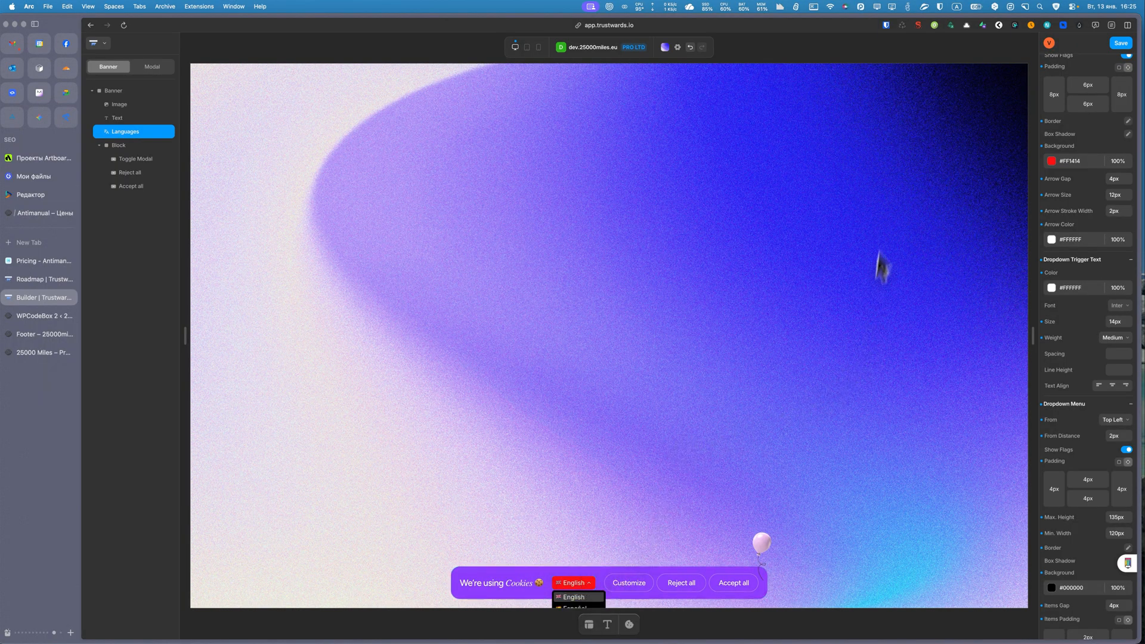
{"action": "scroll", "coordinate": [1109, 108], "scroll_direction": "up", "scroll_amount": 3}
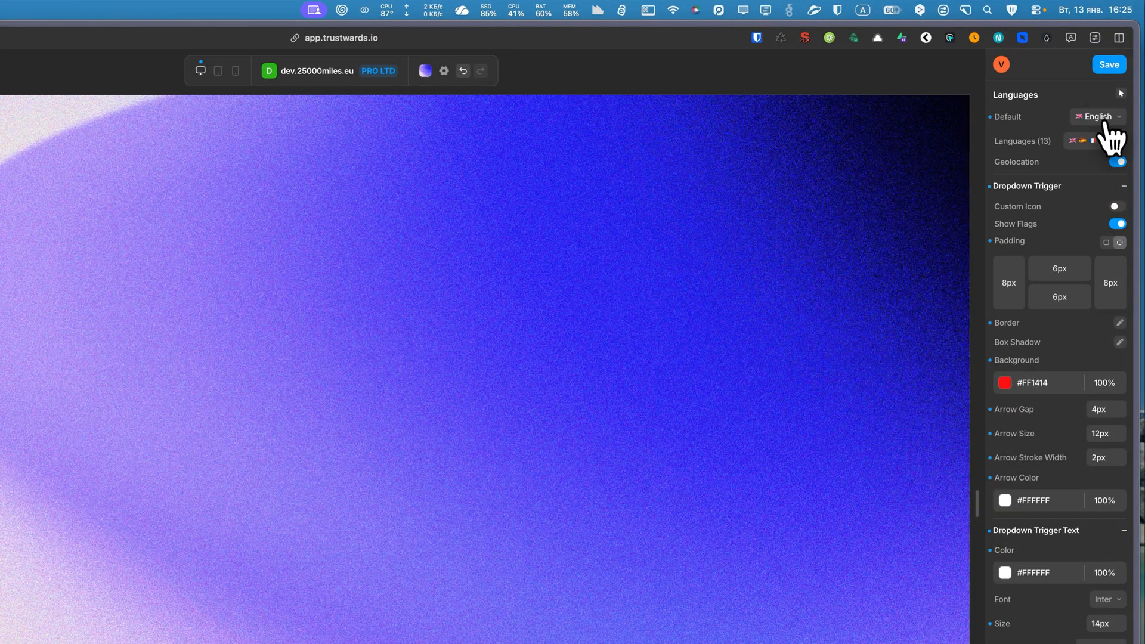
Check the available default languages, and remove Arabic from the languages offered by the banner.
{"action": "left_click", "coordinate": [1115, 79]}
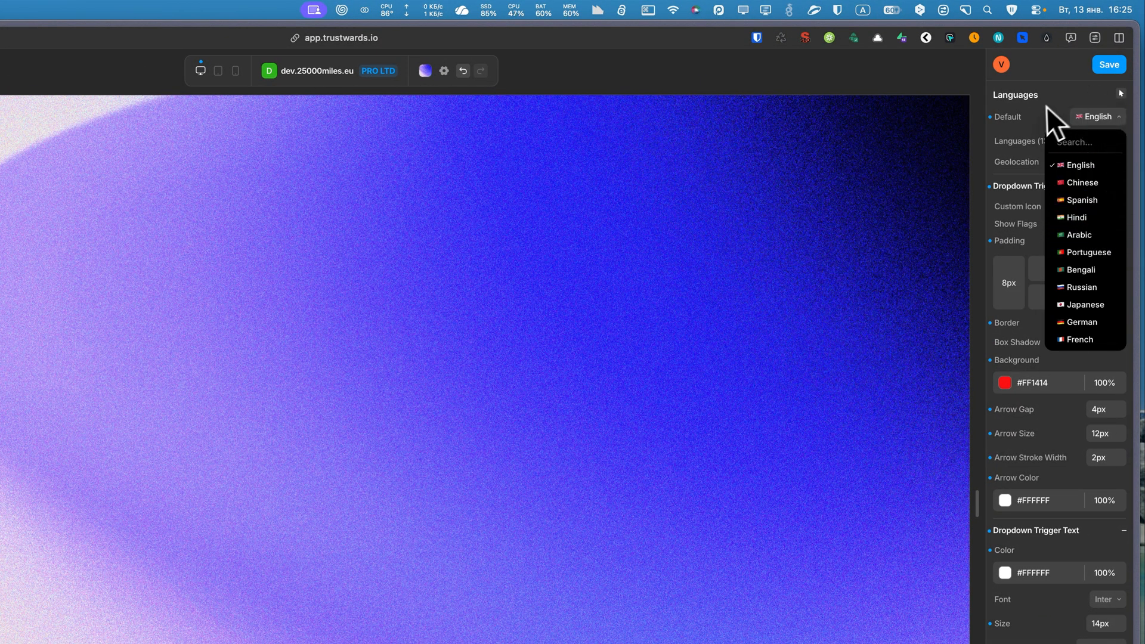
{"action": "left_click", "coordinate": [1048, 113]}
{"action": "left_click", "coordinate": [1096, 142]}
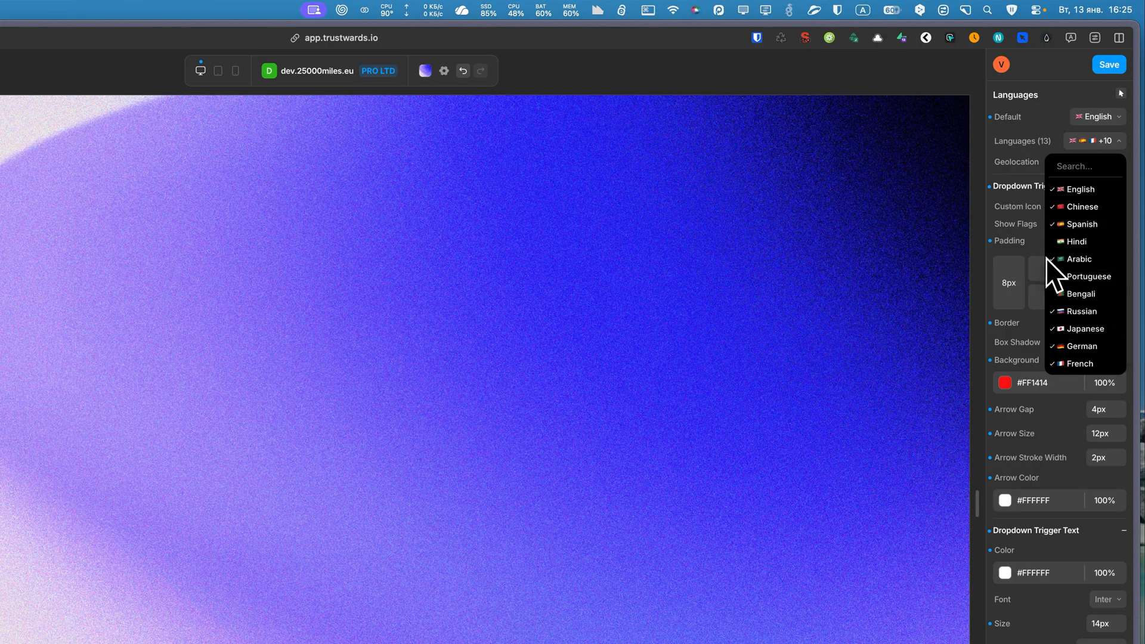
{"action": "left_click", "coordinate": [1073, 259]}
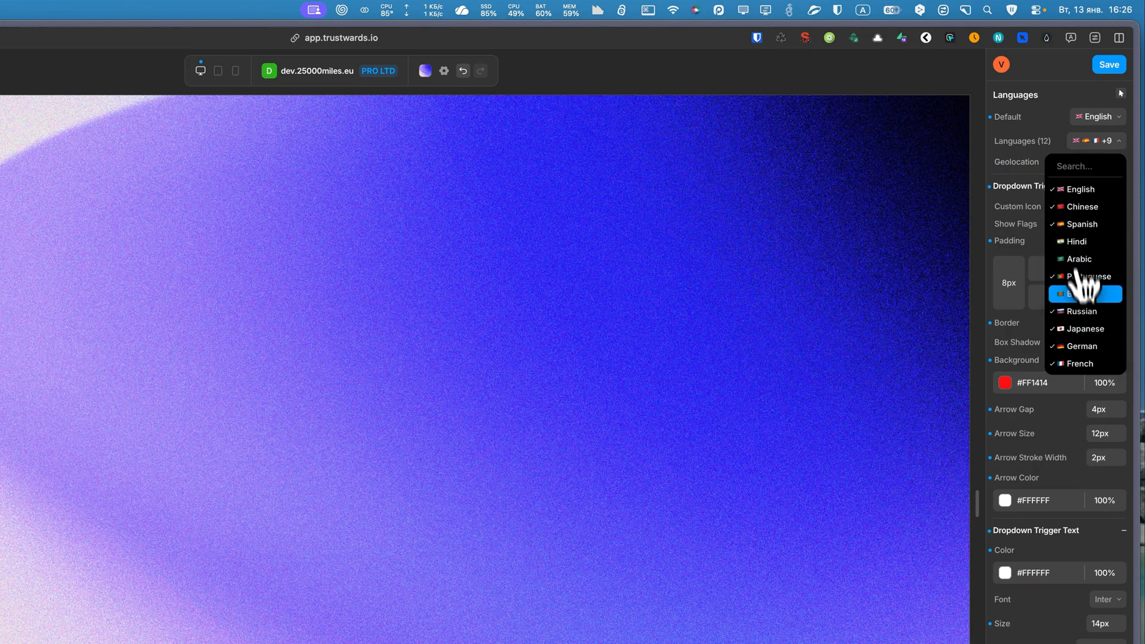
{"action": "scroll", "coordinate": [1097, 304], "scroll_direction": "down", "scroll_amount": 3}
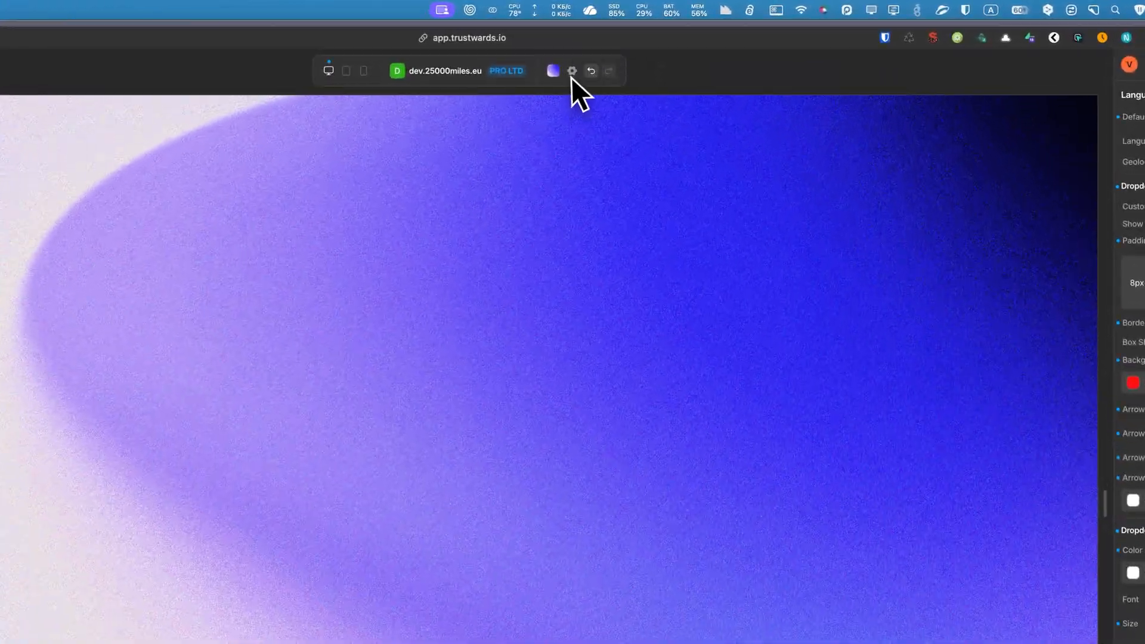
Review the Consent, Actions and Builder sections of the builder settings, including Host Google Fonts Locally, and close the settings.
{"action": "left_click", "coordinate": [677, 47]}
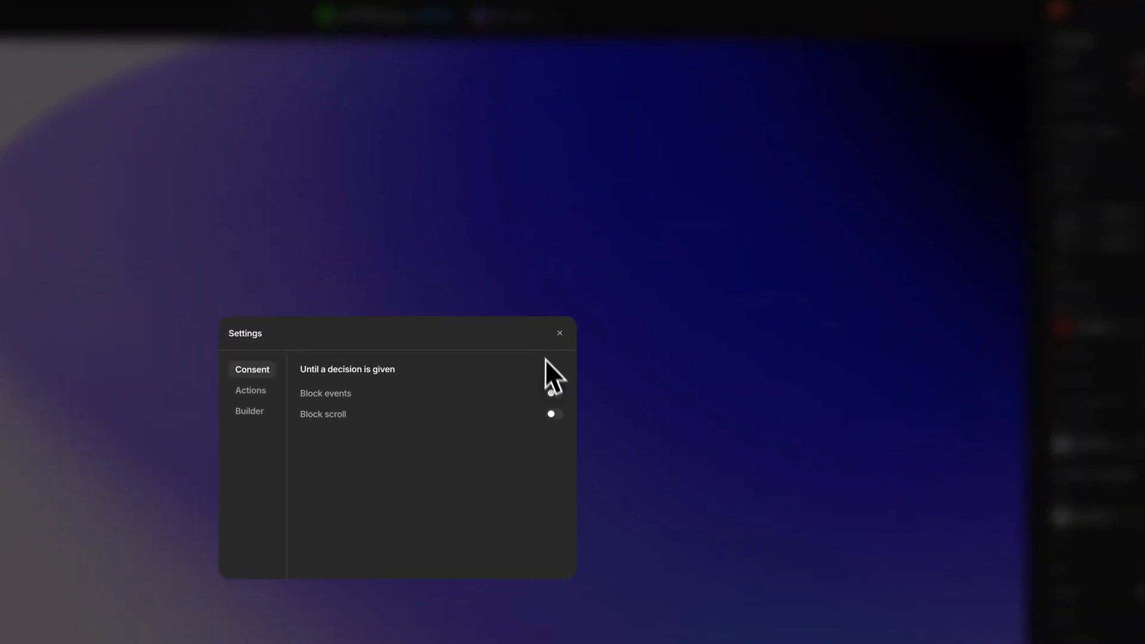
{"action": "left_click", "coordinate": [555, 393]}
{"action": "left_click", "coordinate": [555, 414]}
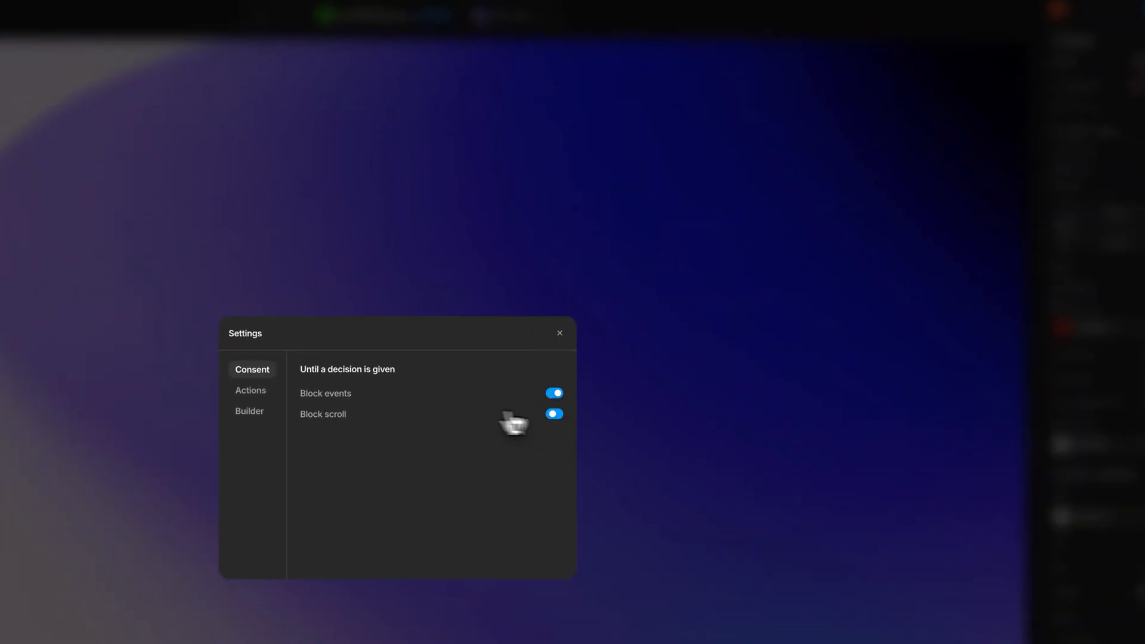
{"action": "left_click", "coordinate": [253, 393]}
{"action": "scroll", "coordinate": [429, 441], "scroll_direction": "down", "scroll_amount": 3}
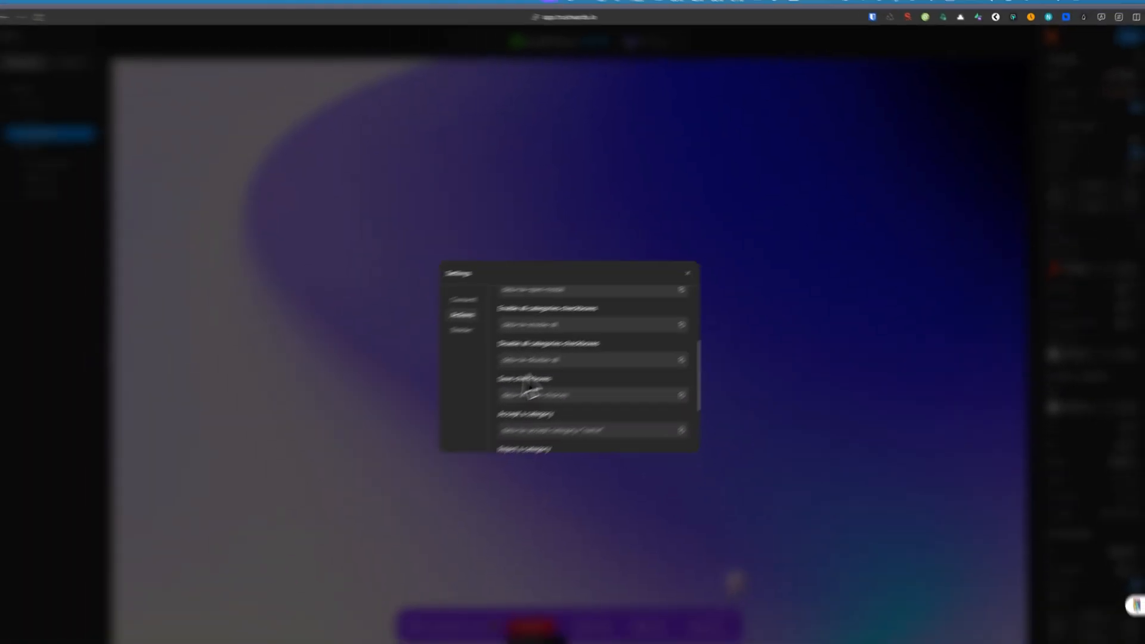
{"action": "scroll", "coordinate": [409, 456], "scroll_direction": "down", "scroll_amount": 4}
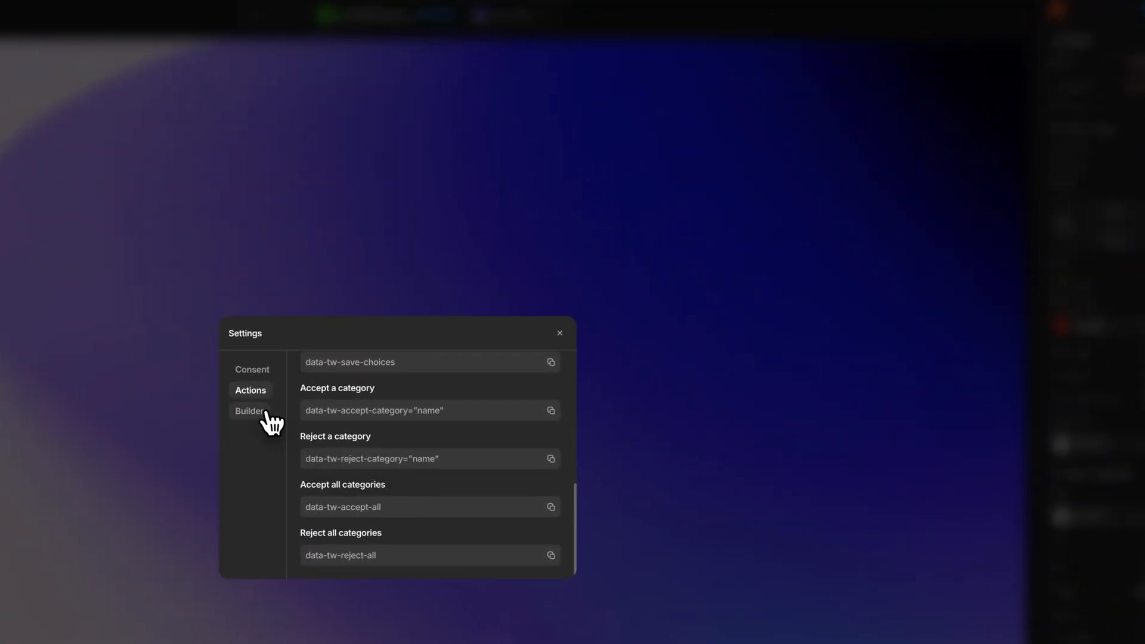
{"action": "left_click", "coordinate": [510, 311]}
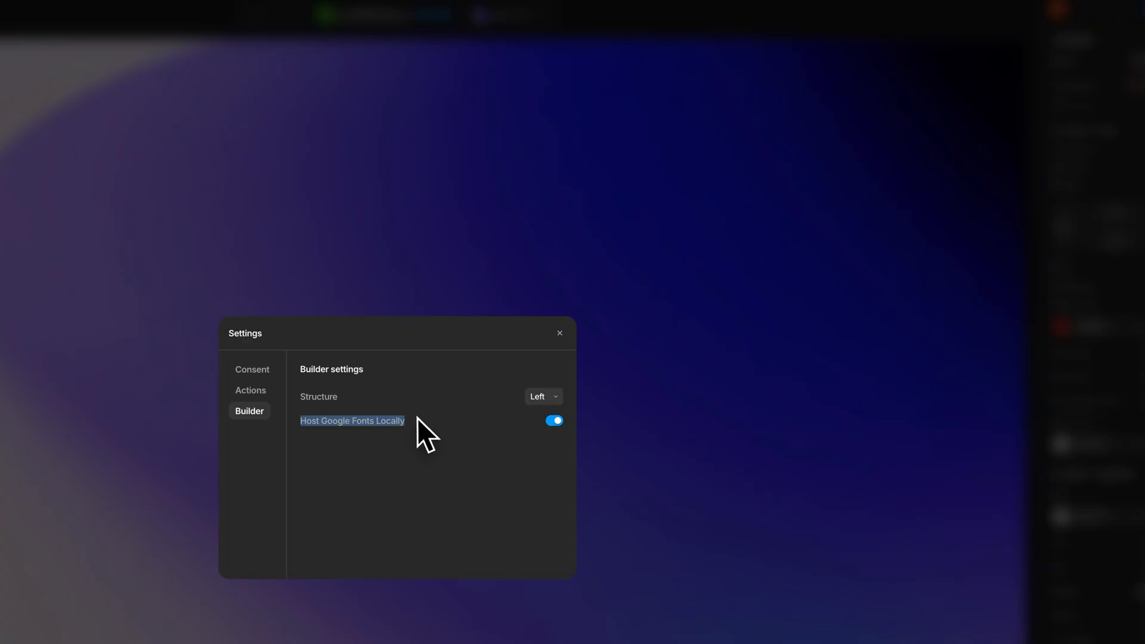
{"action": "left_click", "coordinate": [560, 334]}
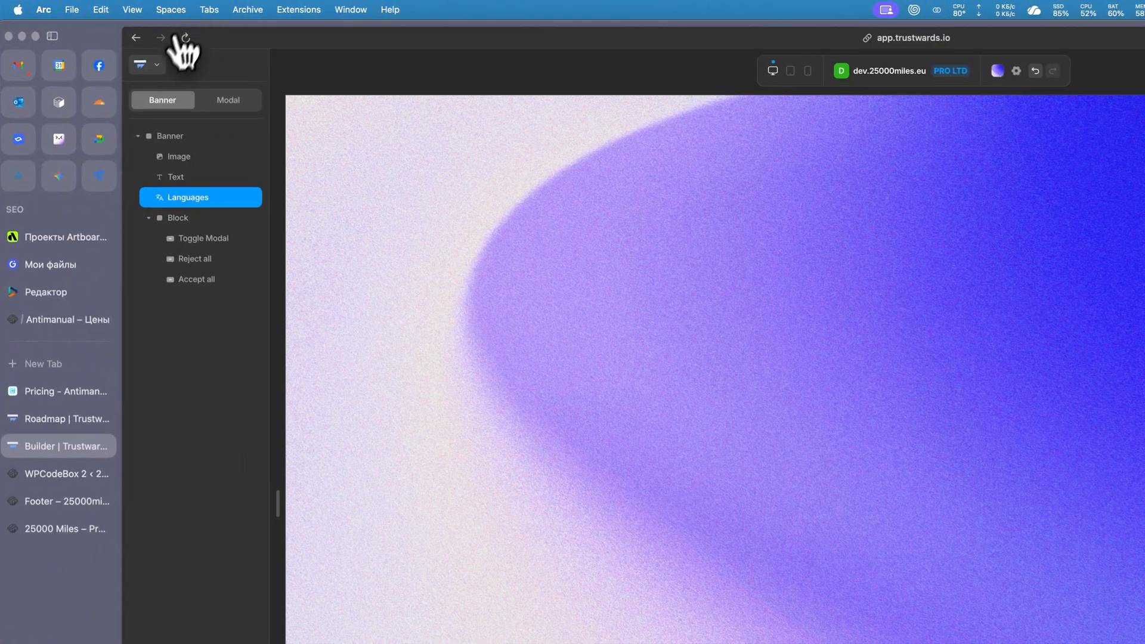
Browse the gallery of banner themes and close it without applying another theme.
{"action": "left_click", "coordinate": [106, 43]}
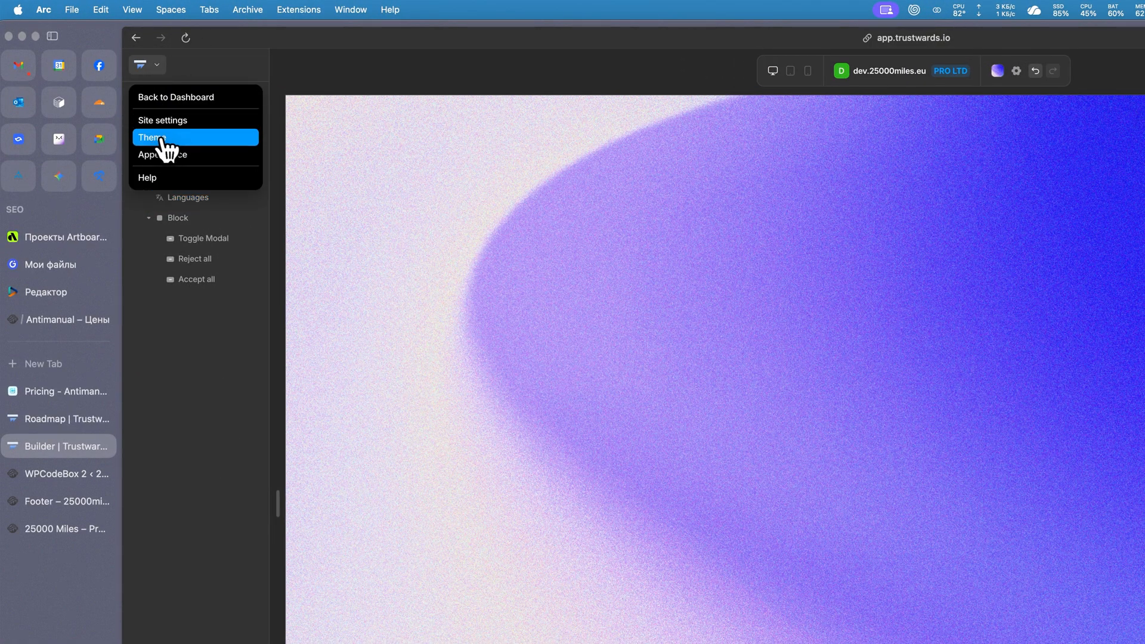
{"action": "left_click", "coordinate": [158, 138]}
{"action": "scroll", "coordinate": [928, 427], "scroll_direction": "down", "scroll_amount": 5}
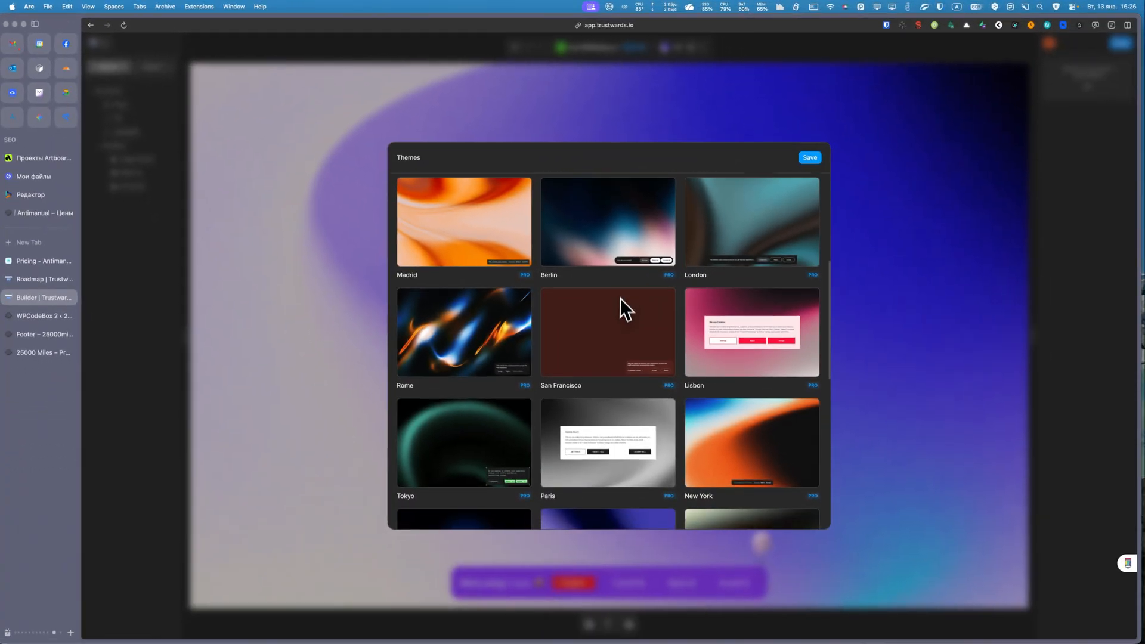
{"action": "scroll", "coordinate": [620, 310], "scroll_direction": "down", "scroll_amount": 10}
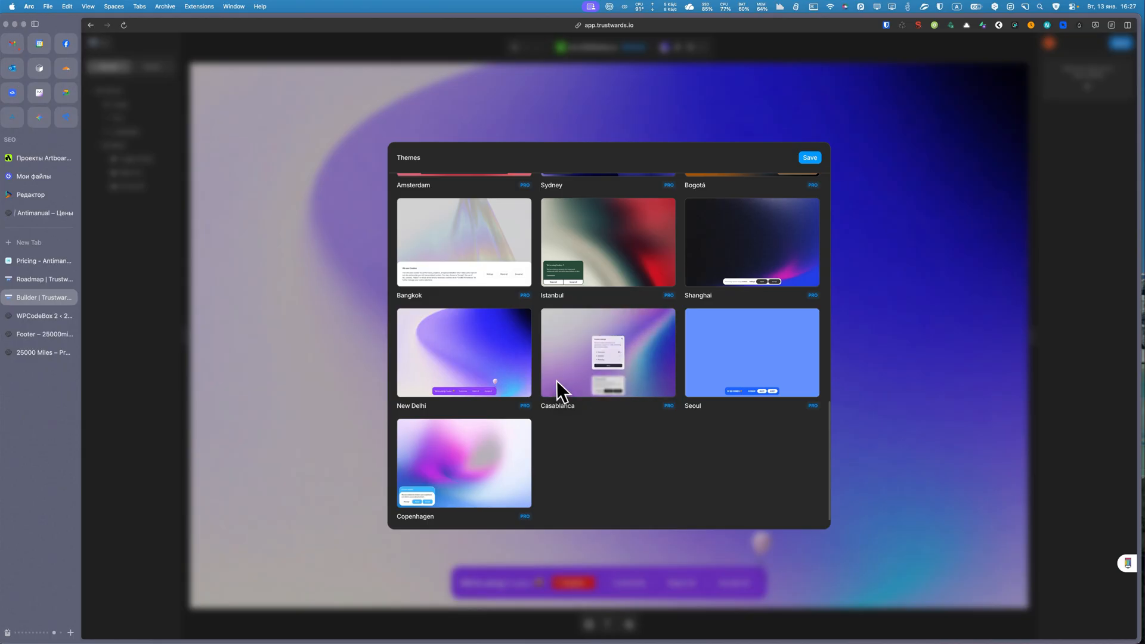
{"action": "scroll", "coordinate": [590, 356], "scroll_direction": "up", "scroll_amount": 5}
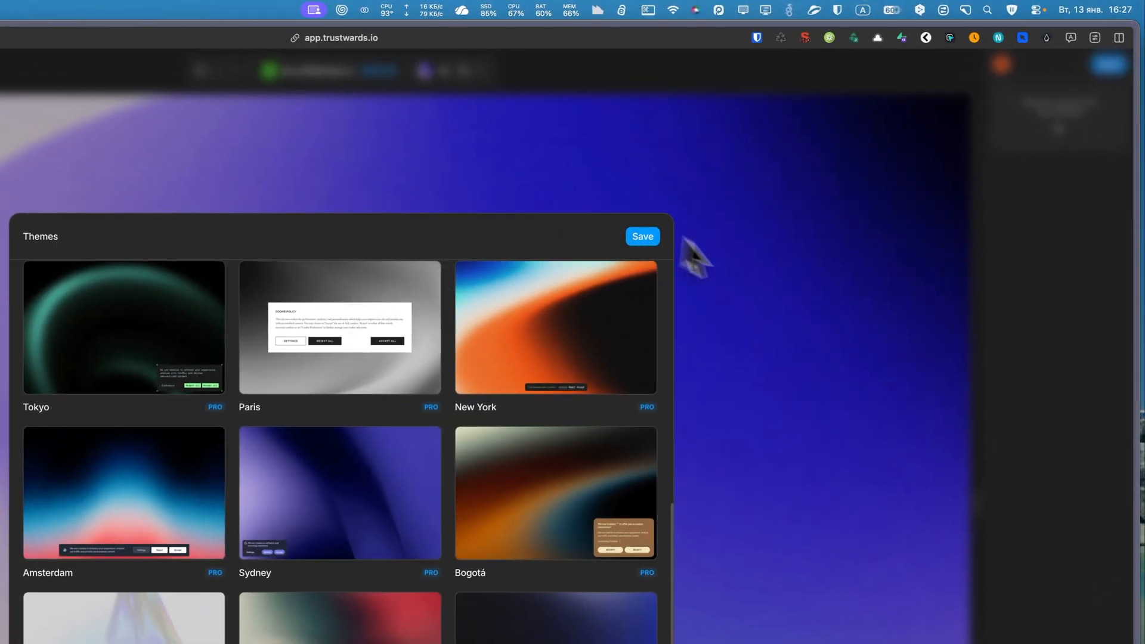
{"action": "left_click", "coordinate": [927, 218]}
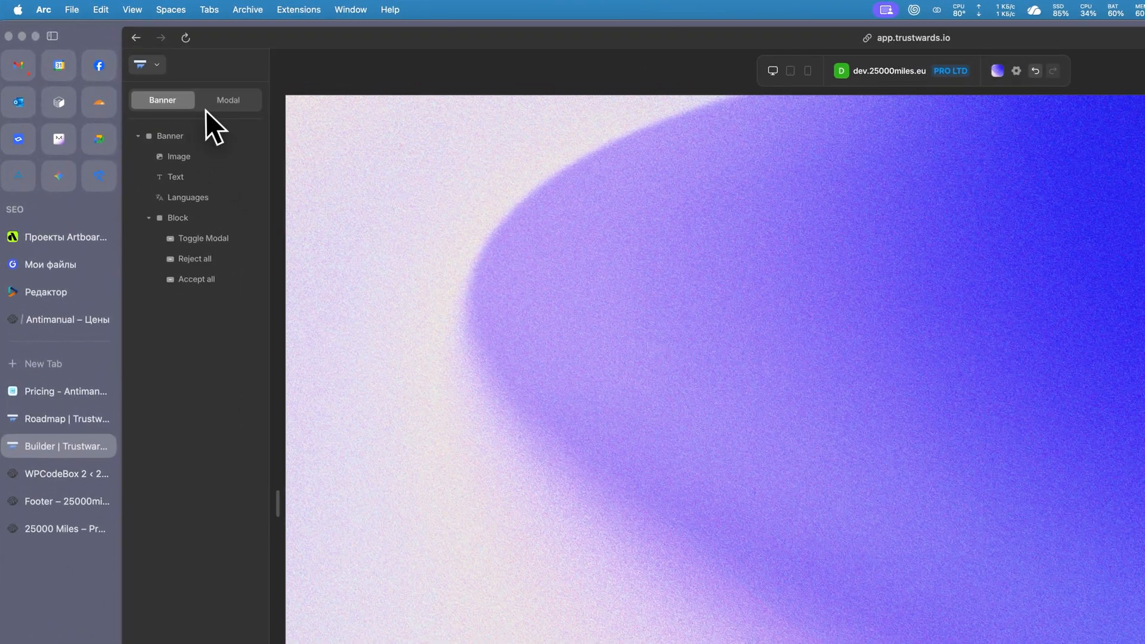
Try the Pop Up type on the cookie modal, and set the modal back to OffCanvas.
{"action": "left_click", "coordinate": [219, 104]}
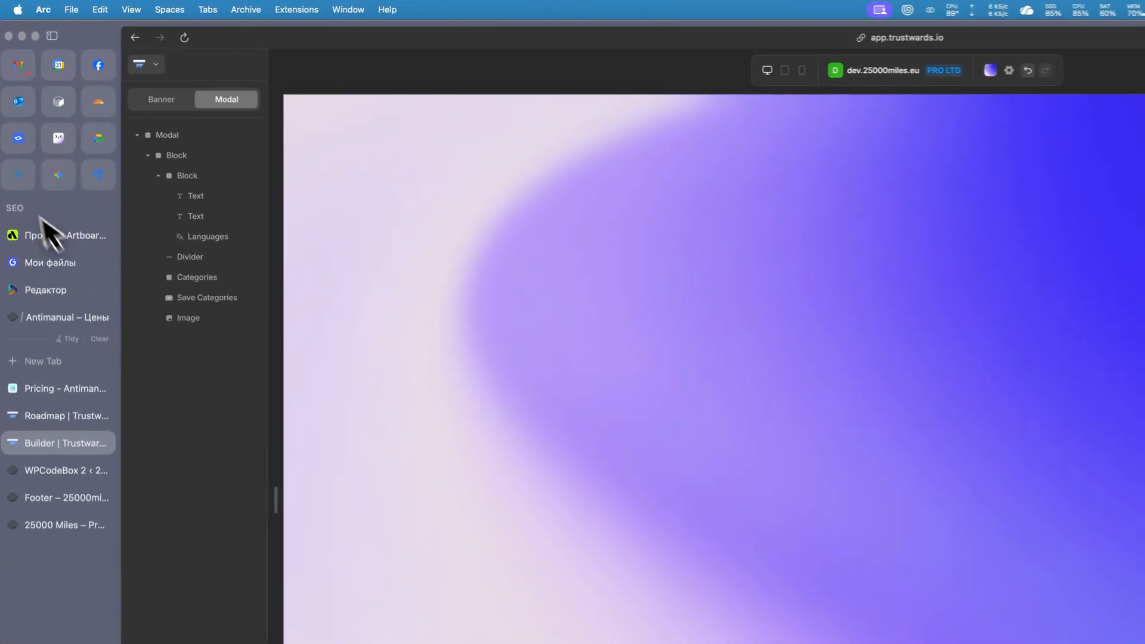
{"action": "left_click", "coordinate": [167, 135]}
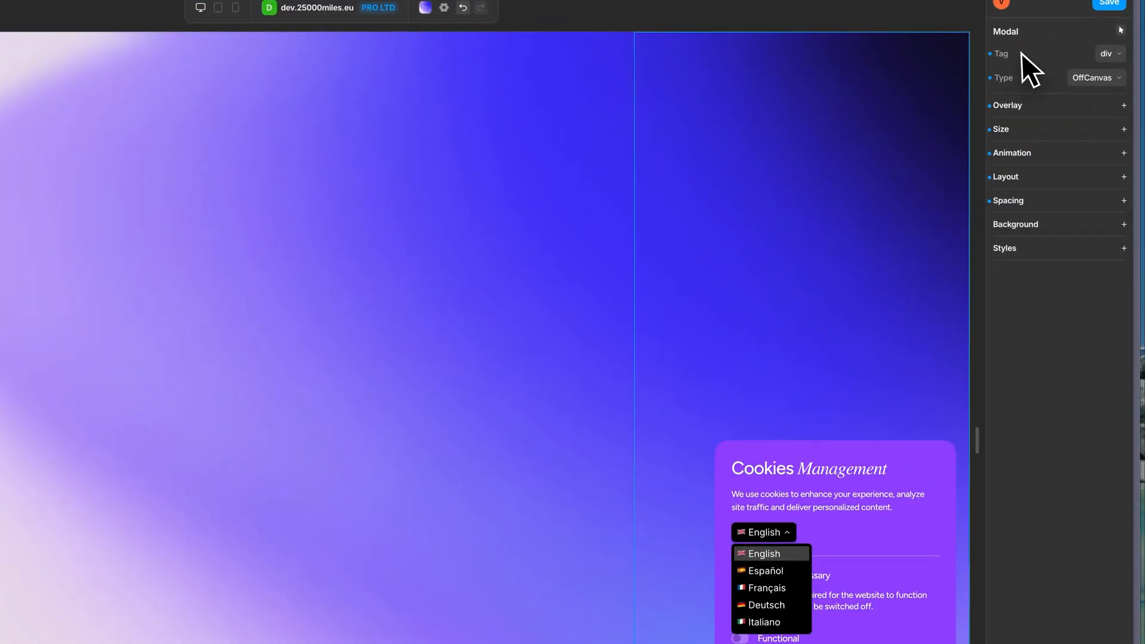
{"action": "left_click", "coordinate": [1096, 78]}
{"action": "left_click", "coordinate": [1100, 102]}
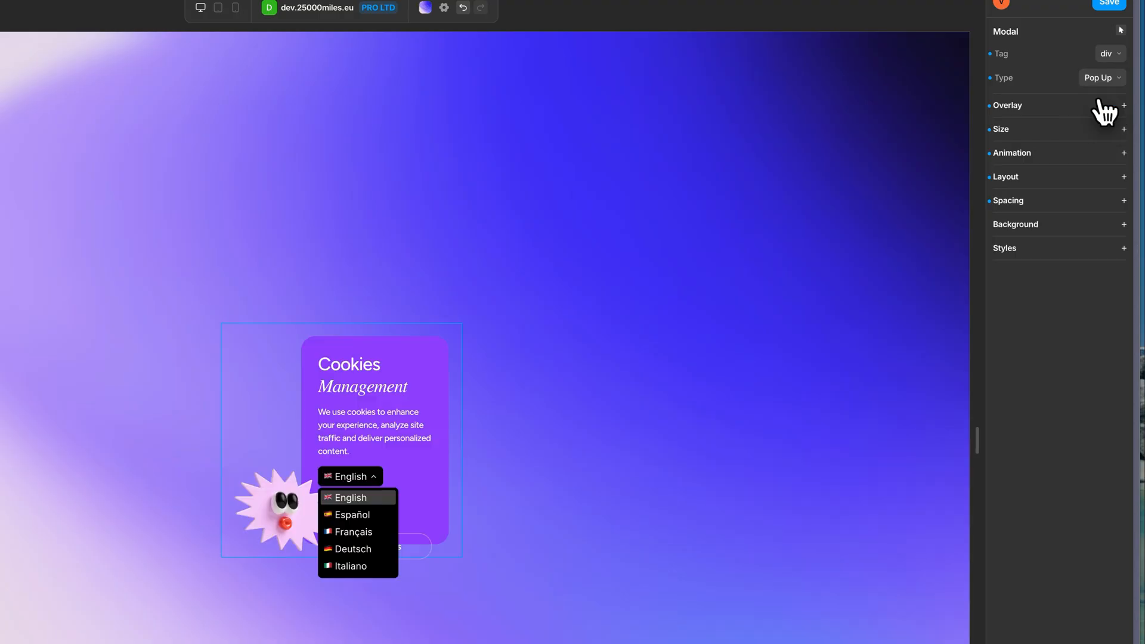
{"action": "left_click", "coordinate": [1104, 78]}
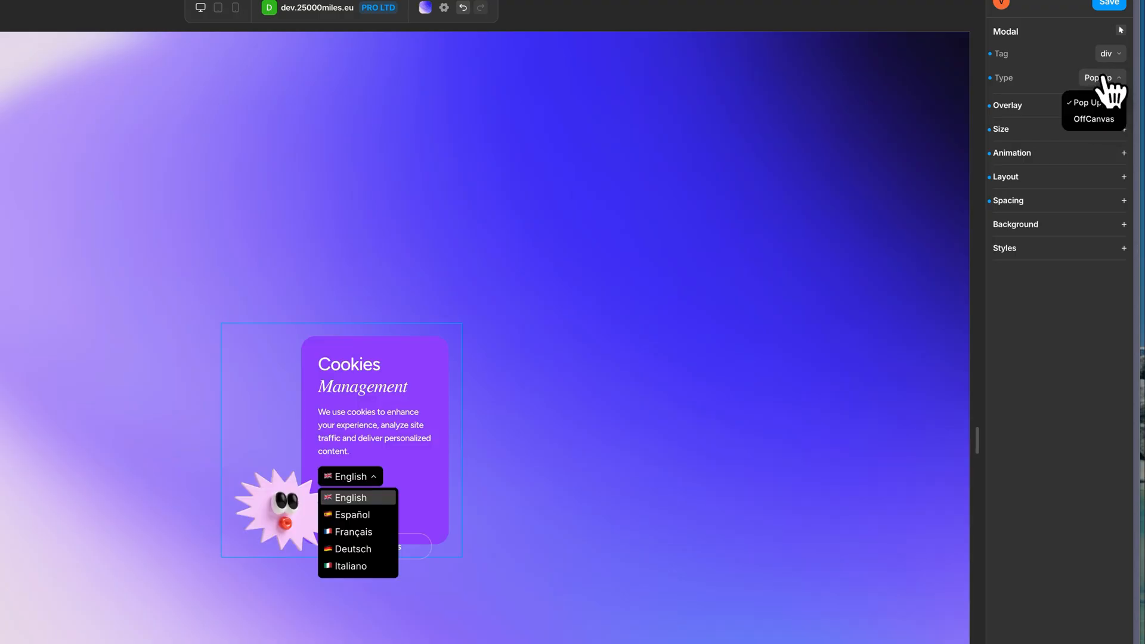
{"action": "left_click", "coordinate": [1099, 117]}
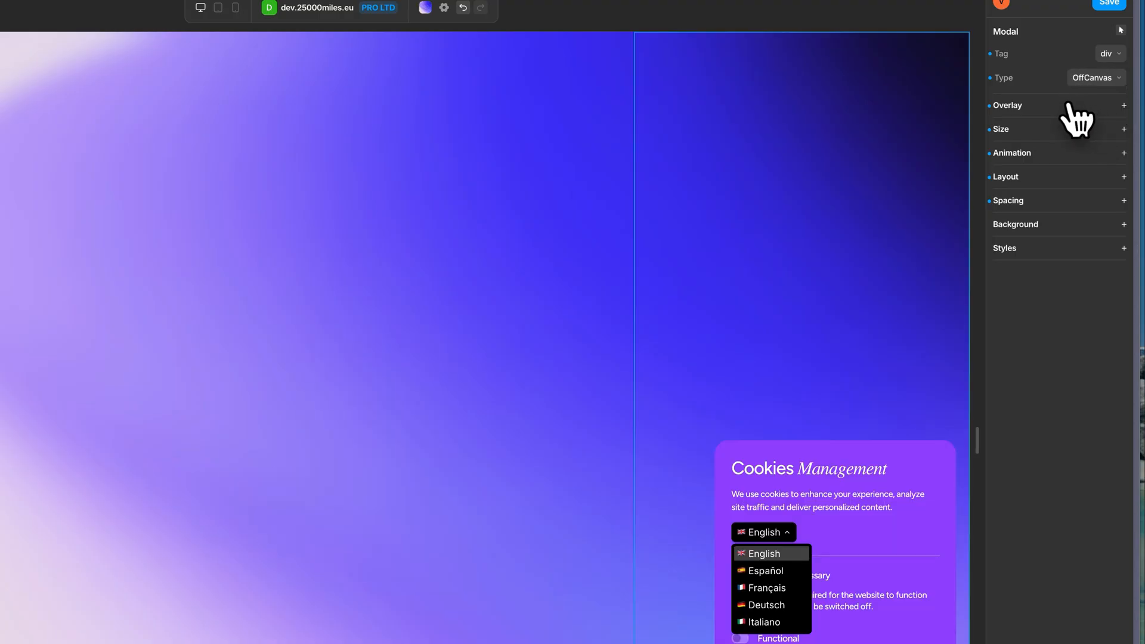
Test the Backdrop and Use Banner Backdrop options in the modal's overlay settings, restoring each one.
{"action": "left_click", "coordinate": [1067, 106]}
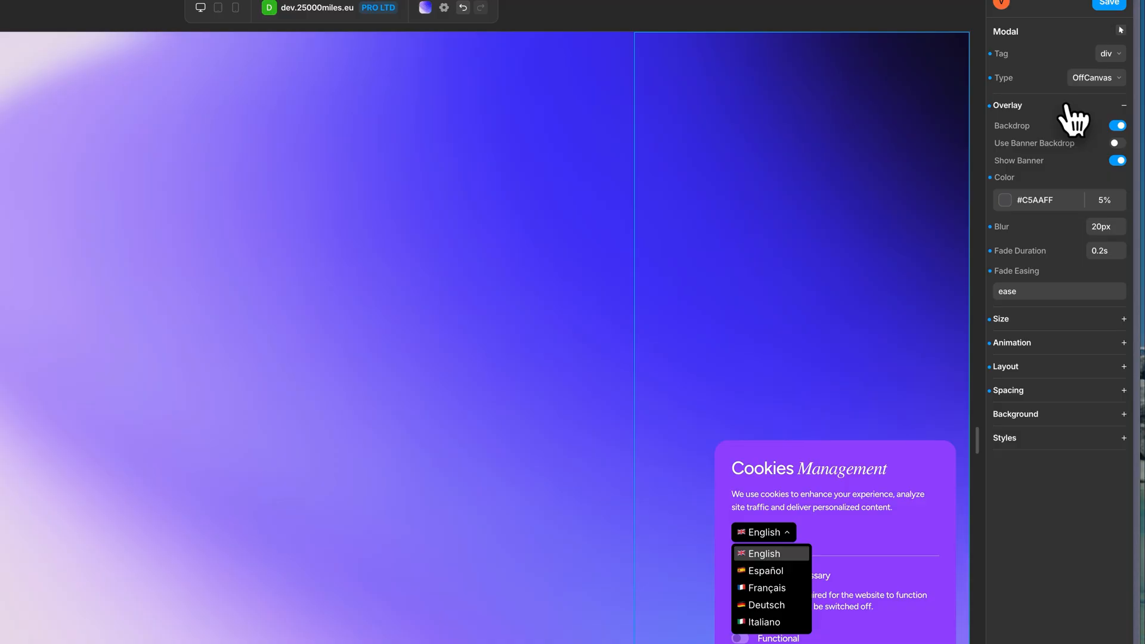
{"action": "left_click", "coordinate": [1118, 126]}
{"action": "left_click", "coordinate": [1114, 125]}
{"action": "left_click", "coordinate": [1124, 137]}
{"action": "left_click", "coordinate": [1118, 143]}
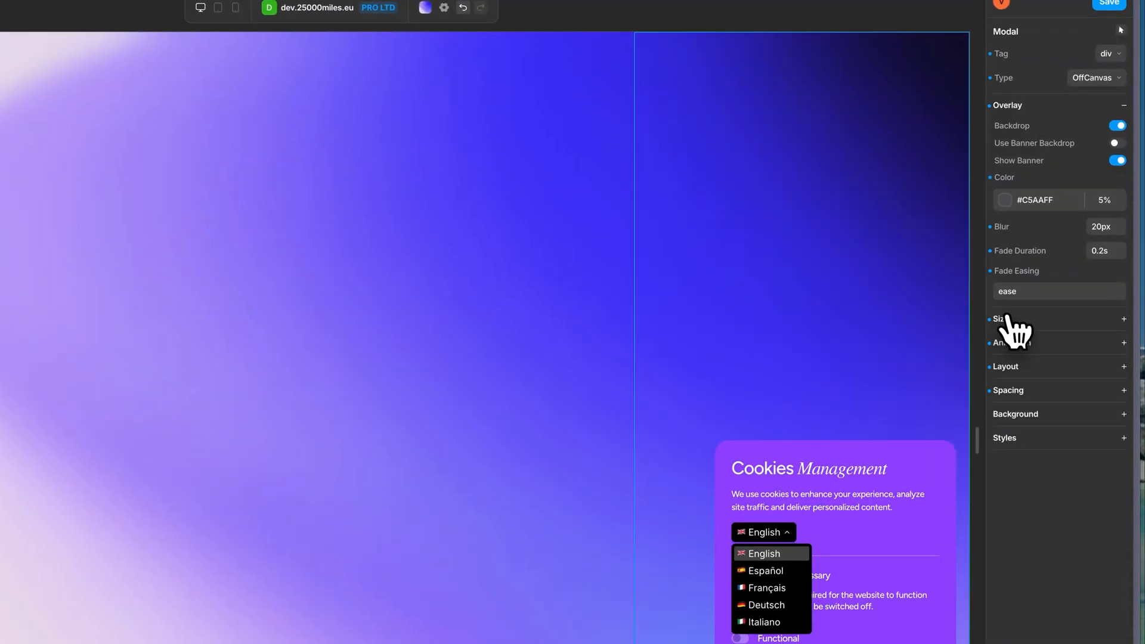
Check the modal's size settings, and inspect the positioning of the spiky cartoon-face image at its corner.
{"action": "left_click", "coordinate": [1053, 254]}
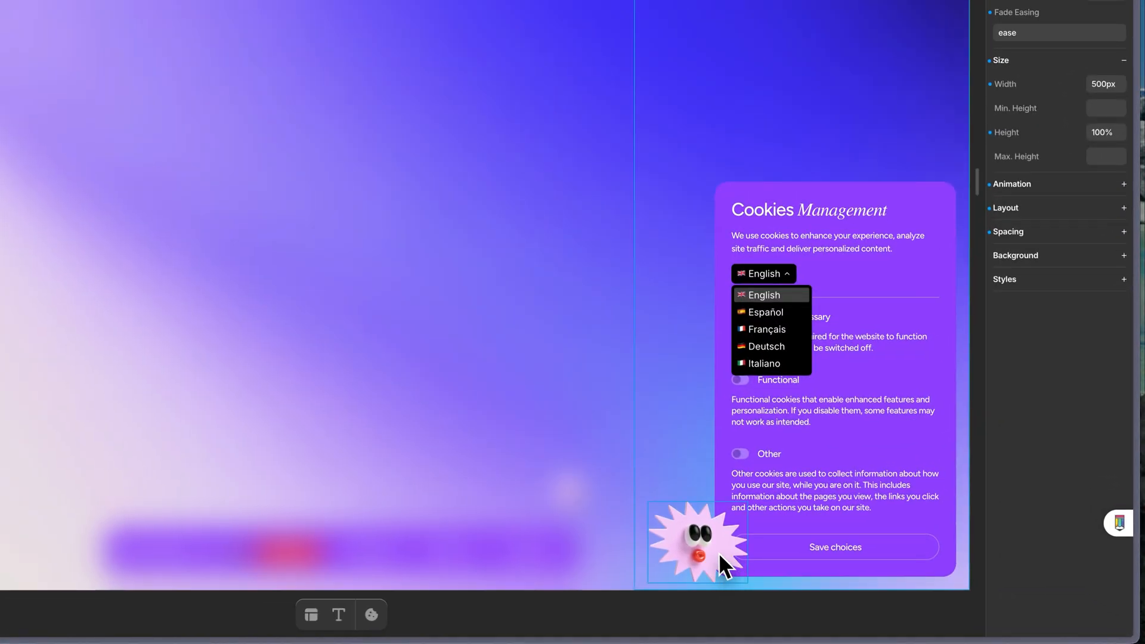
{"action": "left_click", "coordinate": [718, 553]}
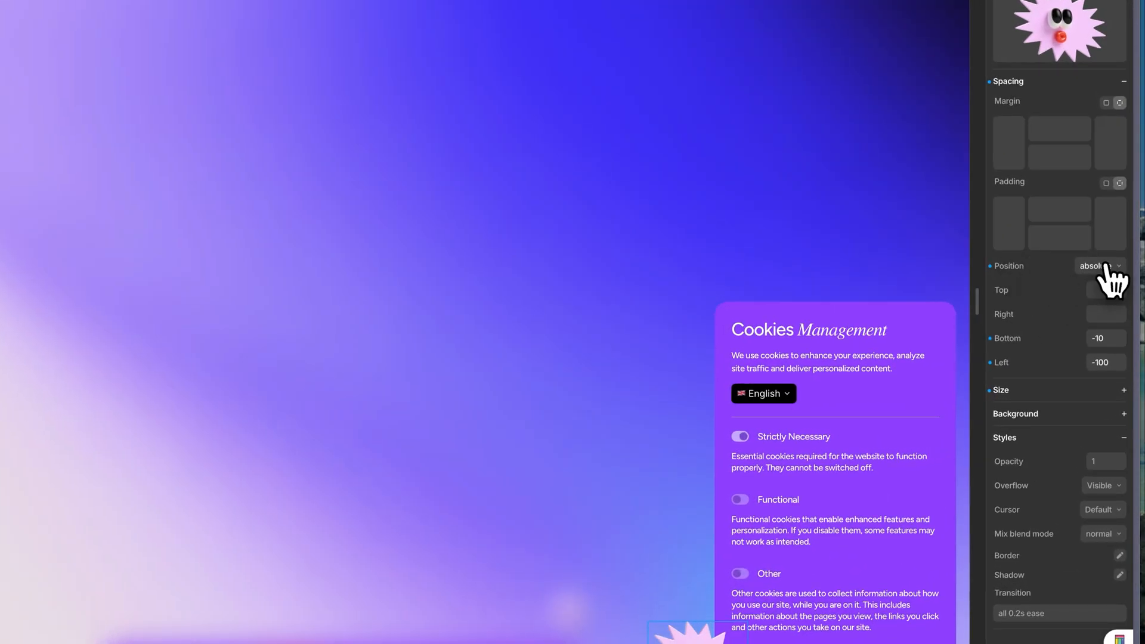
Check the position options for the spiky cartoon-face image, keep it absolute, and save the design.
{"action": "left_click", "coordinate": [1115, 313]}
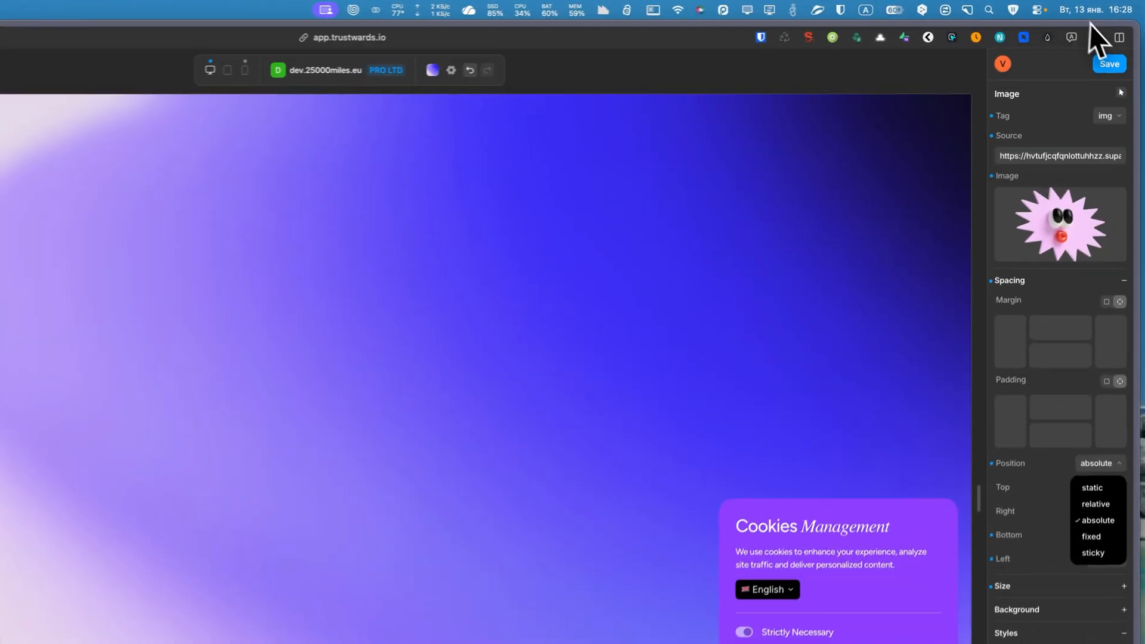
{"action": "left_click", "coordinate": [1104, 65]}
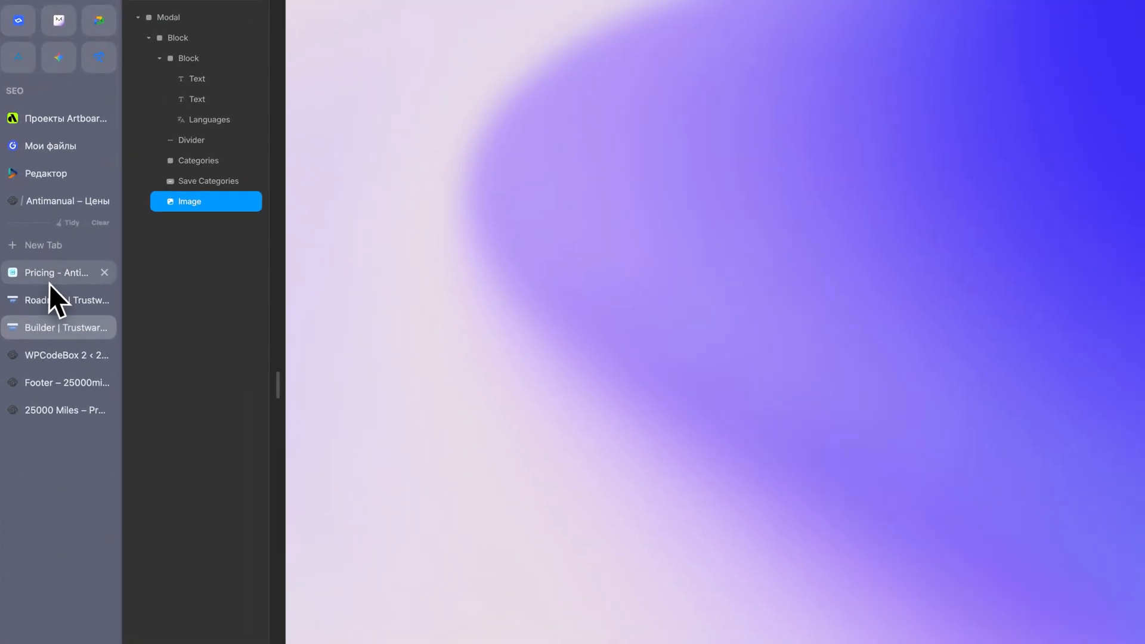
Switch from the builder to the Trustwards roadmap page and open the site's home page.
{"action": "left_click", "coordinate": [53, 278]}
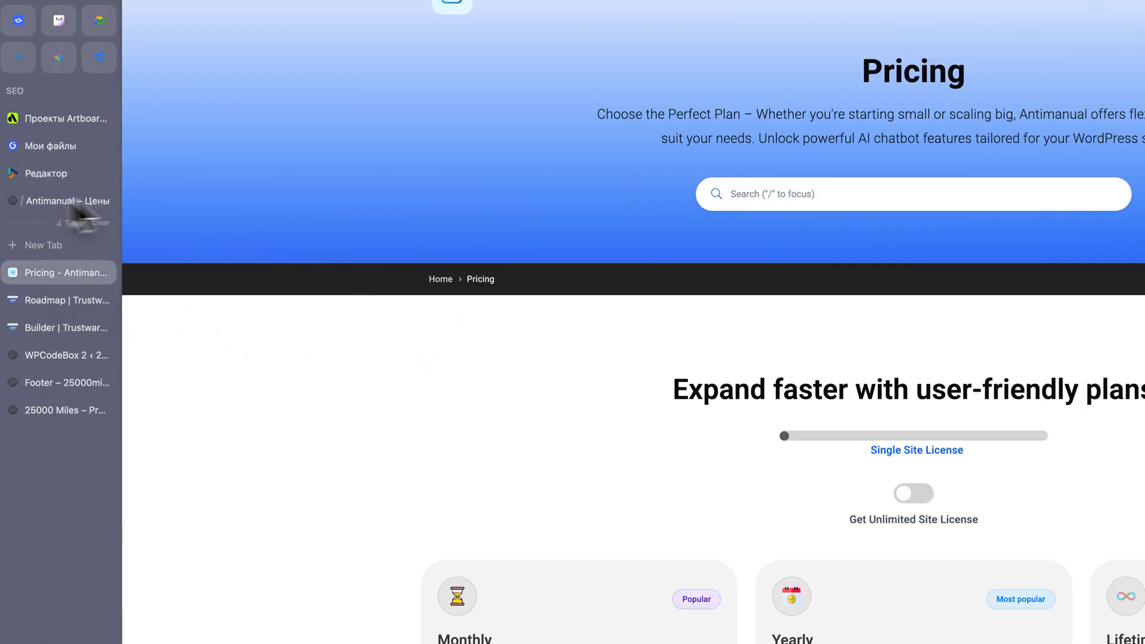
{"action": "left_click", "coordinate": [71, 300]}
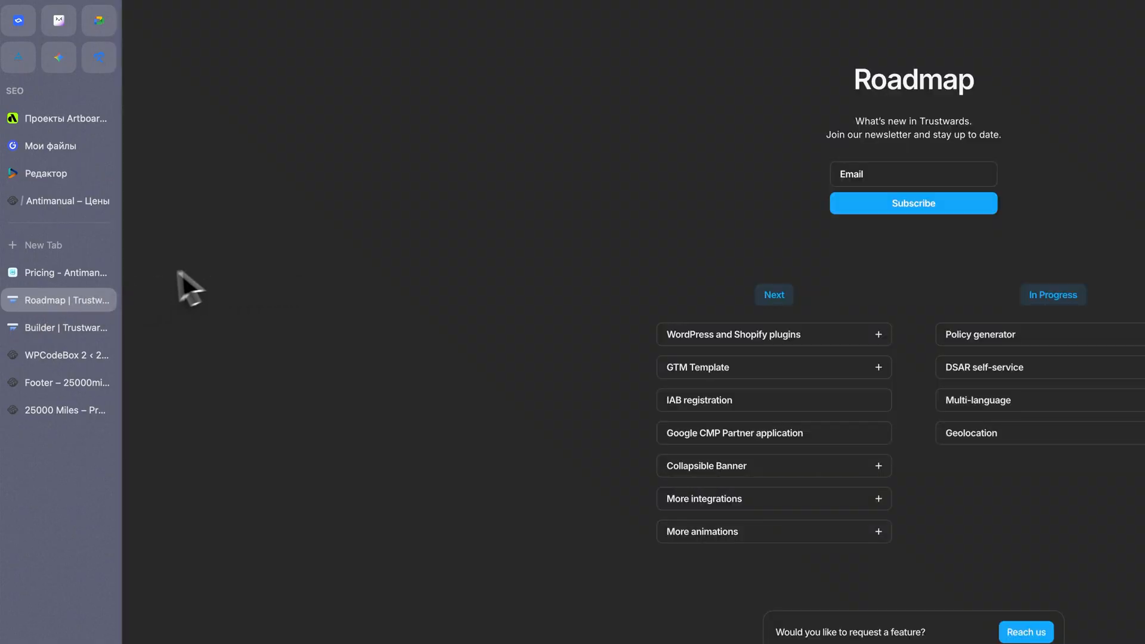
{"action": "left_click", "coordinate": [68, 327]}
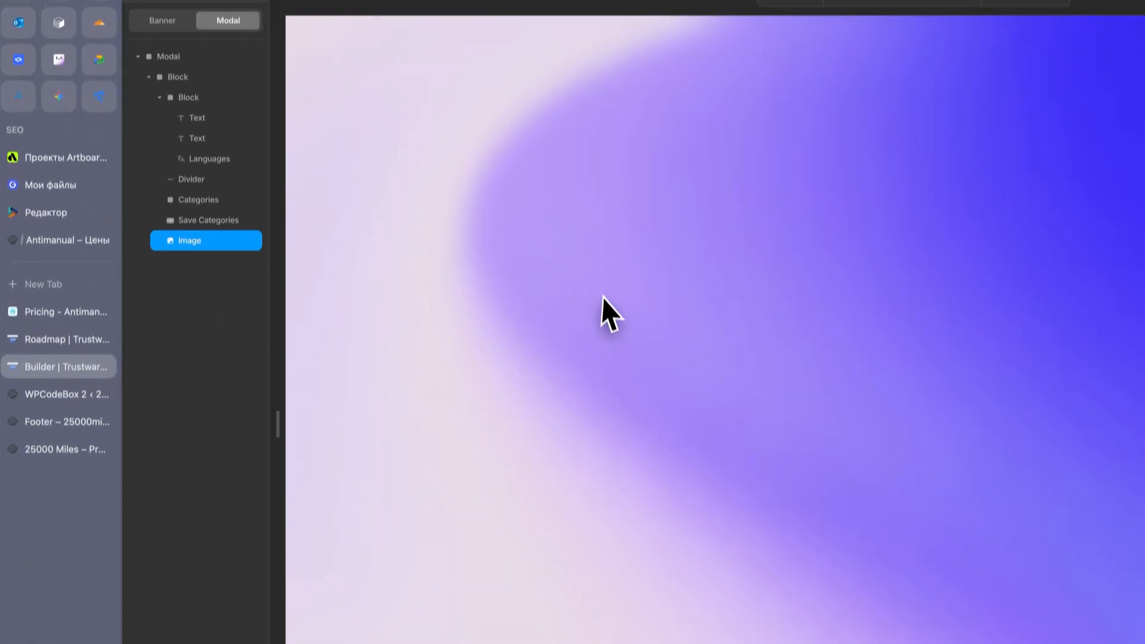
{"action": "left_click", "coordinate": [44, 333]}
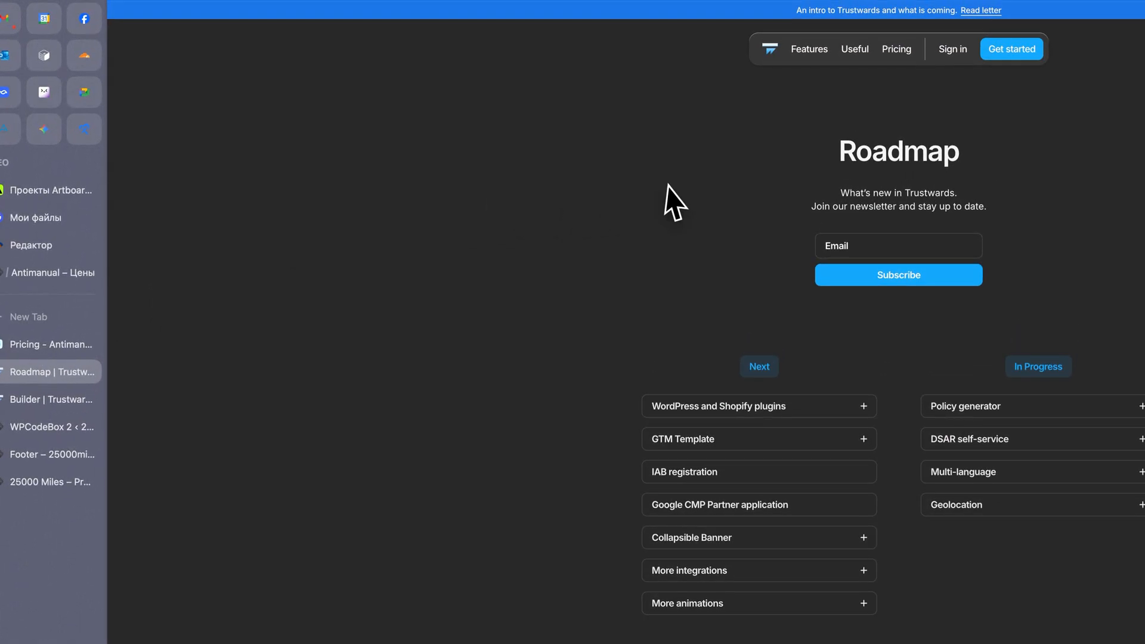
{"action": "left_click", "coordinate": [771, 49]}
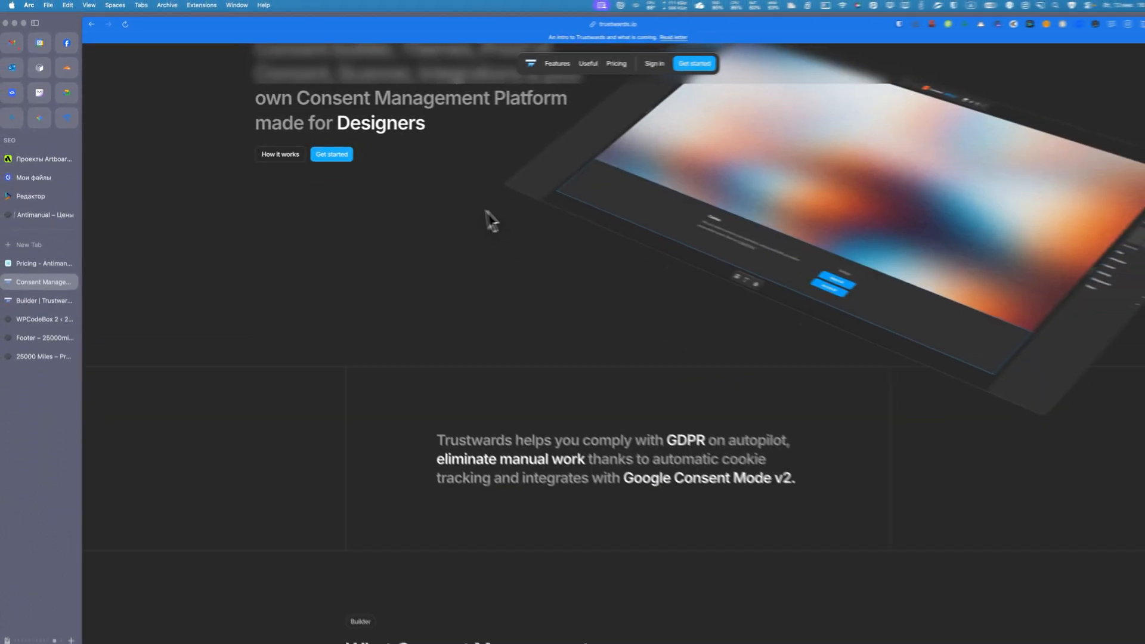
Examine the home page's builder features, theme gallery, and Scanner, Analytics, Proof of Consent and Integrations sections.
{"action": "scroll", "coordinate": [456, 214], "scroll_direction": "down", "scroll_amount": 10}
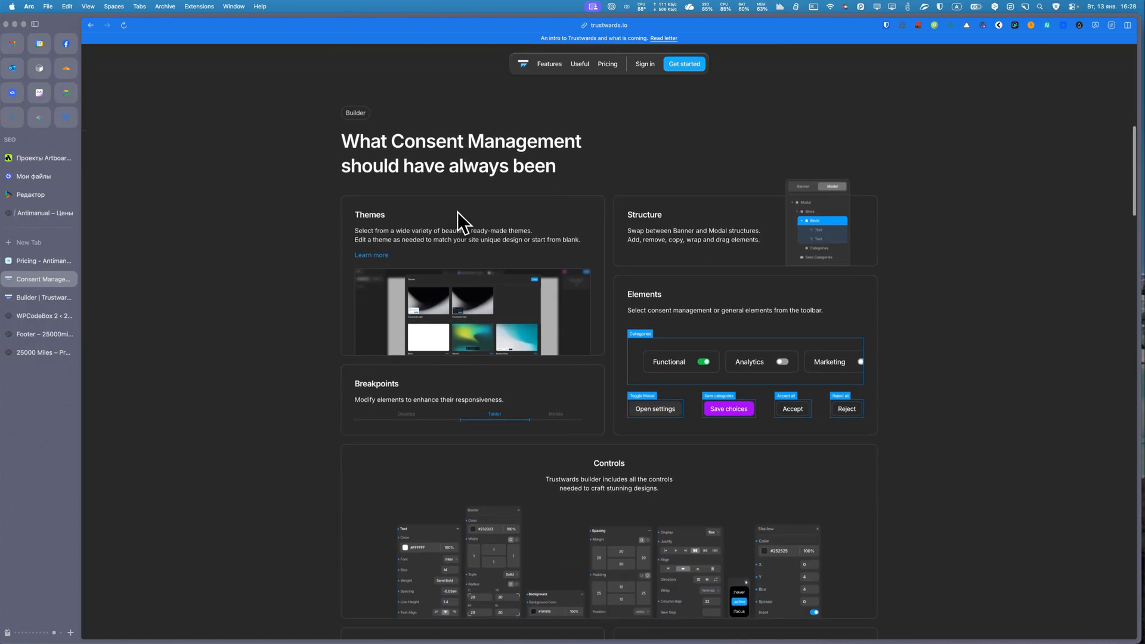
{"action": "scroll", "coordinate": [457, 211], "scroll_direction": "down", "scroll_amount": 1}
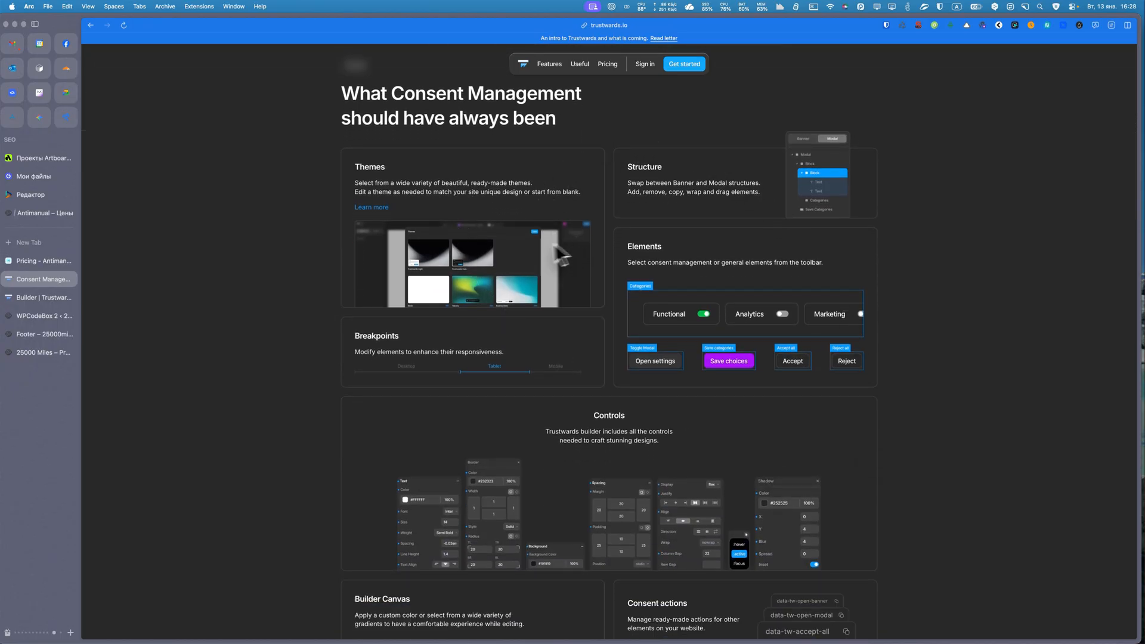
{"action": "scroll", "coordinate": [417, 268], "scroll_direction": "down", "scroll_amount": 6}
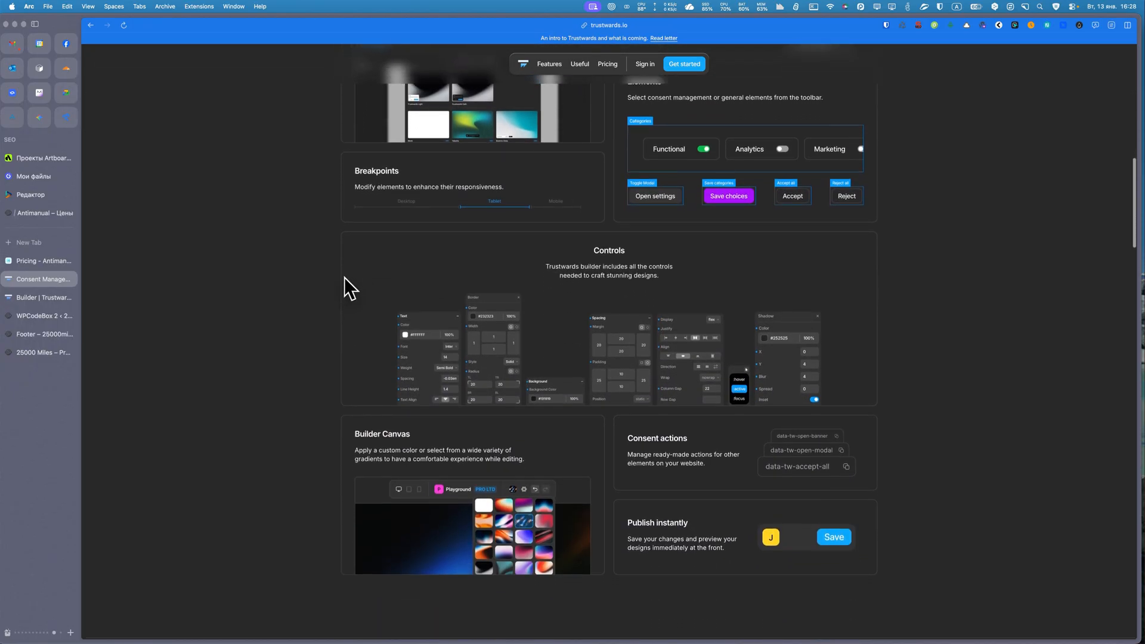
{"action": "scroll", "coordinate": [358, 277], "scroll_direction": "down", "scroll_amount": 1}
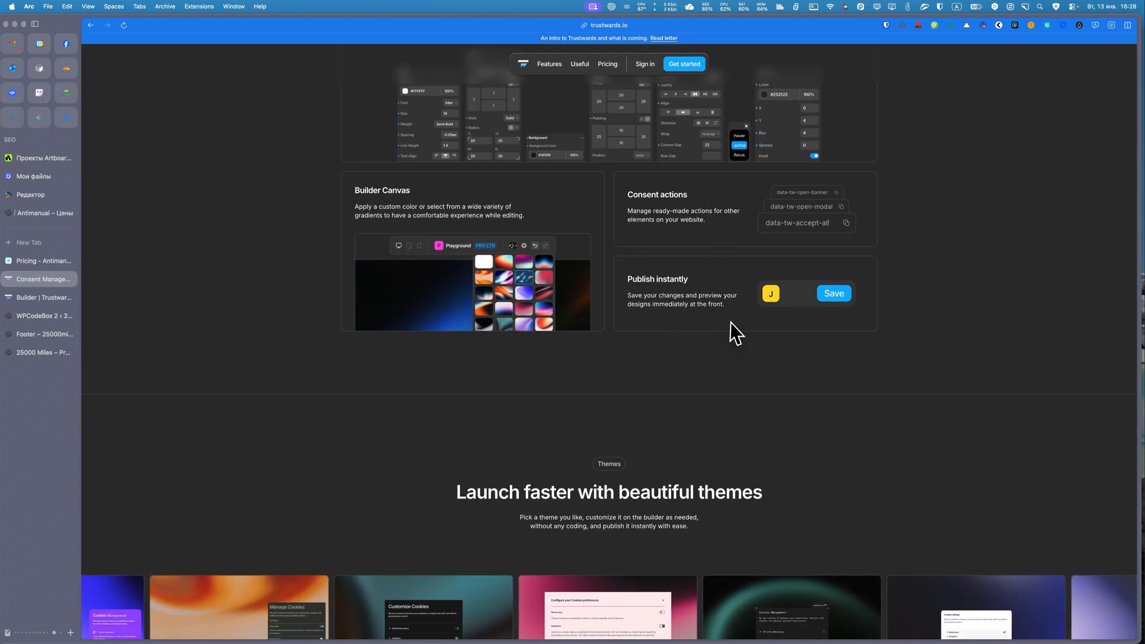
{"action": "scroll", "coordinate": [733, 327], "scroll_direction": "down", "scroll_amount": 3}
{"action": "scroll", "coordinate": [730, 322], "scroll_direction": "down", "scroll_amount": 1}
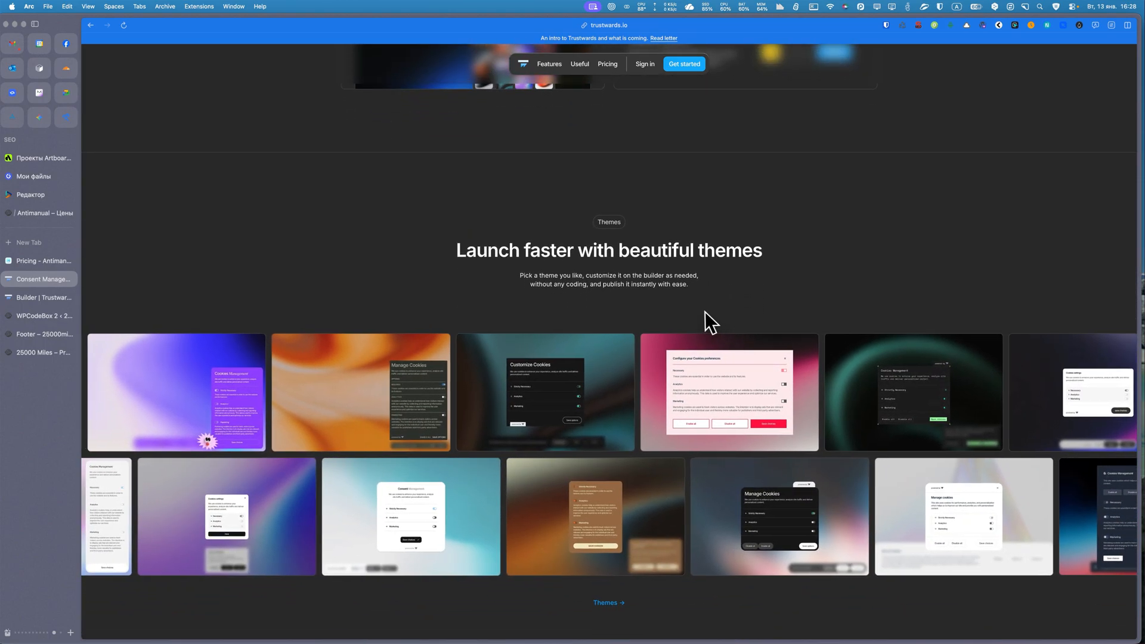
{"action": "scroll", "coordinate": [703, 311], "scroll_direction": "down", "scroll_amount": 3}
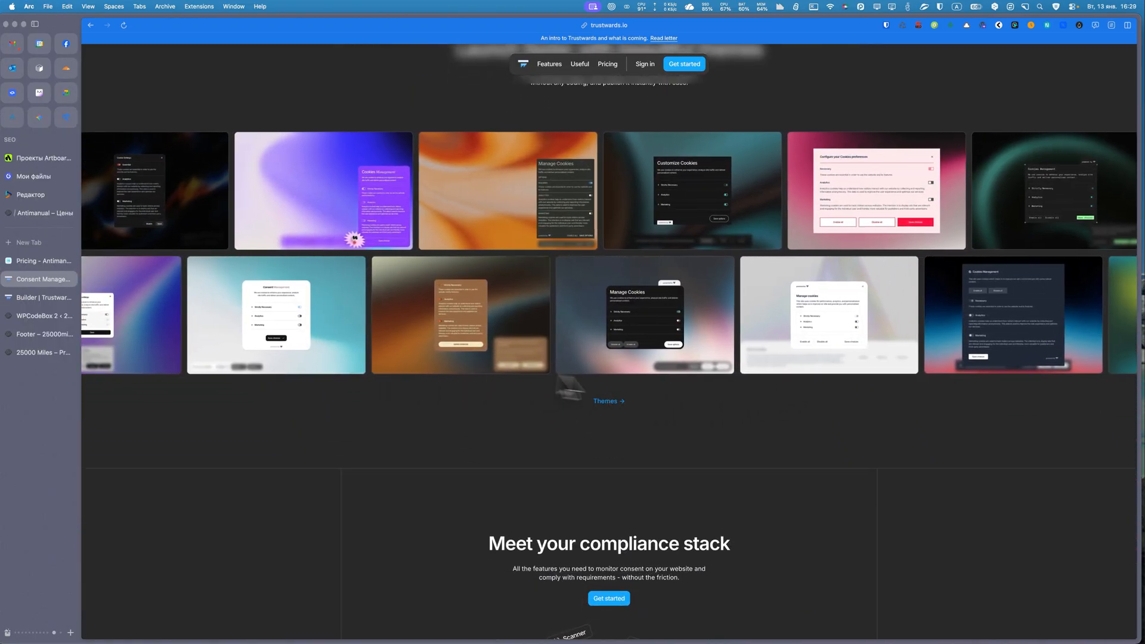
{"action": "scroll", "coordinate": [709, 381], "scroll_direction": "down", "scroll_amount": 1}
{"action": "scroll", "coordinate": [709, 374], "scroll_direction": "down", "scroll_amount": 4}
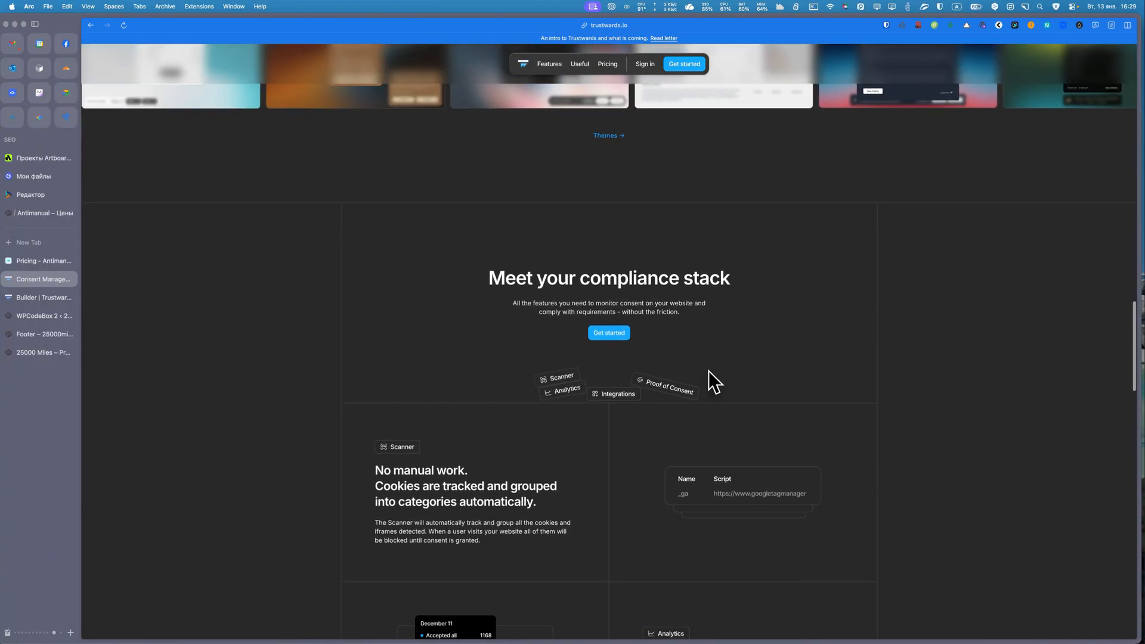
{"action": "scroll", "coordinate": [438, 358], "scroll_direction": "down", "scroll_amount": 3}
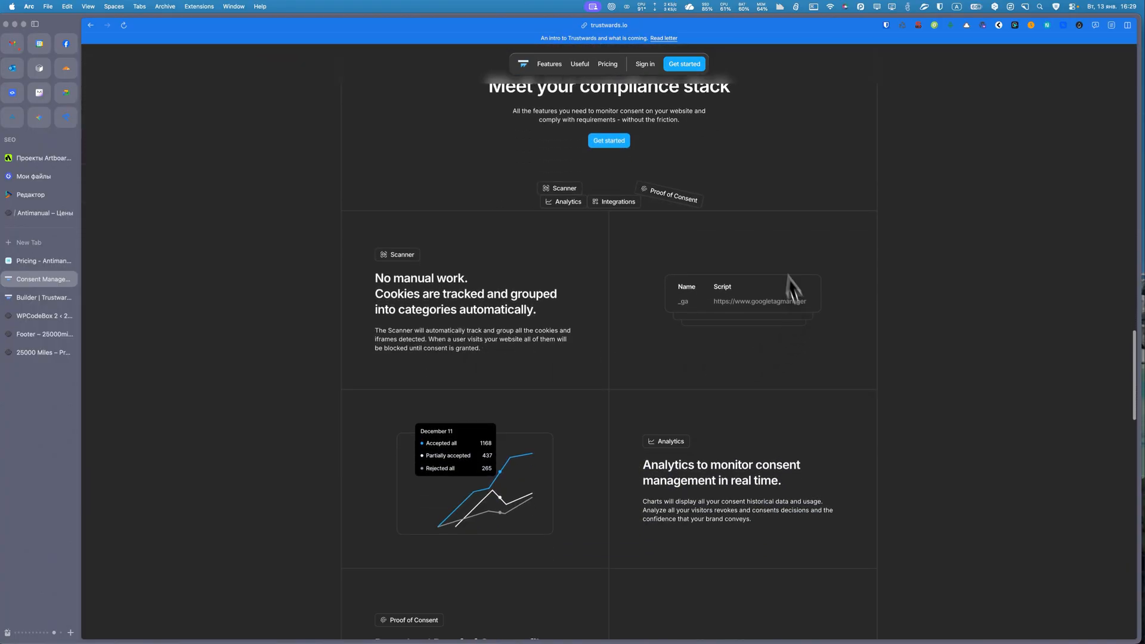
{"action": "scroll", "coordinate": [342, 289], "scroll_direction": "down", "scroll_amount": 5}
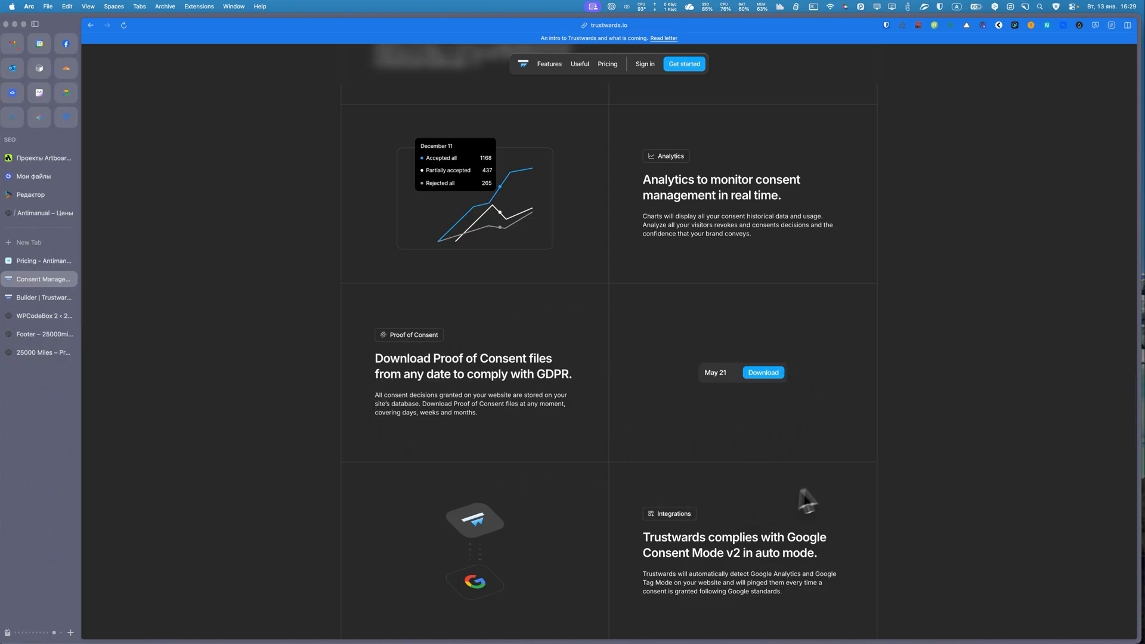
{"action": "scroll", "coordinate": [453, 417], "scroll_direction": "down", "scroll_amount": 7}
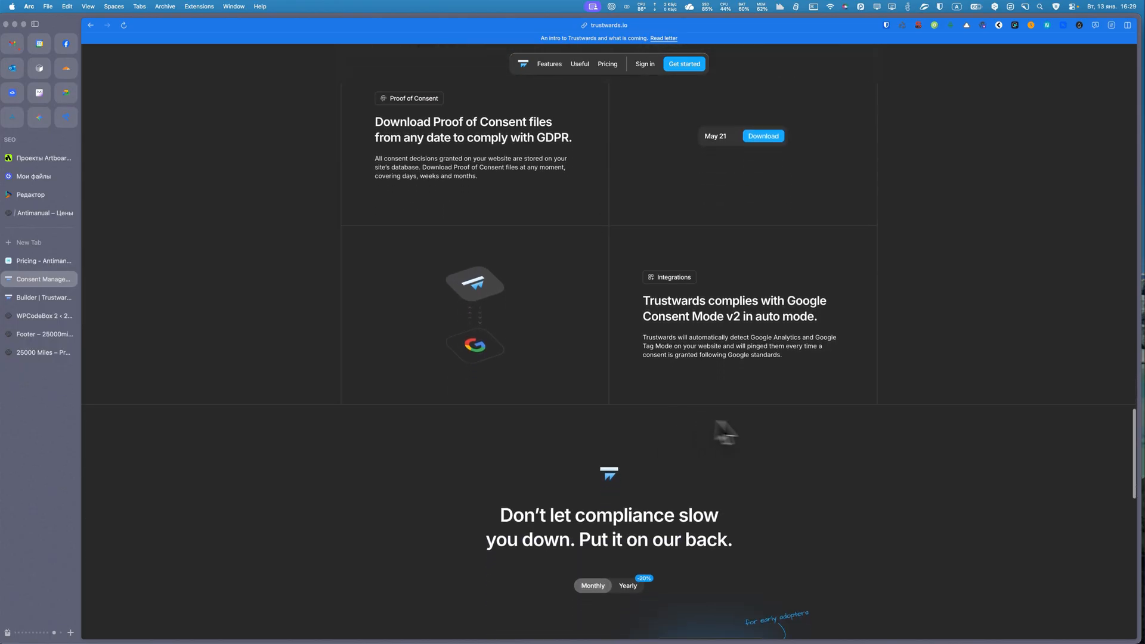
Compare the prices, site limits and builder features of the Mini, Pro and Pro LTD plans.
{"action": "scroll", "coordinate": [527, 381], "scroll_direction": "down", "scroll_amount": 4}
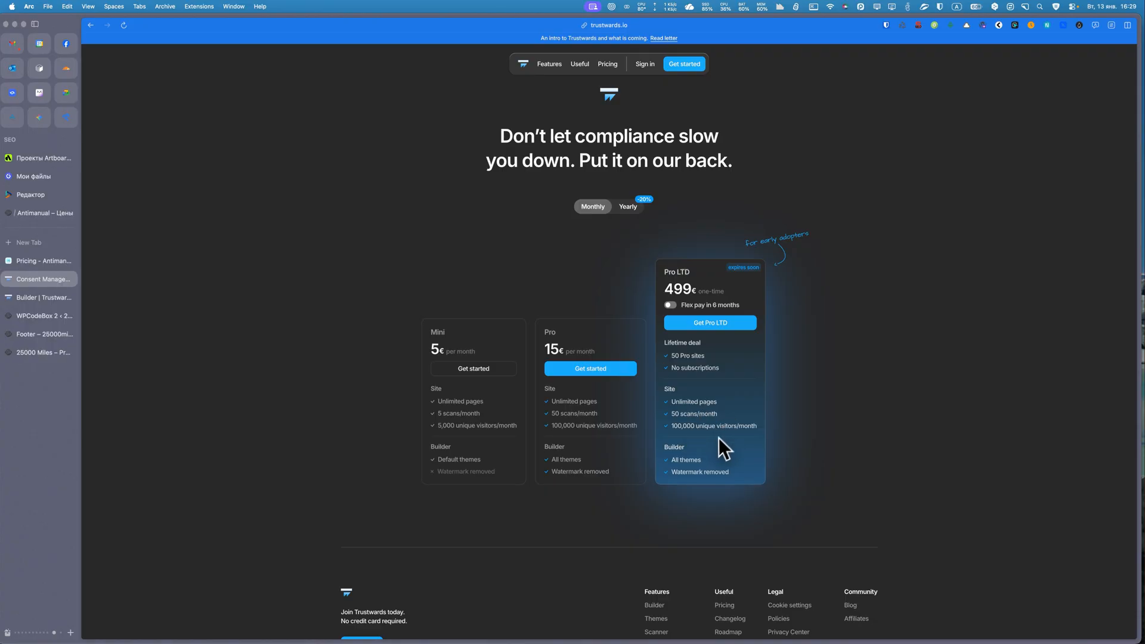
{"action": "scroll", "coordinate": [730, 436], "scroll_direction": "down", "scroll_amount": 1}
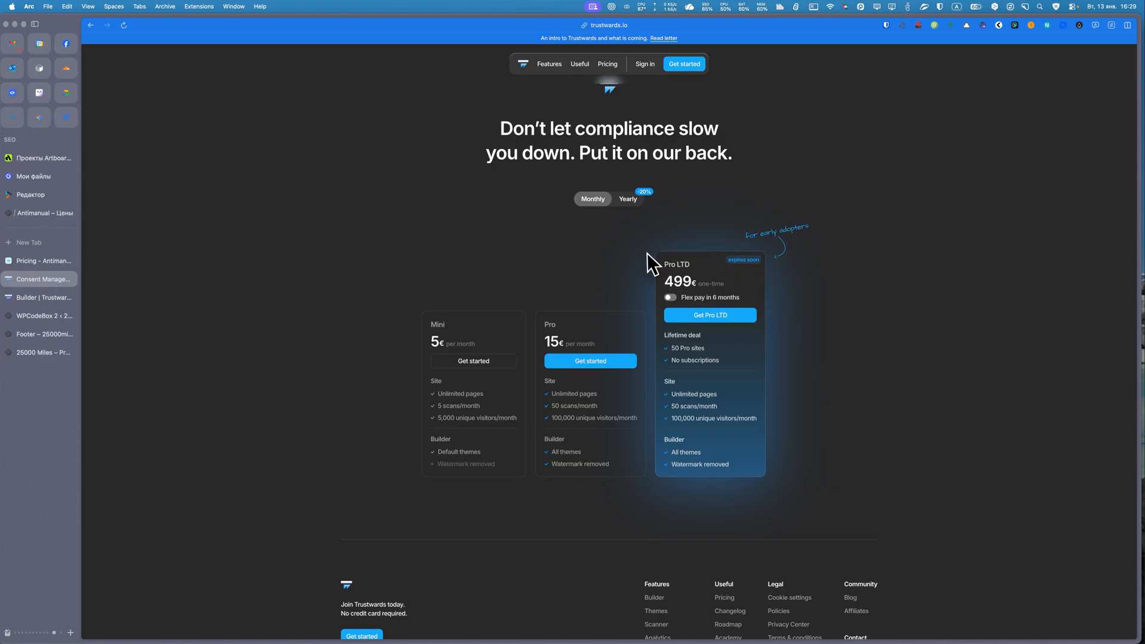
{"action": "scroll", "coordinate": [664, 236], "scroll_direction": "down", "scroll_amount": 3}
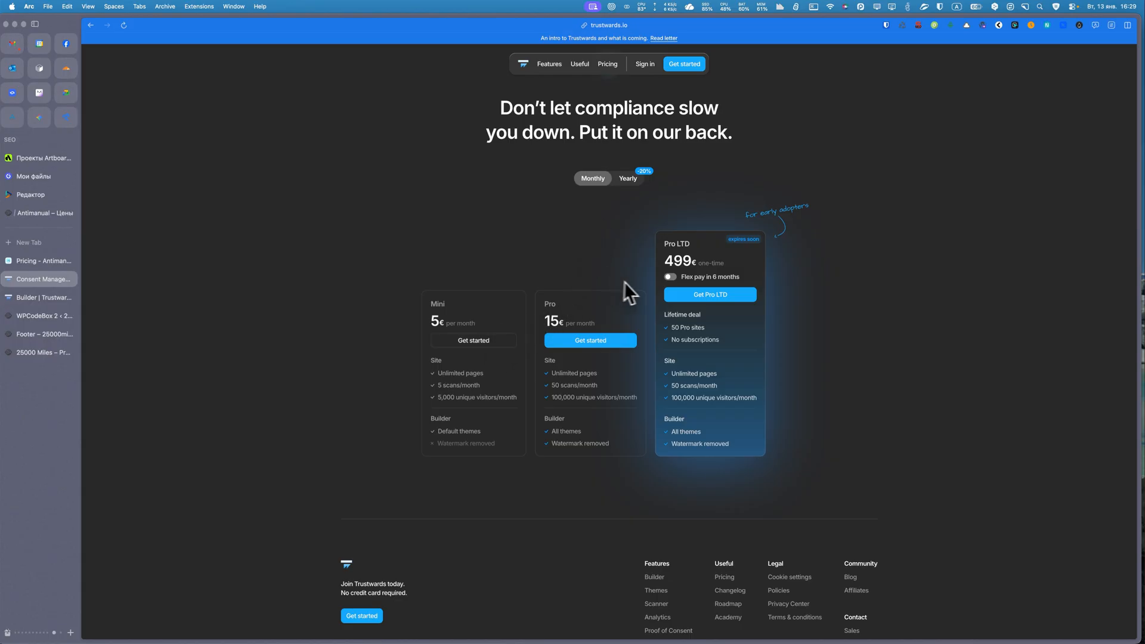
{"action": "scroll", "coordinate": [635, 266], "scroll_direction": "down", "scroll_amount": 2}
{"action": "scroll", "coordinate": [634, 267], "scroll_direction": "up", "scroll_amount": 5}
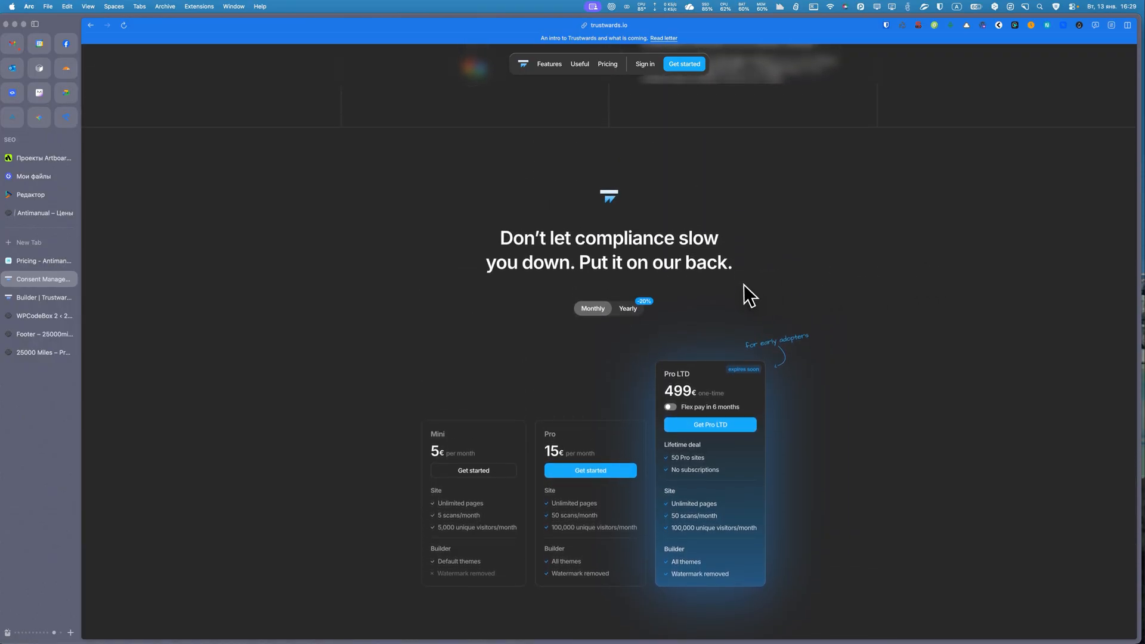
{"action": "scroll", "coordinate": [743, 285], "scroll_direction": "up", "scroll_amount": 20}
{"action": "scroll", "coordinate": [743, 284], "scroll_direction": "up", "scroll_amount": 15}
{"action": "scroll", "coordinate": [744, 284], "scroll_direction": "down", "scroll_amount": 20}
{"action": "scroll", "coordinate": [744, 284], "scroll_direction": "down", "scroll_amount": 20}
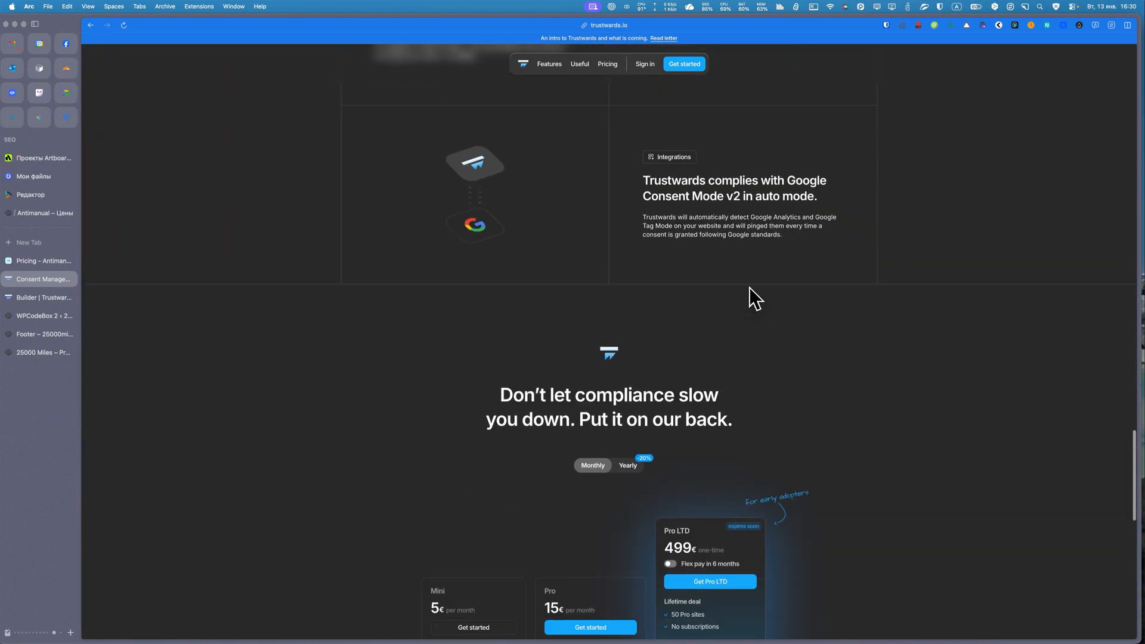
{"action": "scroll", "coordinate": [749, 287], "scroll_direction": "down", "scroll_amount": 15}
{"action": "scroll", "coordinate": [748, 287], "scroll_direction": "up", "scroll_amount": 10}
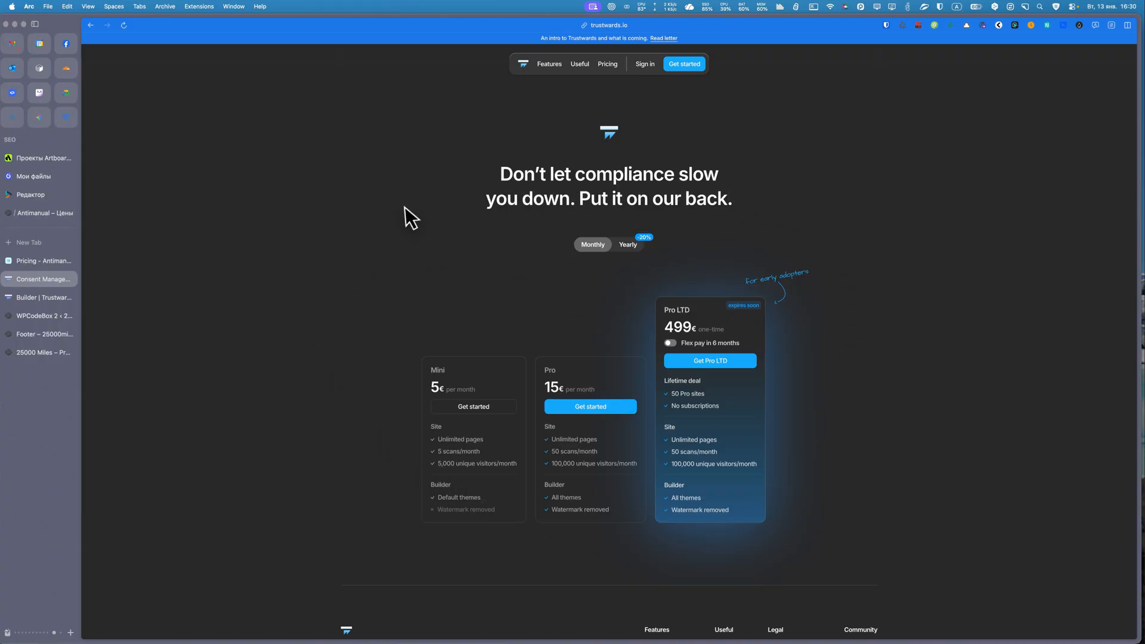
{"action": "scroll", "coordinate": [377, 212], "scroll_direction": "up", "scroll_amount": 3}
Return to the builder and open the language list in the cookie modal.
{"action": "left_click", "coordinate": [40, 297]}
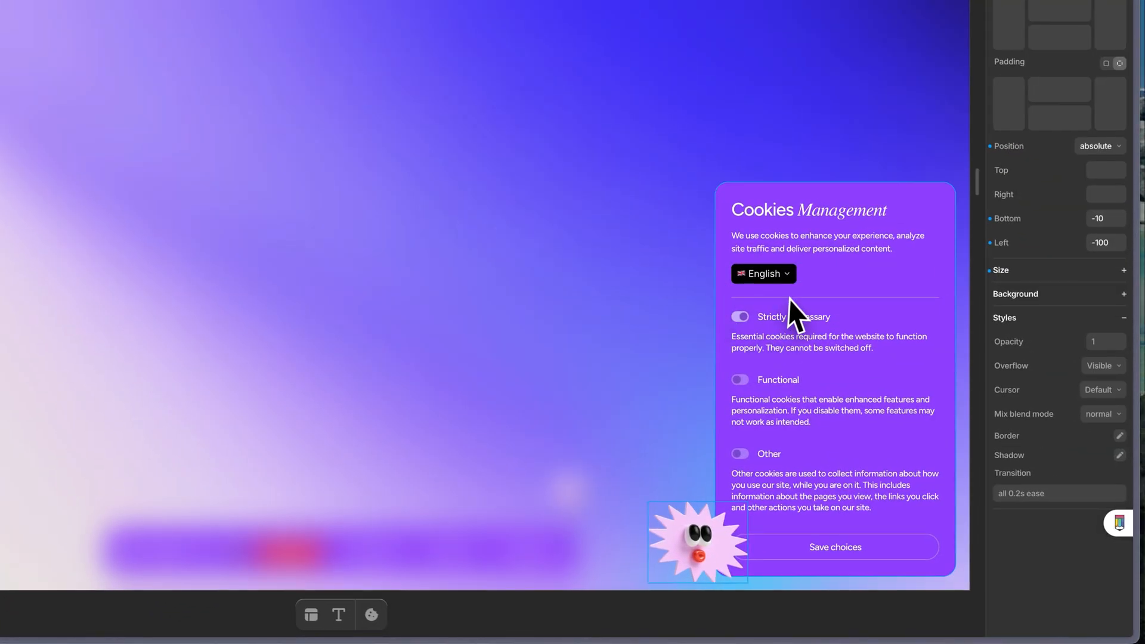
{"action": "left_click", "coordinate": [806, 270]}
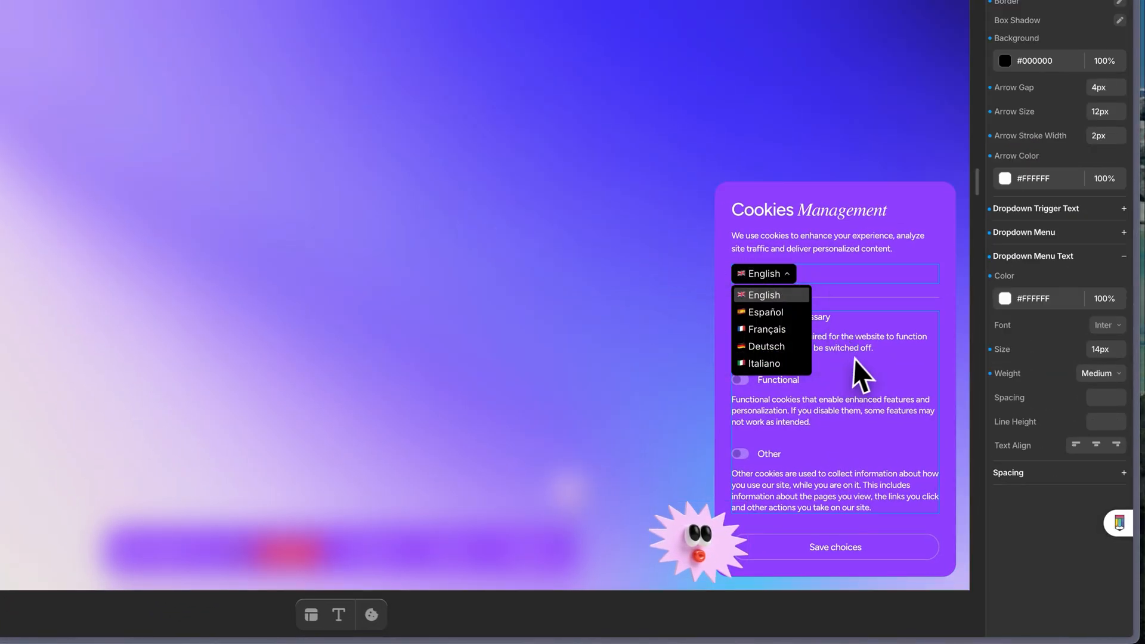